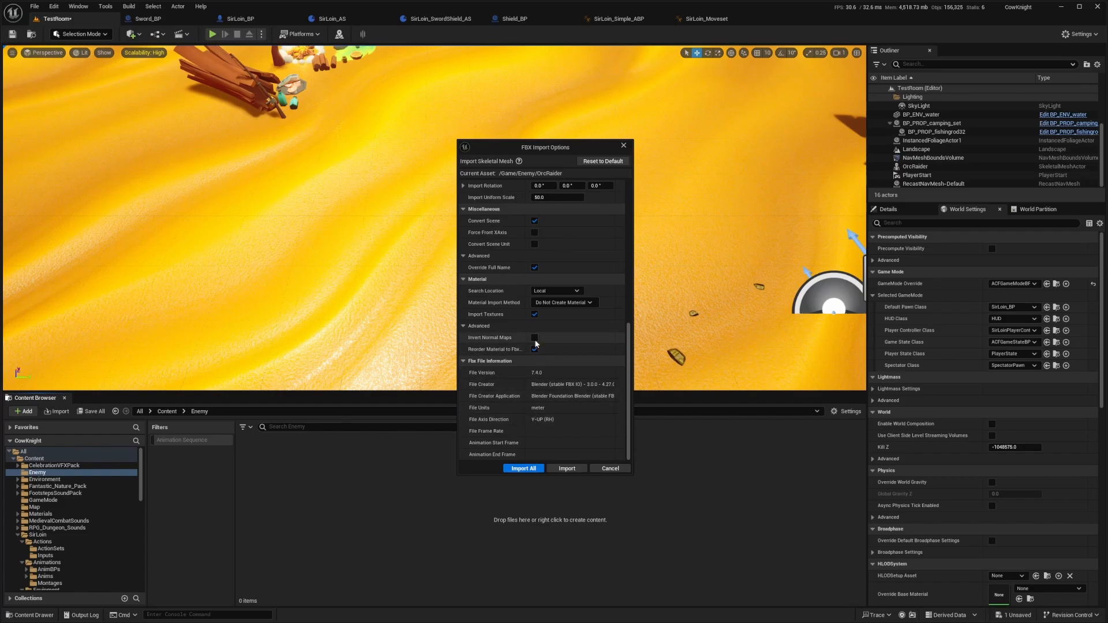
Import the OrcRaider skeletal mesh with its animations and the static orc weapon and prop meshes, without creating materials
scroll(532, 348, "up", 3)
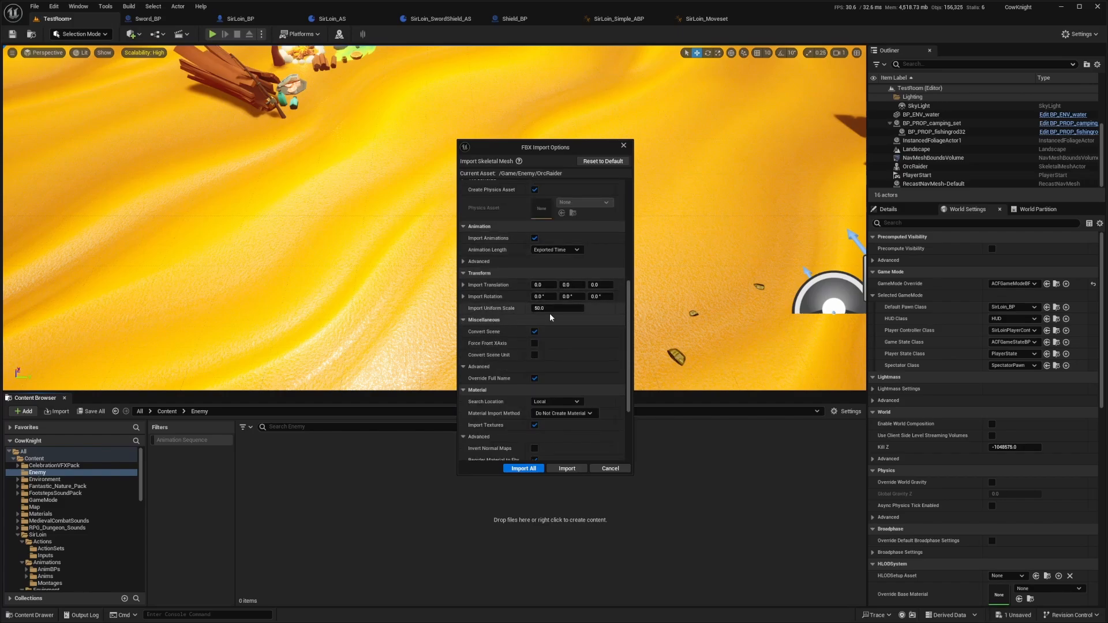
left_click(522, 469)
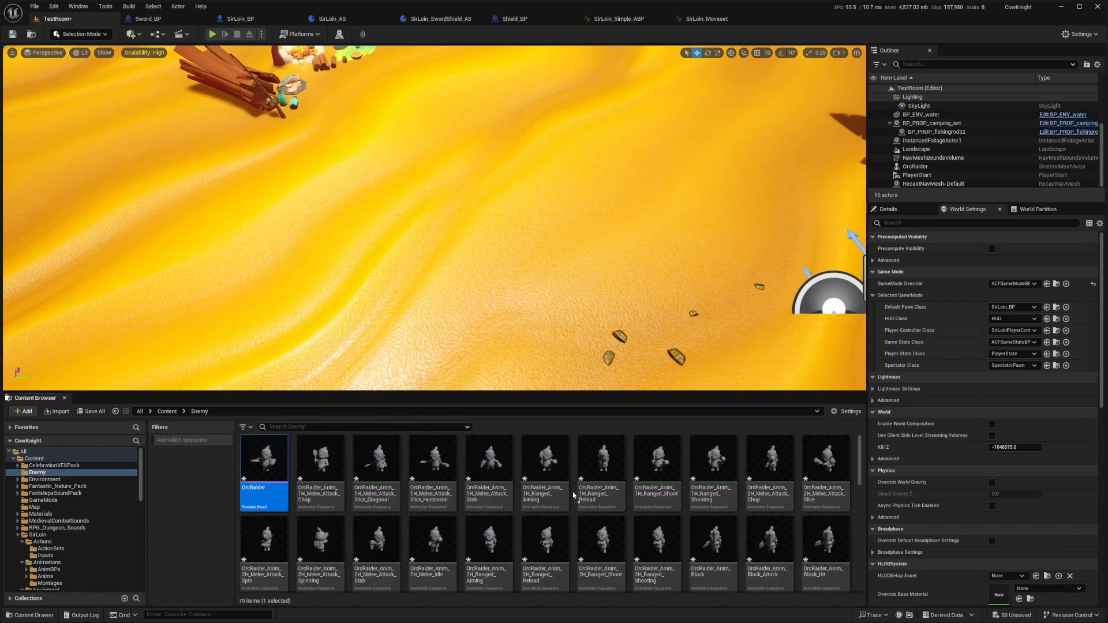
scroll(586, 404, "down", 5)
scroll(587, 406, "down", 2)
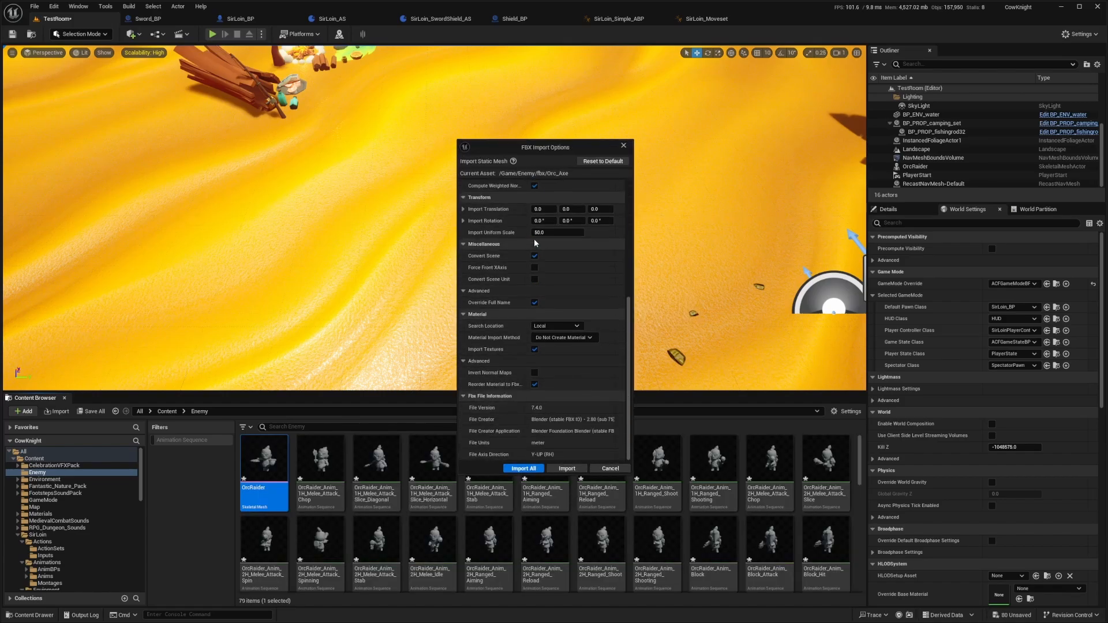
left_click(517, 469)
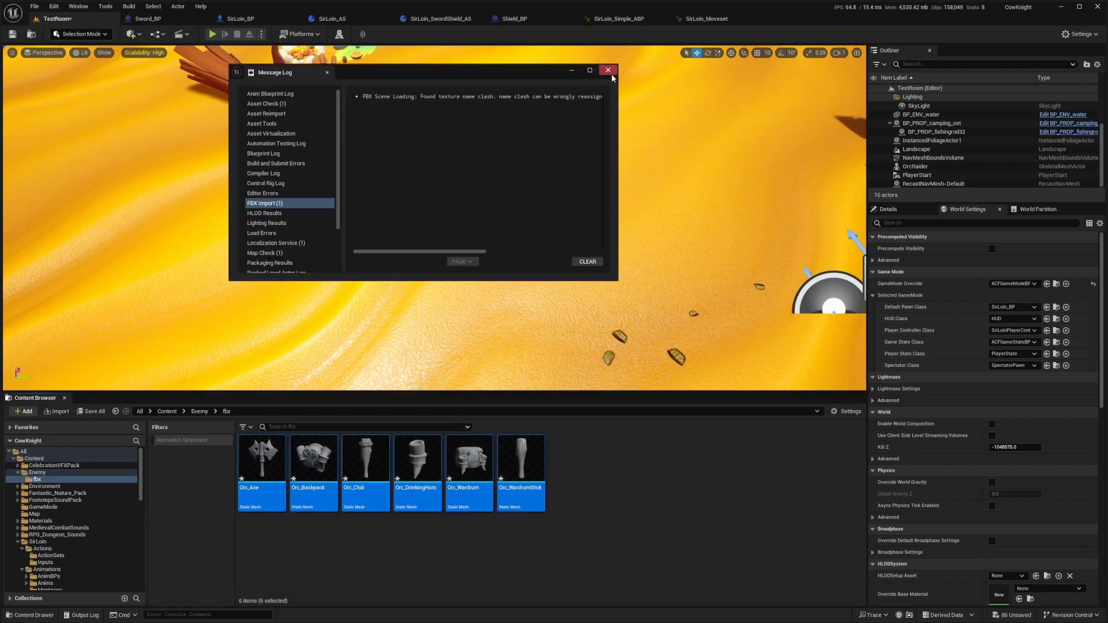
left_click(607, 70)
Try out the Orc_Axe mesh in the level, delete it again, and import the textures folder into the Enemy folder
left_click_drag(262, 462, 326, 208)
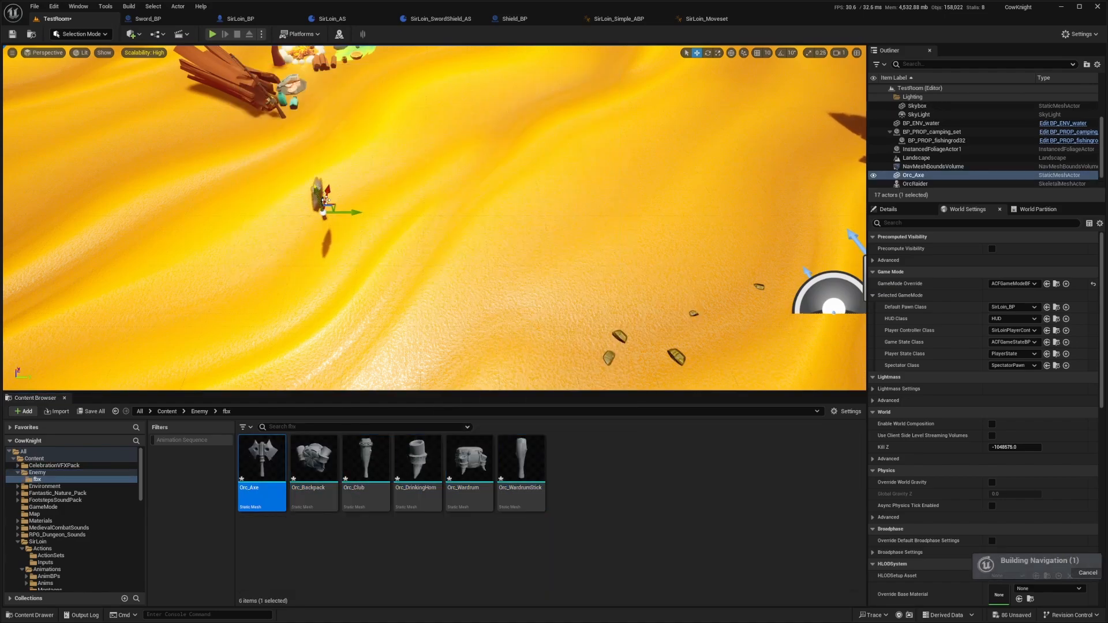
key("Delete")
key("alt+Left")
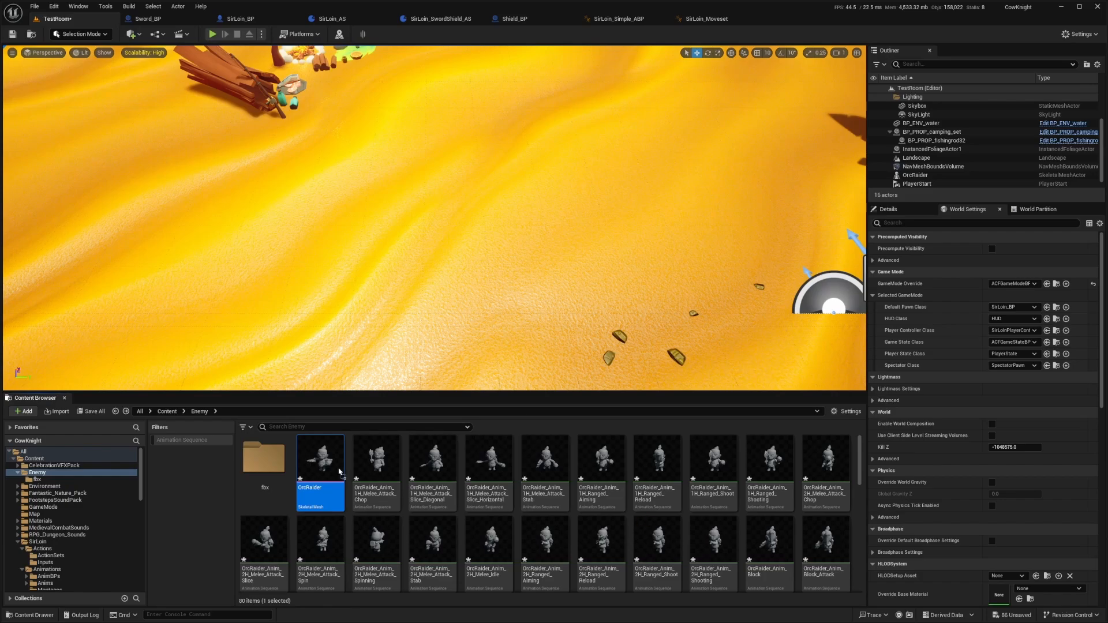
left_click_drag(296, 473, 296, 473)
key("alt+Left")
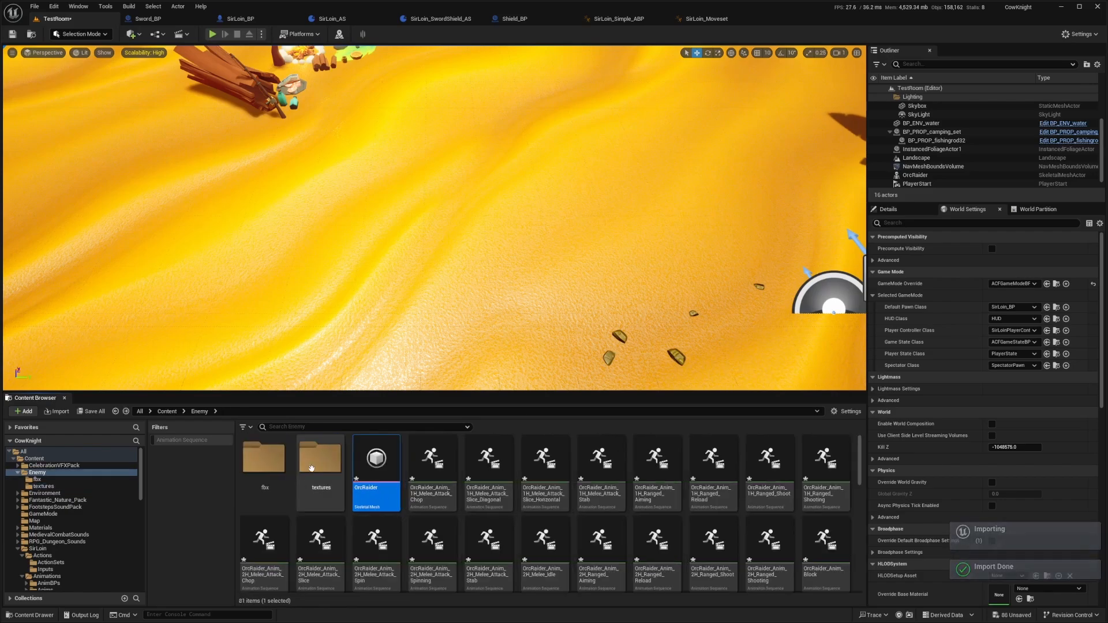
Rename the imported textures folder as Textures and the fbx folder as Weapons
left_click(327, 459)
key("F2")
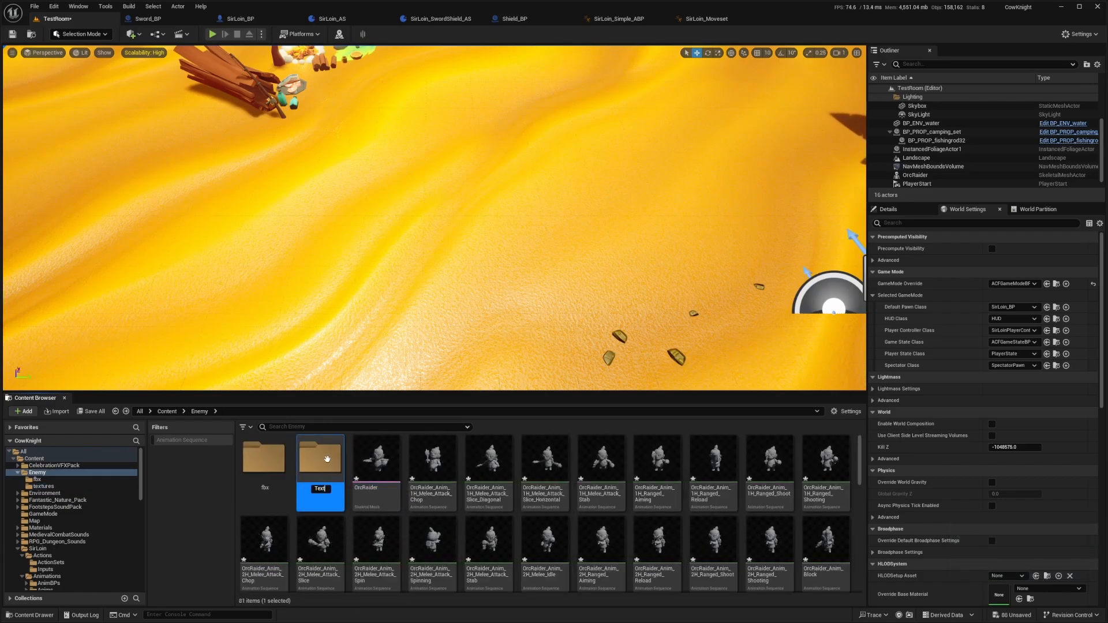
type("Textures")
key("Return")
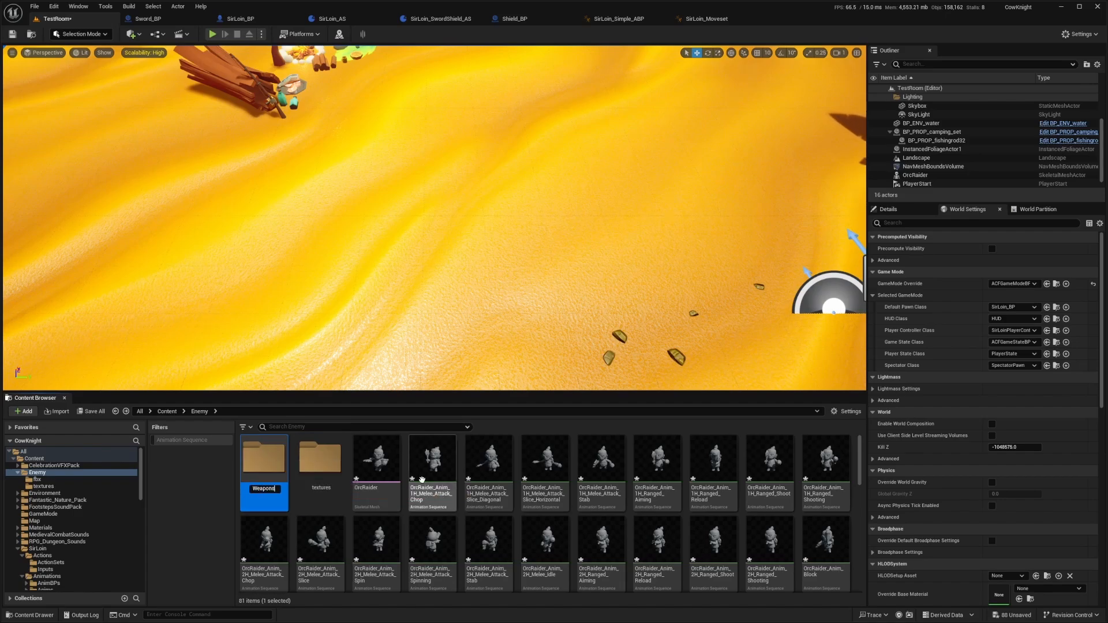
key("Return")
Open the OrcRaider skeletal mesh and arrange its editor as a smaller floating window above the Enemy folder's assets
left_click(379, 459)
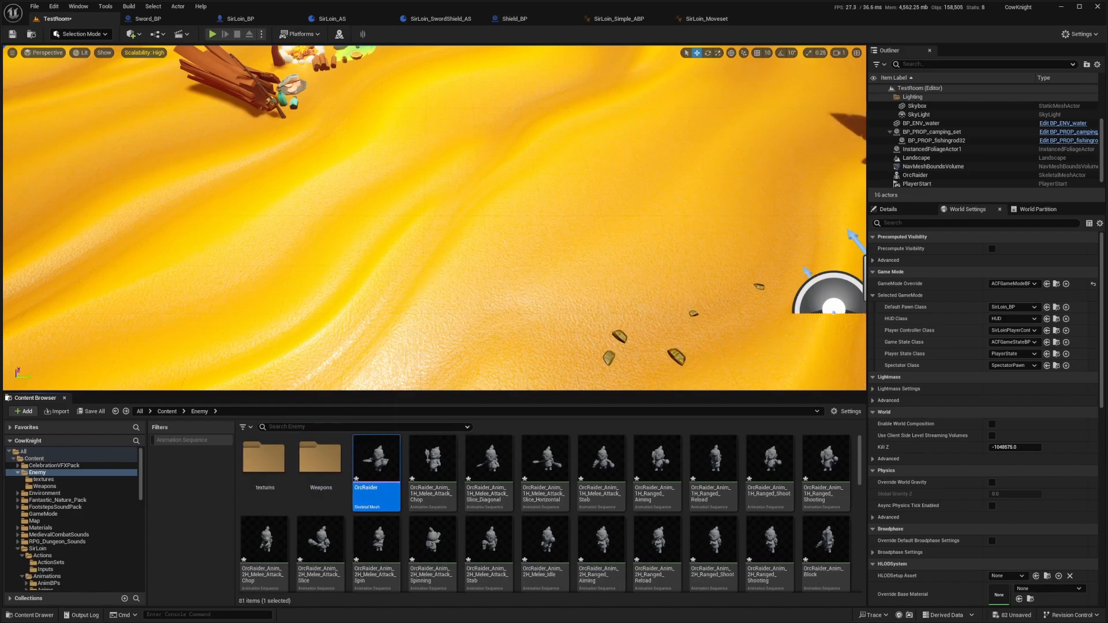
left_click_drag(0, 134, 528, 191)
double_click(528, 190)
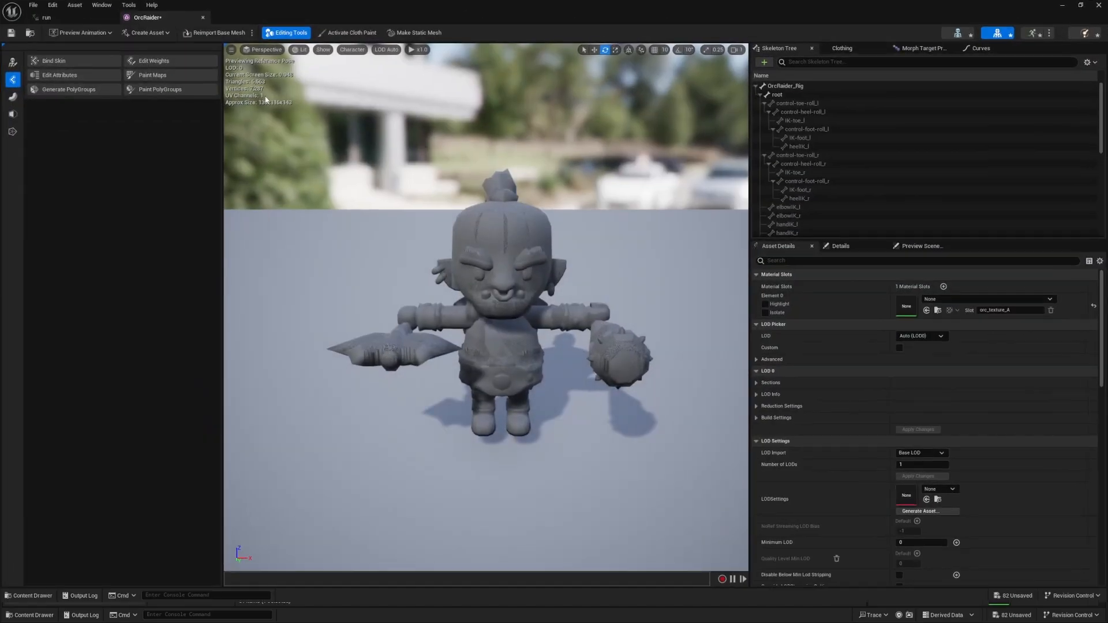
left_click_drag(370, 18, 390, 88)
left_click_drag(367, 189, 450, 446)
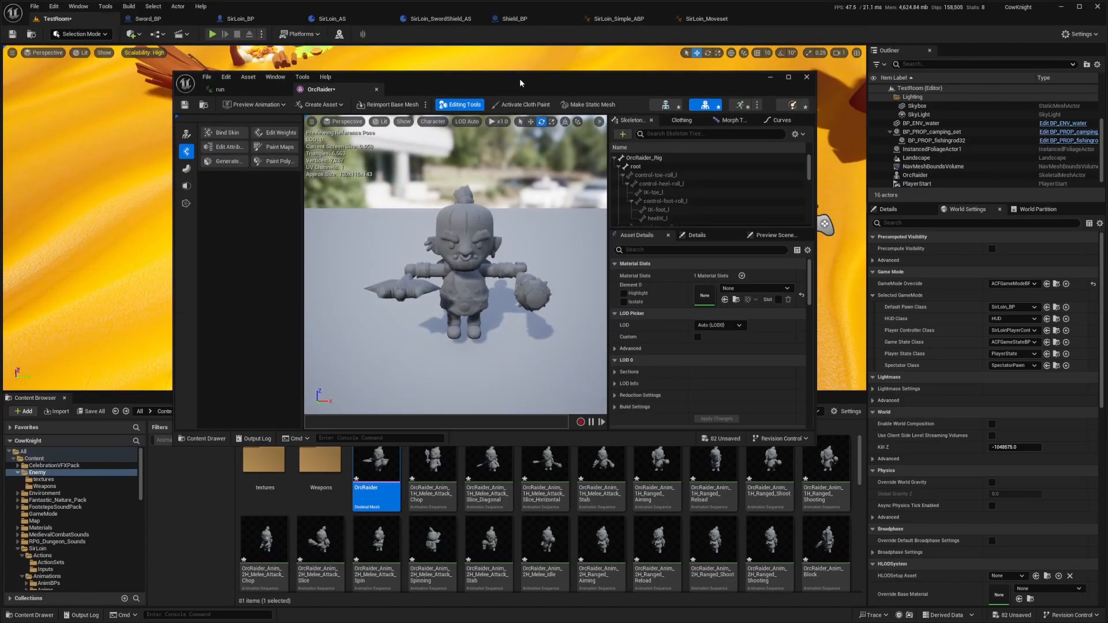
left_click_drag(519, 78, 515, 34)
Create materials from both orc textures, orc_texture_A and orc_texture_B, in the textures folder
double_click(283, 470)
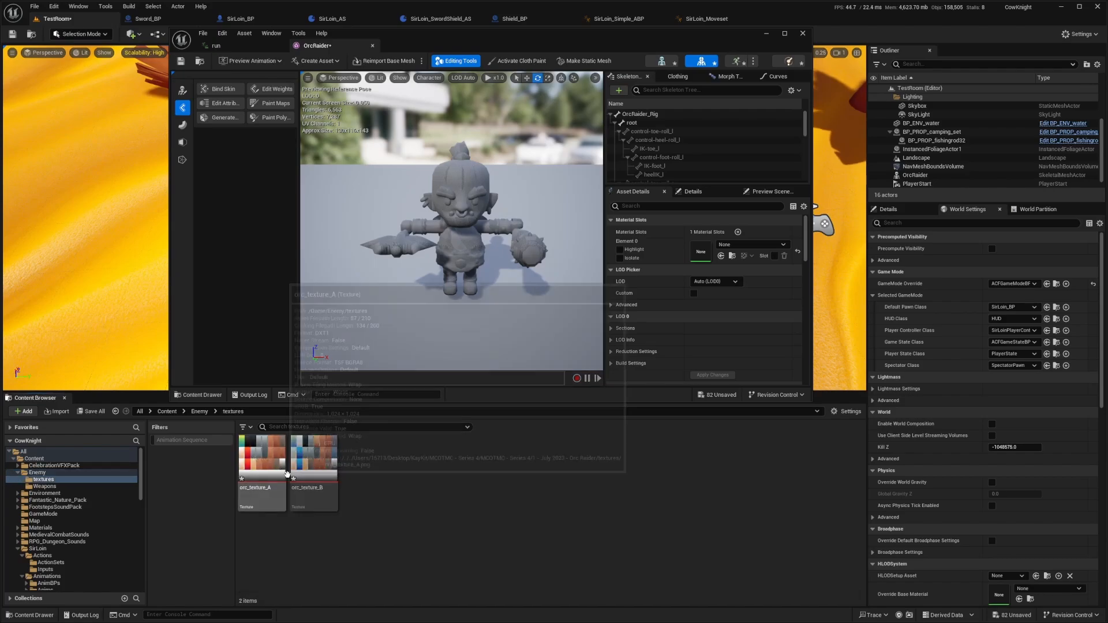
left_click(313, 470)
left_click(263, 471, "ctrl")
right_click(264, 461)
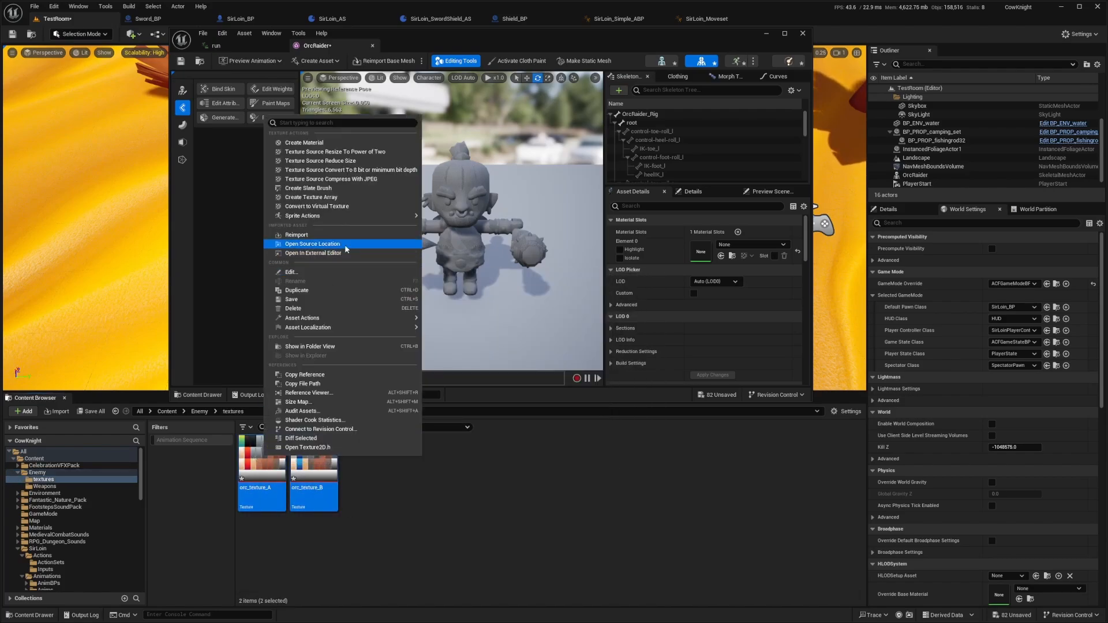
left_click(304, 143)
Assign orc_texture_A_Mat to the OrcRaider mesh's material slot, try orc_texture_B_Mat as an alternative, and close the mesh editor
left_click(315, 460)
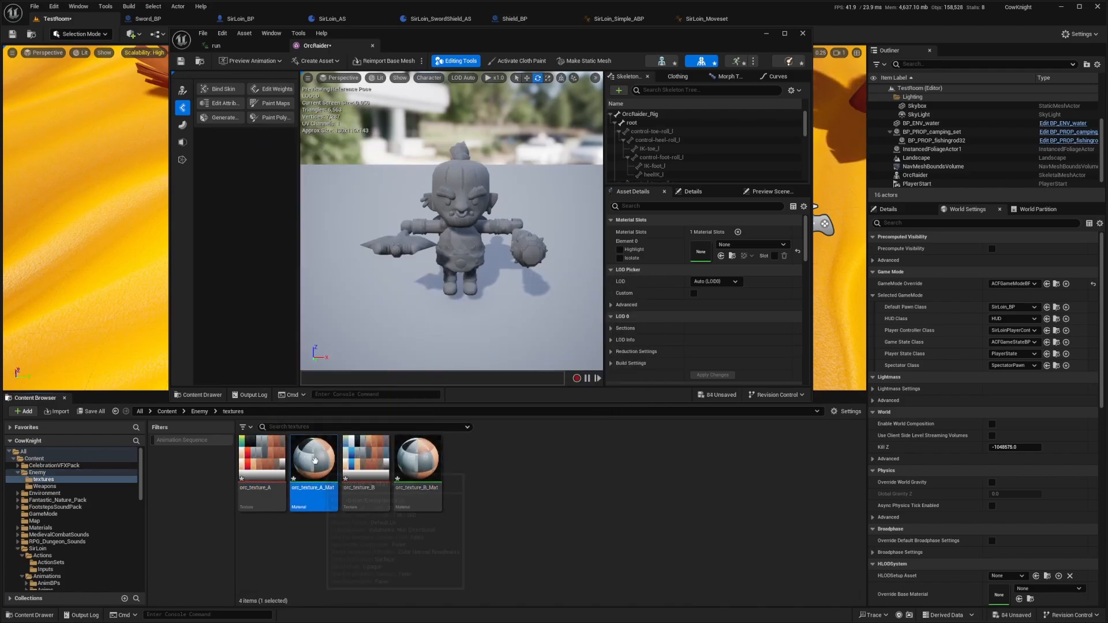
left_click_drag(314, 460, 700, 252)
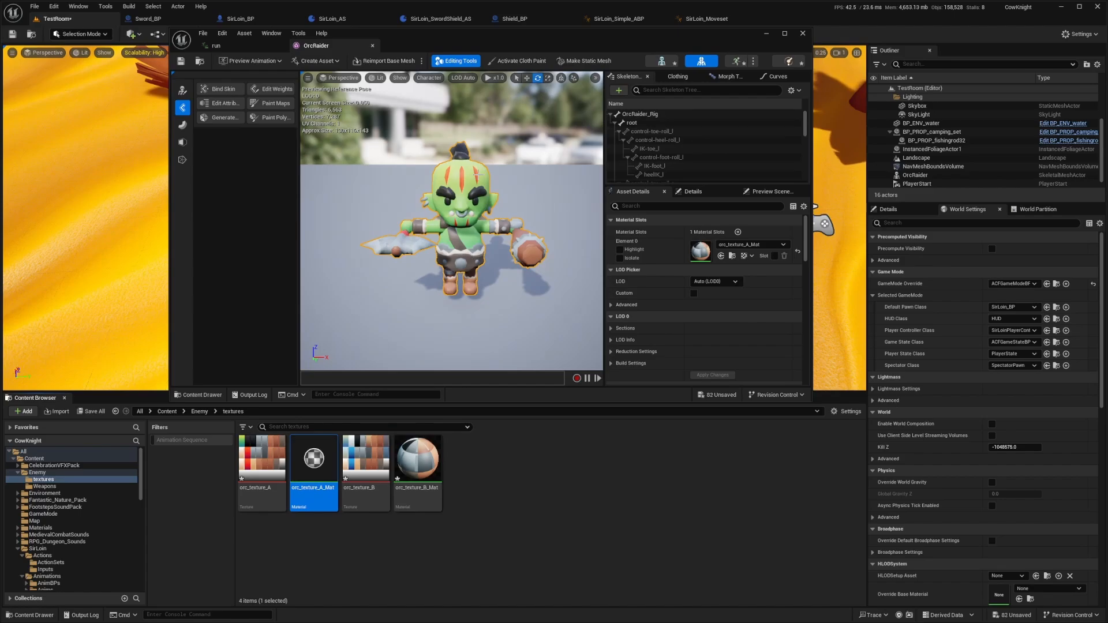
mouse_move(460, 197)
right_mouse_down()
mouse_move(502, 190)
mouse_move(460, 198)
right_mouse_up()
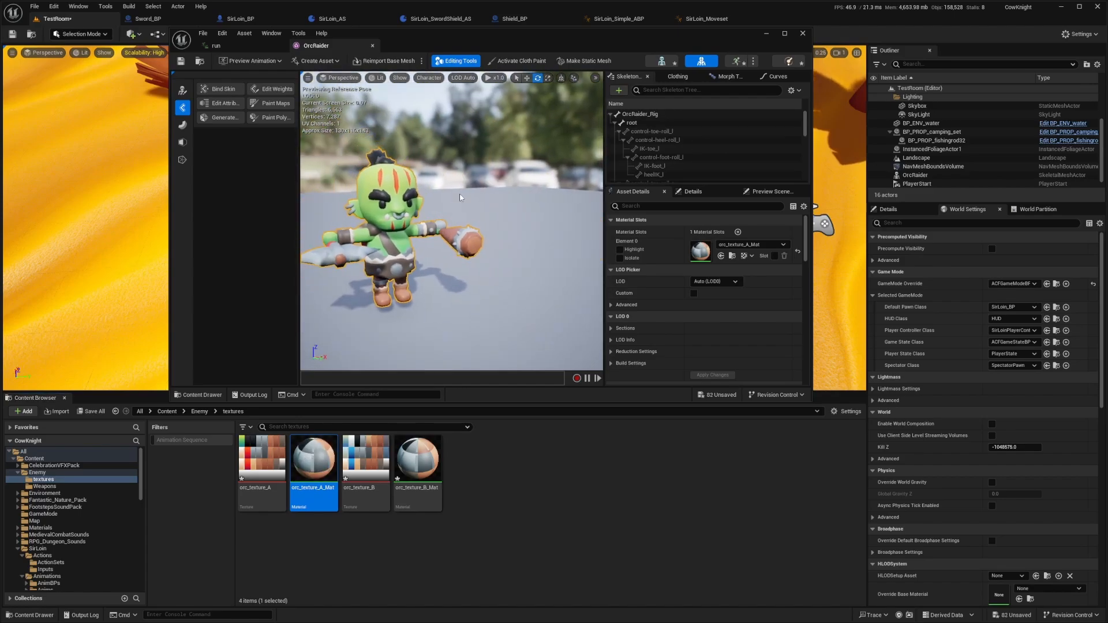
left_click_drag(413, 470, 702, 252)
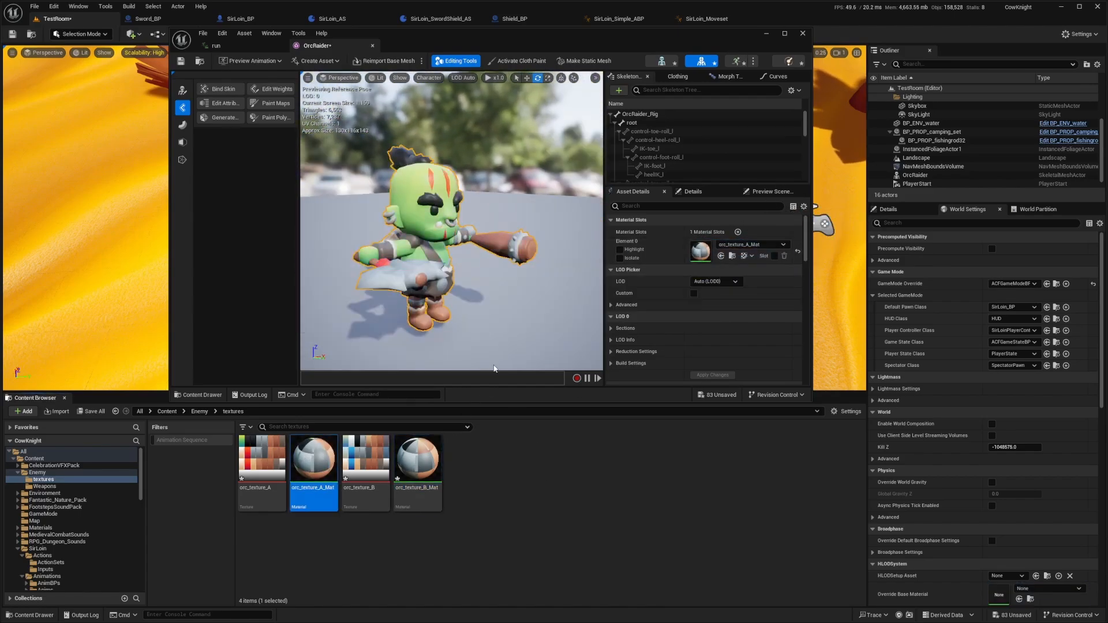
left_click(802, 33)
Play-test the level and walk the character up to the textured orc to compare them
key("alt+Left")
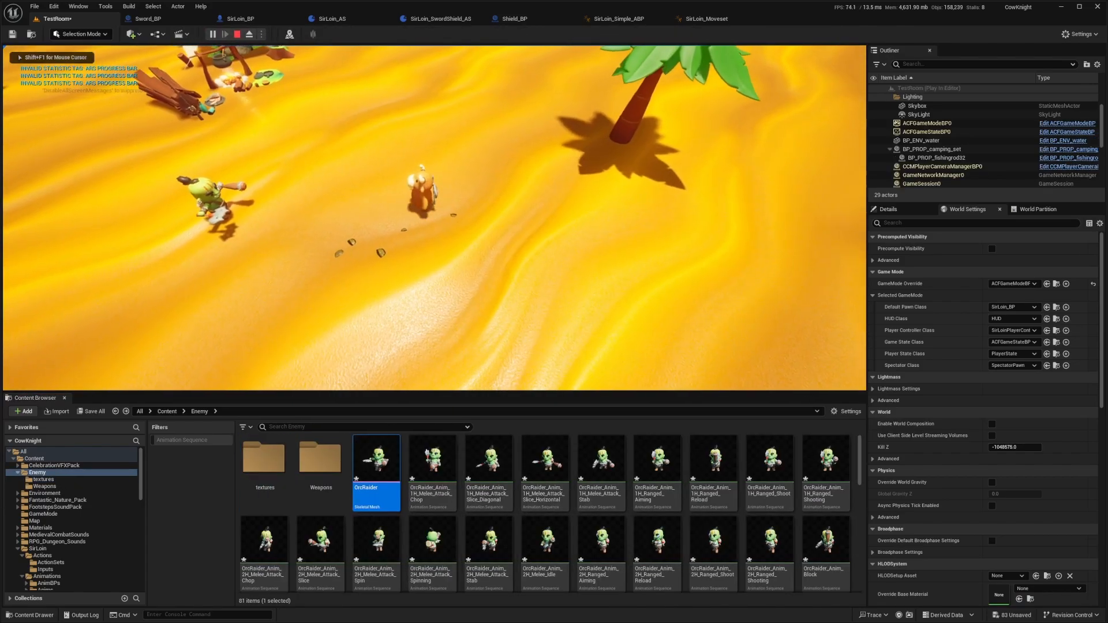
key("a")
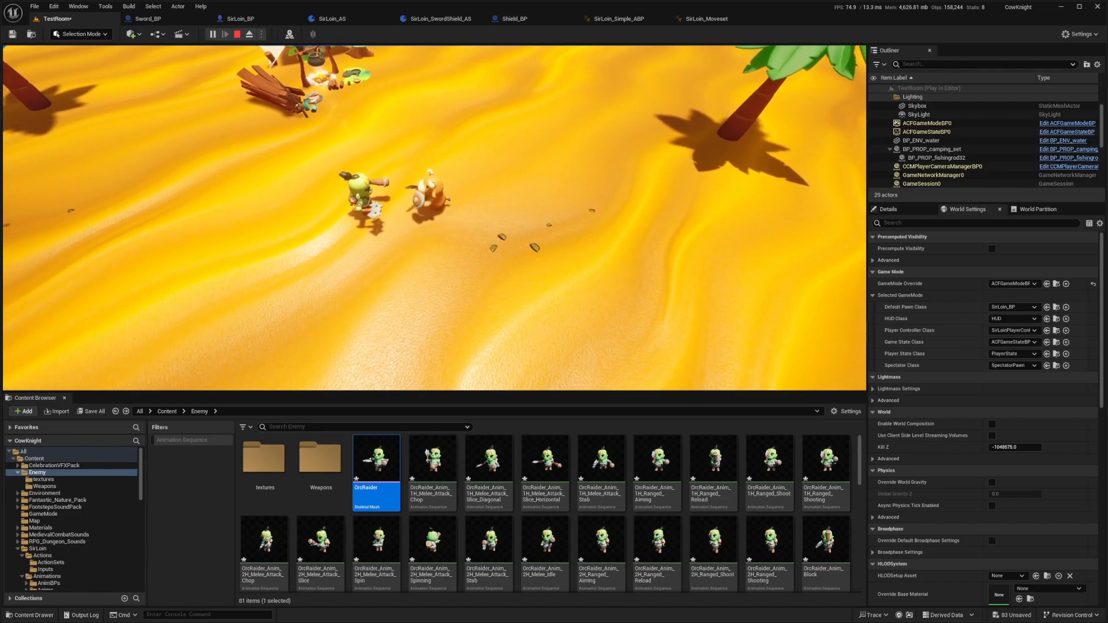
key("s")
Create a new folder called Animations inside the Enemy folder
right_click(507, 550)
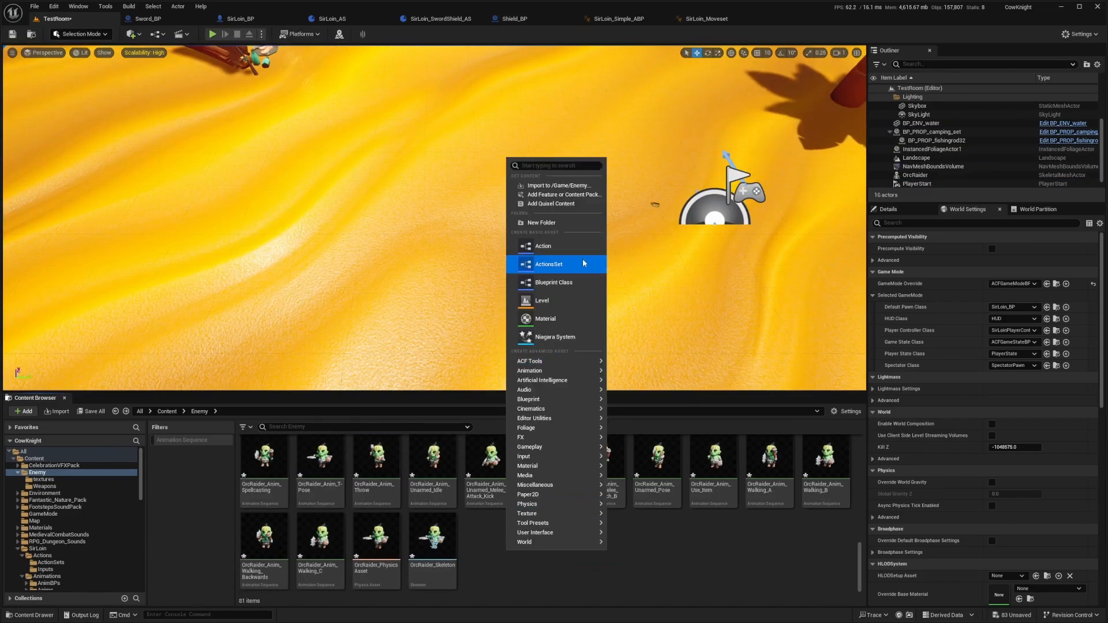
left_click(545, 222)
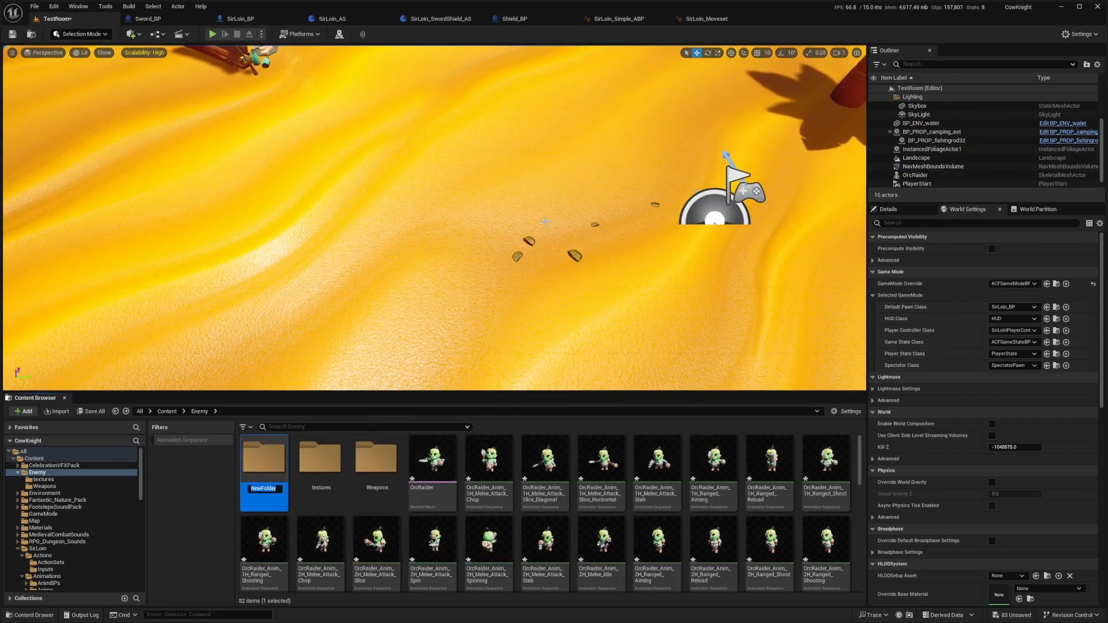
type("Animations")
key("Return")
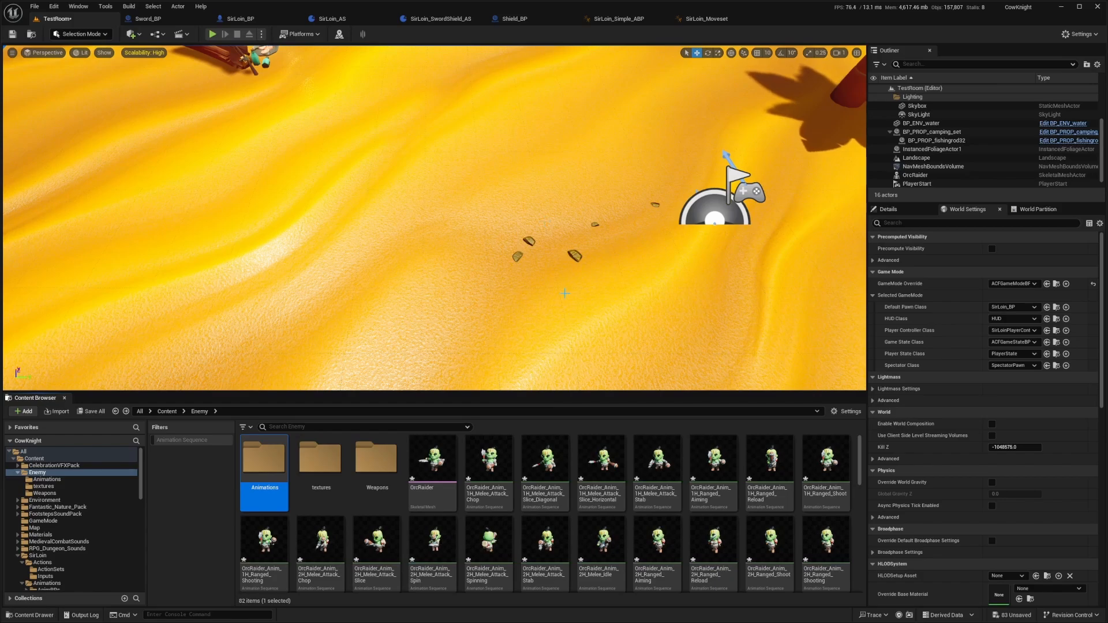
Move all OrcRaider animation sequences from the Enemy folder into the Animations folder
left_click(486, 473)
scroll(484, 484, "down", 10)
left_click(378, 537, "shift")
scroll(415, 510, "up", 10)
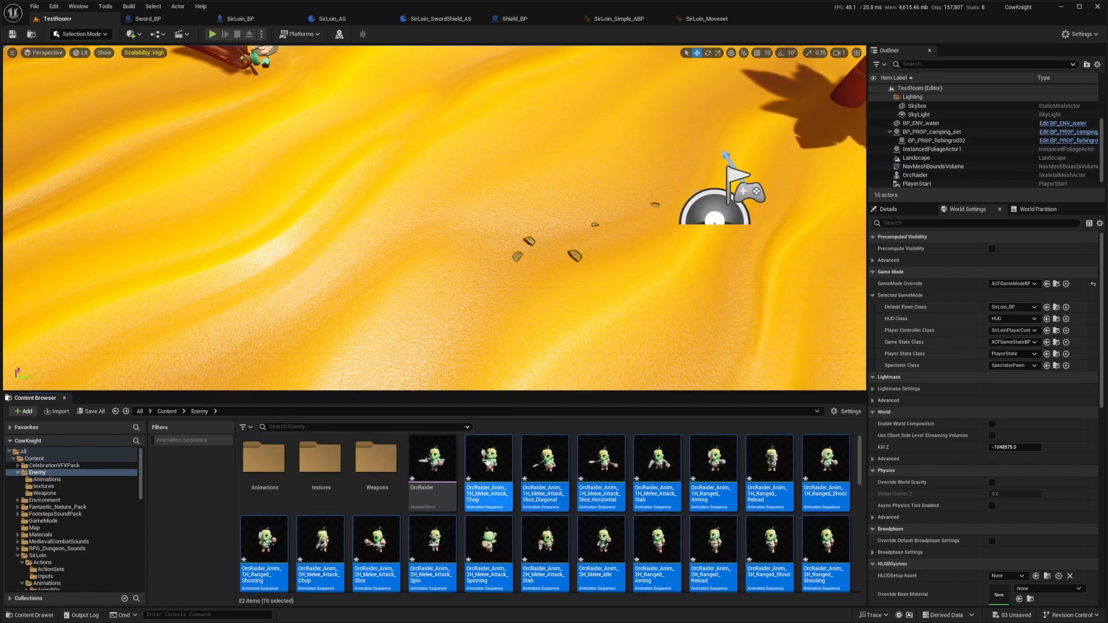
left_click_drag(487, 460, 264, 458)
left_click(288, 479)
Create a Blueprint class with parent ACF_SimpleTemplate_ABP in the Enemy folder and name it Orc_Simple_Template_ABP
right_click(587, 466)
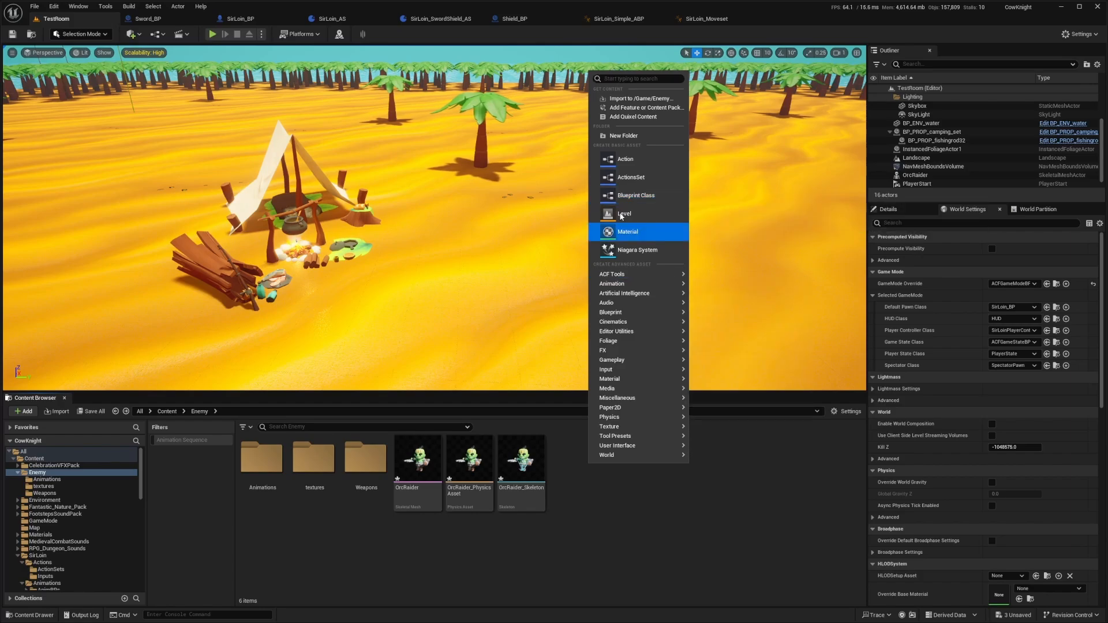
left_click(635, 195)
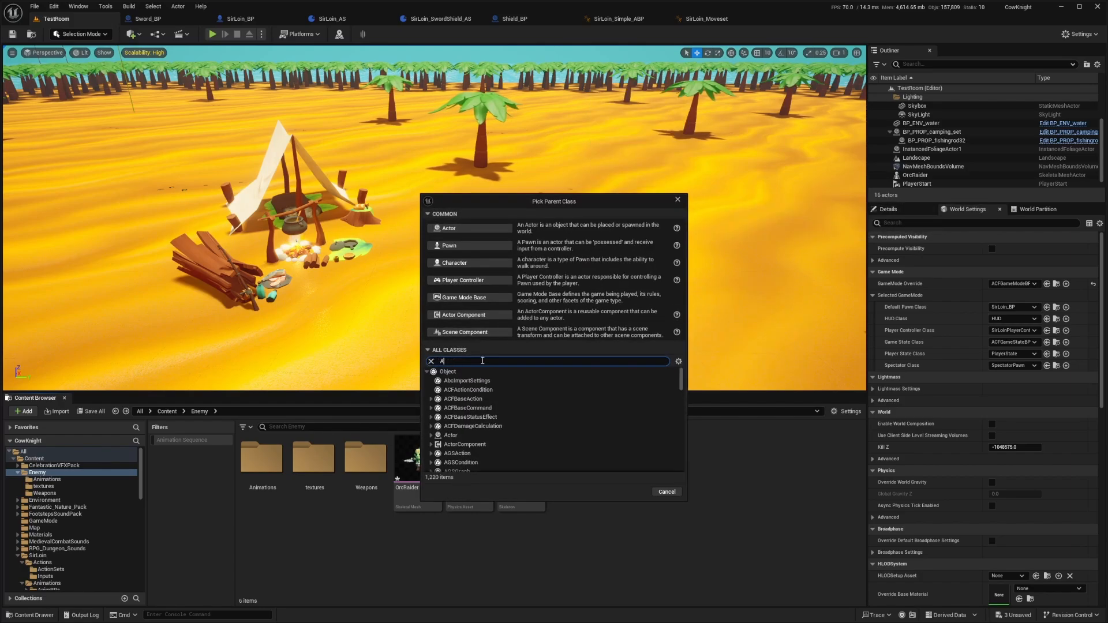
type("ACF simple")
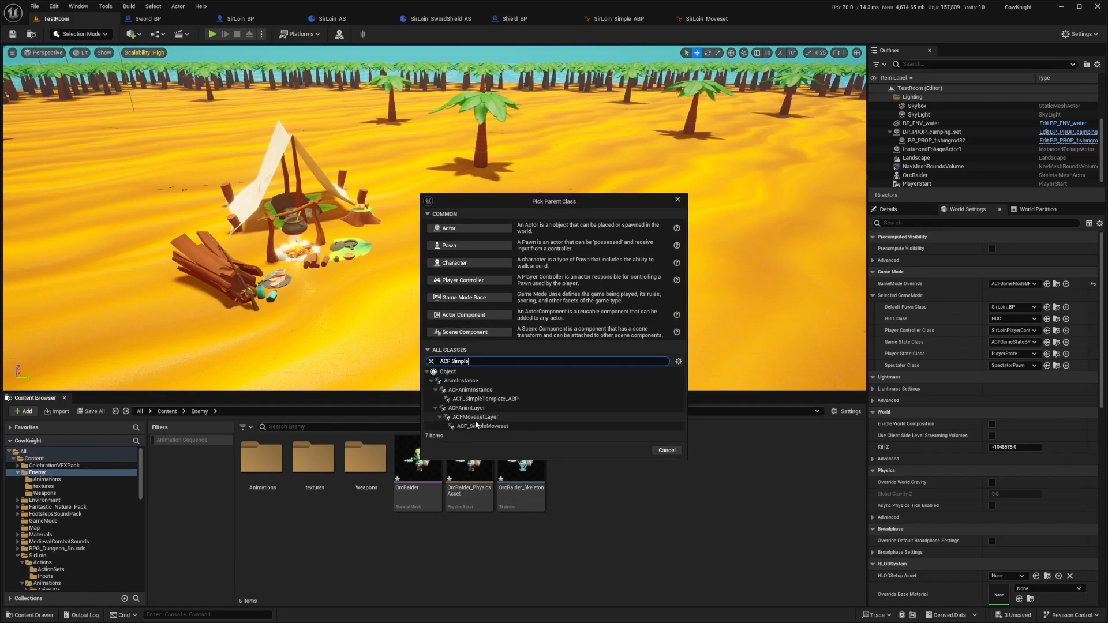
left_click(498, 399)
left_click(639, 451)
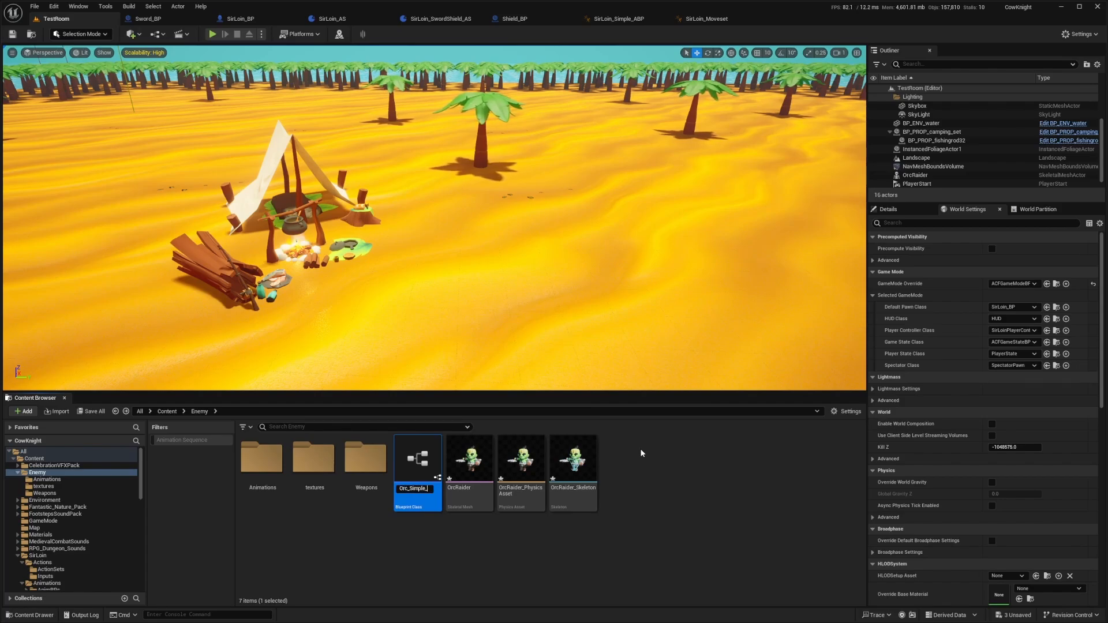
type("Orc_Simple_Template_ABP")
key("Return")
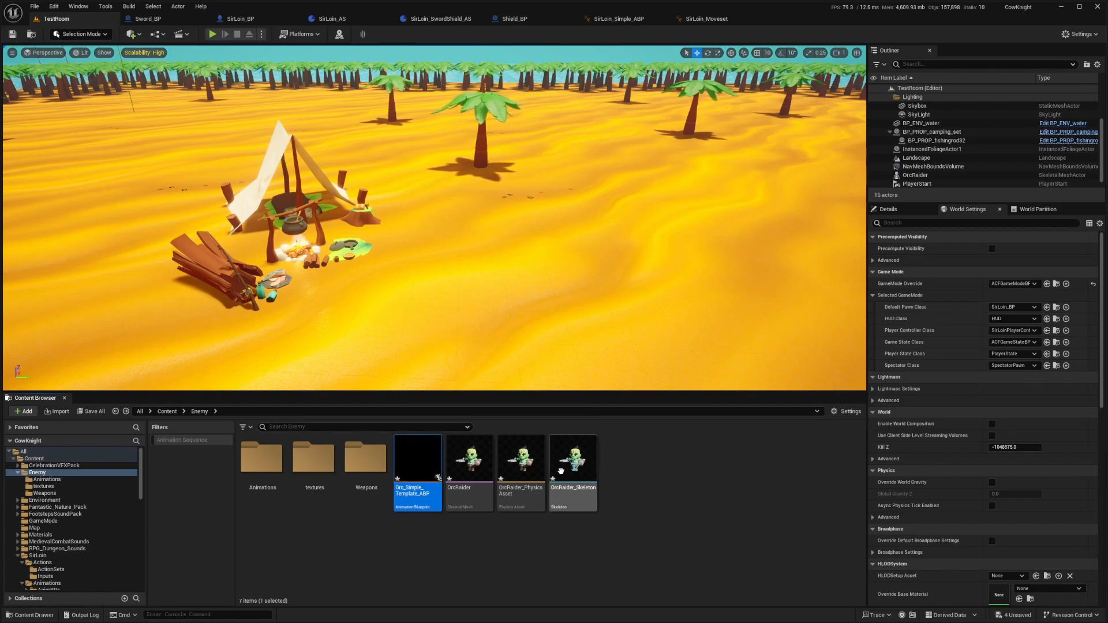
Open Orc_Simple_Template_ABP, retarget it to OrcRaider_Skeleton, and dock its editor in the main window
double_click(404, 460)
left_click(620, 325)
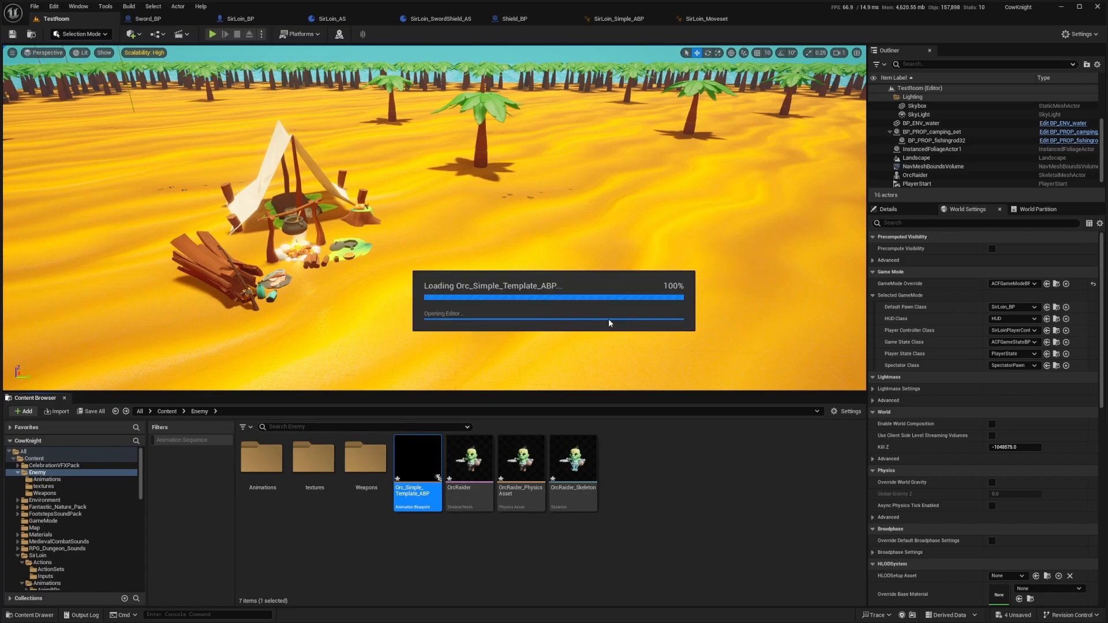
left_click(588, 399)
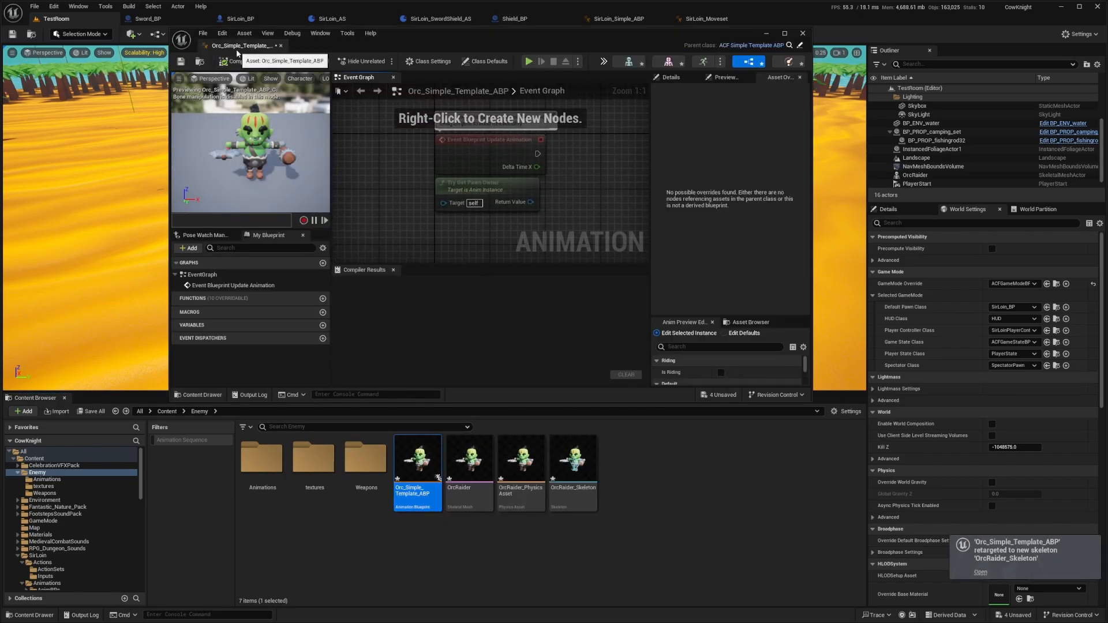
left_click_drag(237, 48, 158, 22)
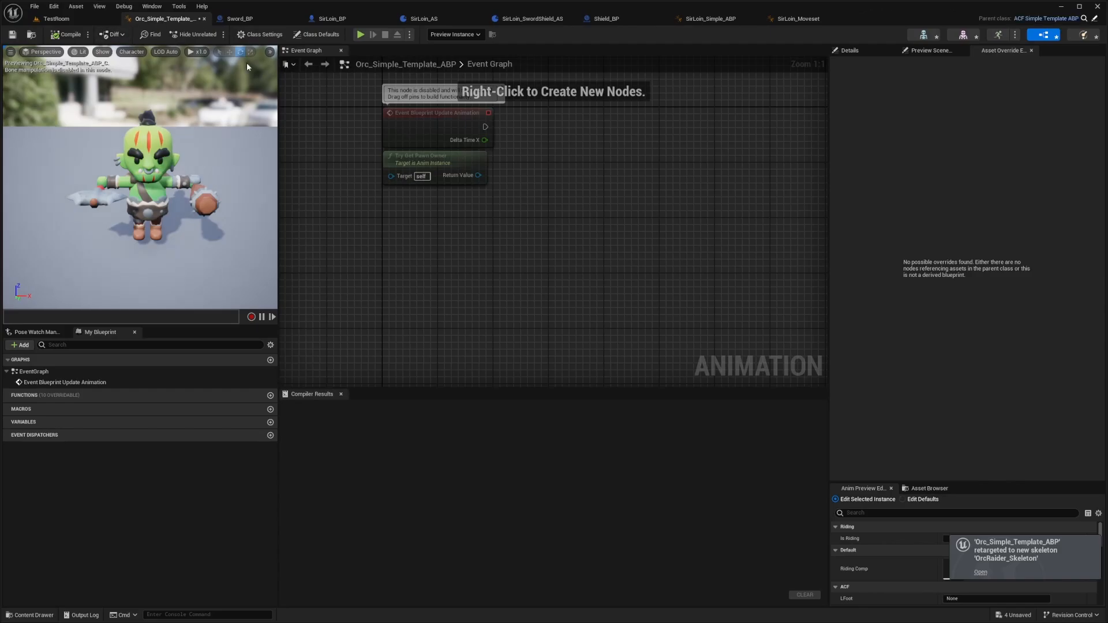
Open the OrcRaider_Skeleton asset and inspect its bone hierarchy and preview mesh
left_click(55, 19)
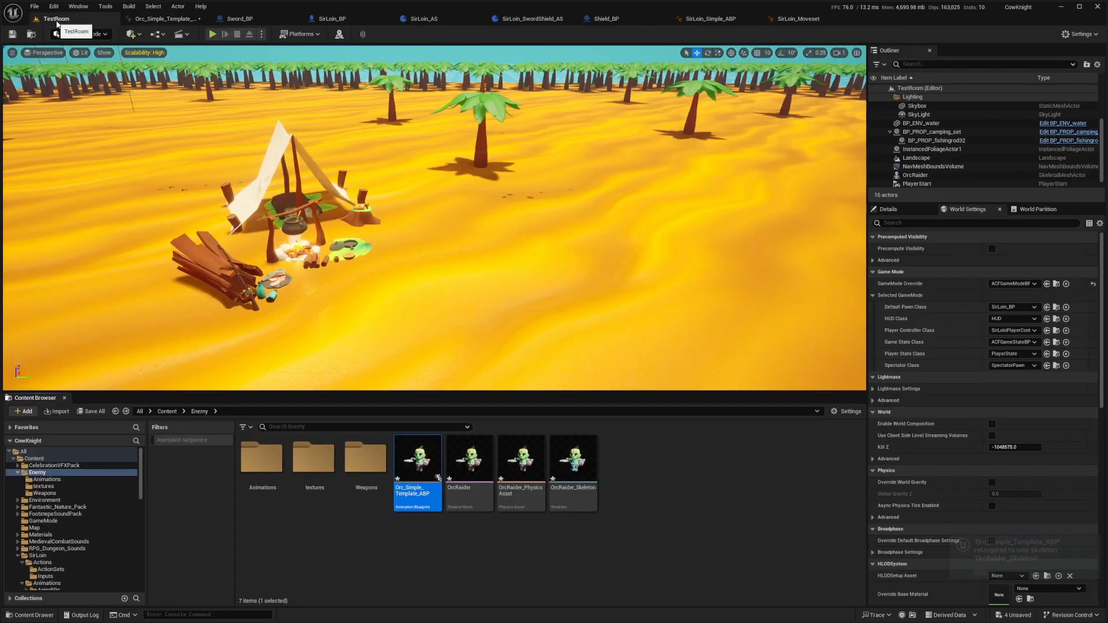
double_click(565, 491)
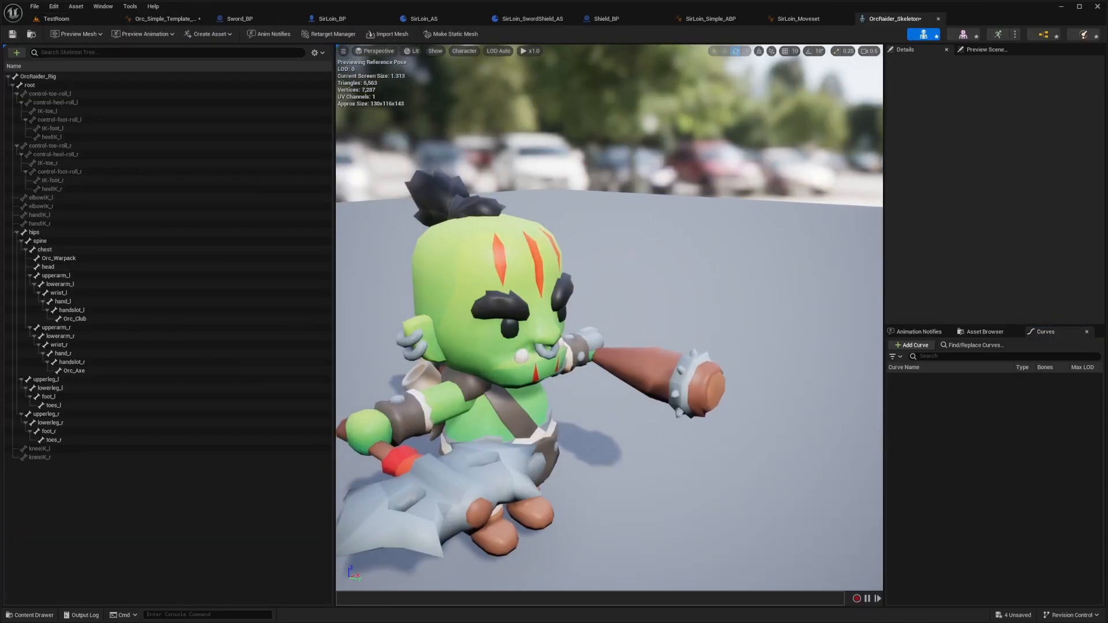
right_click_drag(679, 352, 657, 366)
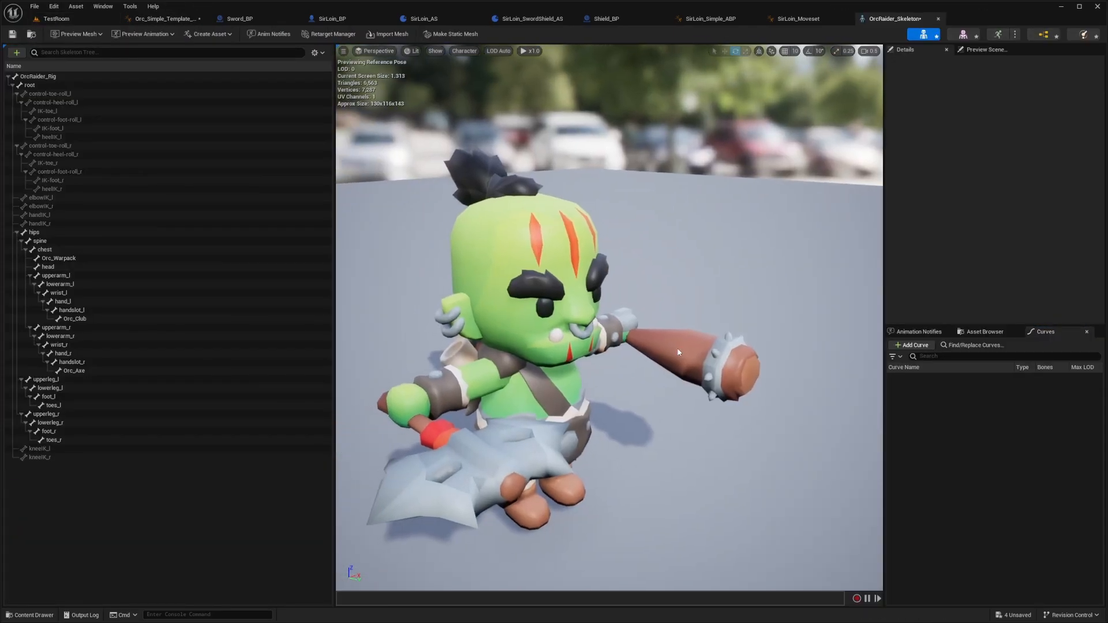
Clear the IKLayer and disable Enable Foot IK in the class defaults of Orc_Simple_Template_ABP
left_click(165, 19)
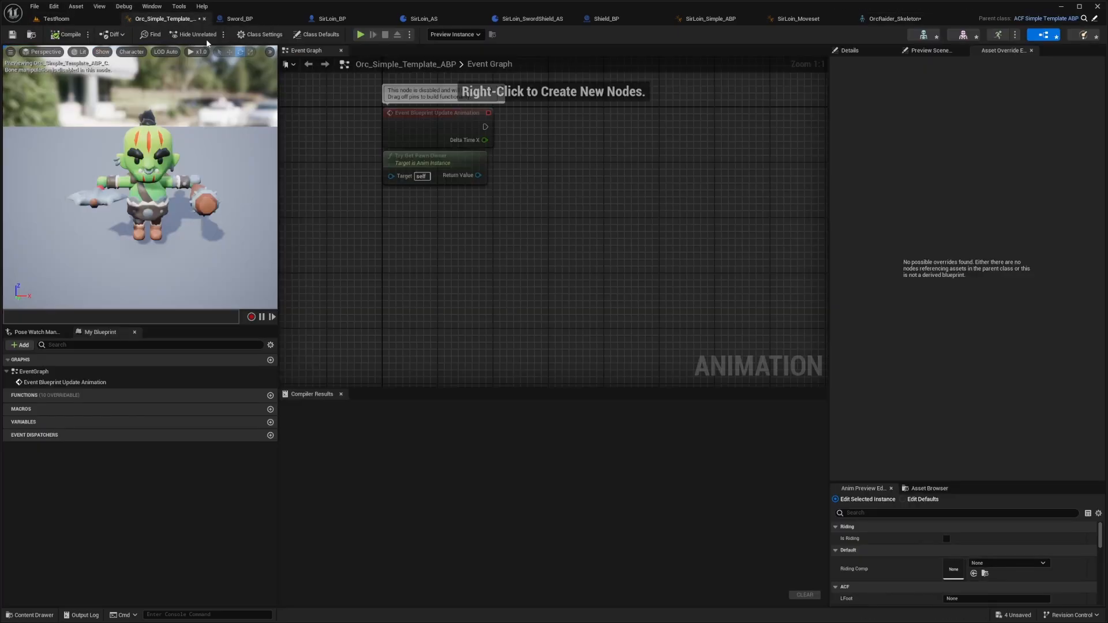
left_click(836, 53)
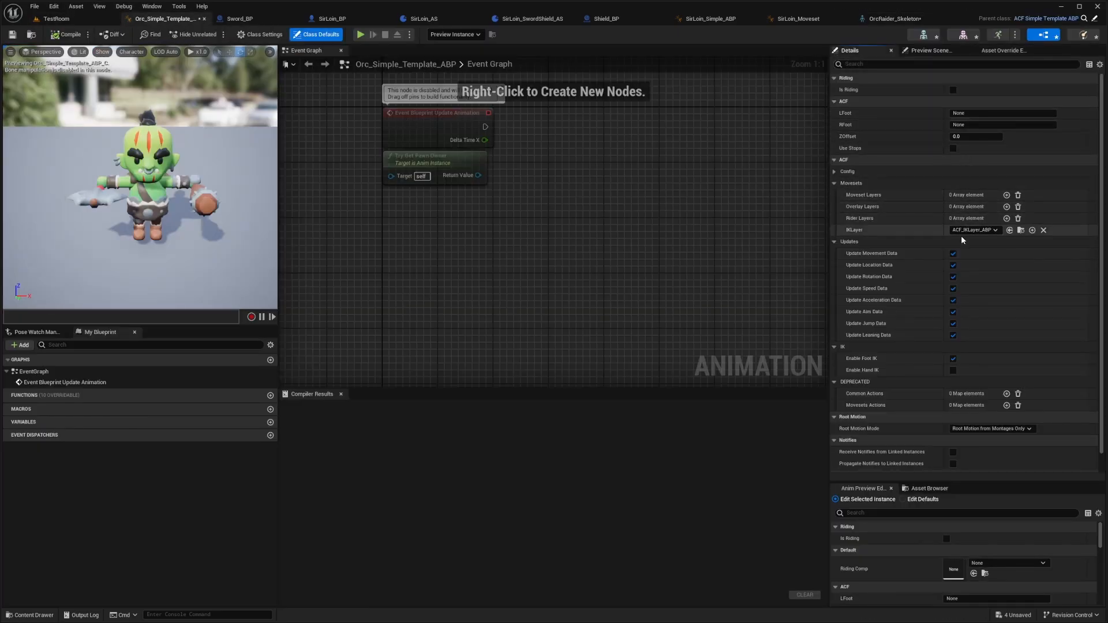
left_click(1043, 230)
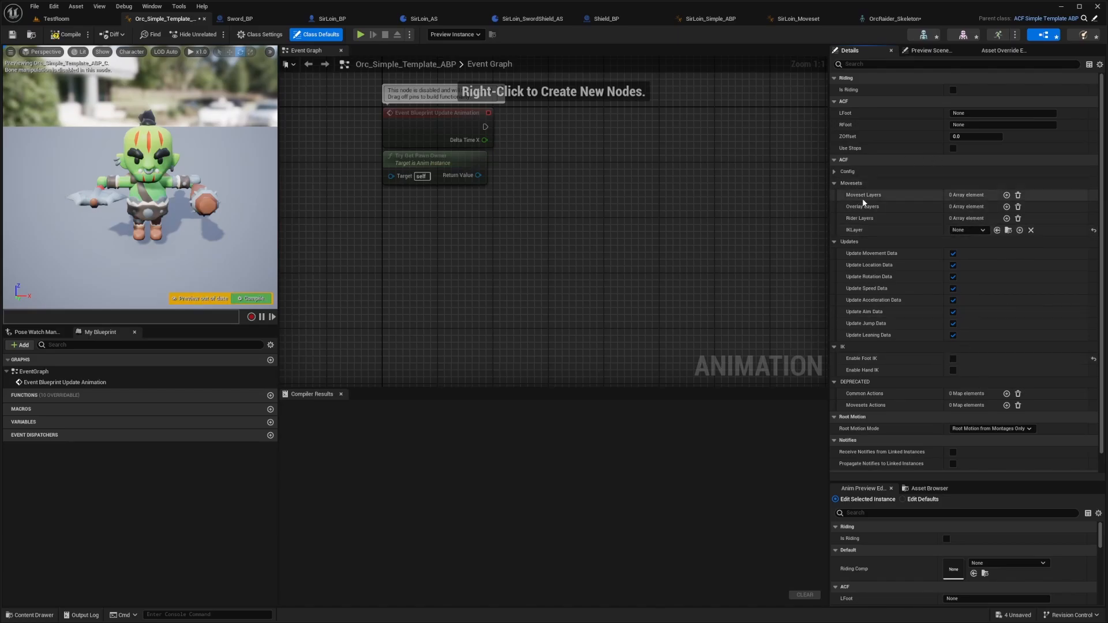
Add one Moveset Layers element in Orc_Simple_Template_ABP and set its Tag Name to Moveset
left_click(1007, 195)
left_click(849, 207)
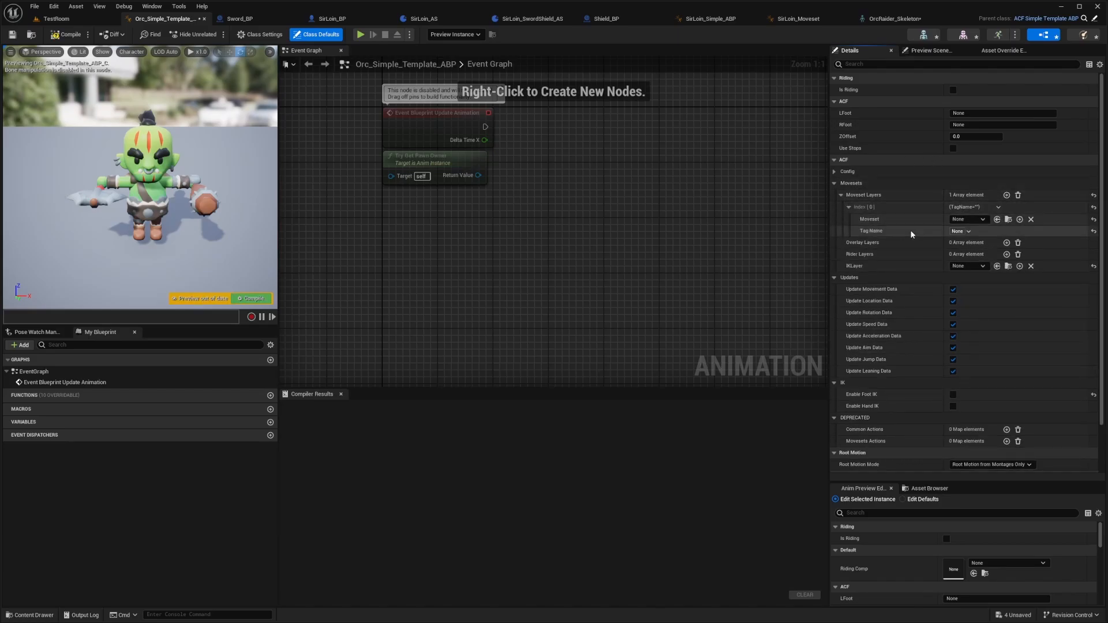
left_click(963, 230)
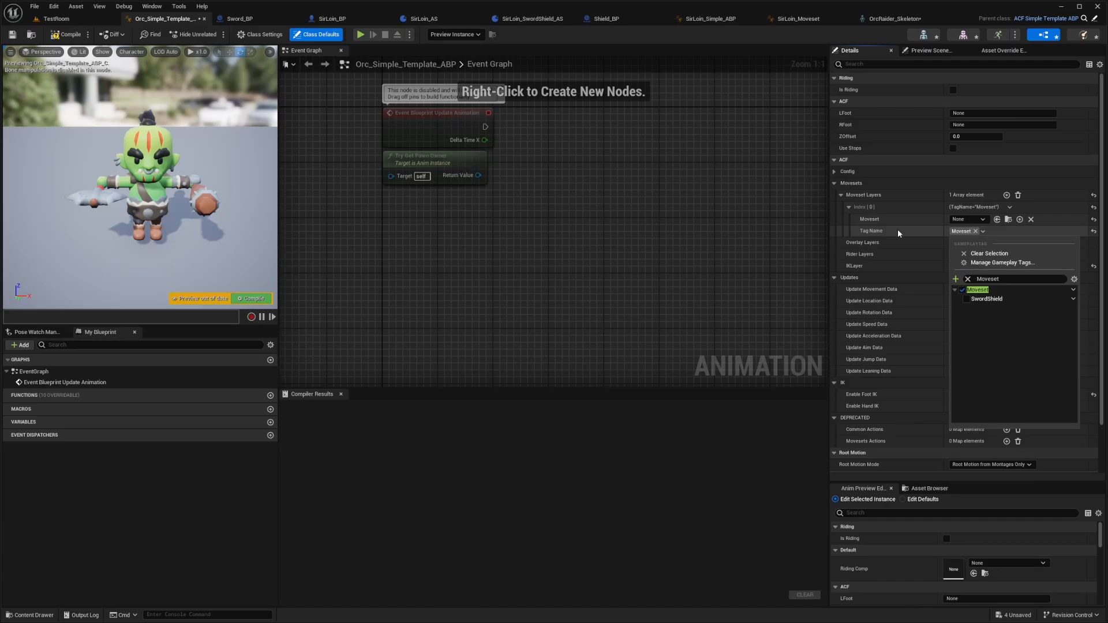
left_click(898, 232)
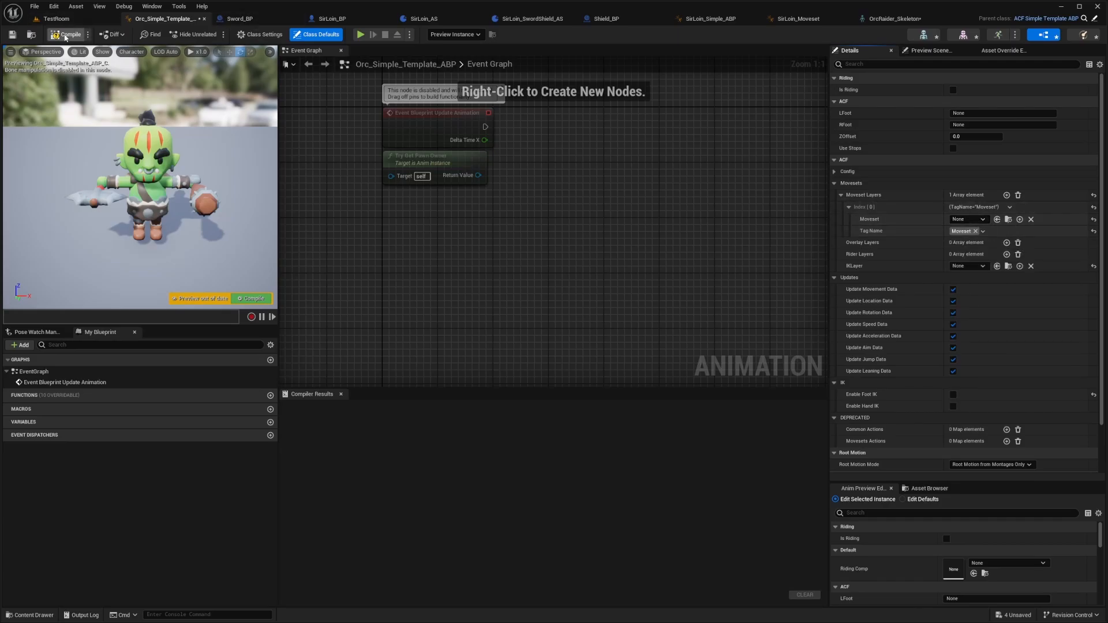
Create a Blueprint class with parent ACF_SimpleMoveset in the Enemy folder and name it Orc_Moveset_ABP
left_click(56, 18)
right_click(634, 483)
left_click(683, 217)
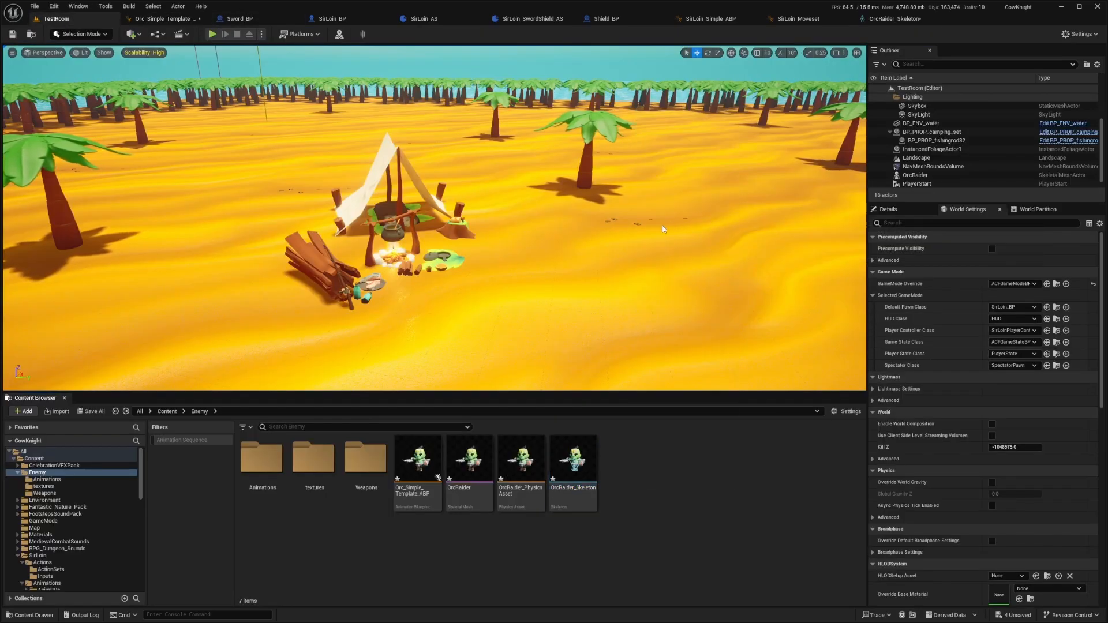
type("Moveset")
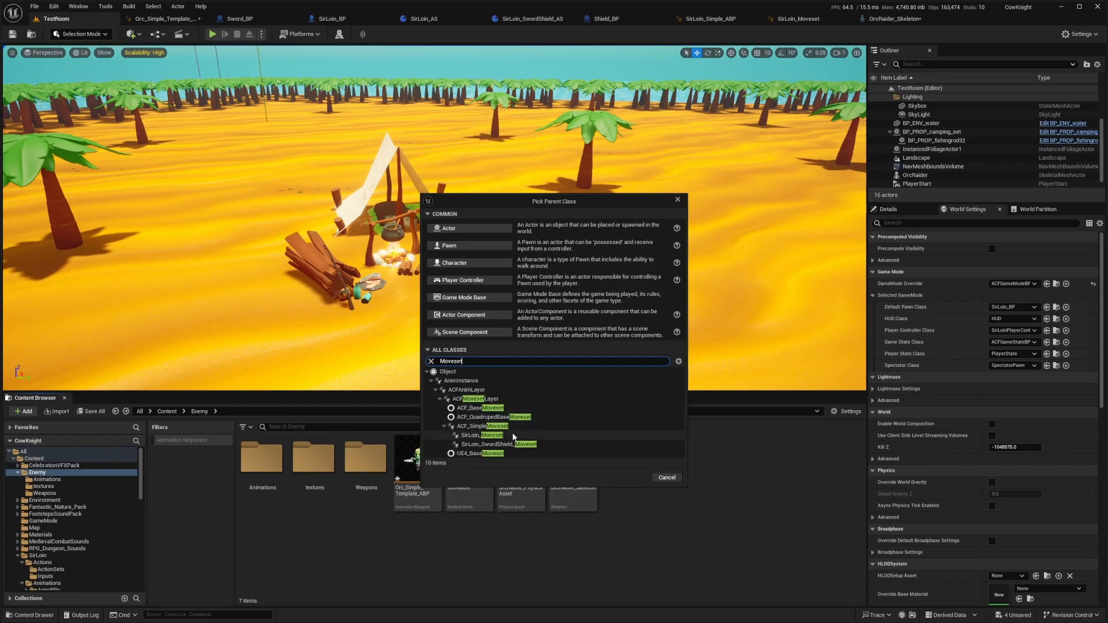
type("sim")
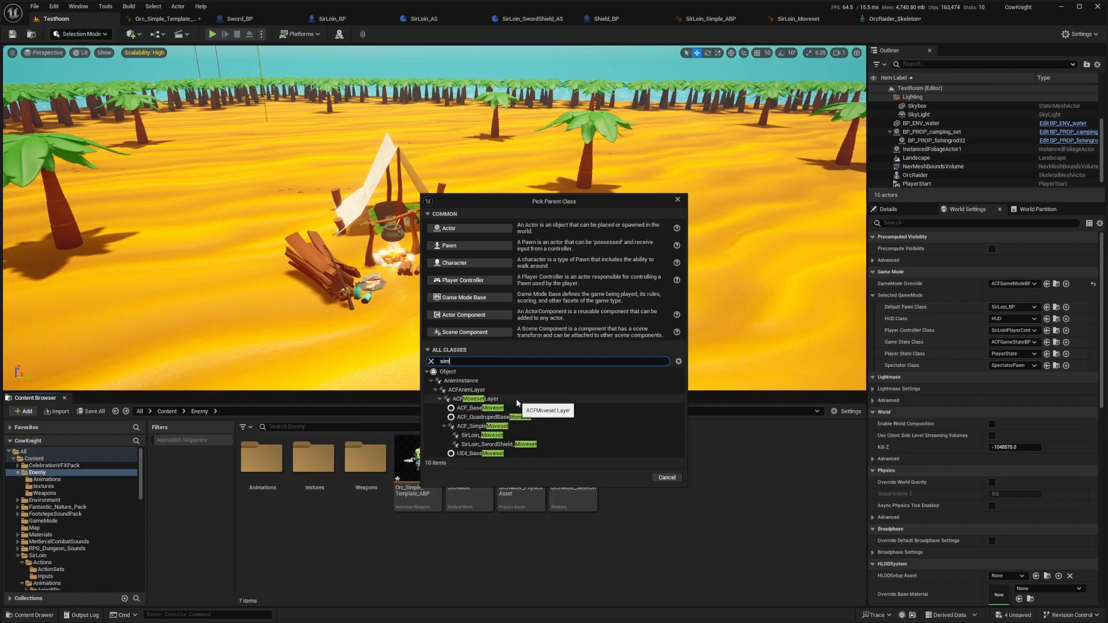
type("ple")
double_click(510, 445)
type("Or")
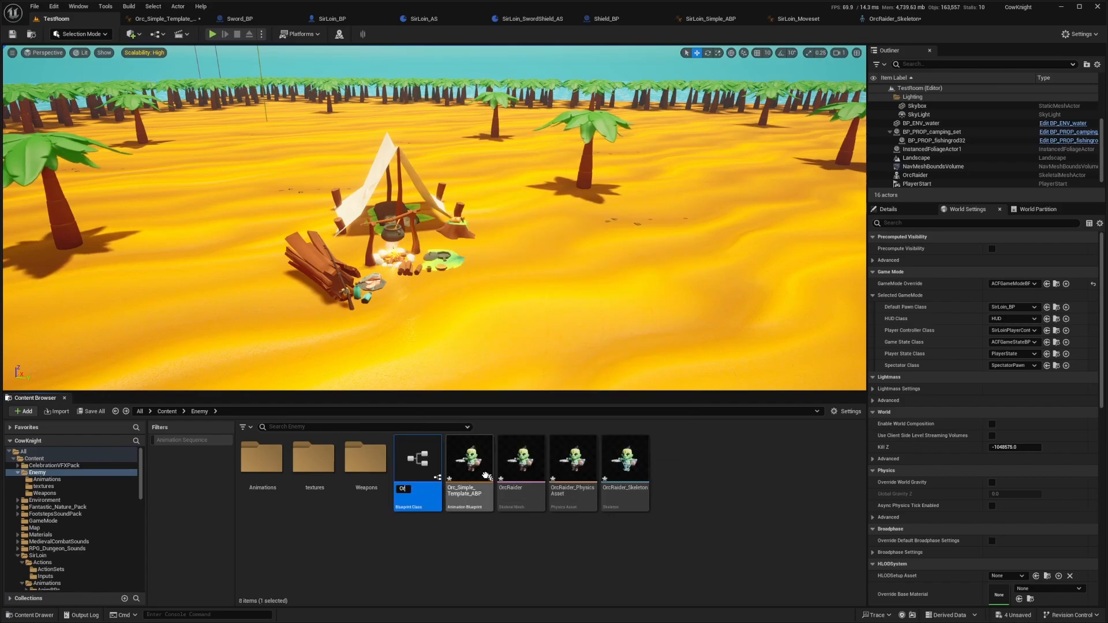
type("c_Moveset_ABP")
key("Return")
Open Orc_Moveset_ABP and retarget it to OrcRaider_Skeleton
left_click(613, 319)
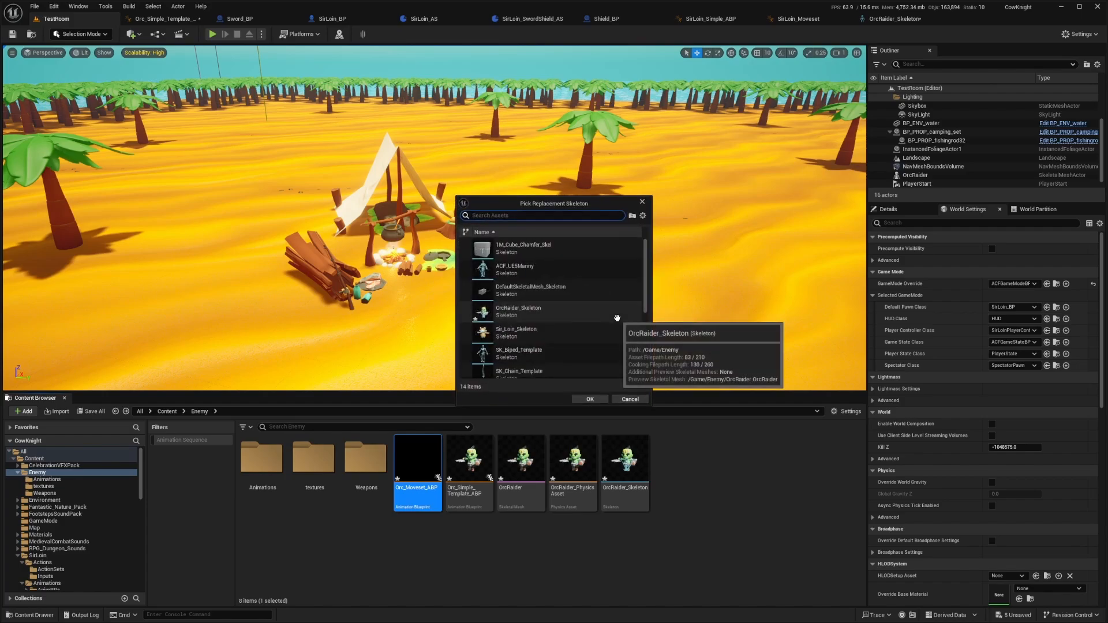
left_click(520, 248)
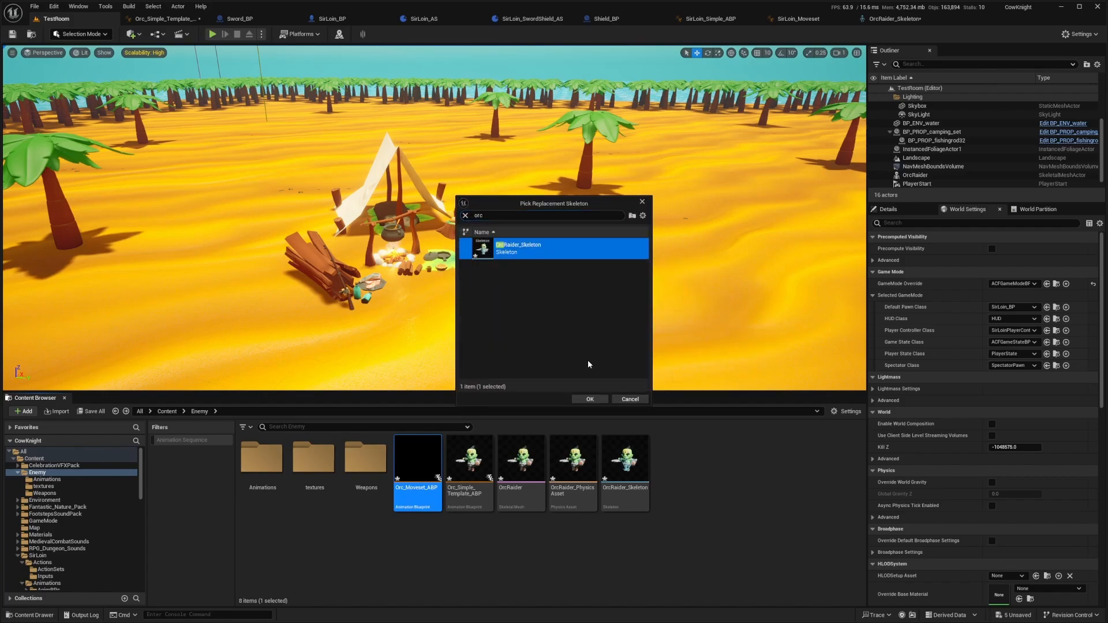
left_click(589, 399)
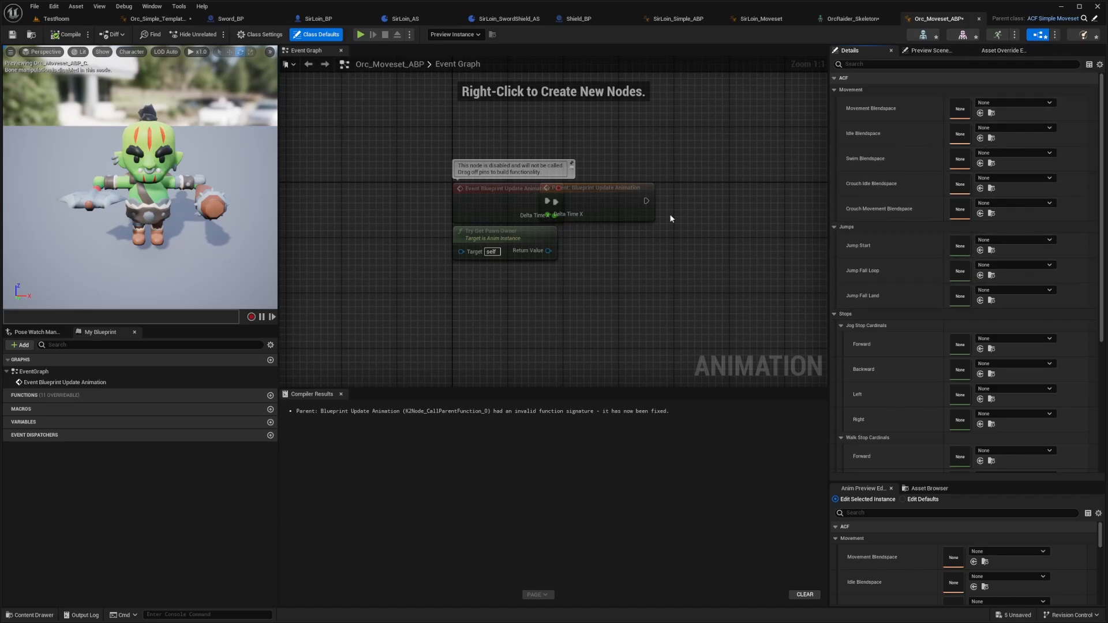
Create a Blend Space for OrcRaider_Skeleton in the Enemy folder and name it OrcMovement_BS
left_click(55, 19)
right_click(682, 473)
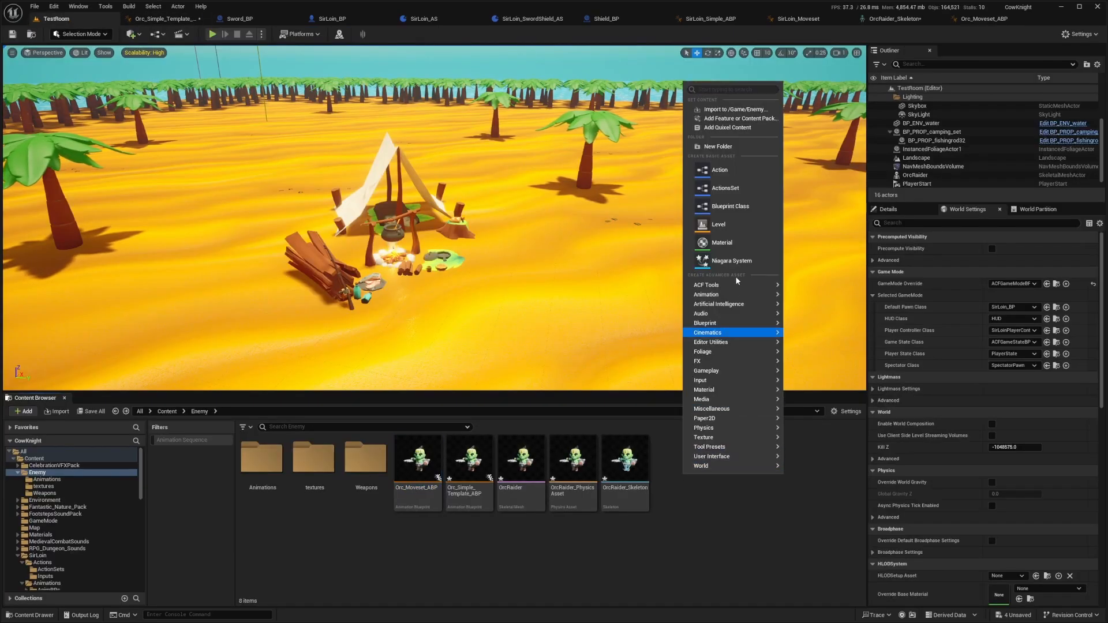
mouse_move(722, 295)
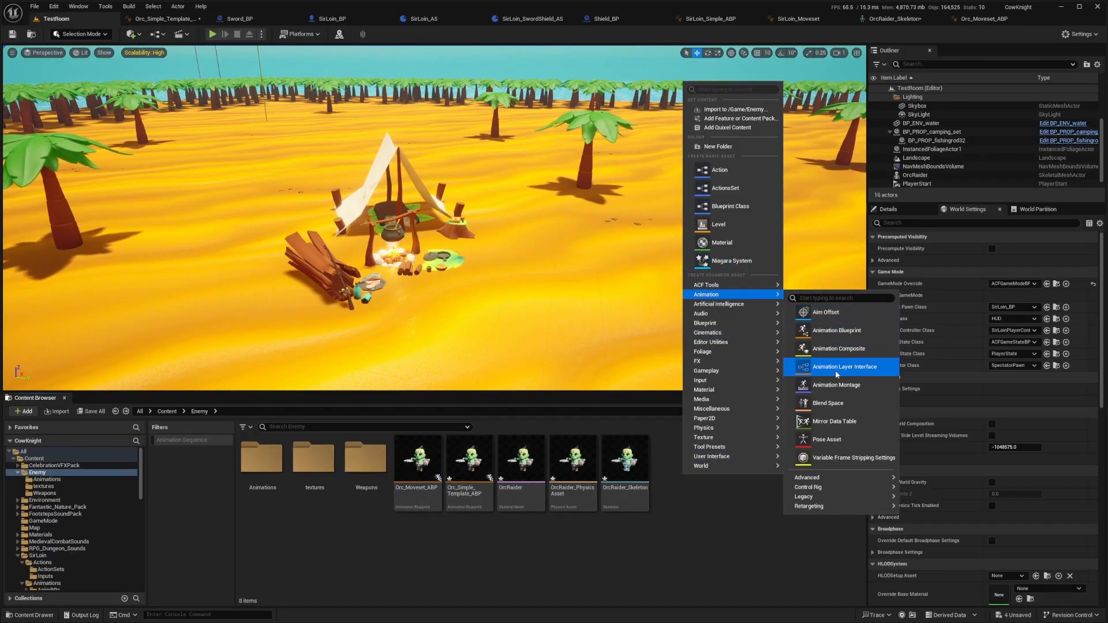
left_click(825, 407)
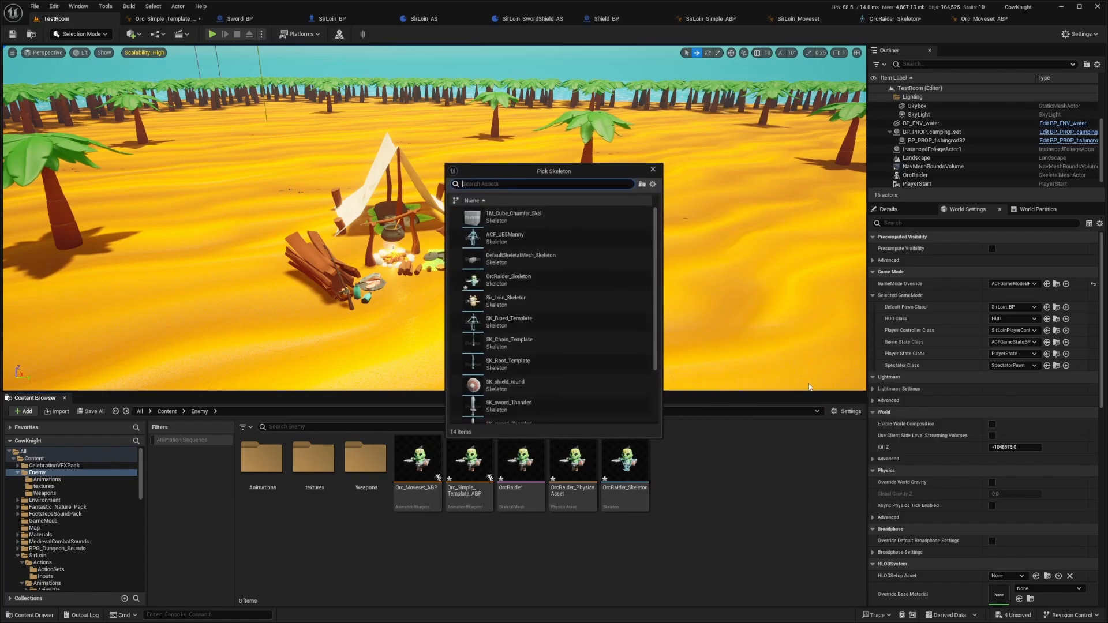
type("orc")
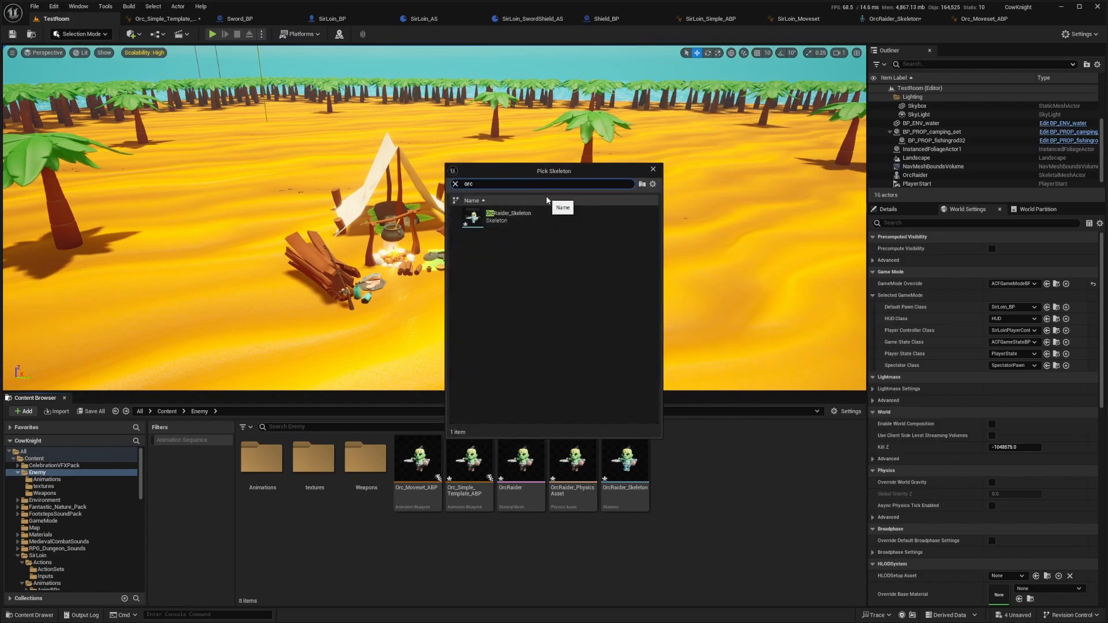
left_click(502, 217)
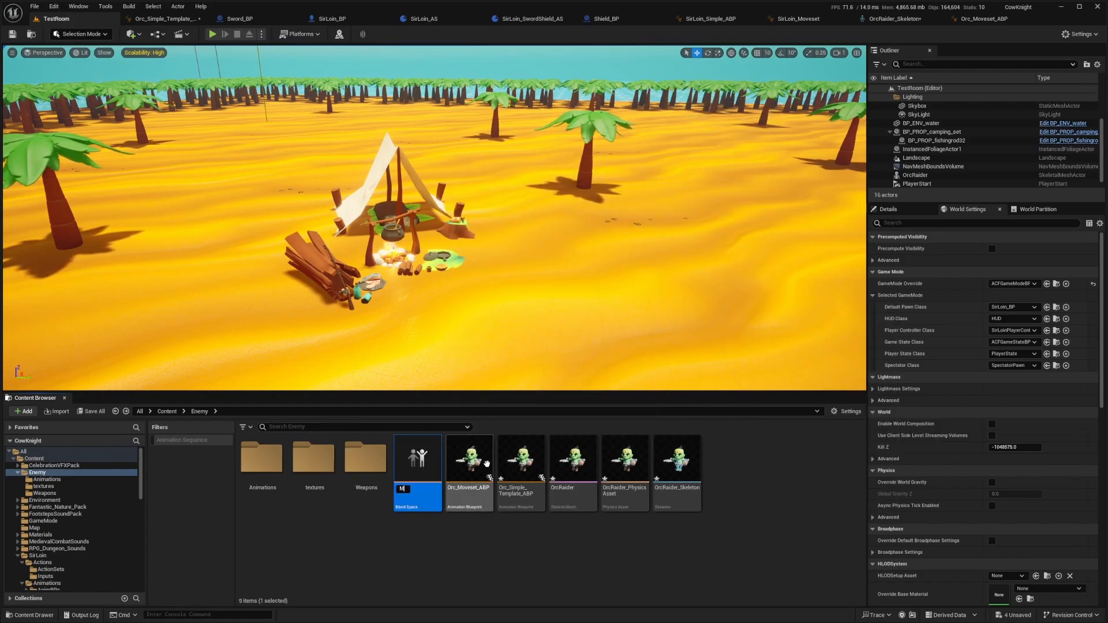
type("OrcMovement_")
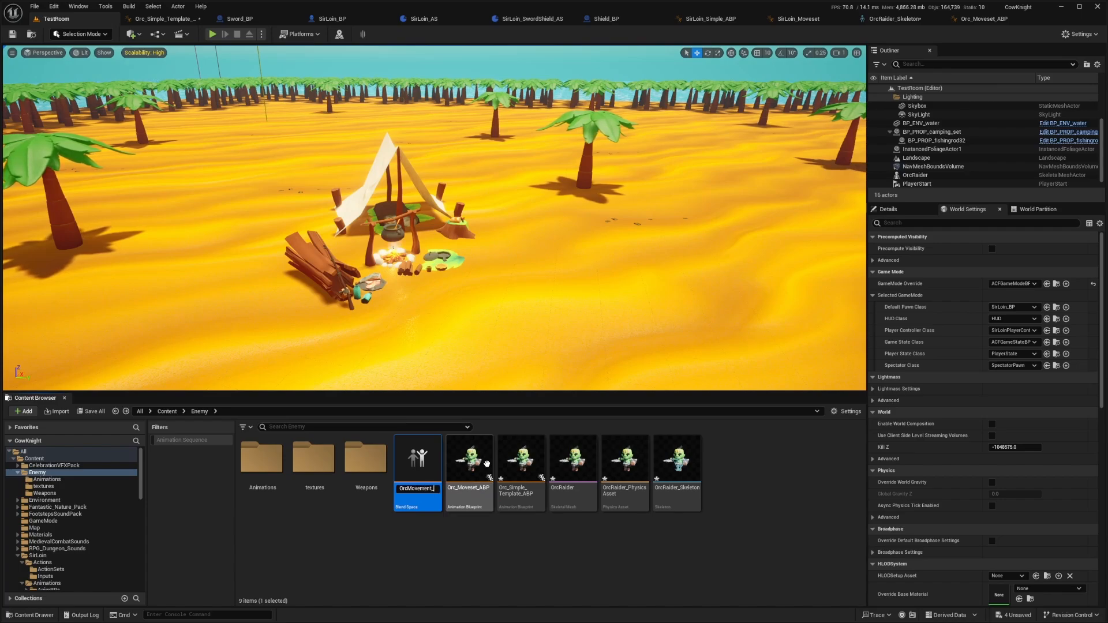
type("BS")
key("Return")
Create a Blend Space 1D for OrcRaider_Skeleton in the Enemy folder and name it OrcIdle_BS
right_click(759, 477)
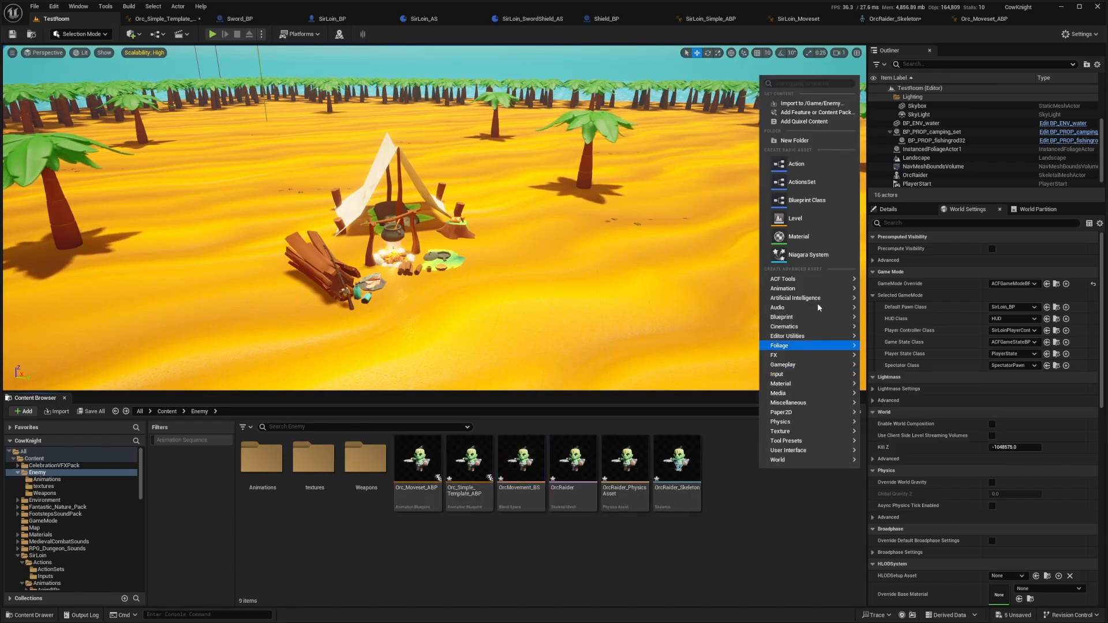
mouse_move(824, 289)
mouse_move(892, 495)
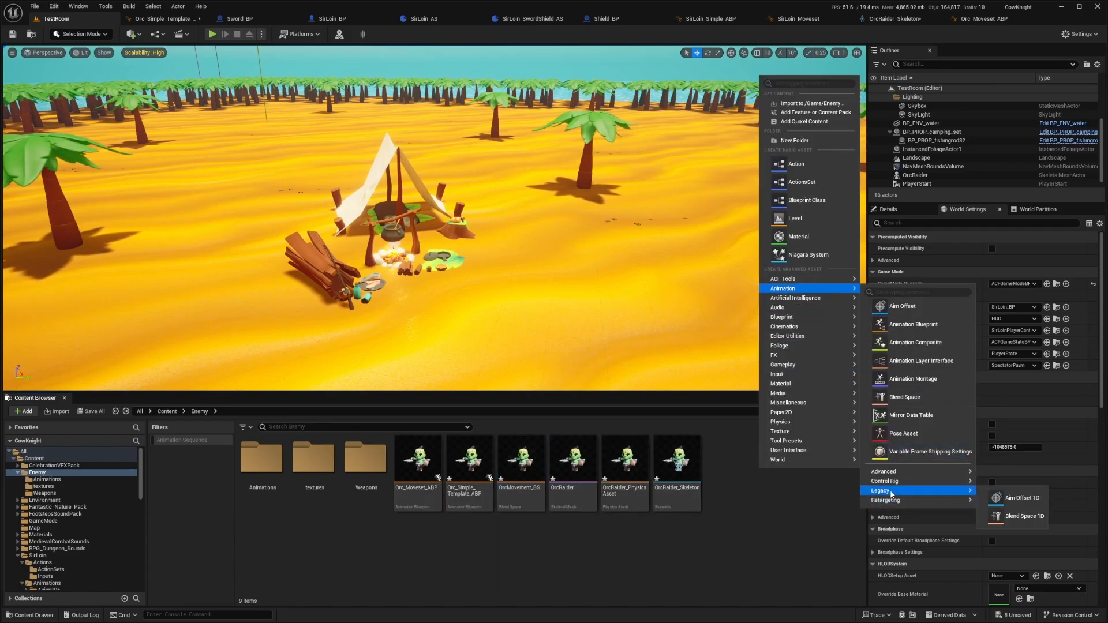
left_click(1017, 518)
left_click(548, 280)
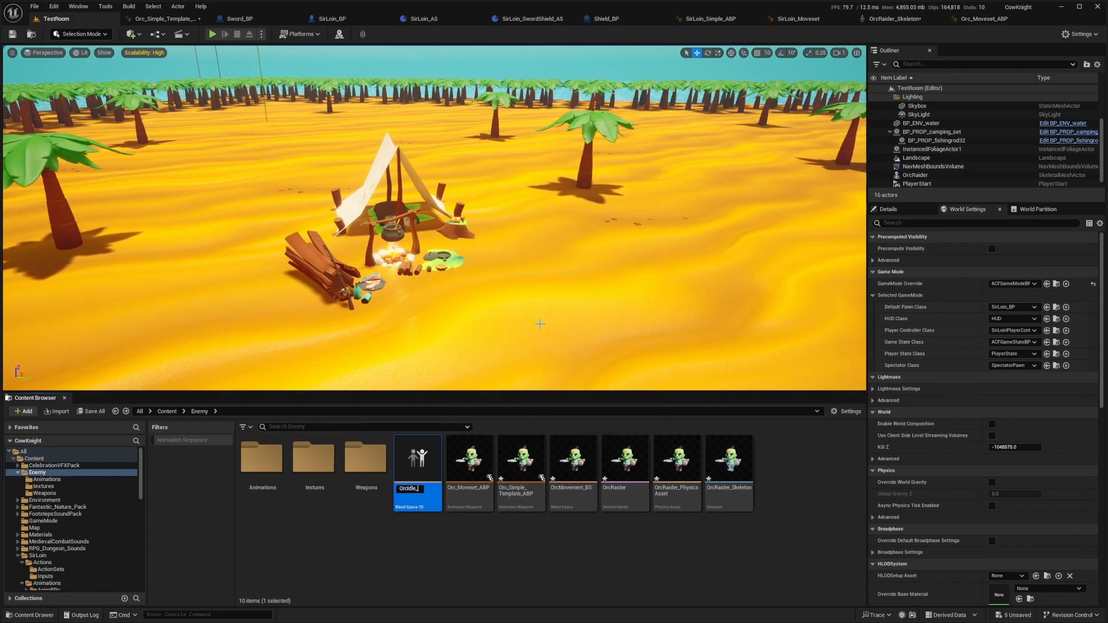
key("Return")
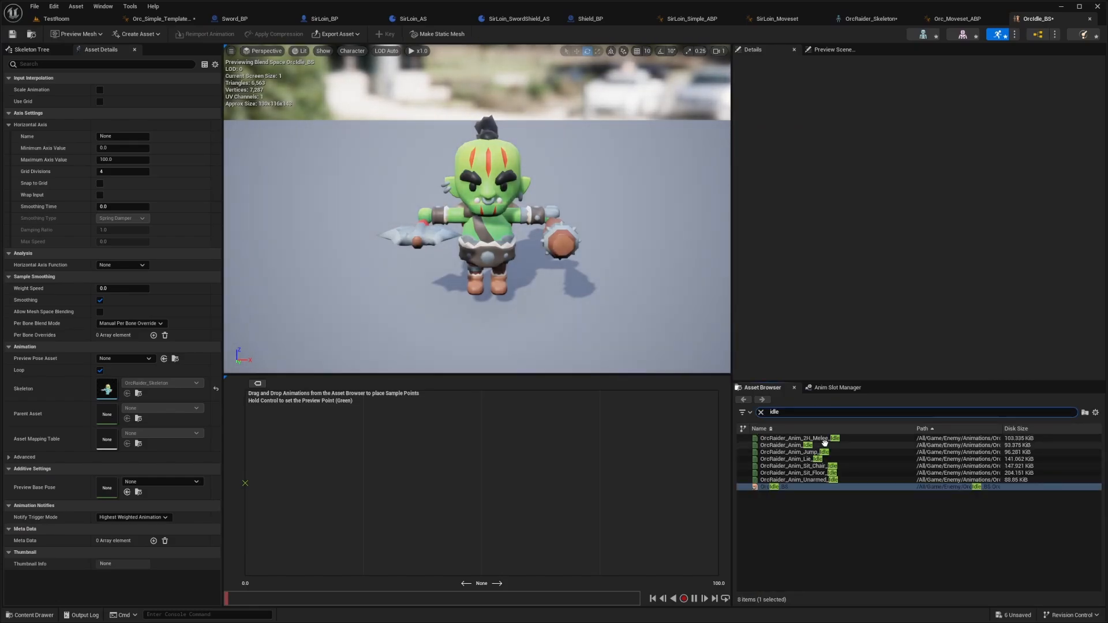
Preview the OrcRaider idle animations, including 2H_Melee_Idle, Jump_Idle, Sit_Floor_Idle and OrcRaider_Anim_Idle
double_click(798, 438)
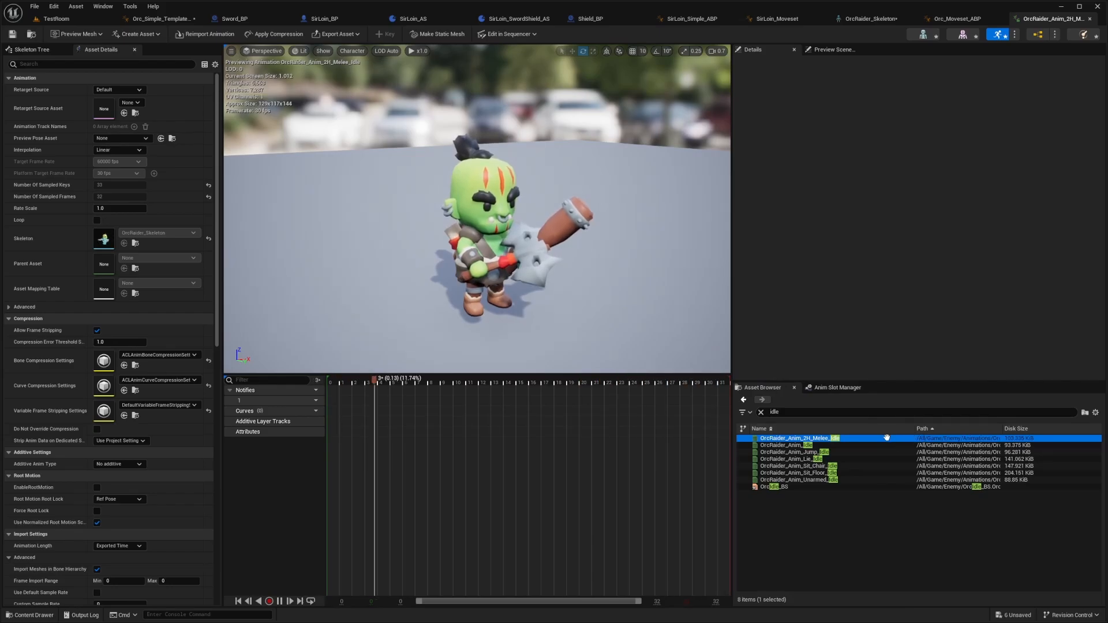
double_click(824, 452)
double_click(797, 472)
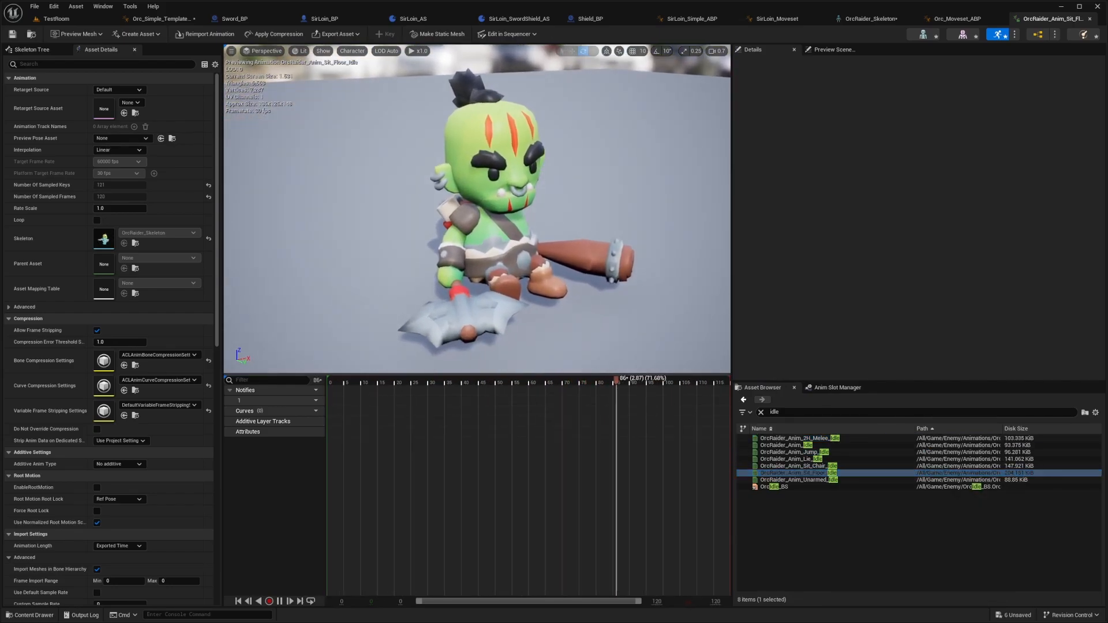
double_click(806, 445)
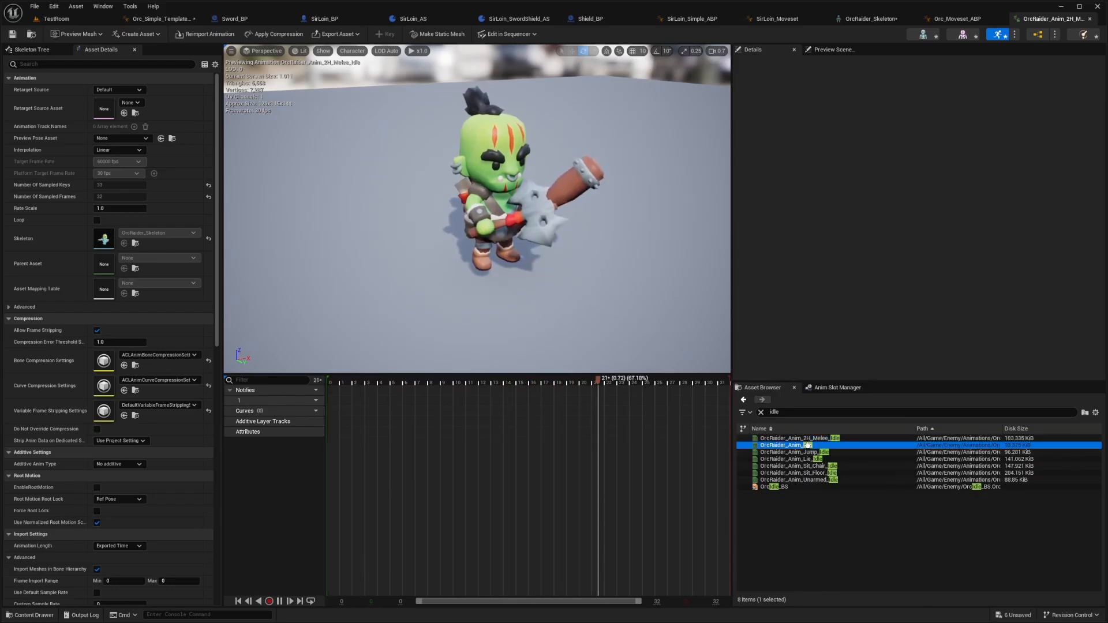
Place OrcRaider_Anim_Idle as a sample in OrcIdle_BS, set its axis position to 50.0, and save the blend space
left_click_drag(791, 445, 424, 390)
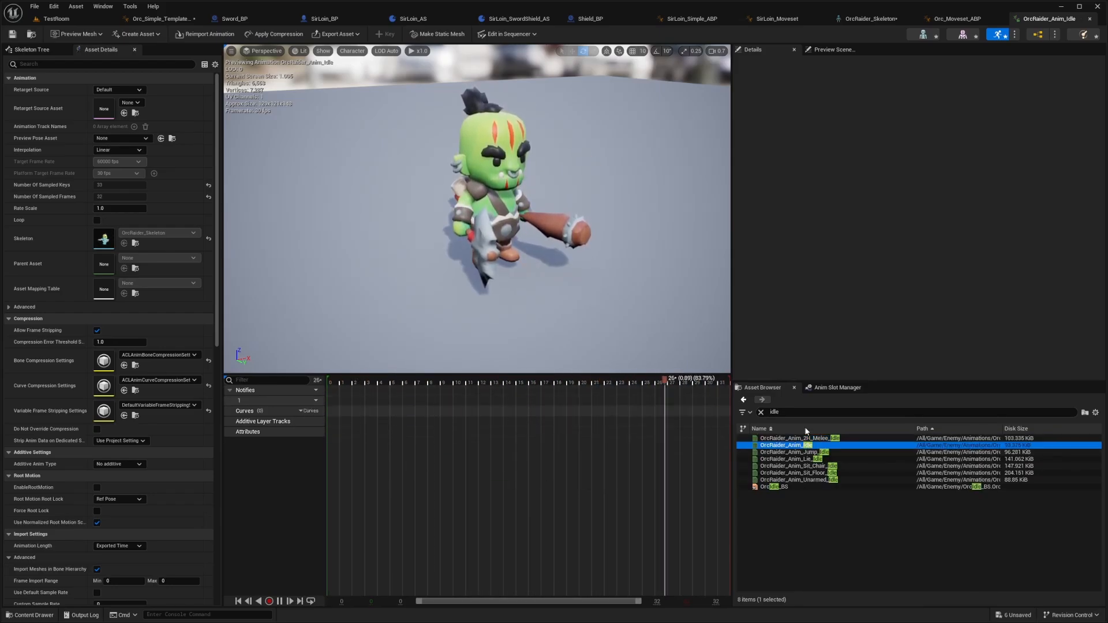
left_click(74, 23)
double_click(500, 478)
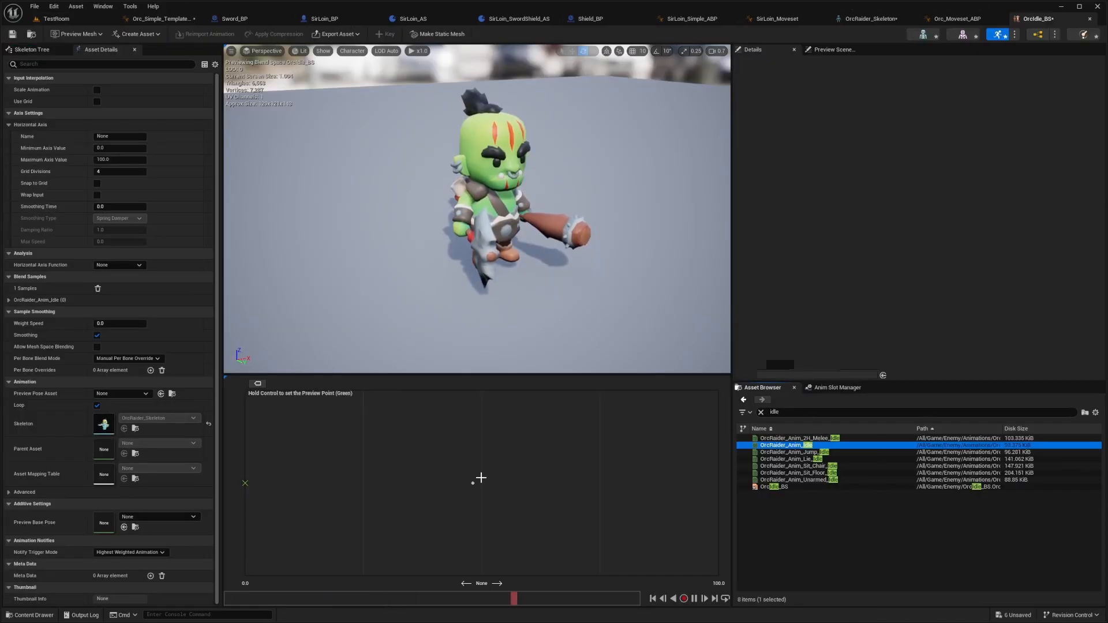
left_click(472, 483)
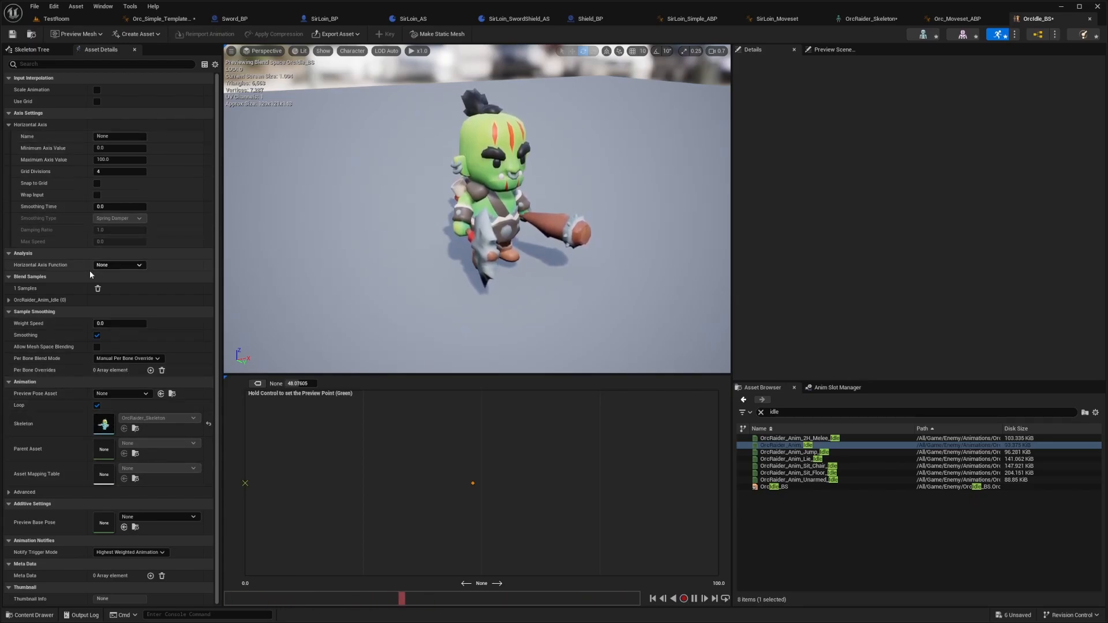
left_click(9, 301)
left_click(133, 310)
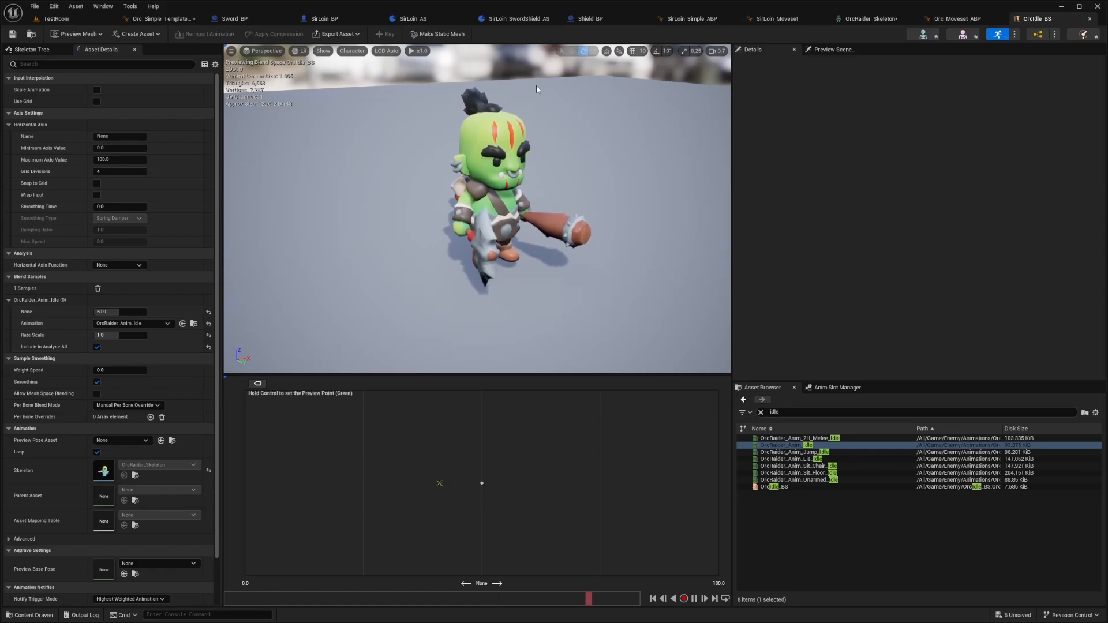
Open the OrcMovement_BS blend space, search its assets for "run", and preview OrcRaider_Anim_Running_B and OrcRaider_Anim_Running_A
left_click(960, 21)
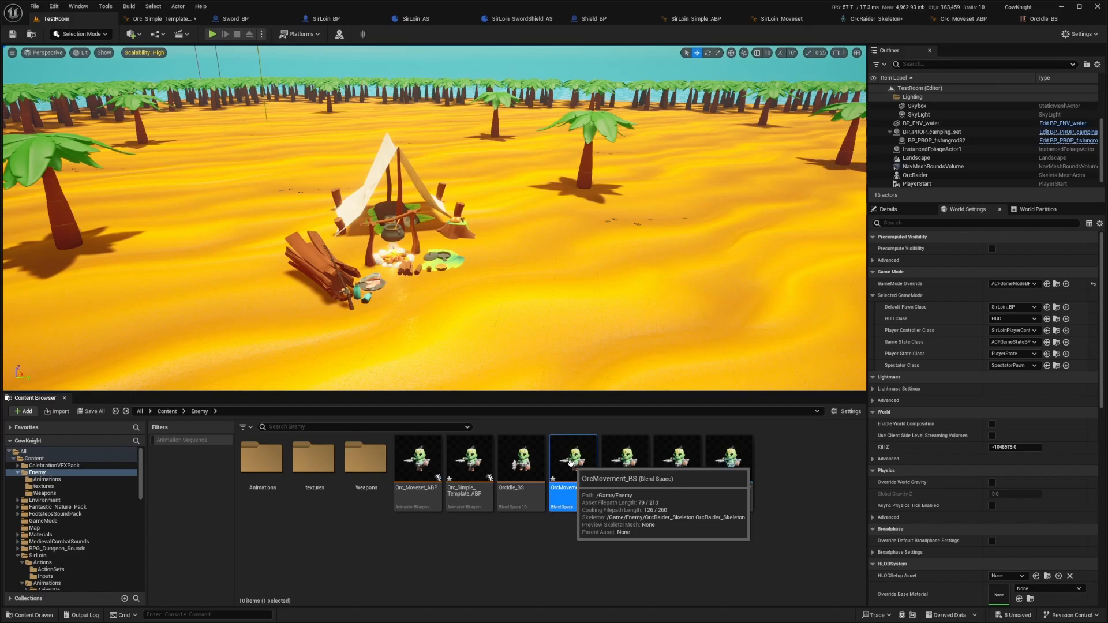
double_click(570, 461)
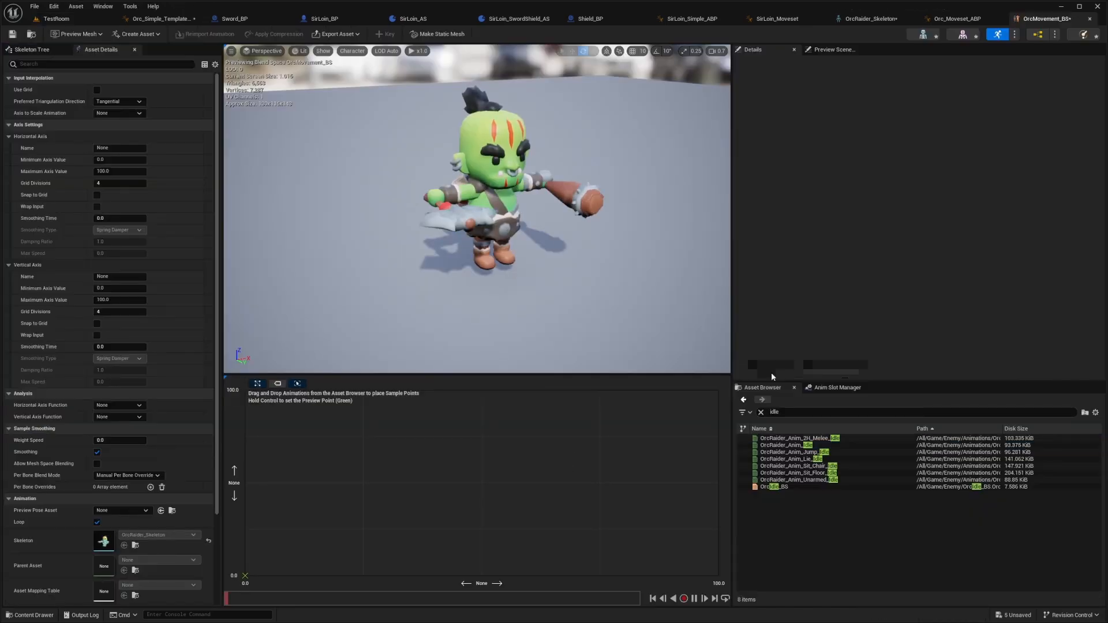
type("run")
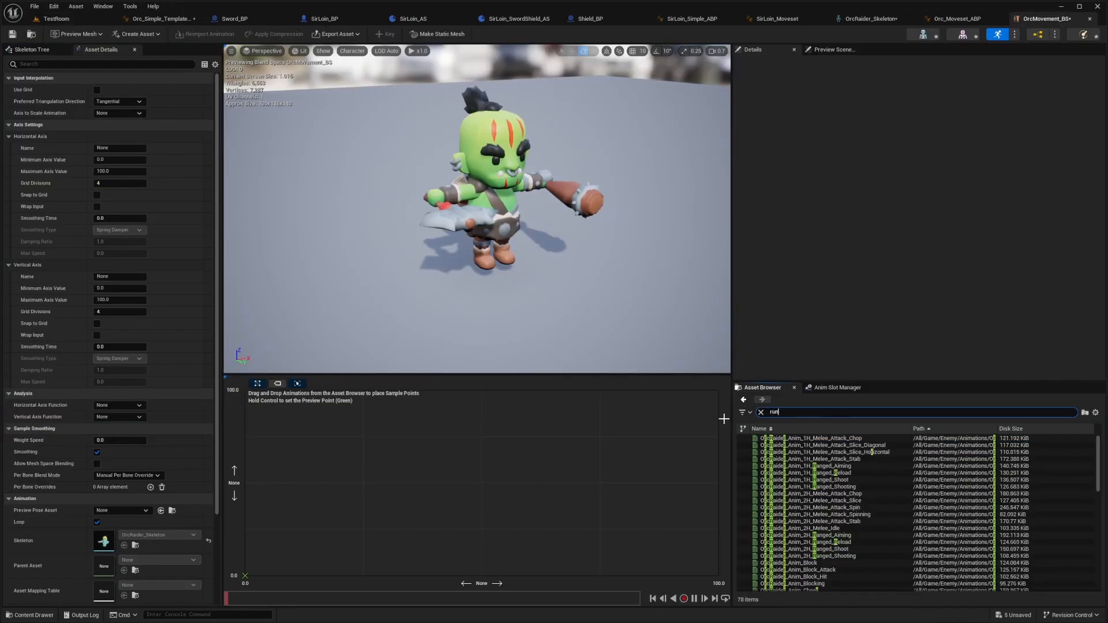
double_click(838, 445)
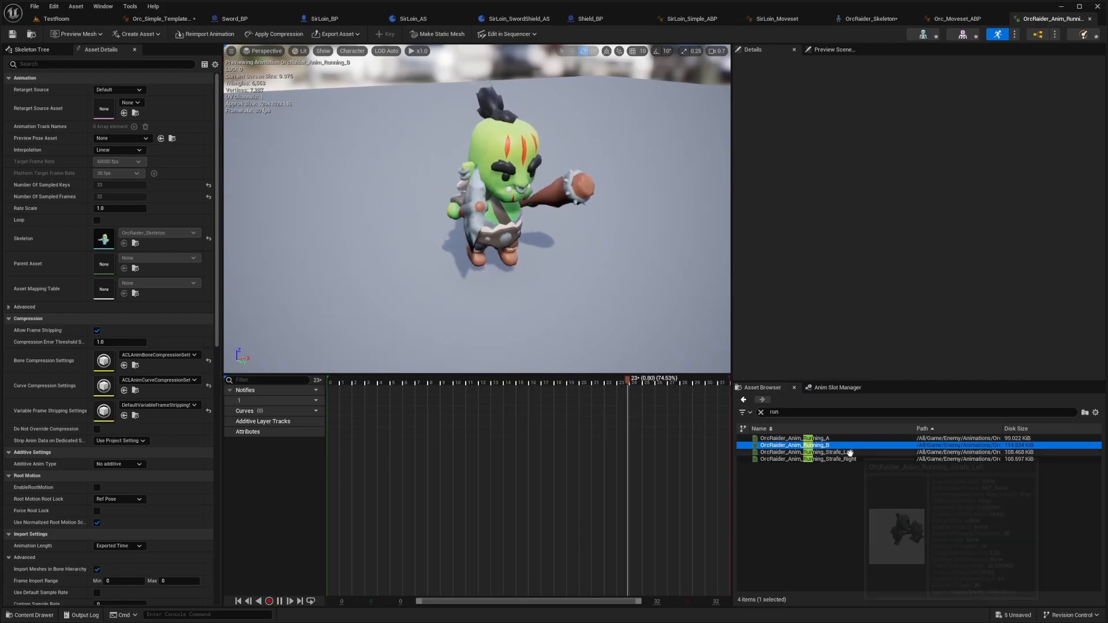
double_click(811, 439)
Place OrcRaider_Anim_Running_A as a sample in OrcMovement_BS, set both axis positions to 50.0, and save the blend space
mouse_move(815, 436)
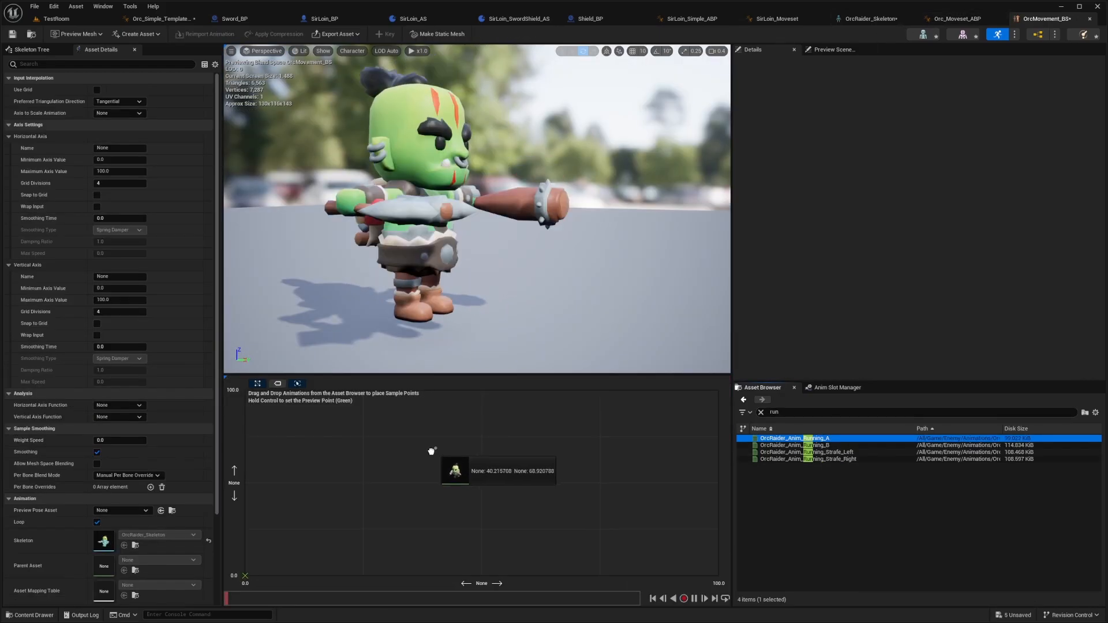
left_click_drag(430, 452, 480, 488)
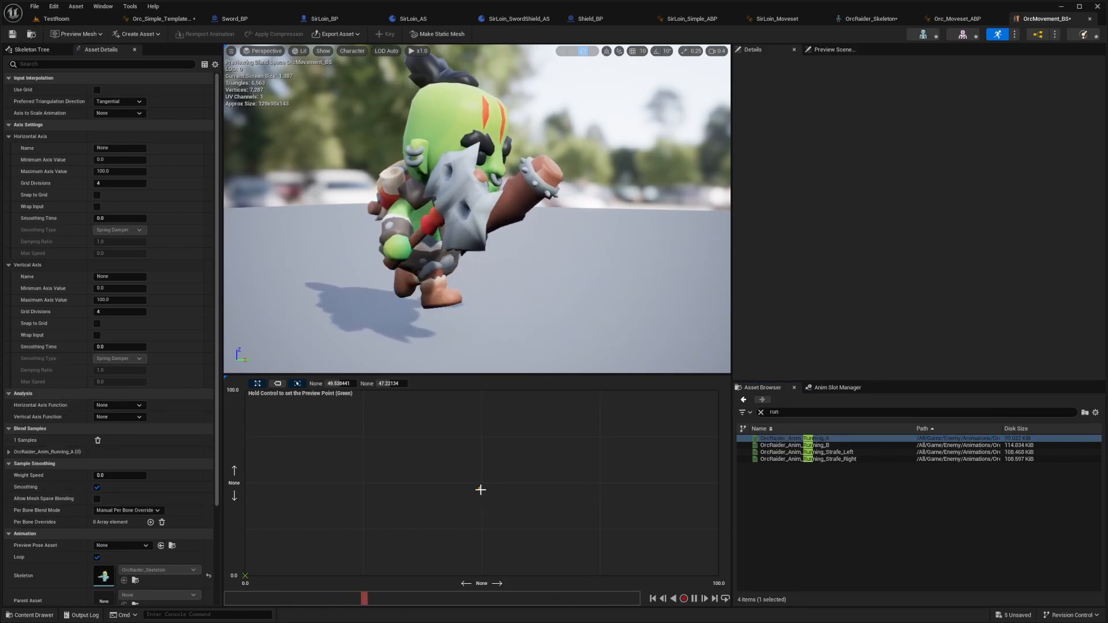
left_click_drag(480, 489, 480, 483)
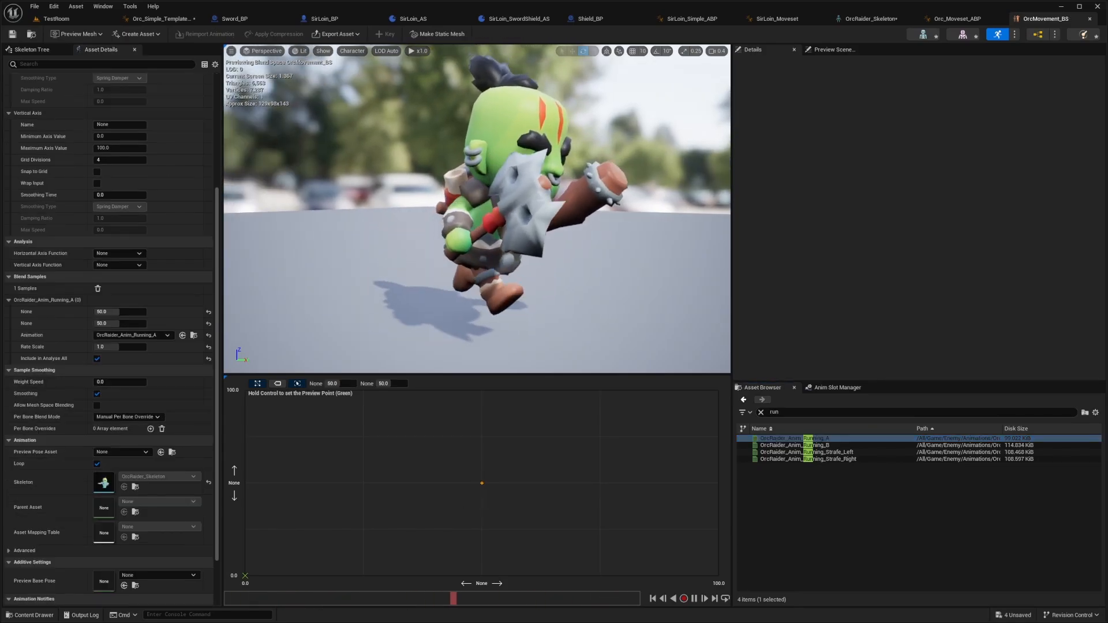
Compile and save Orc_Simple_Template_ABP, and assign Orc_Moveset_ABP as the Moveset of its first Moveset Layers entry
left_click(154, 19)
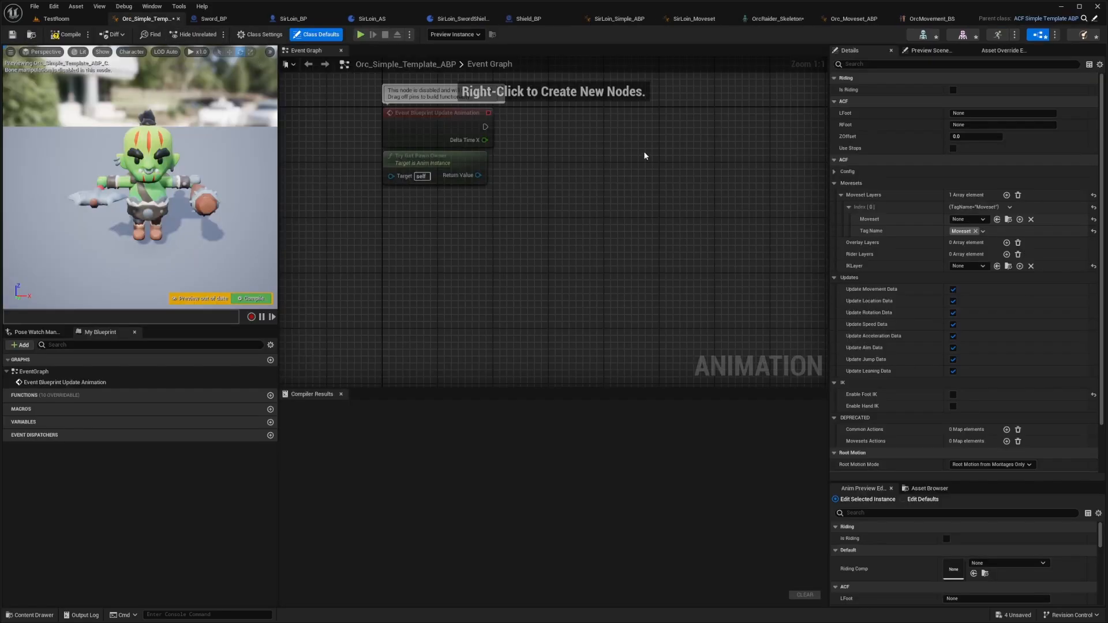
left_click(51, 37)
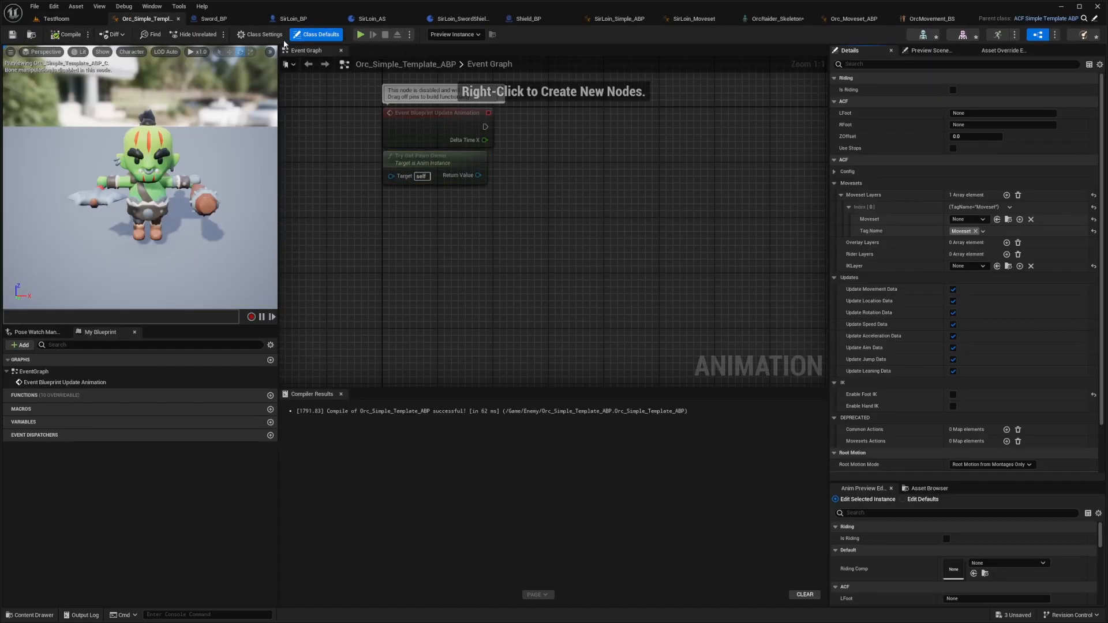
left_click(956, 219)
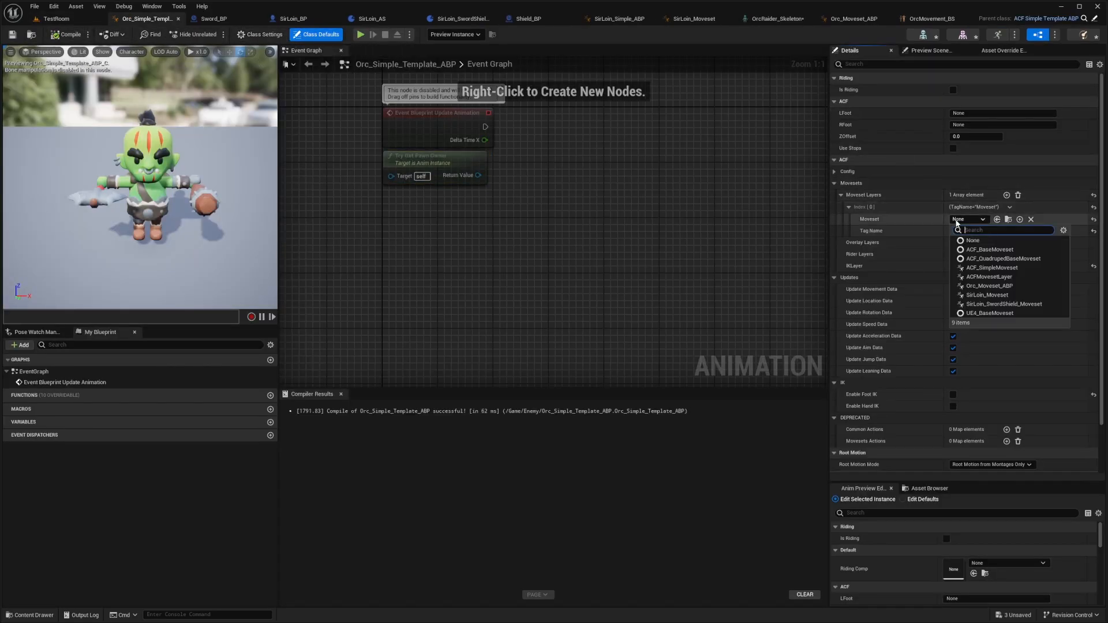
type("orc")
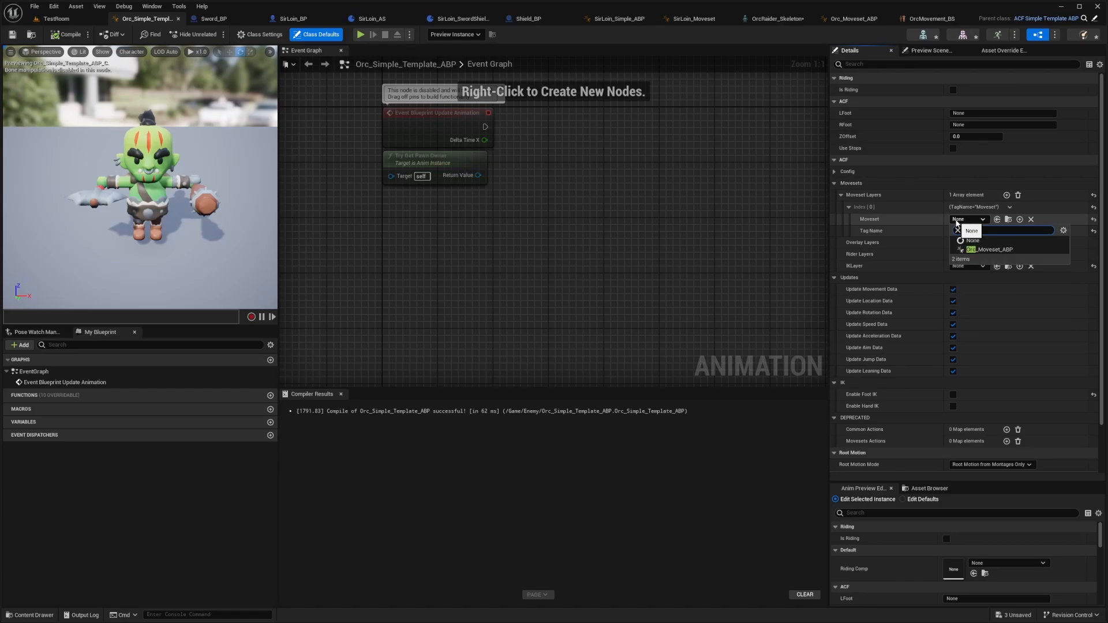
left_click(998, 250)
Open Orc_Moveset_ABP and assign OrcMovement_BS as its Movement Blendspace
left_click(1024, 221)
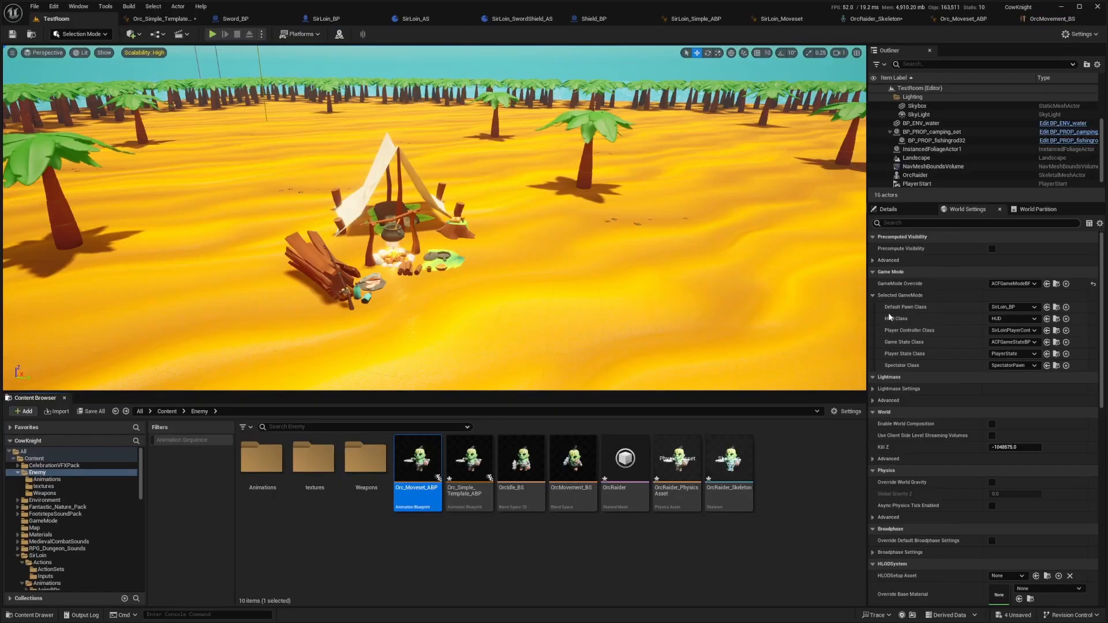
double_click(423, 461)
left_click(1024, 104)
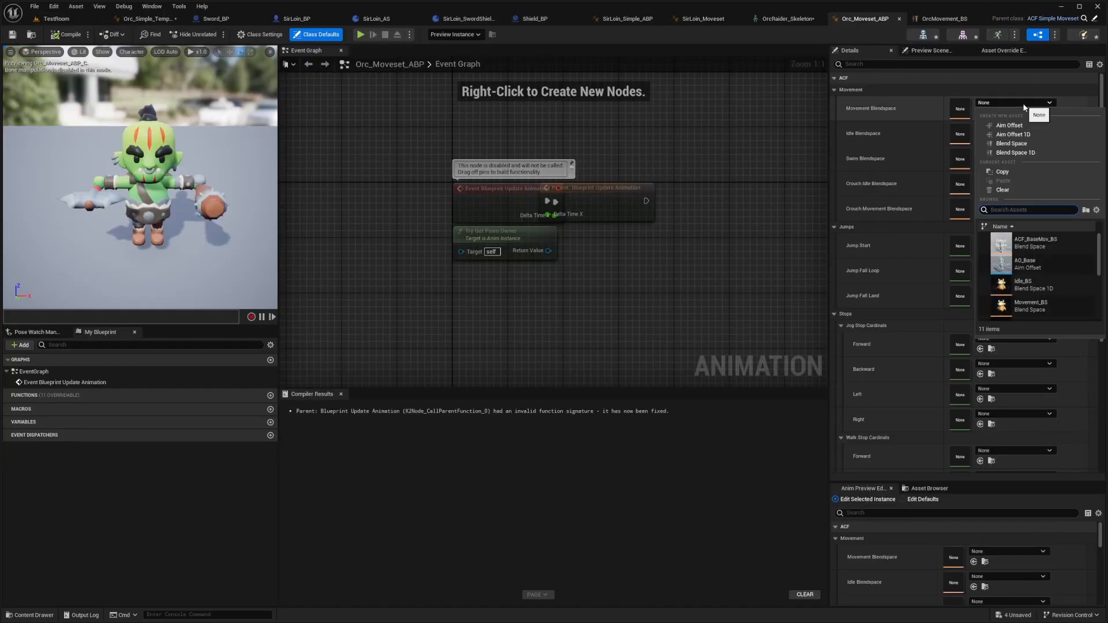
type("move")
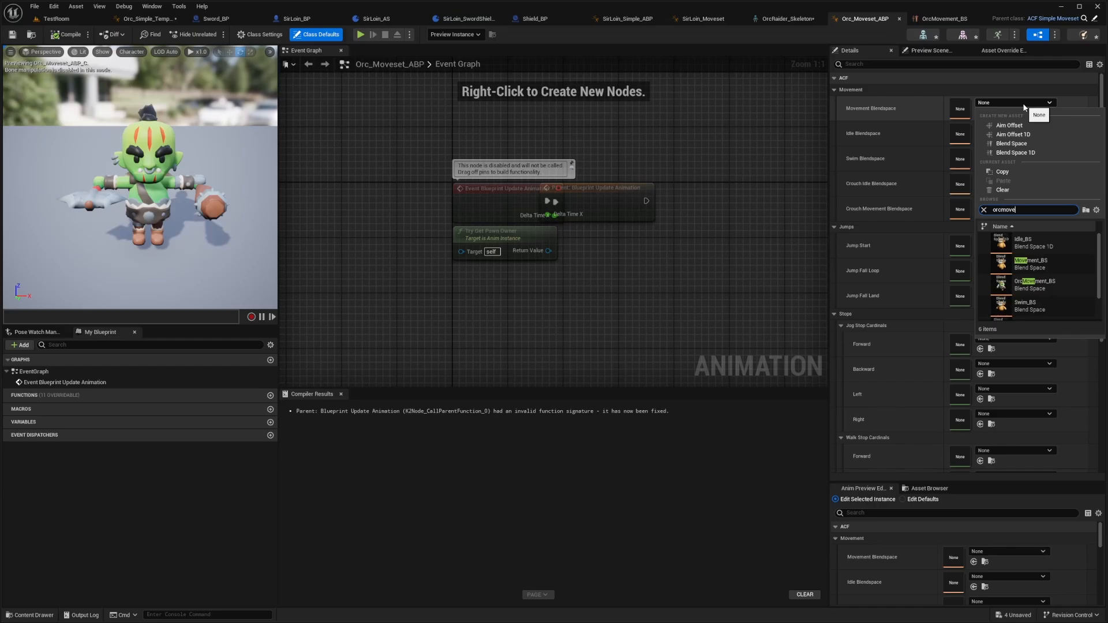
left_click(1019, 243)
Assign OrcIdle_BS as the Idle Blendspace in Orc_Moveset_ABP, and compile and save the moveset and template animation blueprints
left_click(998, 128)
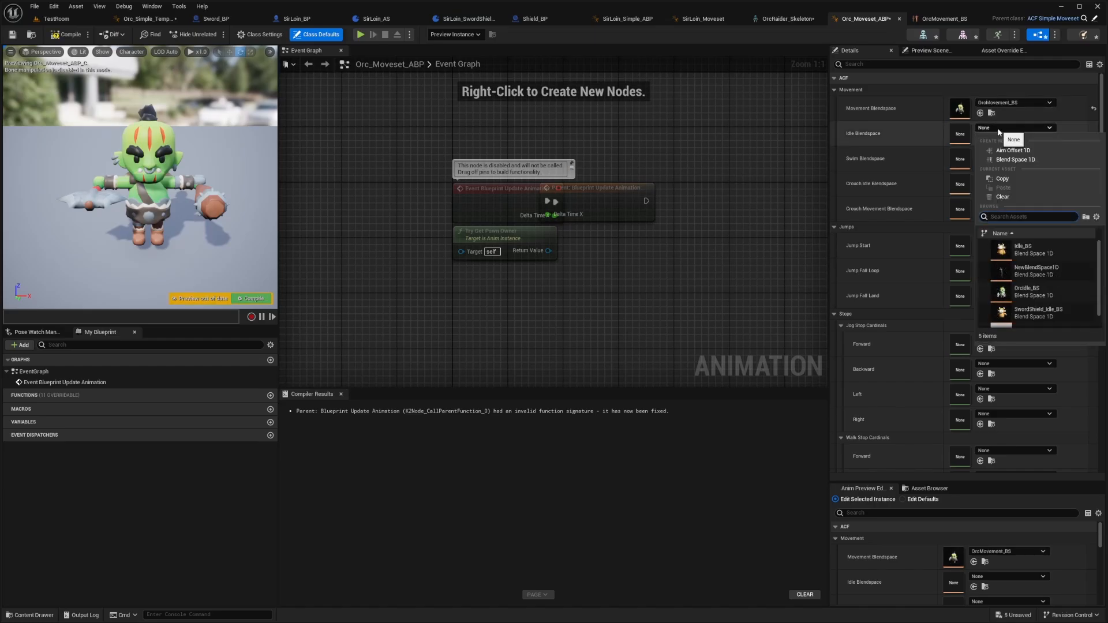
type("idle")
left_click(1030, 271)
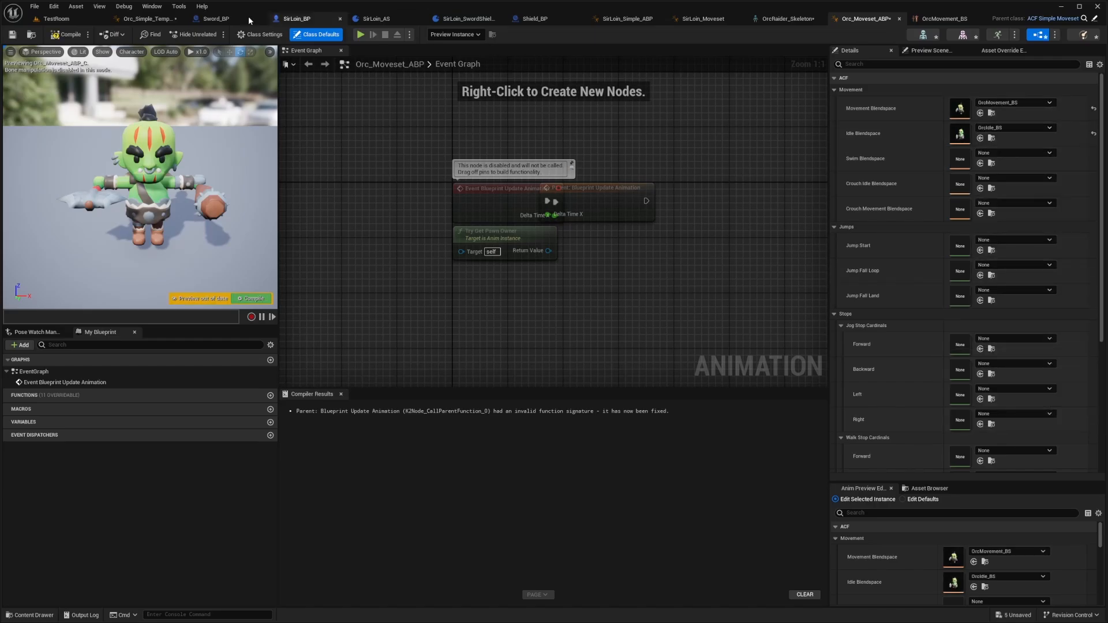
left_click(71, 34)
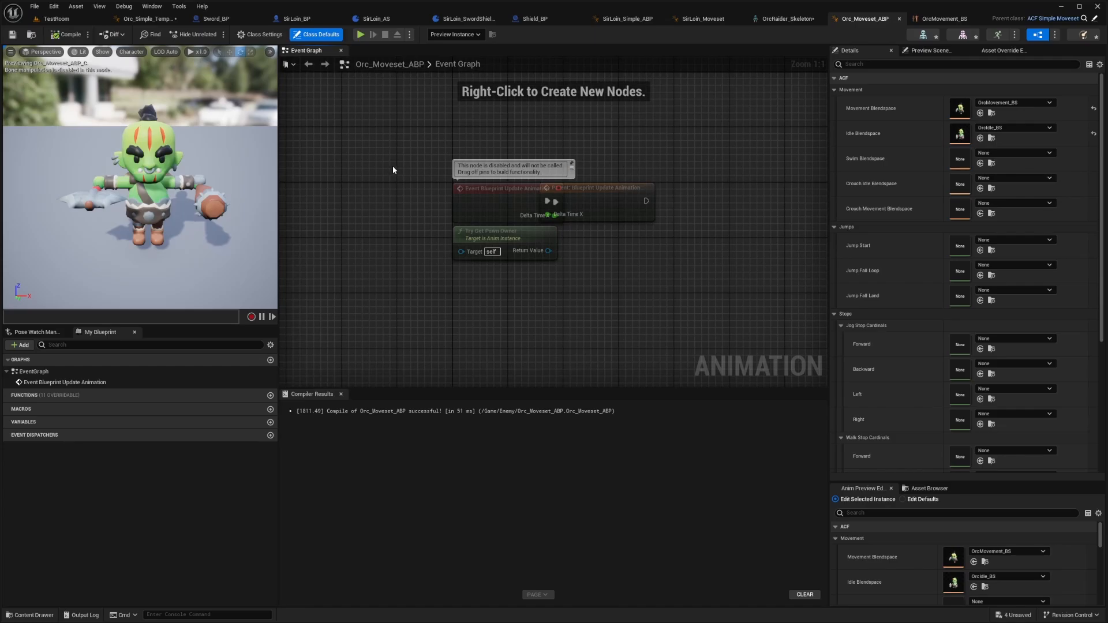
scroll(909, 392, "down", 5)
scroll(909, 393, "up", 5)
left_click(168, 18)
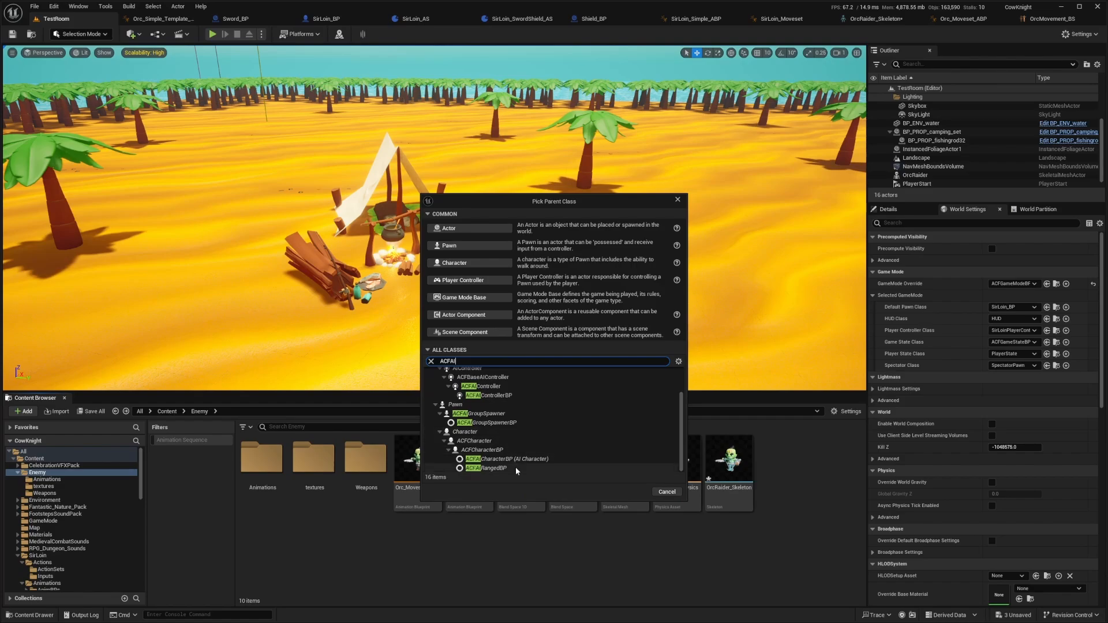
Create a Blueprint class in the Enemy folder with ACFAICharacterBP as its parent and name it Orc_AI
left_click(502, 462)
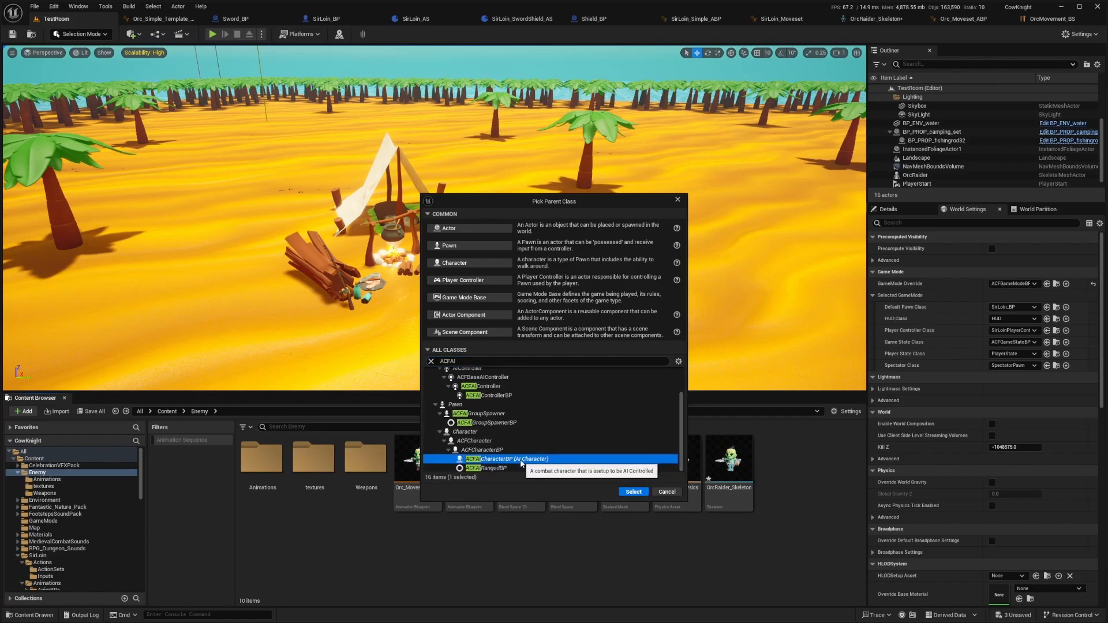
double_click(517, 460)
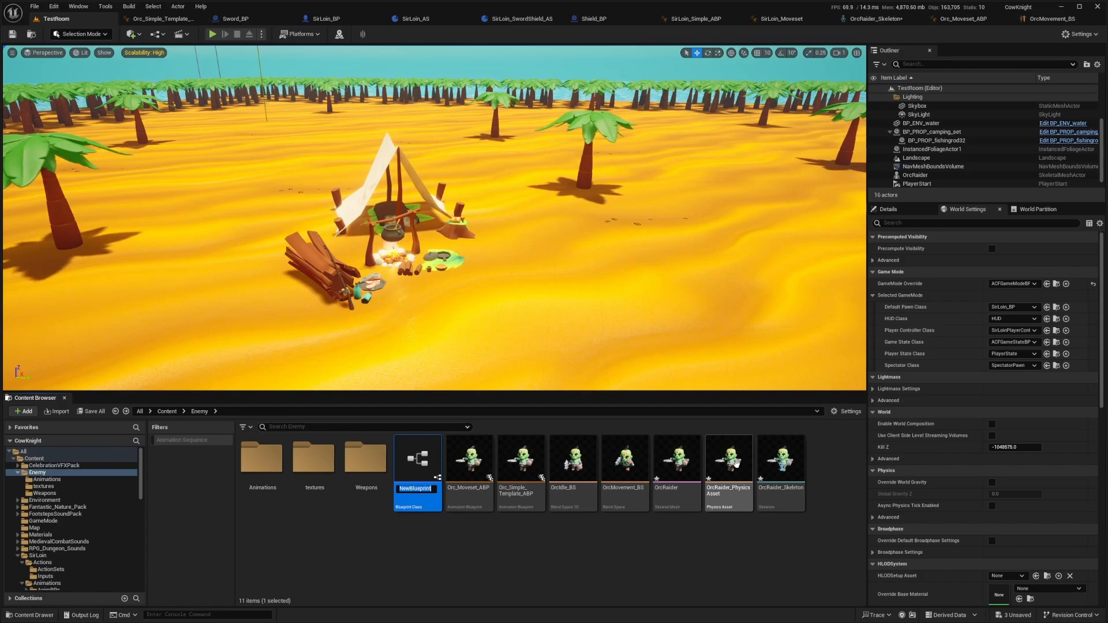
type("Orc_AI")
key("Return")
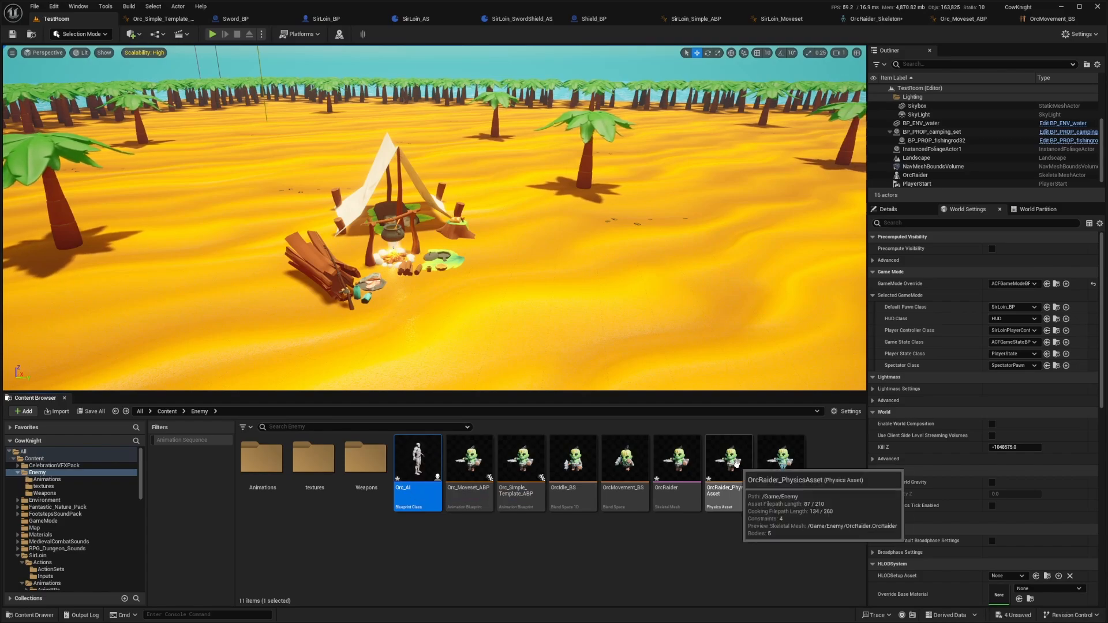
In Orc_AI, set the character mesh to OrcRaider and the Anim Class to Orc_Simple_Template_ABP, and compile the blueprint
double_click(429, 465)
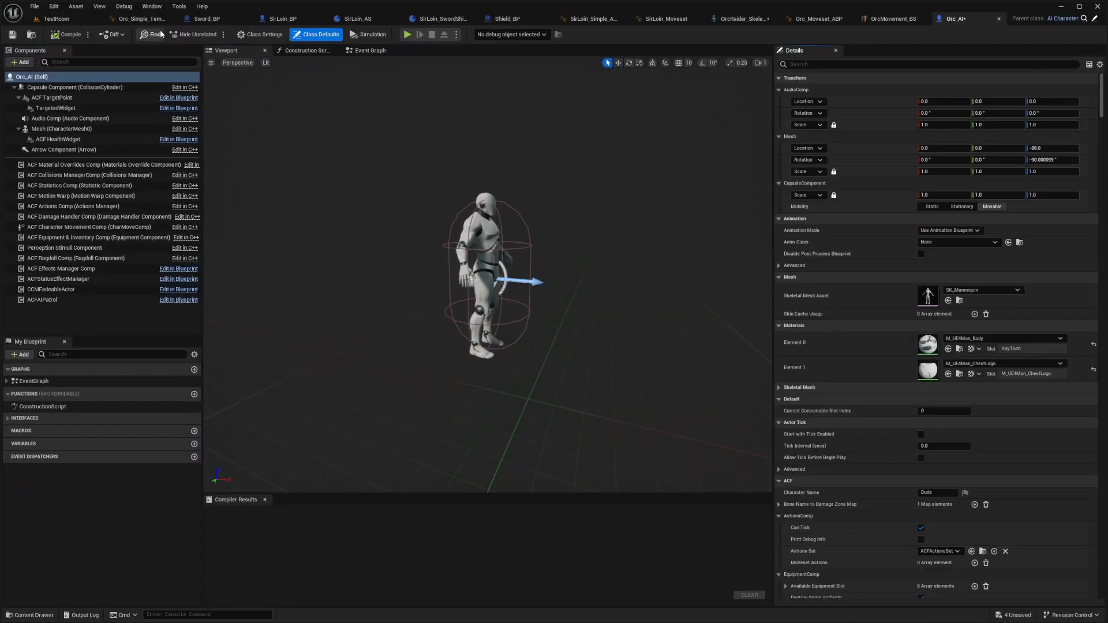
left_click(61, 129)
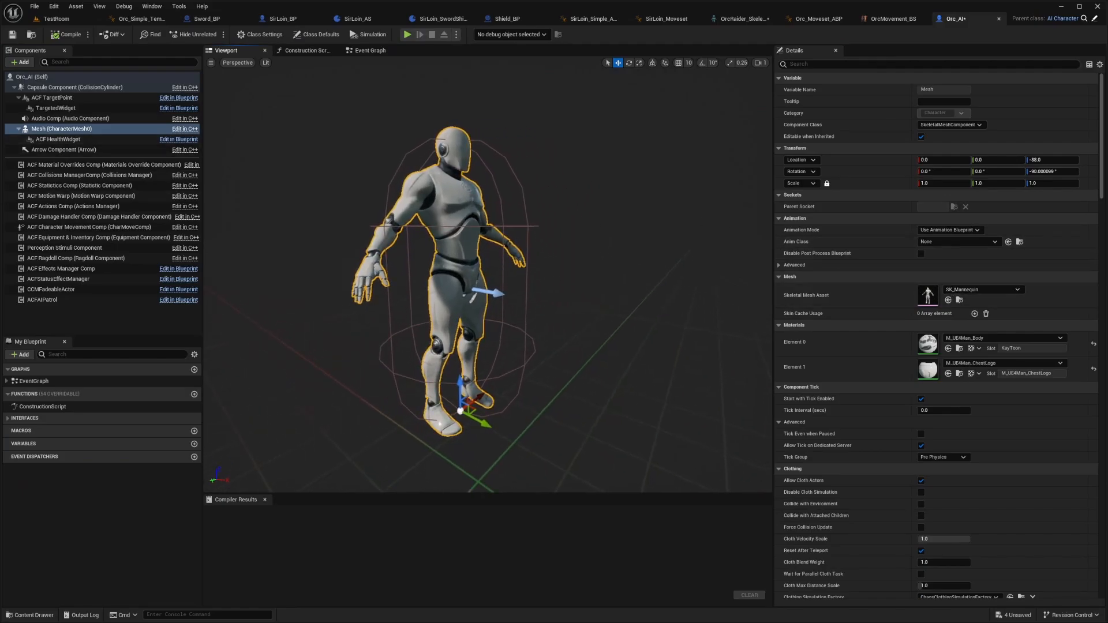
left_click(48, 77)
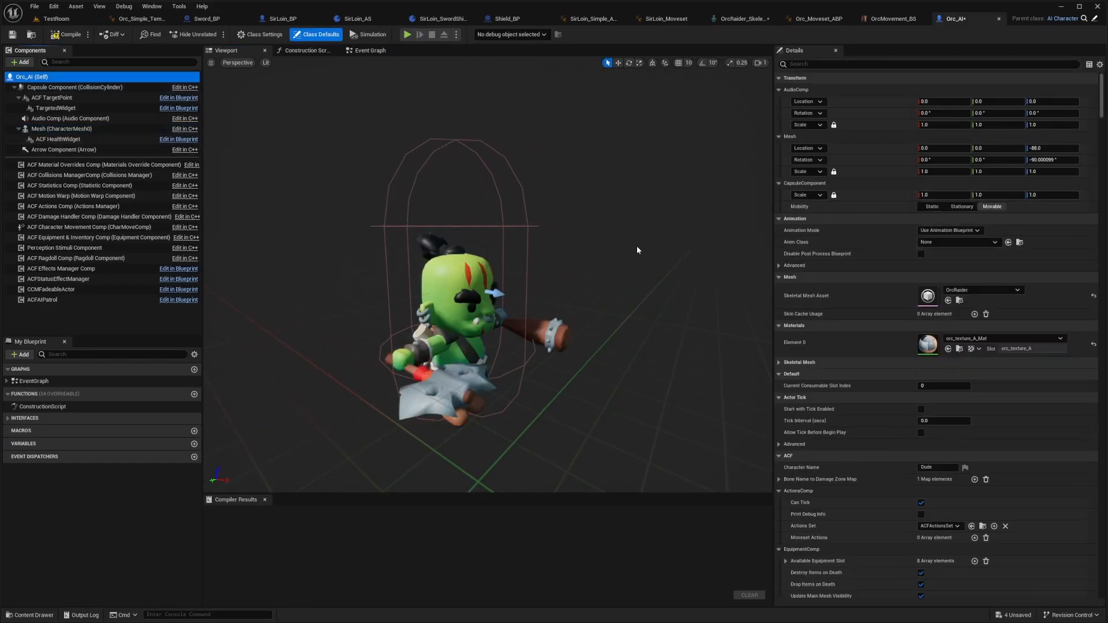
left_click(946, 242)
type("orc")
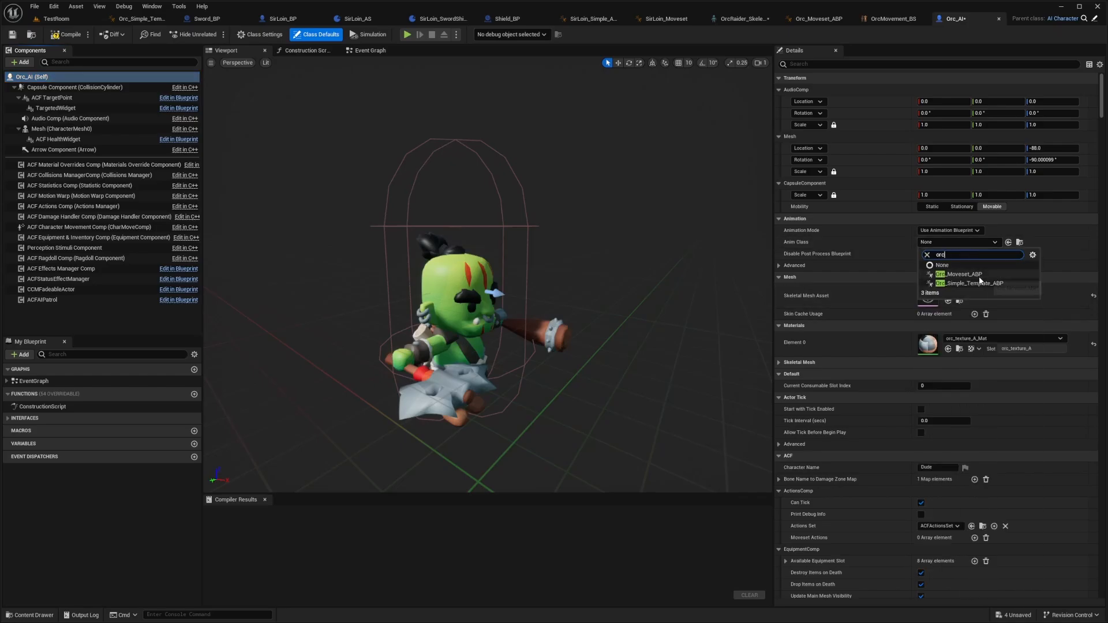
left_click(975, 282)
left_click(69, 33)
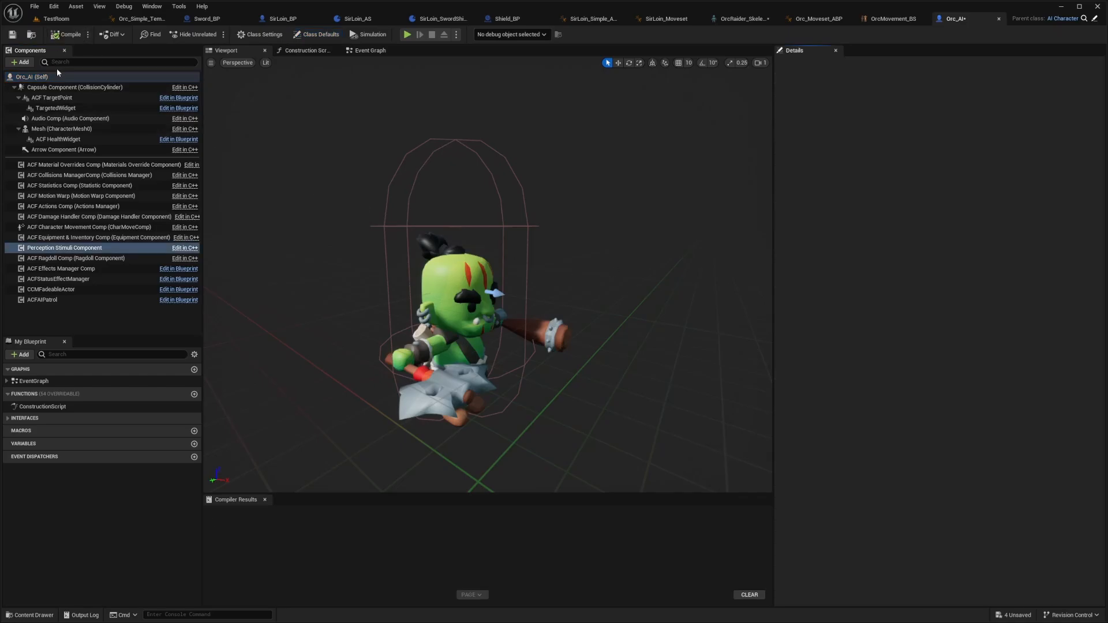
Set the Capsule Half Height of Orc_AI's capsule component to 50
left_click(60, 76)
mouse_move(538, 189)
right_mouse_down()
mouse_move(538, 231)
mouse_move(538, 189)
right_mouse_up()
scroll(538, 196, "down", 3)
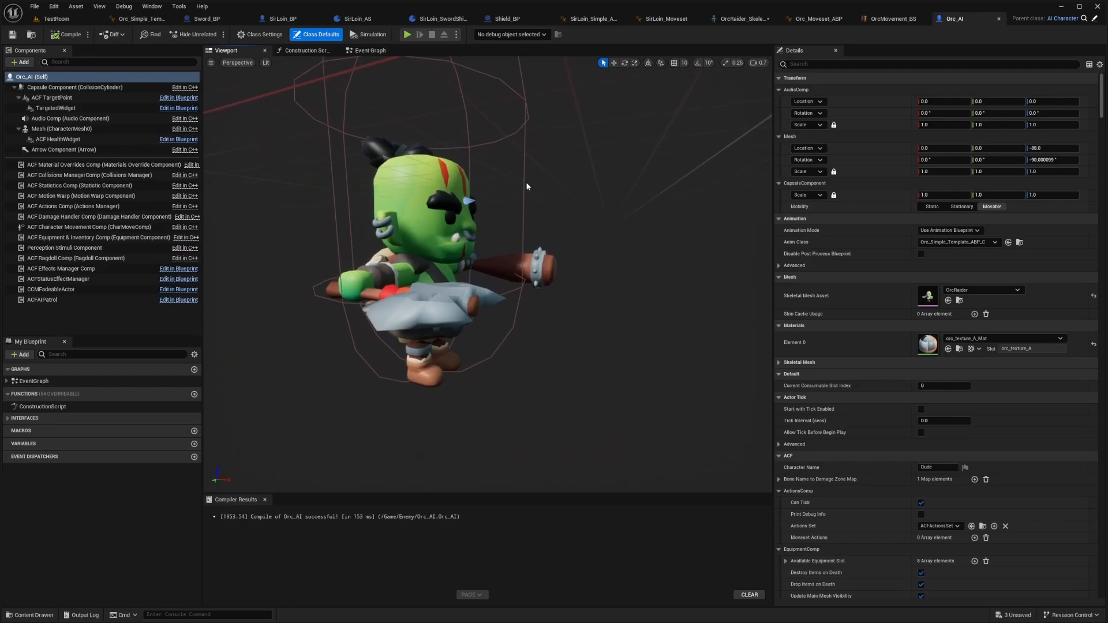
left_click(527, 181)
left_click(934, 220)
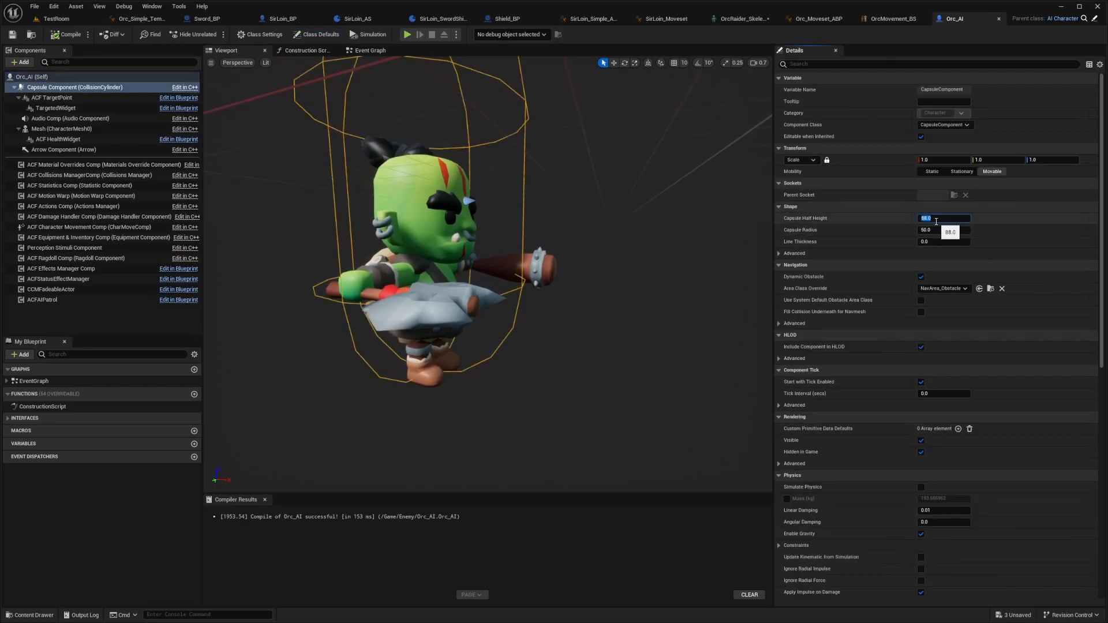
type("50")
key("Return")
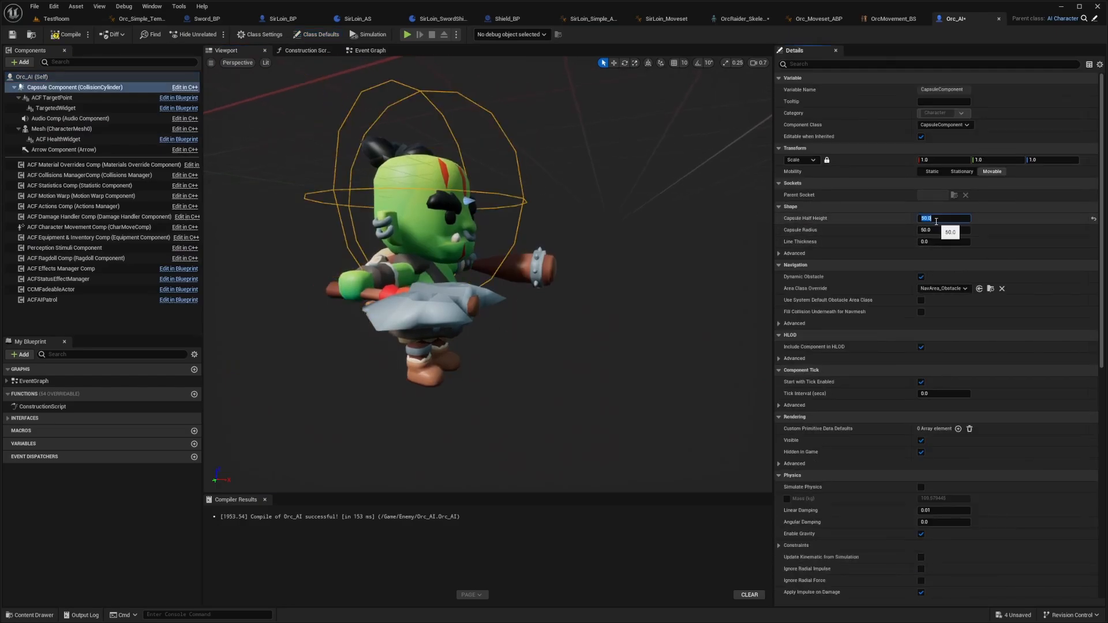
Turn on grid snapping, raise Orc_AI's mesh so its feet rest at the bottom of the capsule, and save the blueprint
left_click(443, 263)
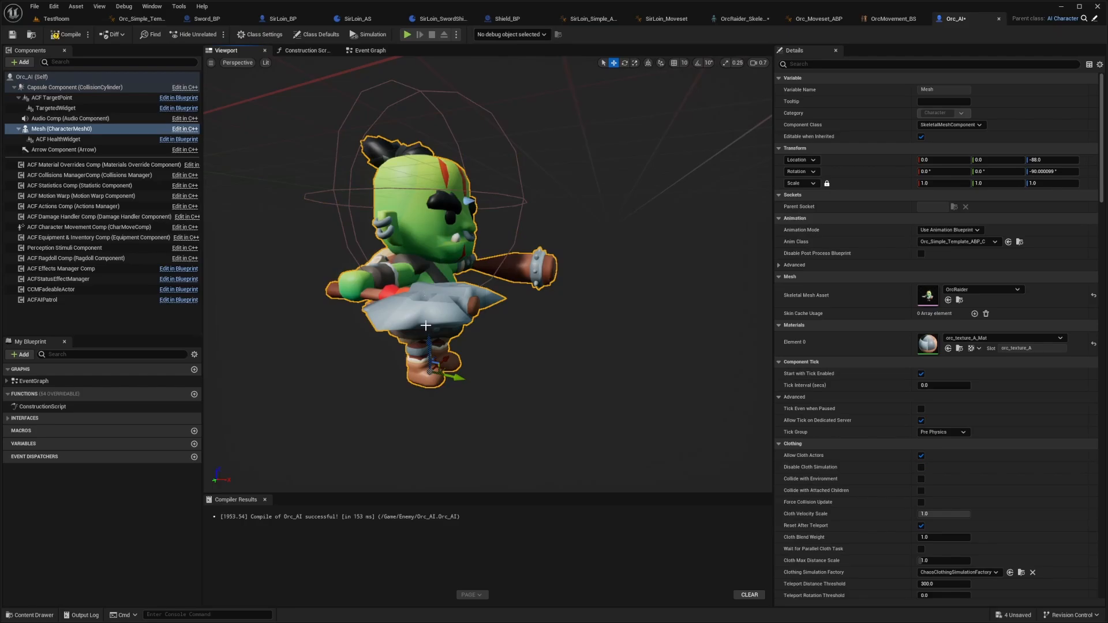
left_click_drag(430, 347, 435, 272)
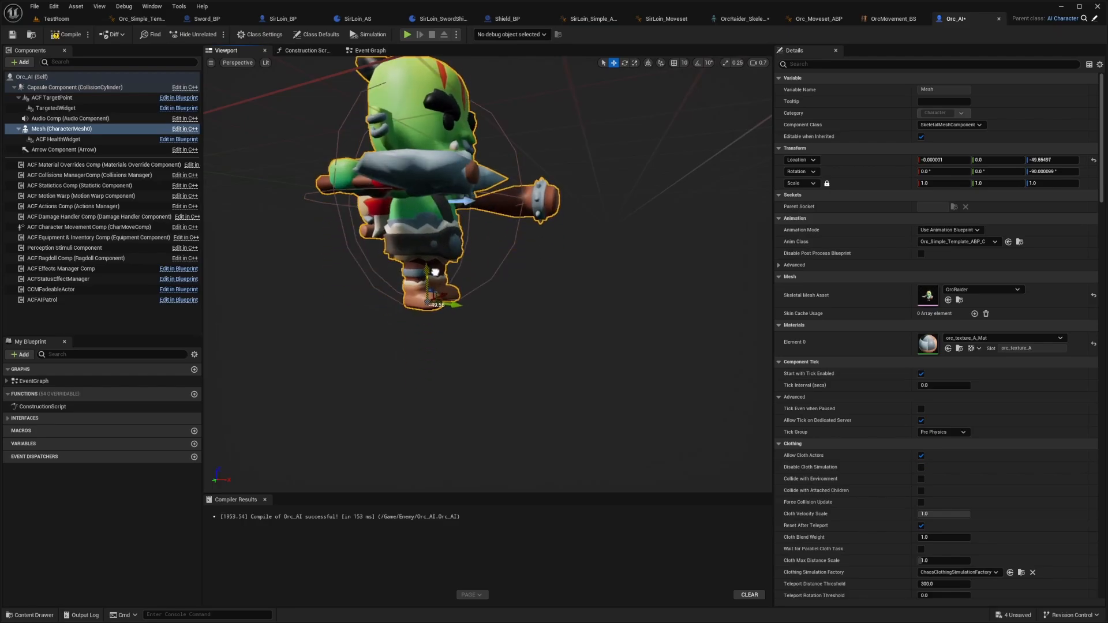
key("ctrl+z")
left_click(673, 63)
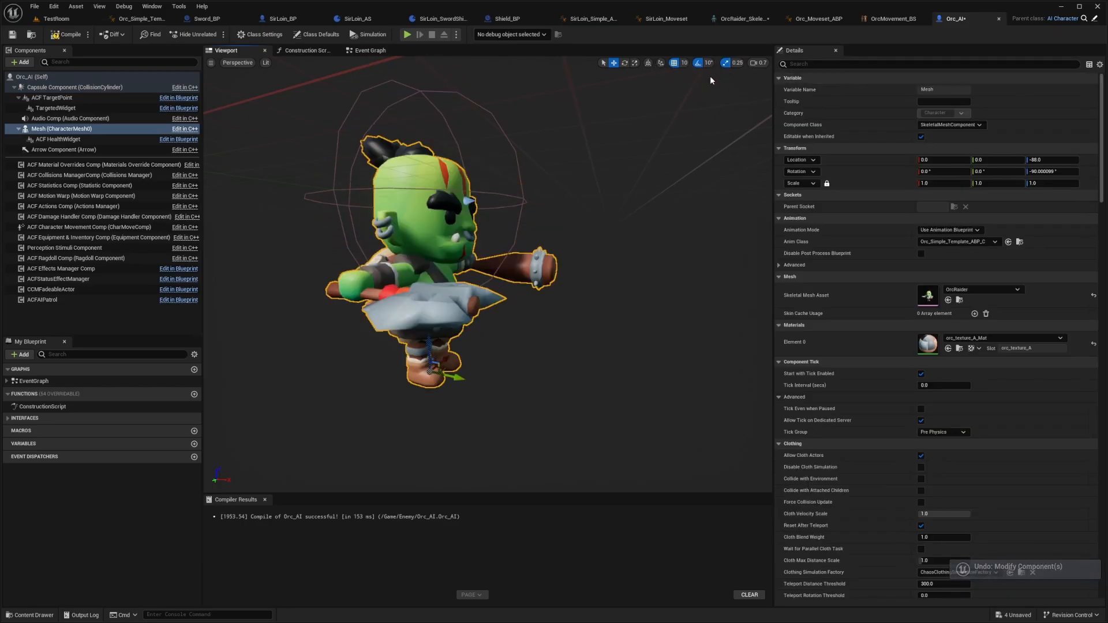
left_click_drag(431, 352, 442, 275)
key("w")
right_click_drag(442, 275, 448, 274)
scroll(442, 276, "down", 3)
key("s")
key("ctrl+s")
key("f")
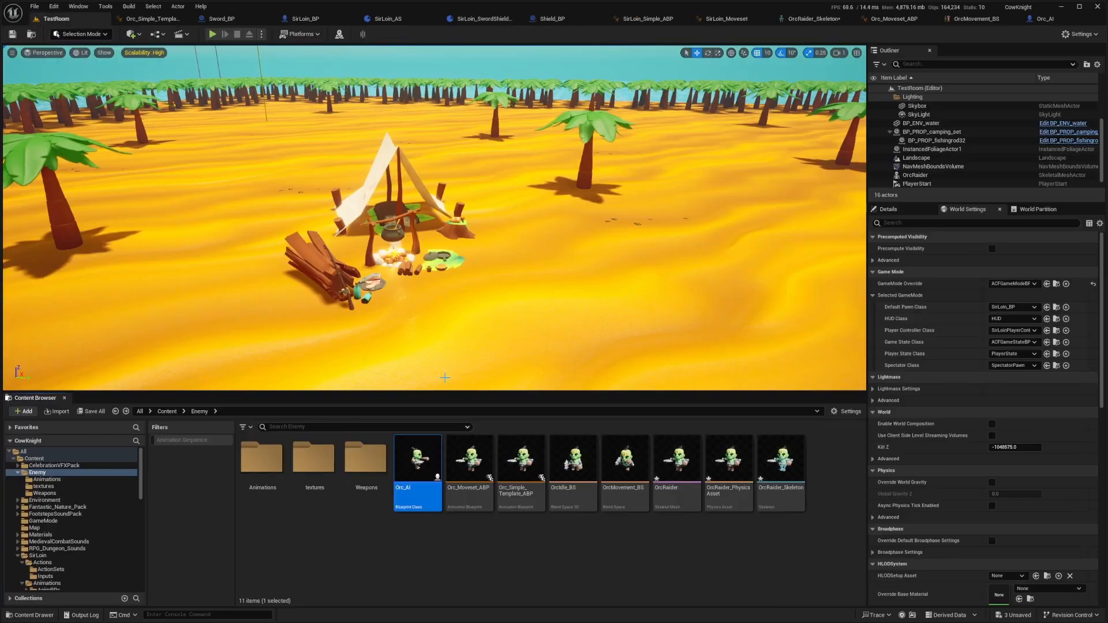
Place Orc_AI in the level beside the camp's firewood pile, rotate it, and play-test the level
key("e")
left_click_drag(364, 342, 387, 353)
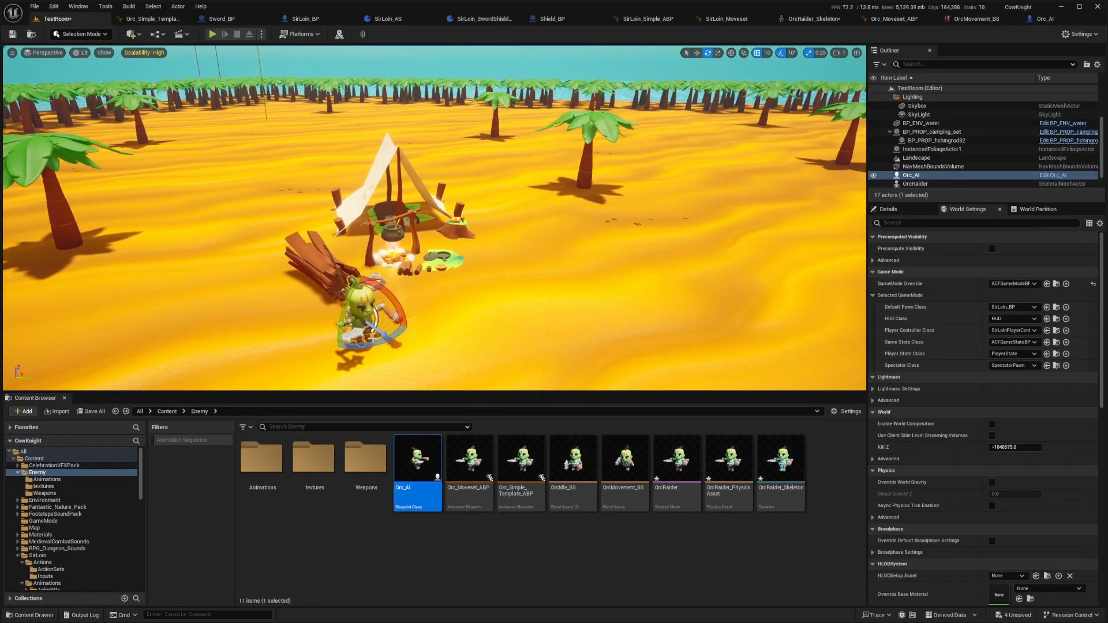
key("alt+p")
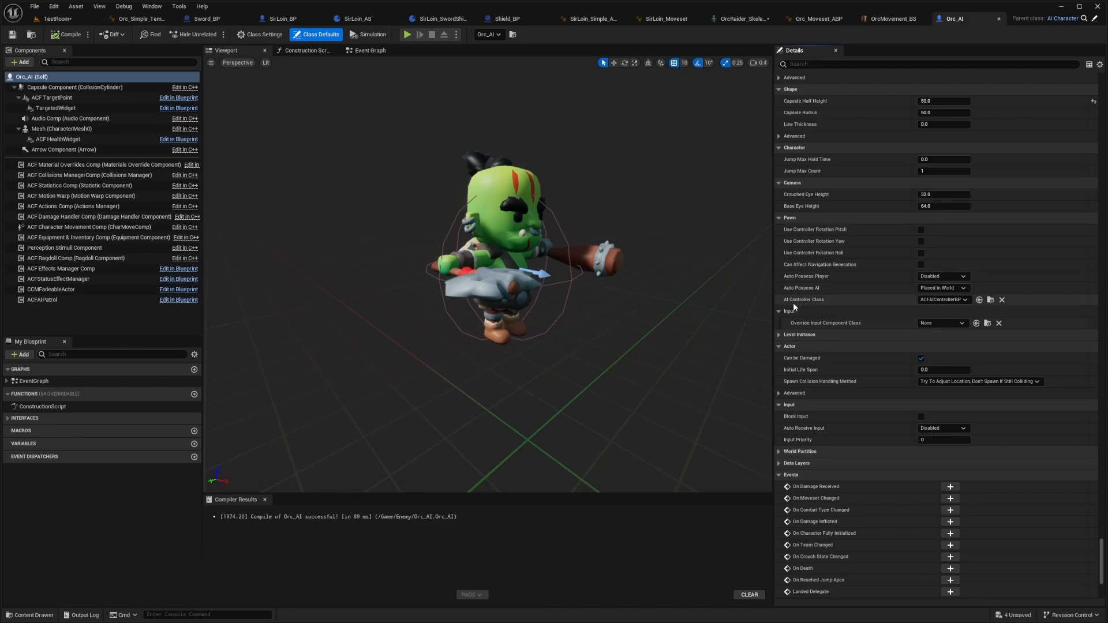
Review the AI controller classes available for Orc_AI and the framework's Controllers and AI folders
left_click(942, 299)
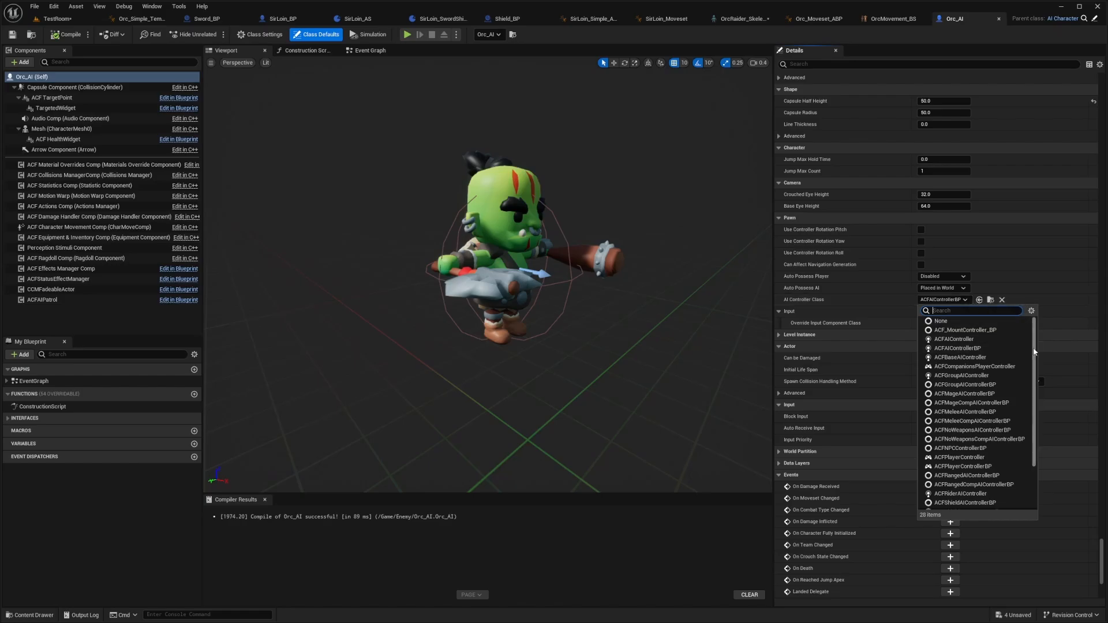
left_click_drag(1034, 353, 1034, 377)
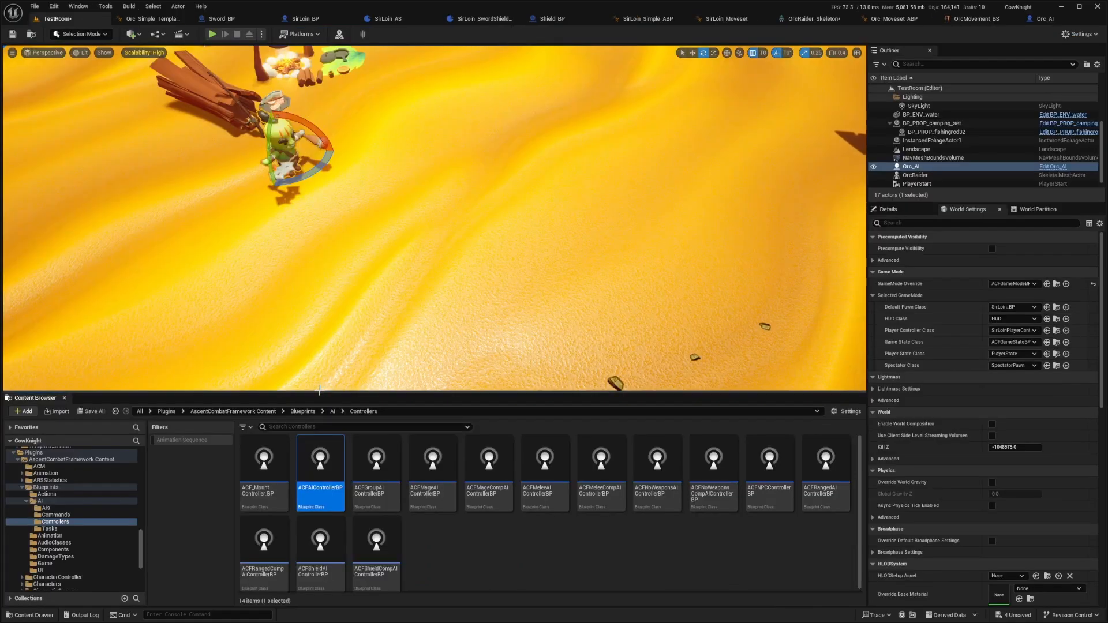
left_click_drag(320, 393, 321, 301)
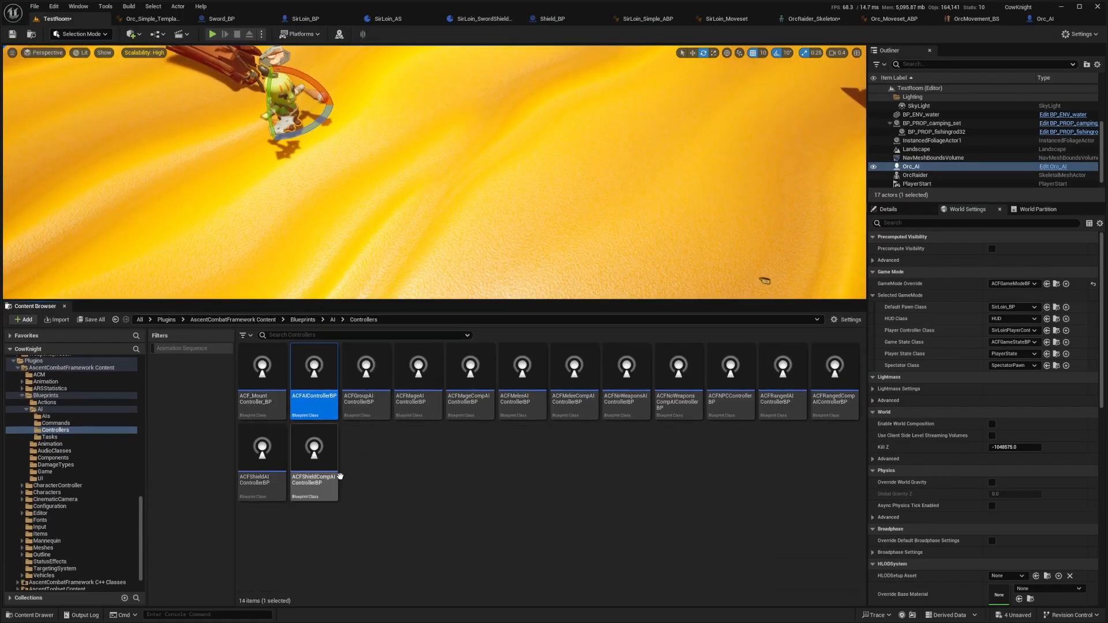
left_click(346, 479)
left_click(332, 319)
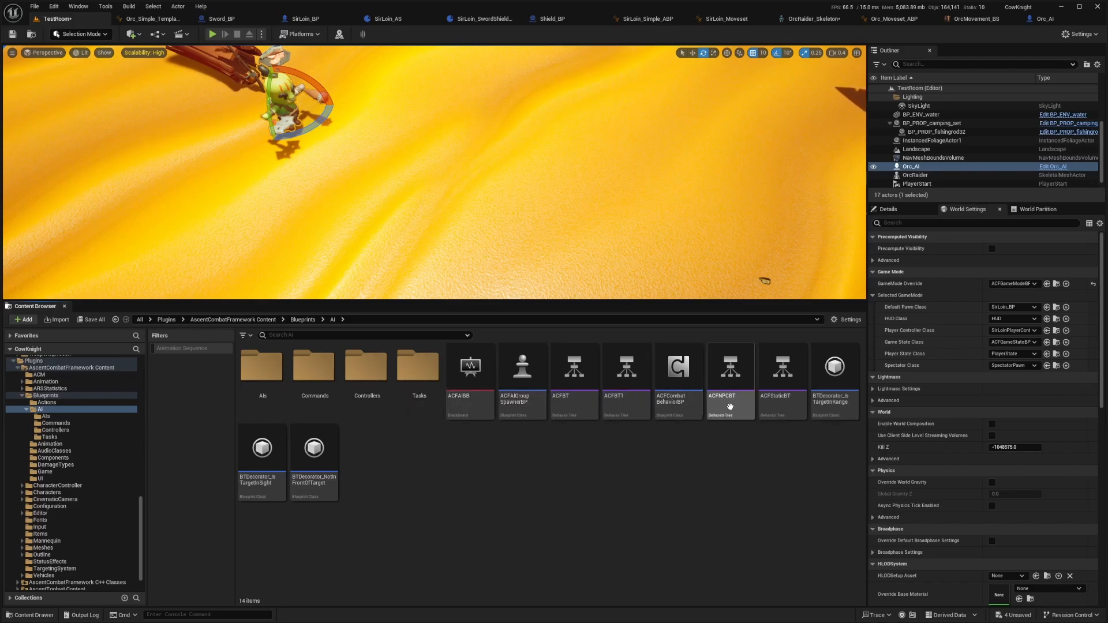
Examine the framework's Tasks, Controllers, Commands and AIs folders to see which AI assets they provide
double_click(420, 372)
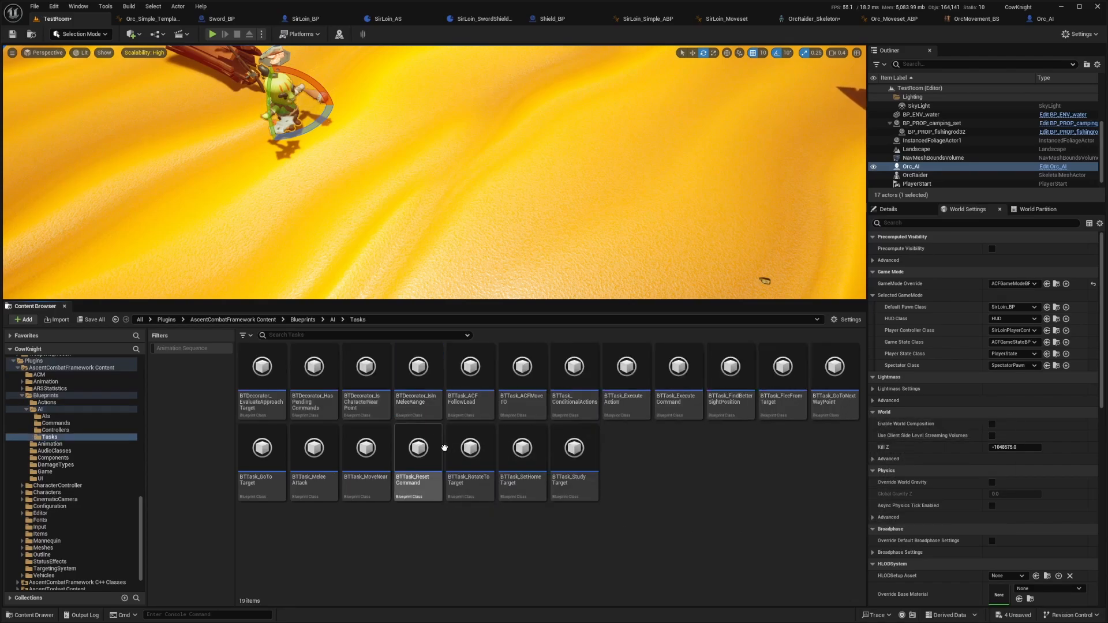
key("alt+Left")
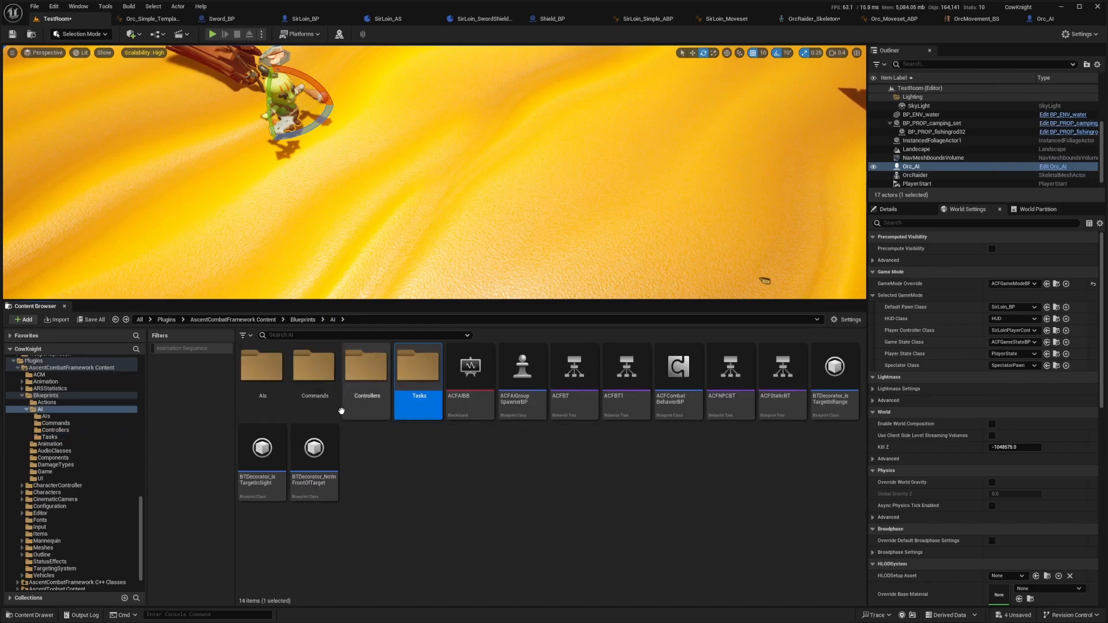
double_click(349, 389)
key("alt+Left")
double_click(316, 391)
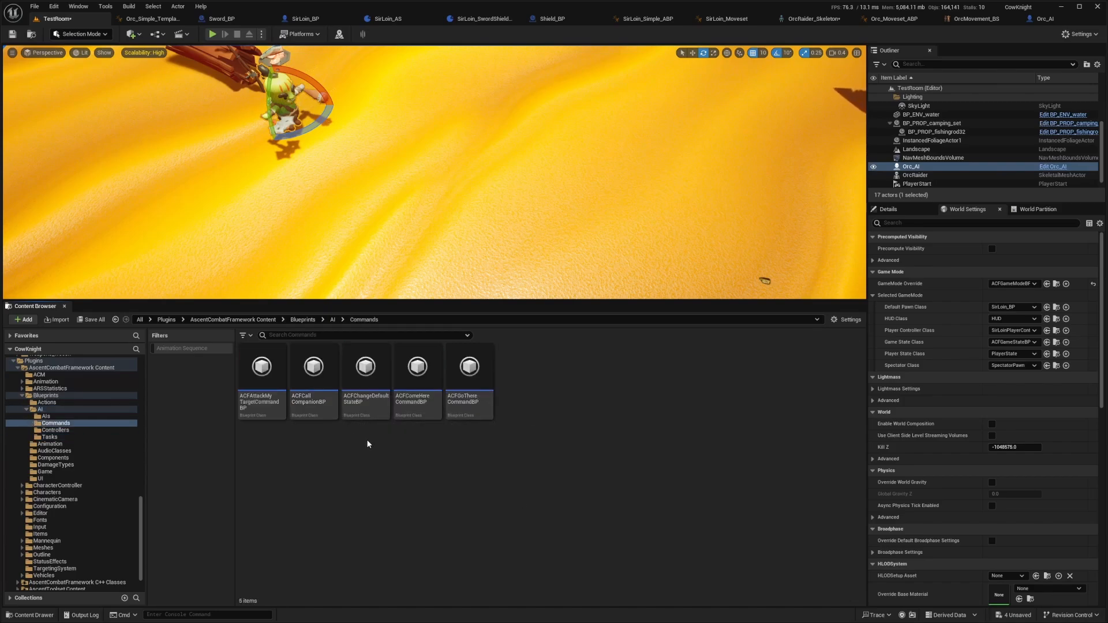
key("alt+Left")
double_click(264, 383)
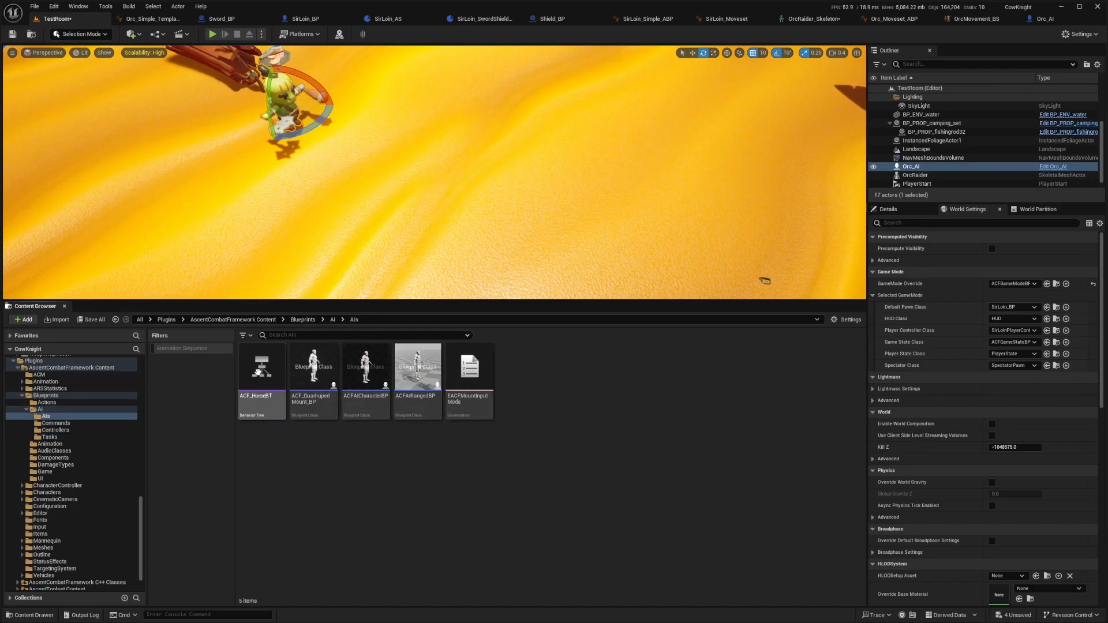
key("alt+Left")
key("alt+Right")
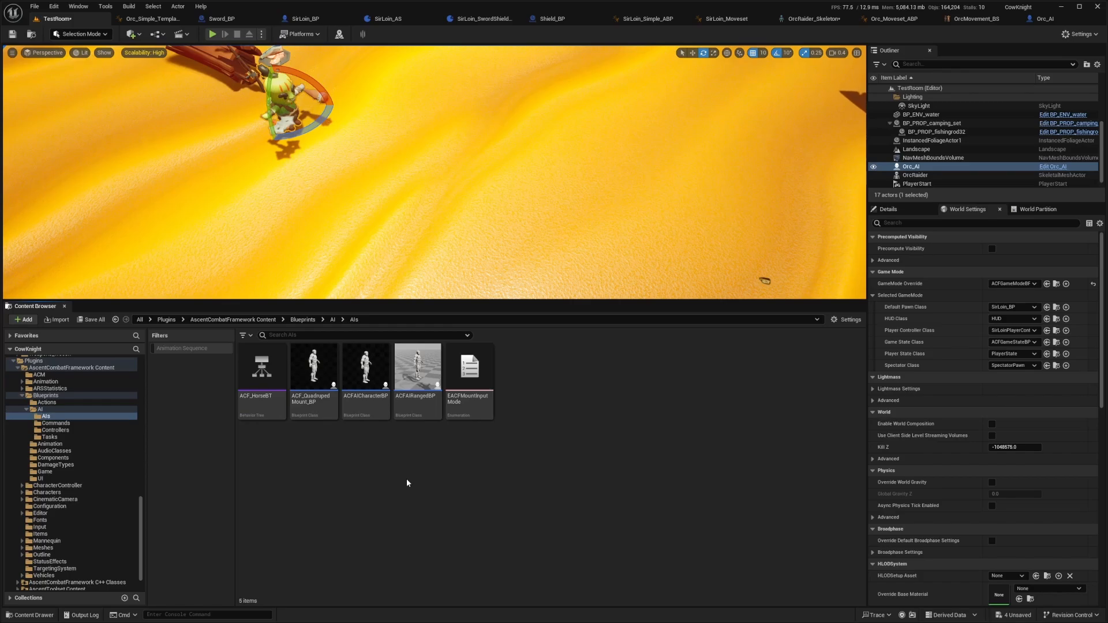
key("alt+Left")
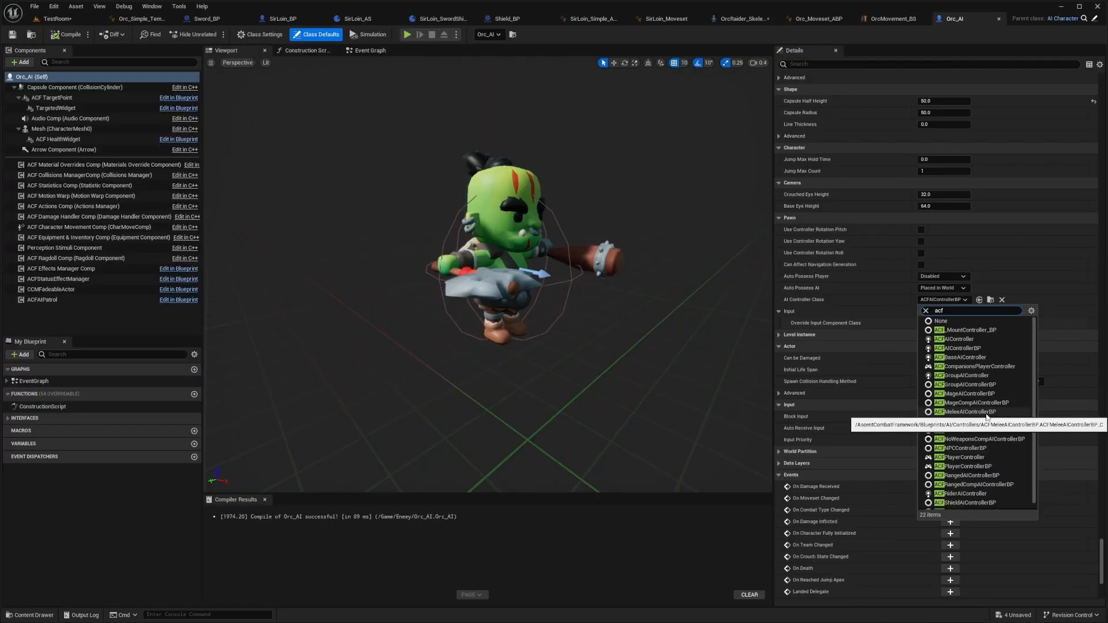
Set Orc_AI's AI Controller Class to ACFMeleeAIControllerBP, clear the Actions Set on its ACF Actions component, and compile
left_click(986, 413)
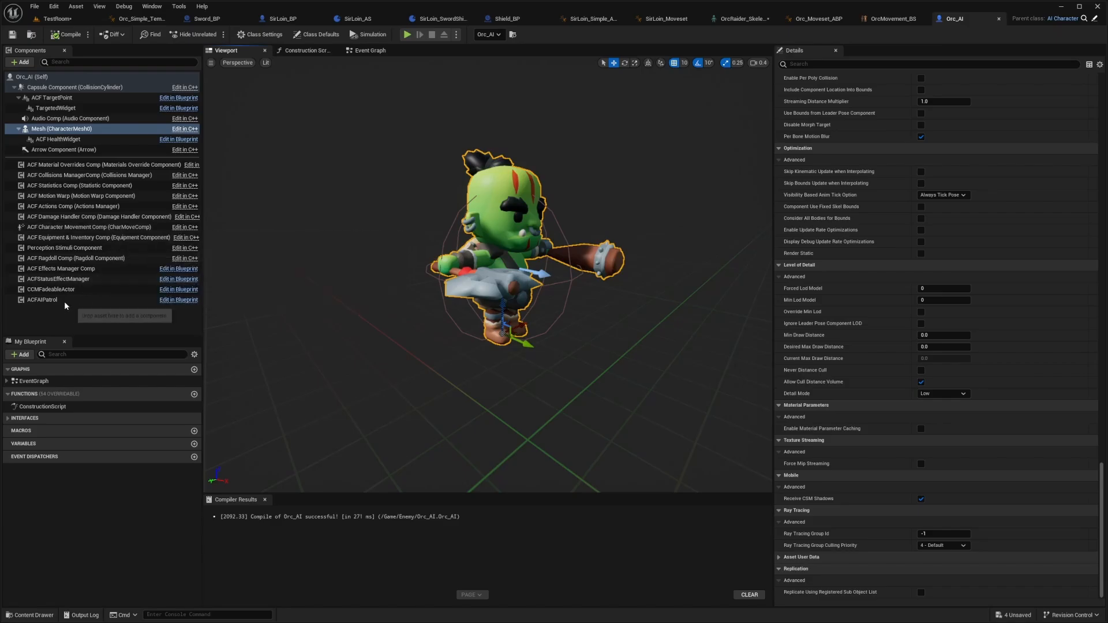
left_click(63, 207)
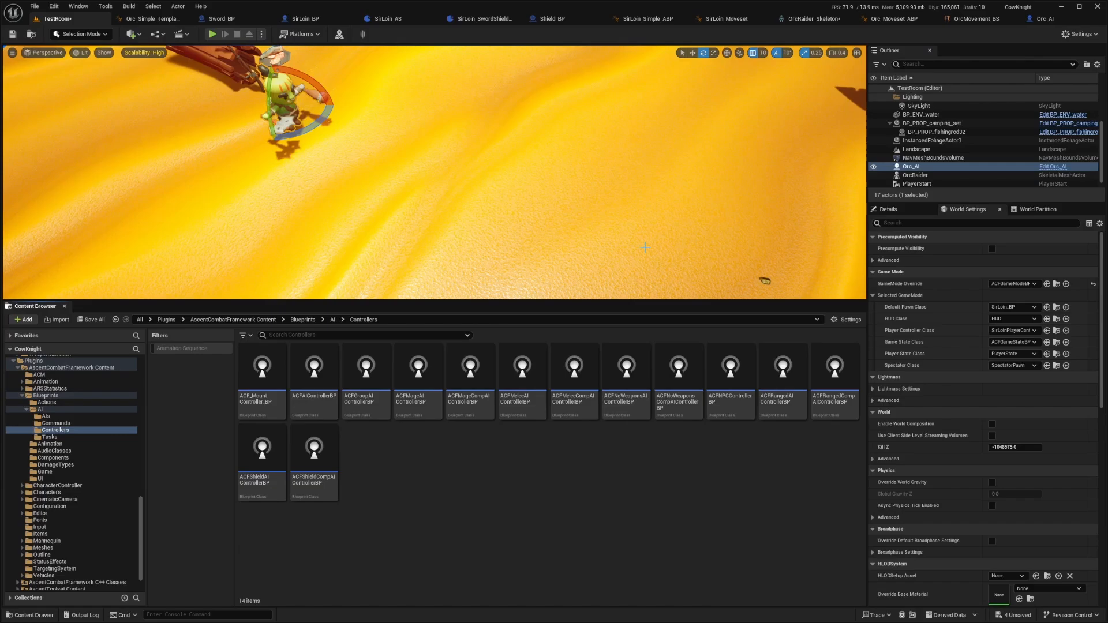
key("alt+Left")
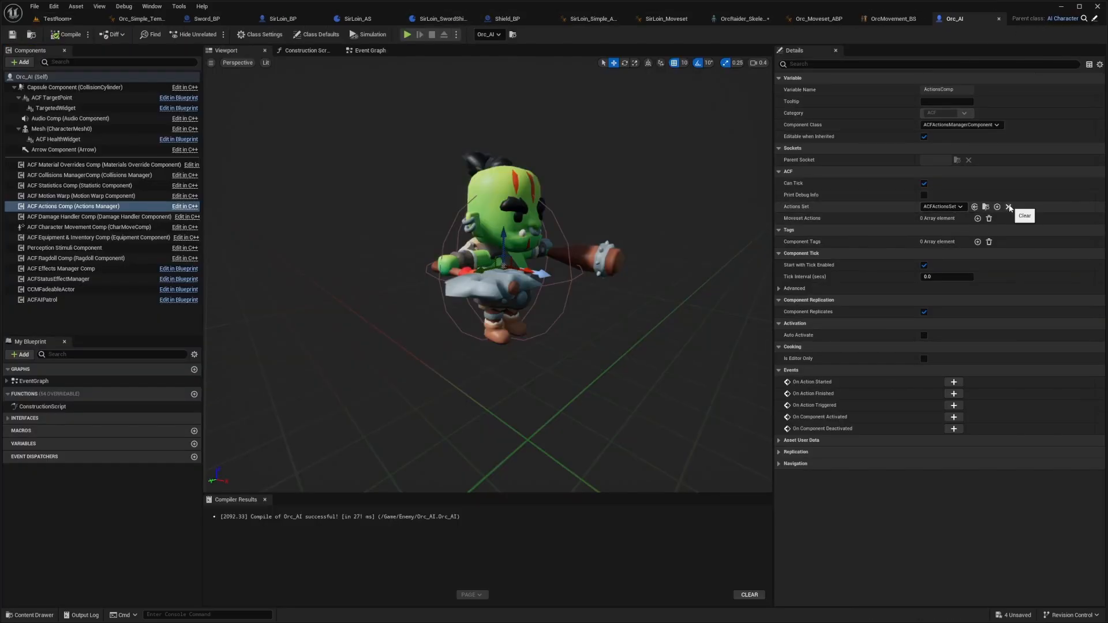
left_click(71, 36)
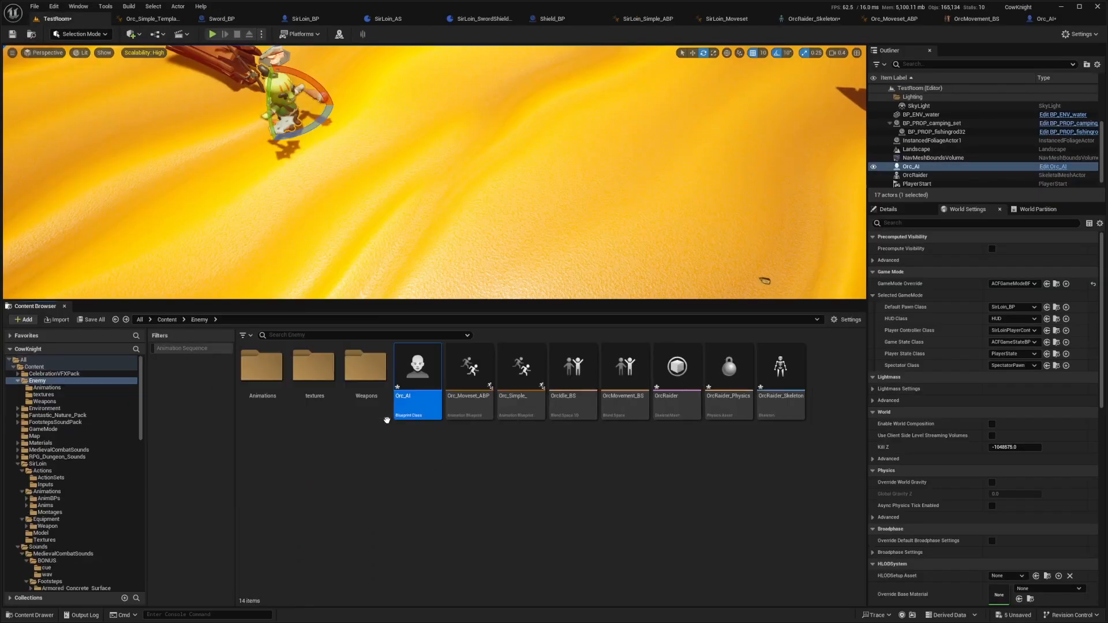
Create an ActionsSet asset named Orc_AS in the Enemy folder
key("alt+Left")
key("alt+Right")
right_click(377, 478)
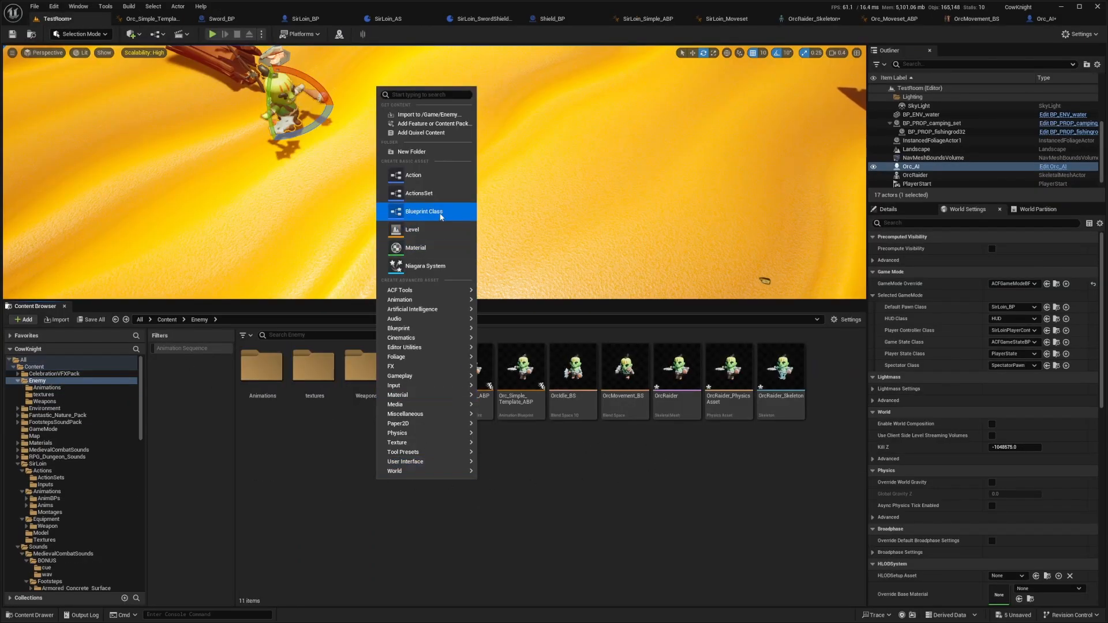
left_click(456, 194)
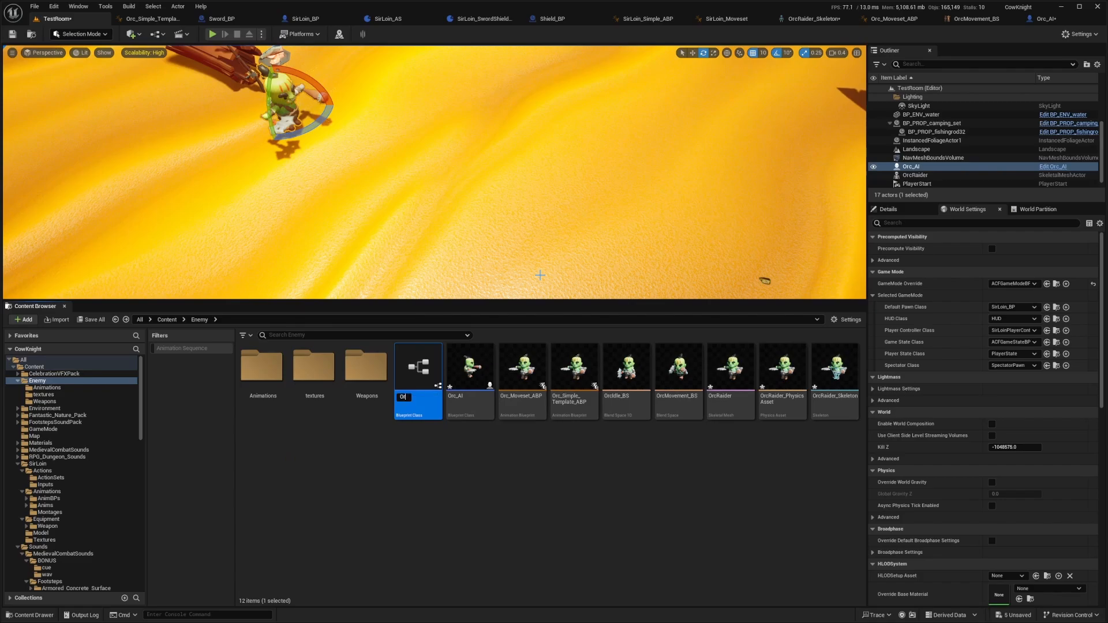
key("Return")
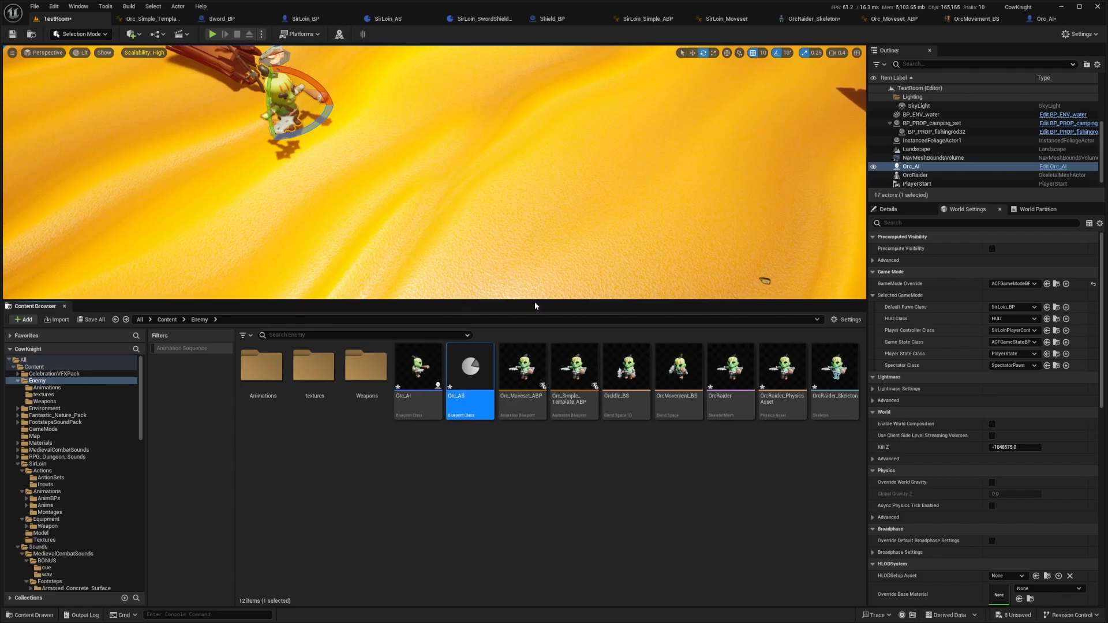
Assign Orc_AS as the Actions Set of Orc_AI's ACF Actions component
left_click(1042, 19)
left_click(939, 207)
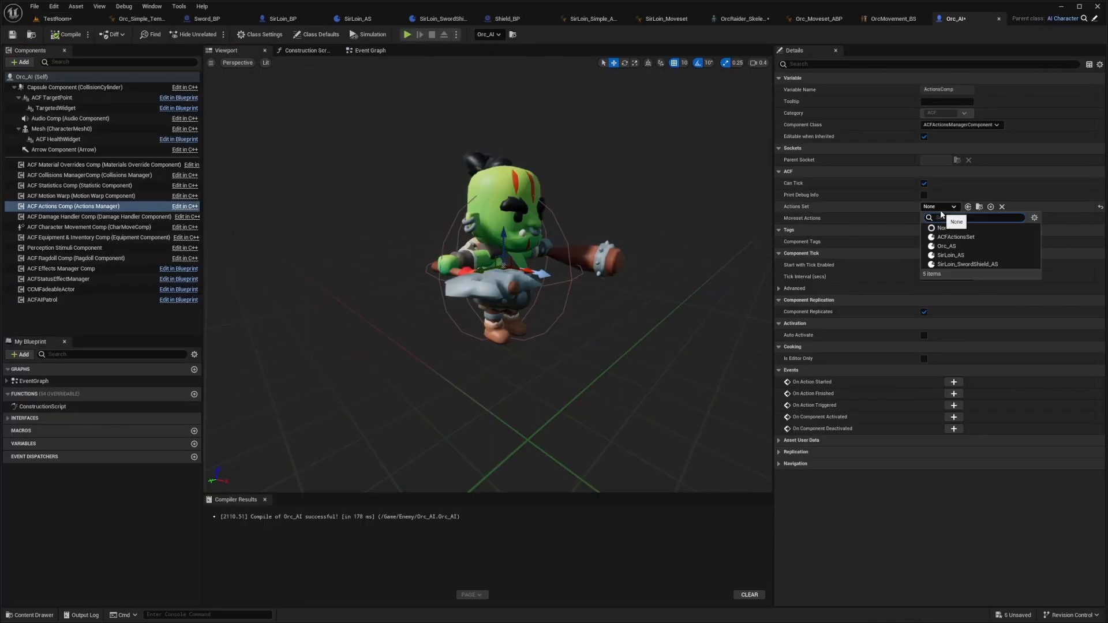
left_click(958, 237)
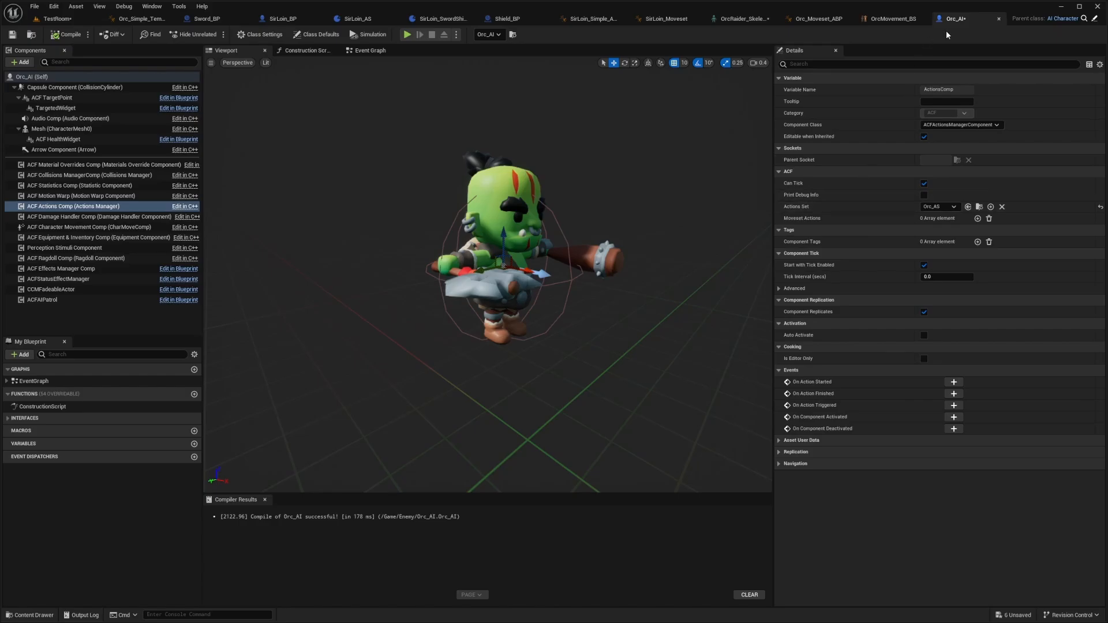
Open Orc_AS, add one entry to its Actions array, and check the available montages and tags for it
left_click(979, 207)
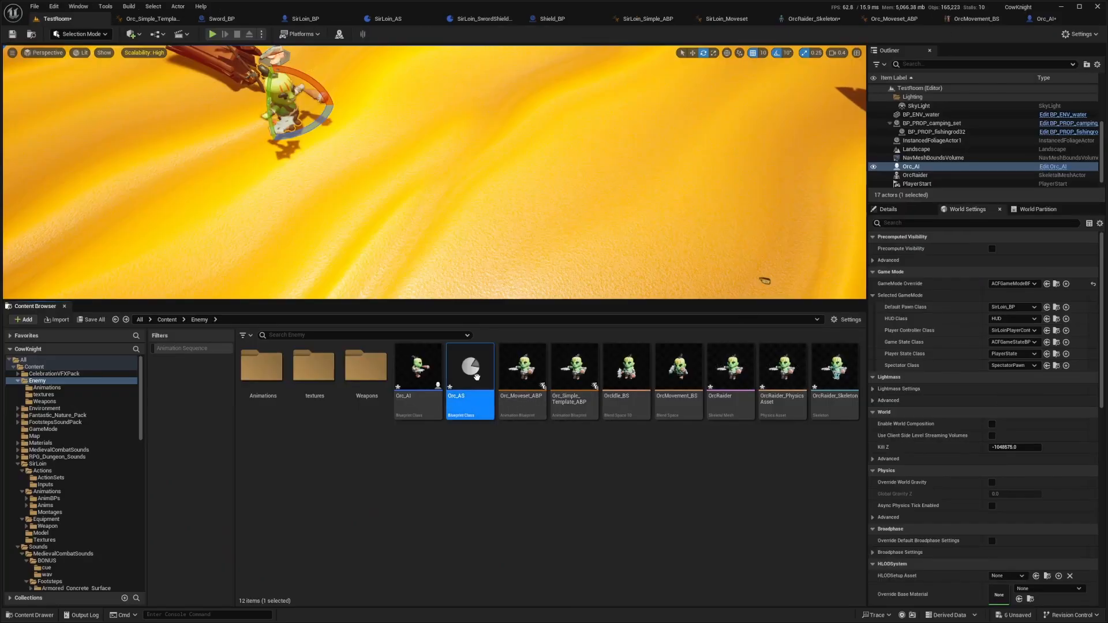
double_click(471, 369)
left_click(945, 102)
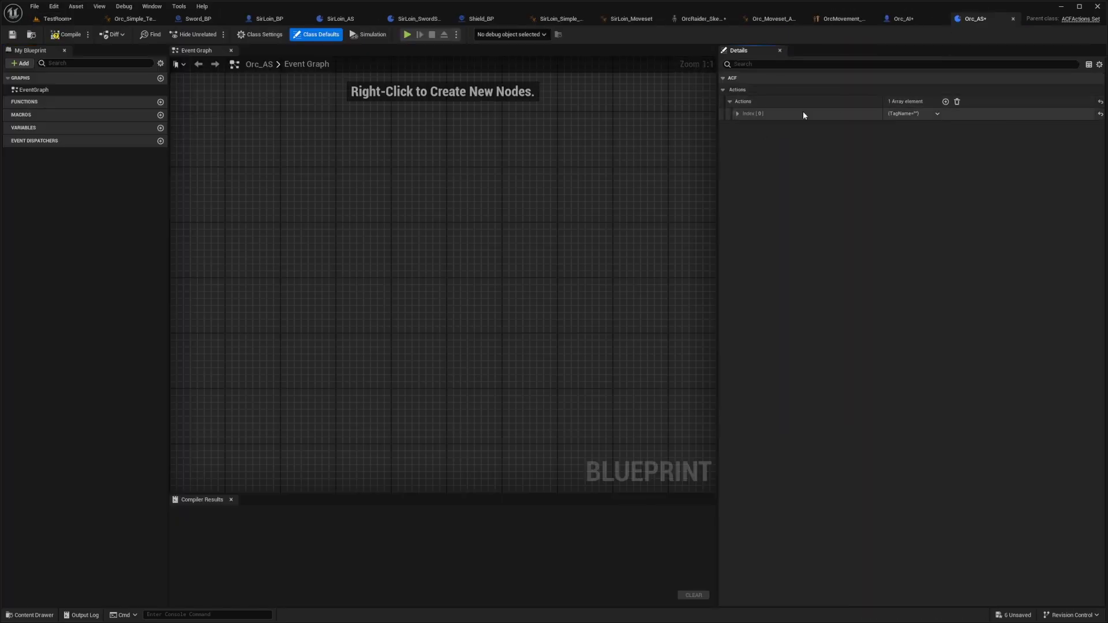
left_click(738, 113)
left_click(946, 126)
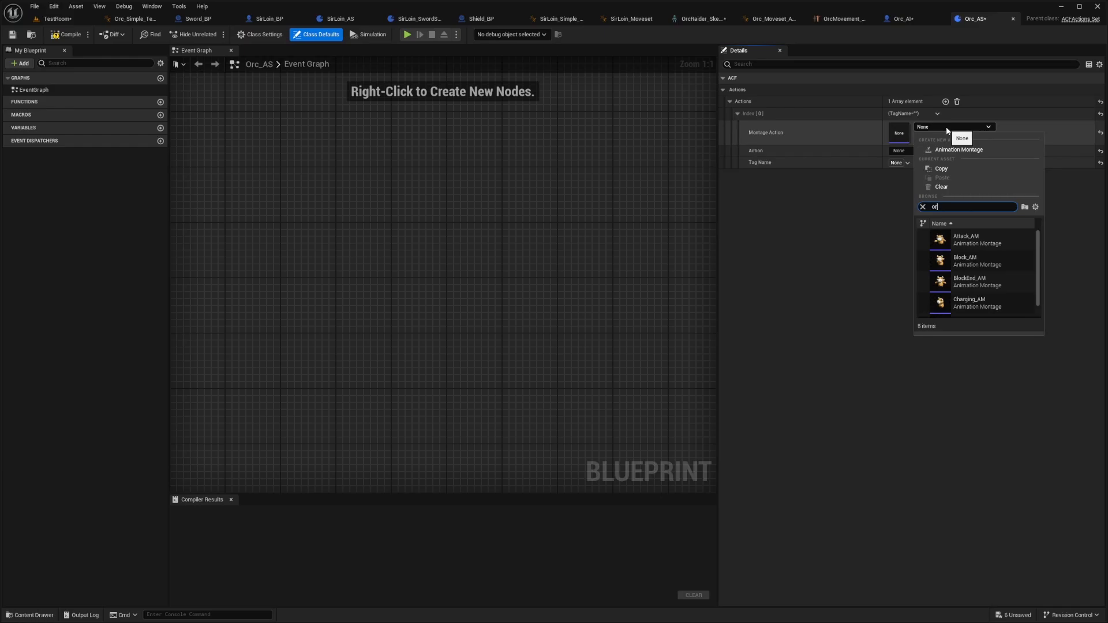
left_click(908, 162)
left_click(863, 94)
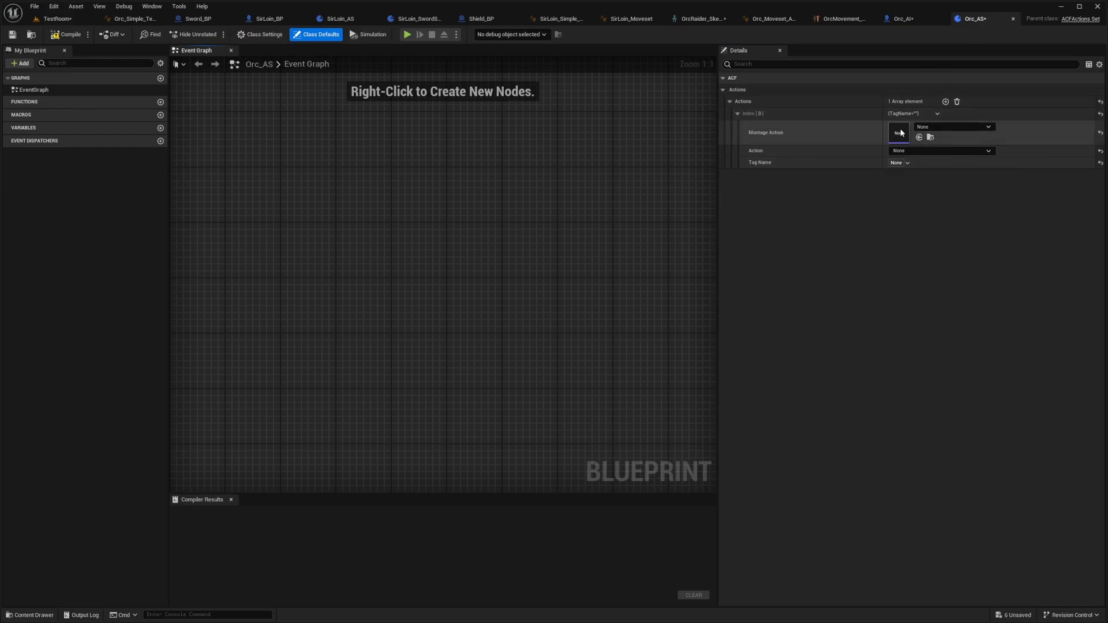
Create an animation montage for OrcRaider_Skeleton in the Enemy folder and name it OrcAttack_AM
left_click(58, 19)
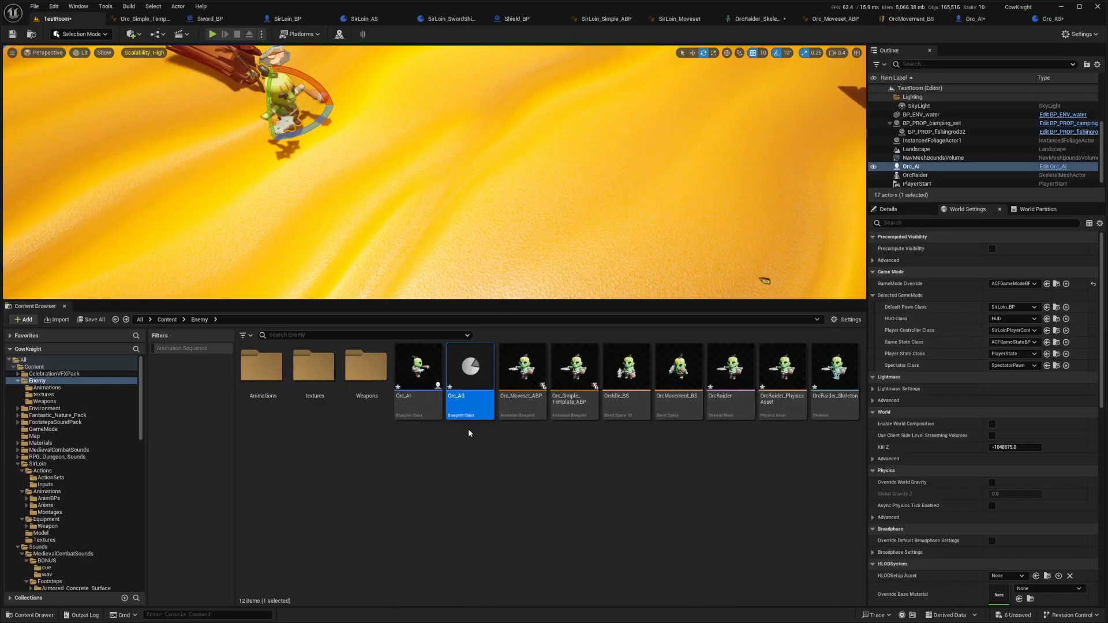
right_click(390, 459)
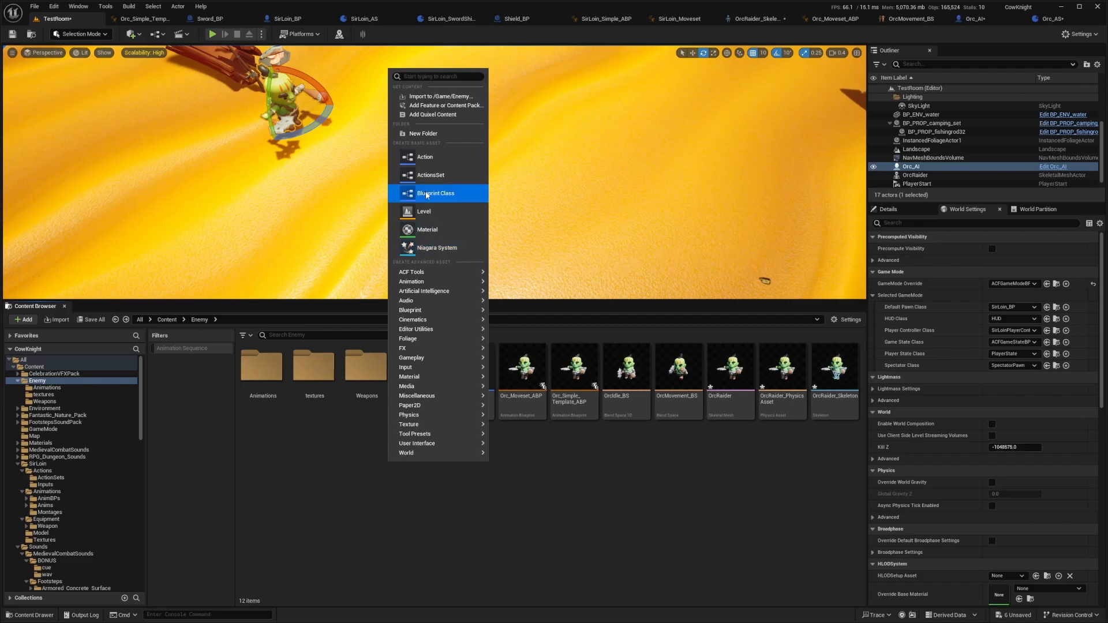
mouse_move(427, 281)
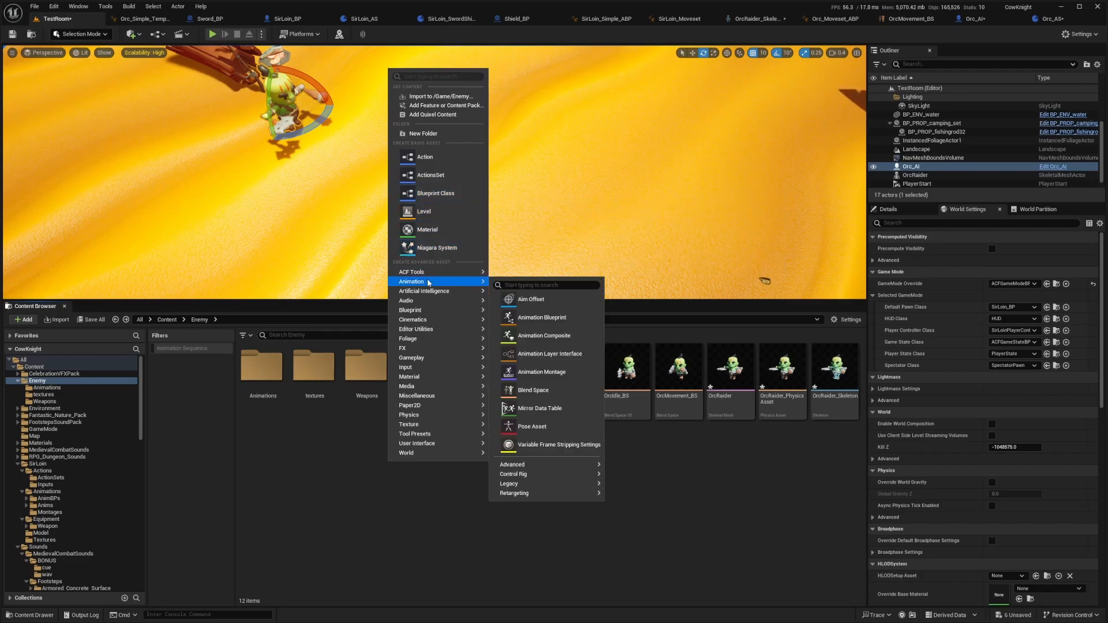
left_click(541, 372)
left_click(508, 279)
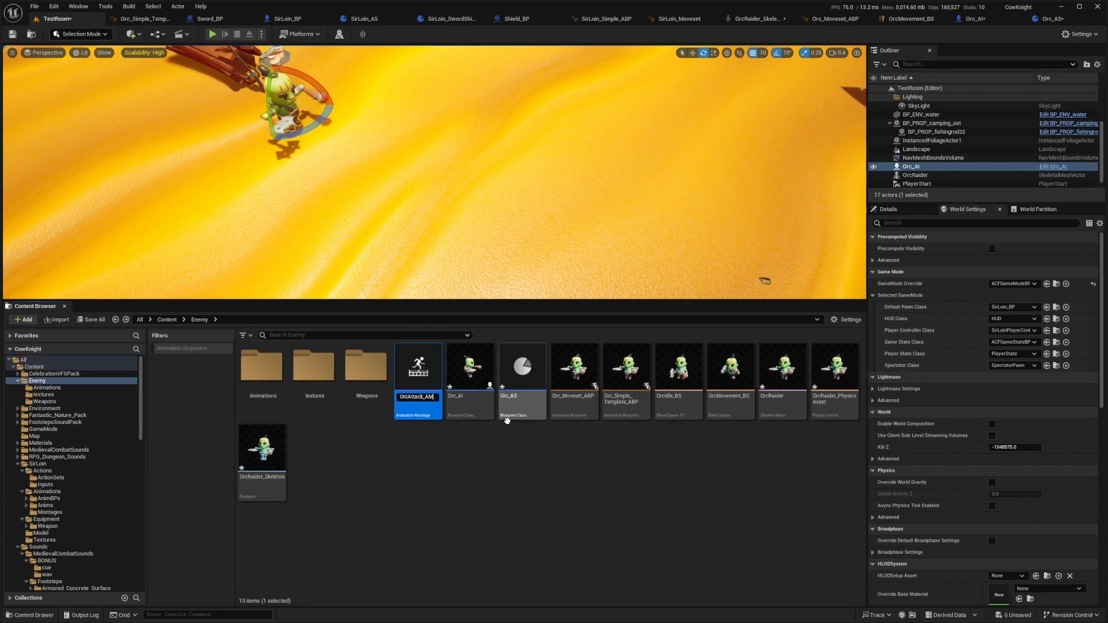
key("Return")
Create a Montages folder inside Enemy and move OrcAttack_AM into it
right_click(354, 477)
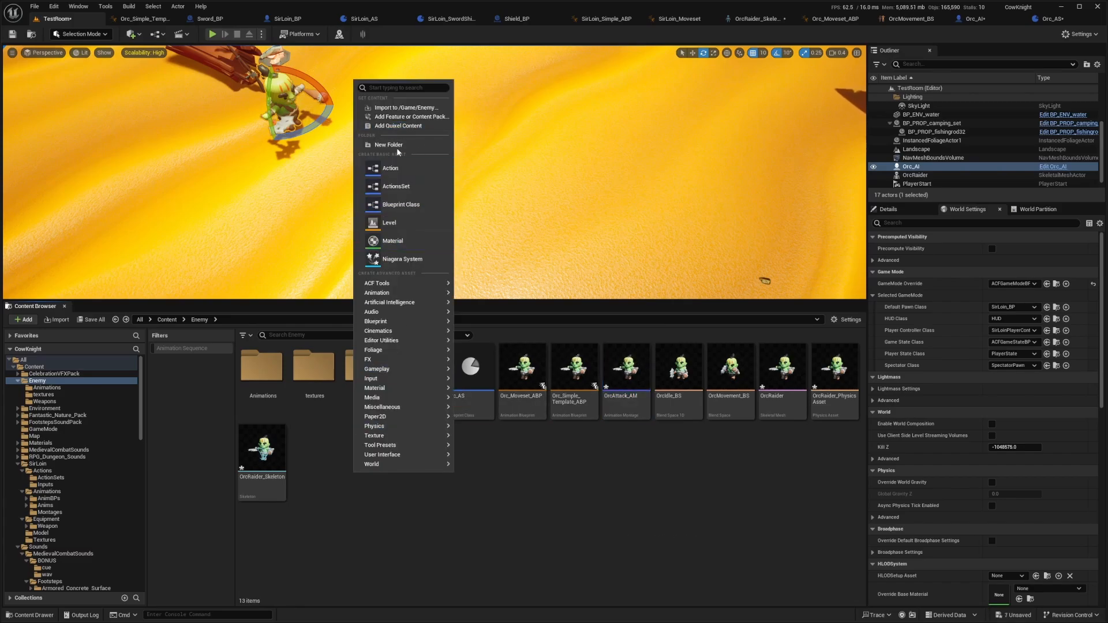
left_click(396, 145)
type("Montage")
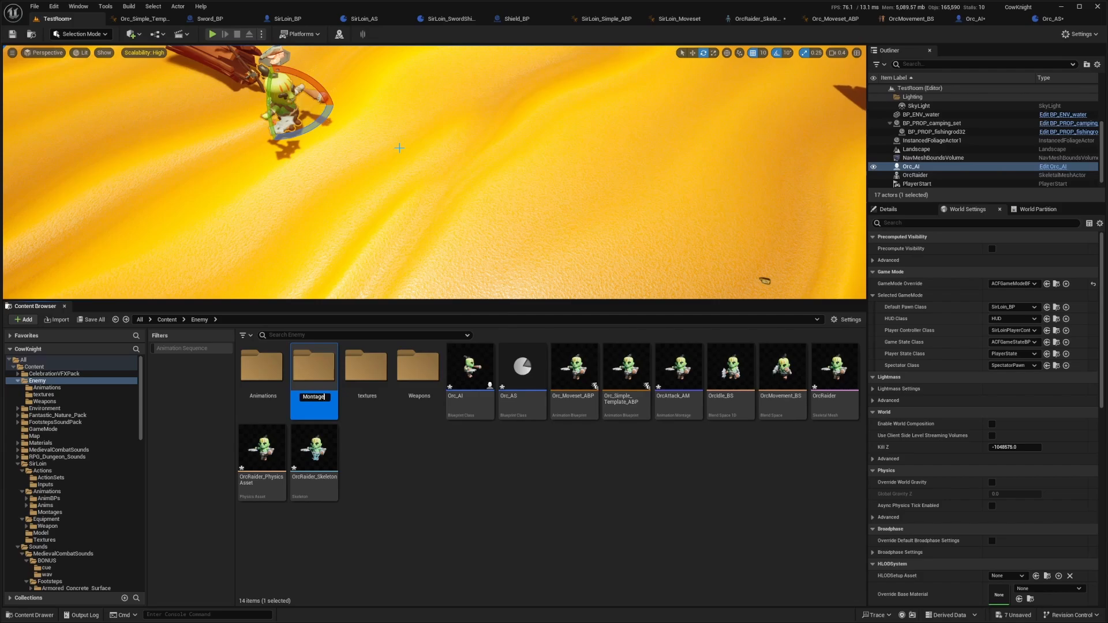
type("s")
key("Return")
left_click_drag(668, 377, 313, 379)
Open OrcAttack_AM, search the animations for "attack", and preview the dual-wield stab, unarmed kick and unarmed punch animations
left_click(337, 390)
double_click(264, 369)
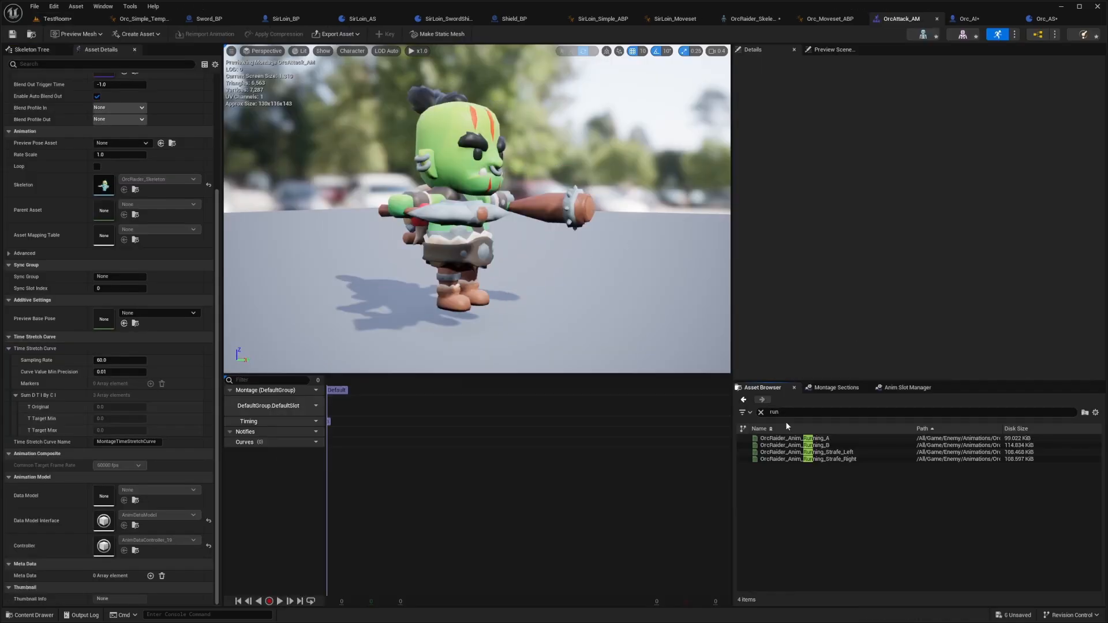
type("attack")
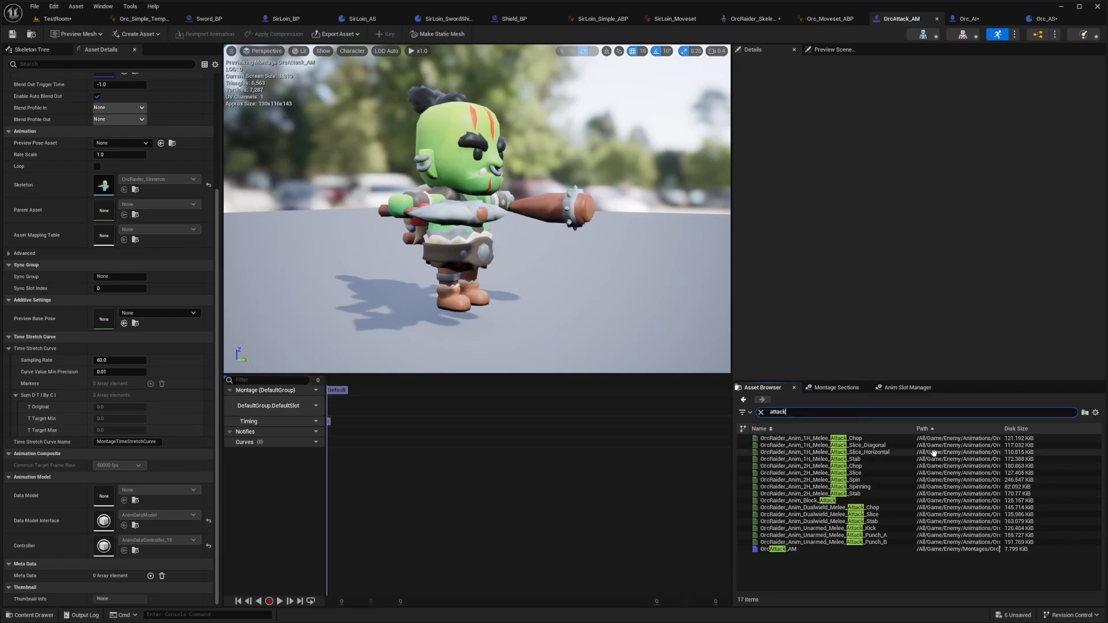
double_click(866, 521)
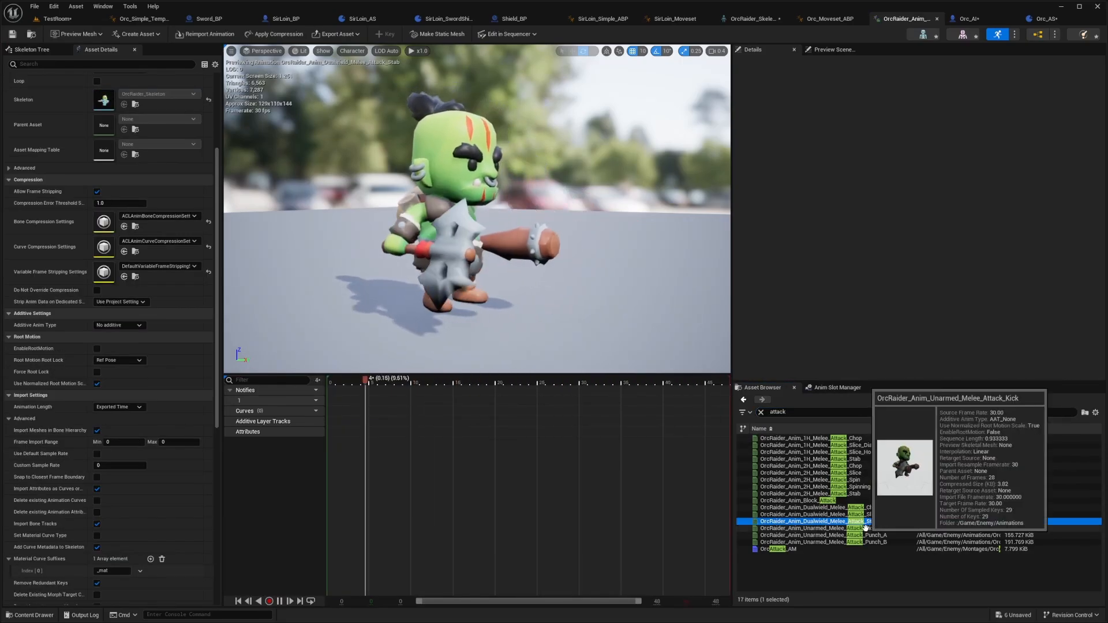
double_click(876, 528)
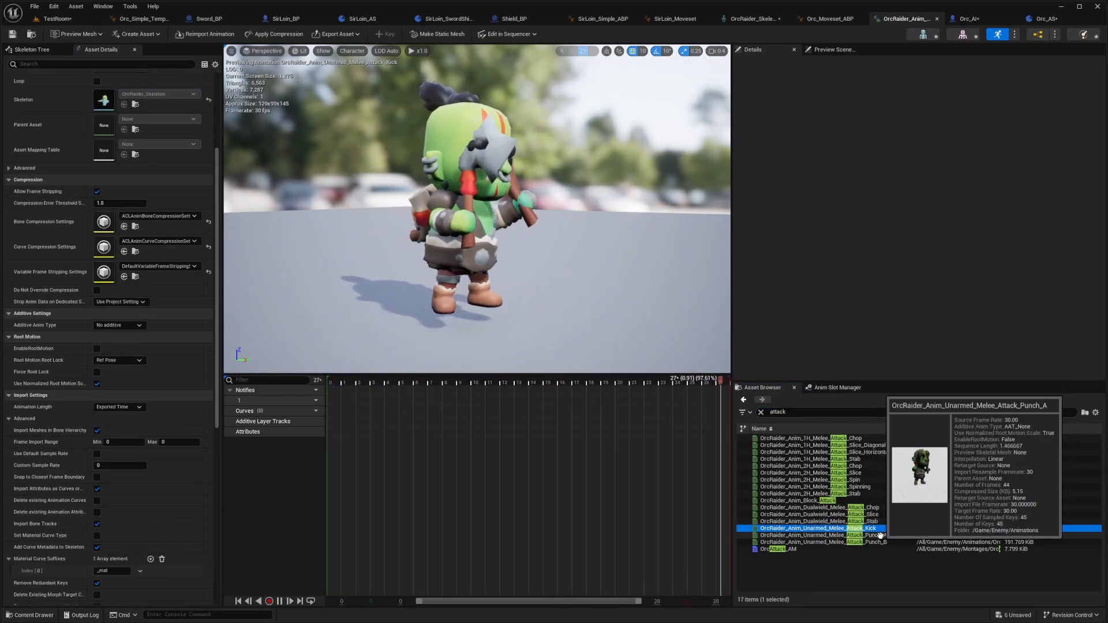
double_click(880, 535)
left_click(888, 548)
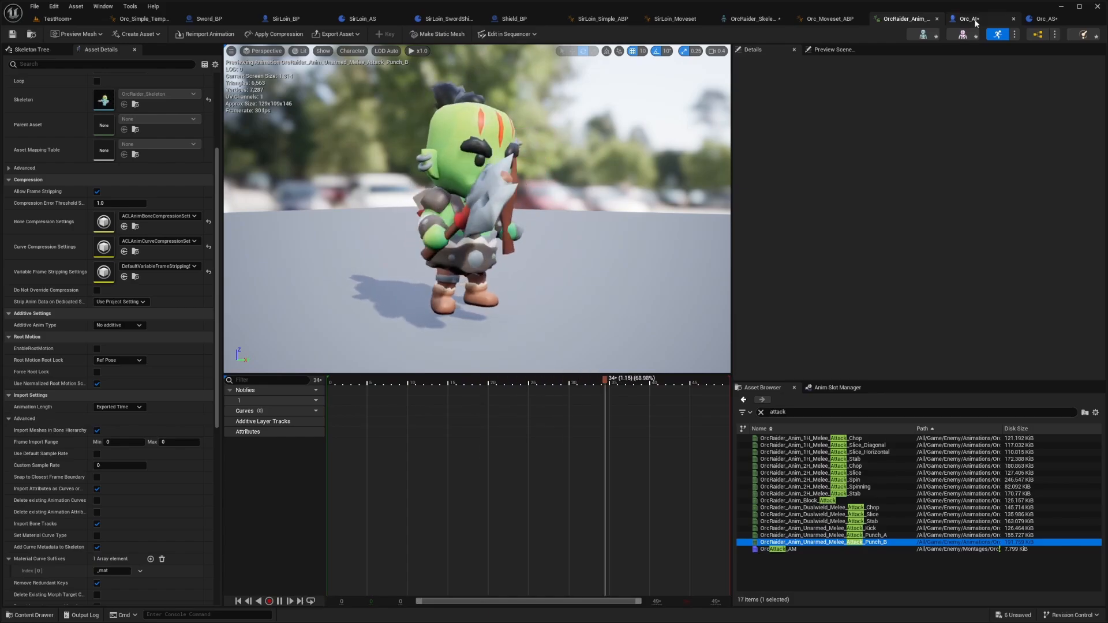
Return to Orc_AS and set the Montage Action of its first action entry to OrcAttack_AM
left_click(1050, 19)
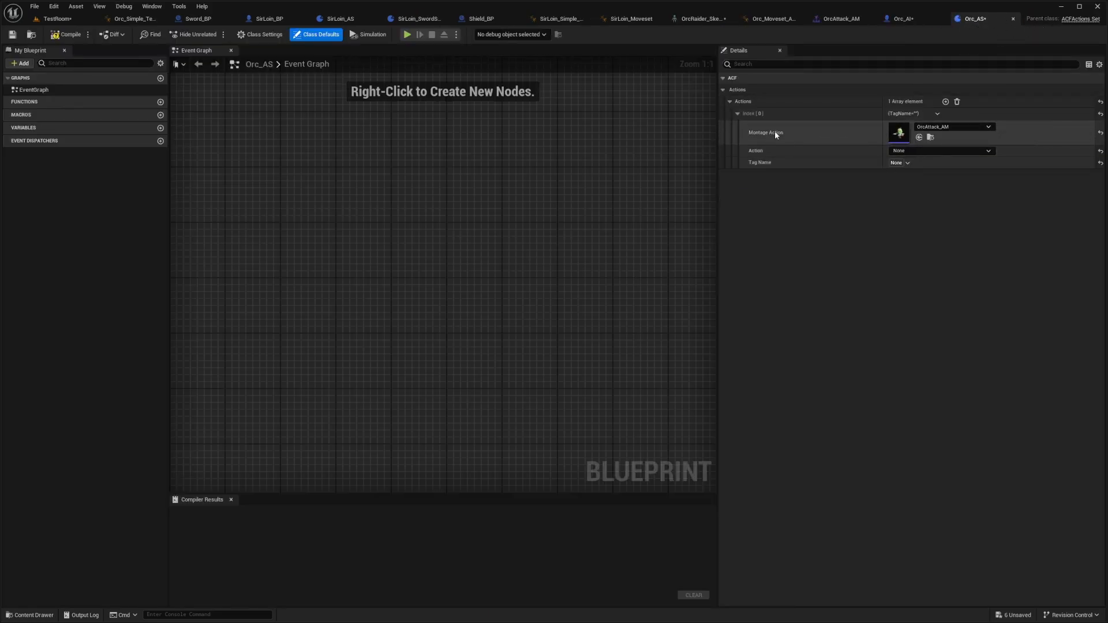
Set the Action of Orc_AS's first action entry to ACFAttackActionBP
left_click(926, 152)
type("ACFatta")
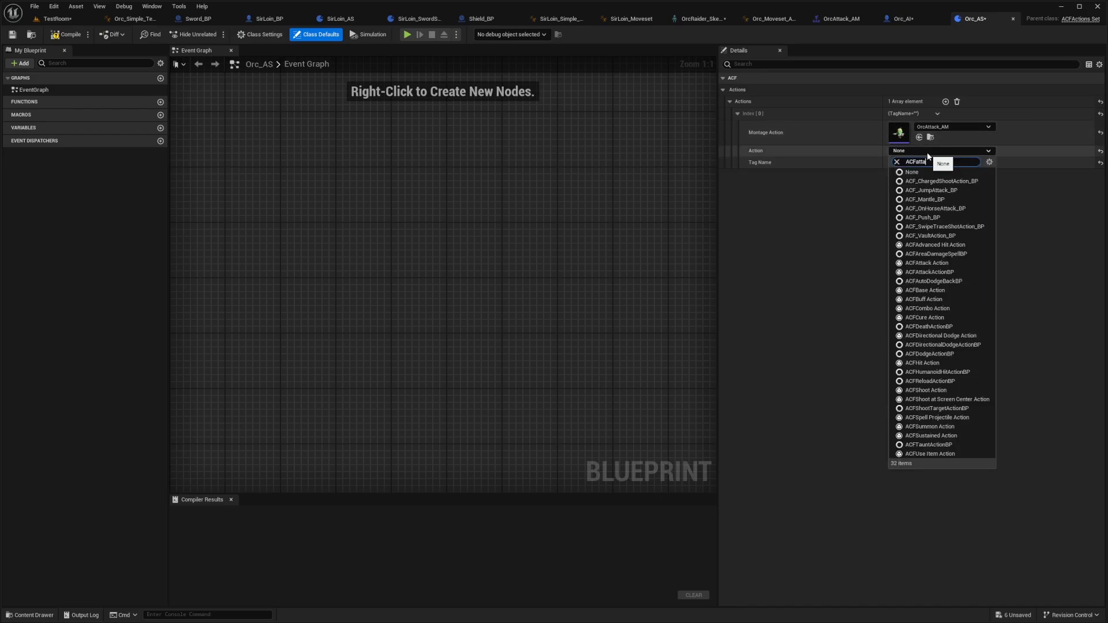
type("ck")
left_click(947, 189)
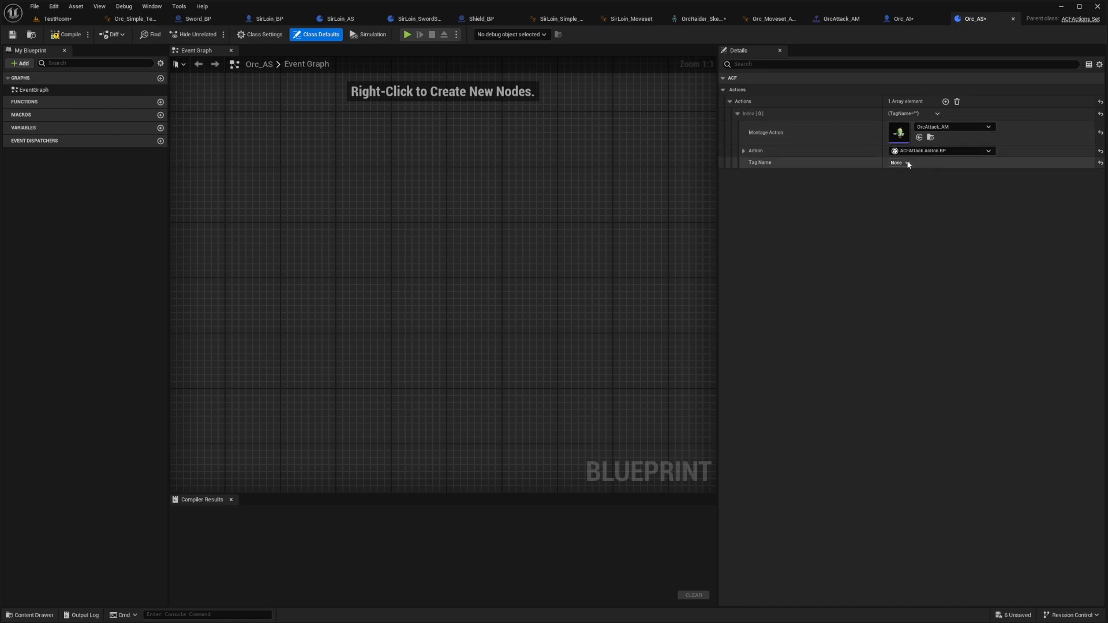
Expand the attack action's Action Config and remove all of its Action Cost entries
left_click(744, 151)
left_click(758, 208)
left_click(758, 197)
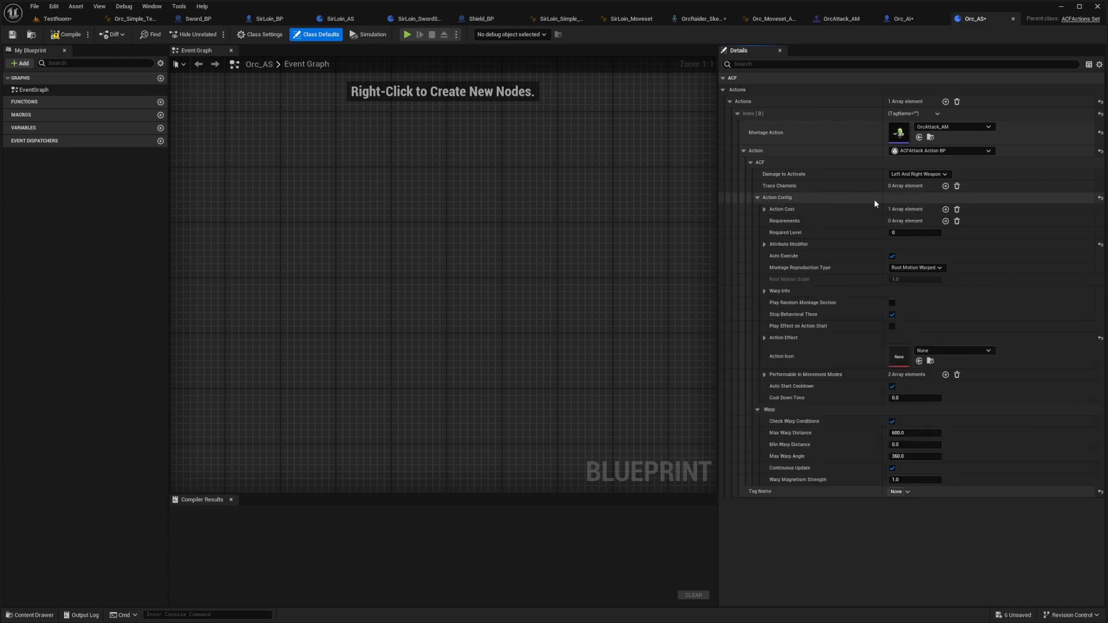
left_click(765, 209)
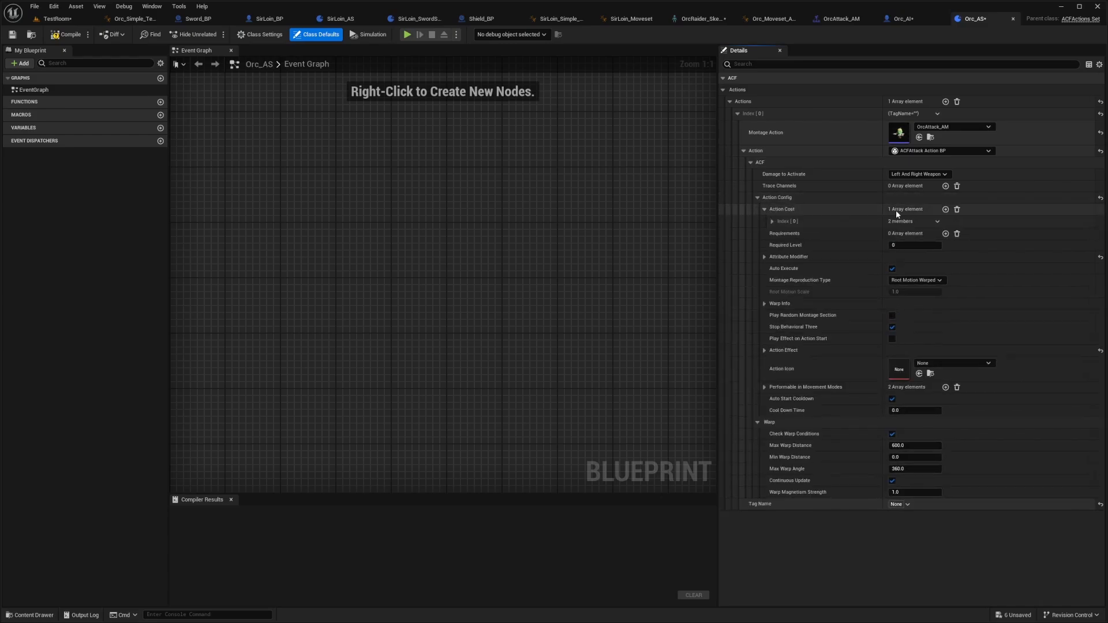
left_click(772, 221)
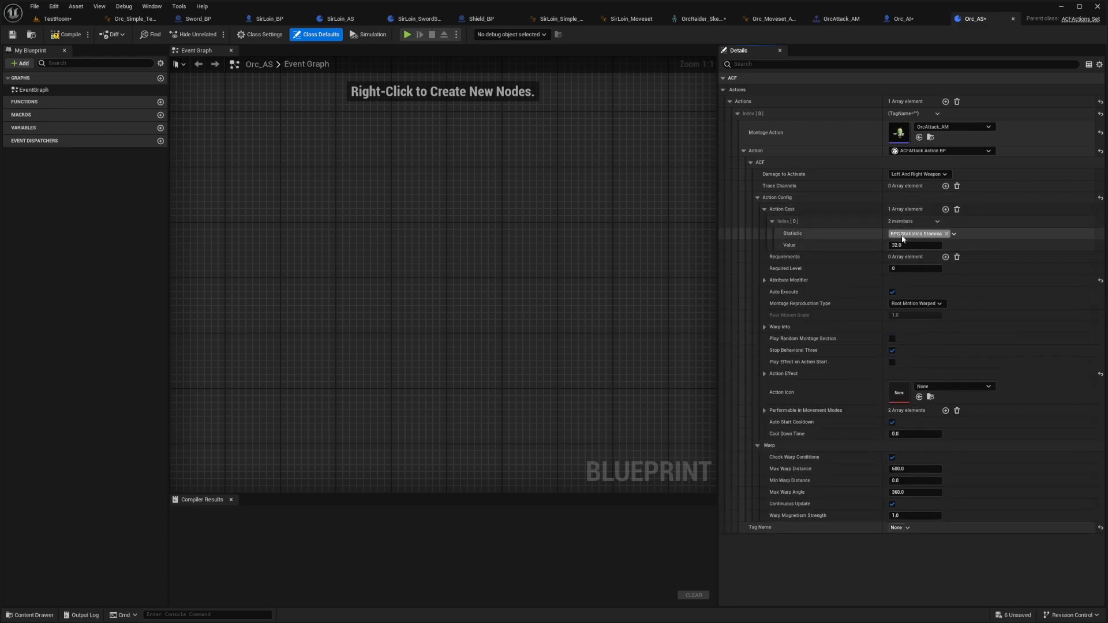
left_click(957, 210)
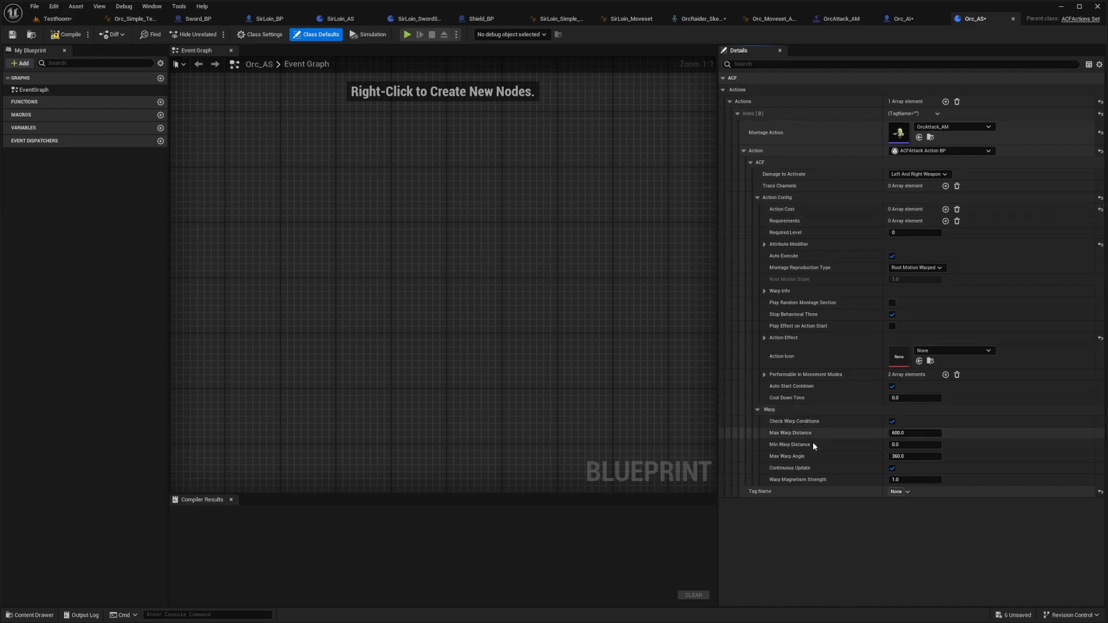
Set the action entry's Tag Name to Actions.Attack and compile Orc_AS
left_click(904, 494)
type("attac")
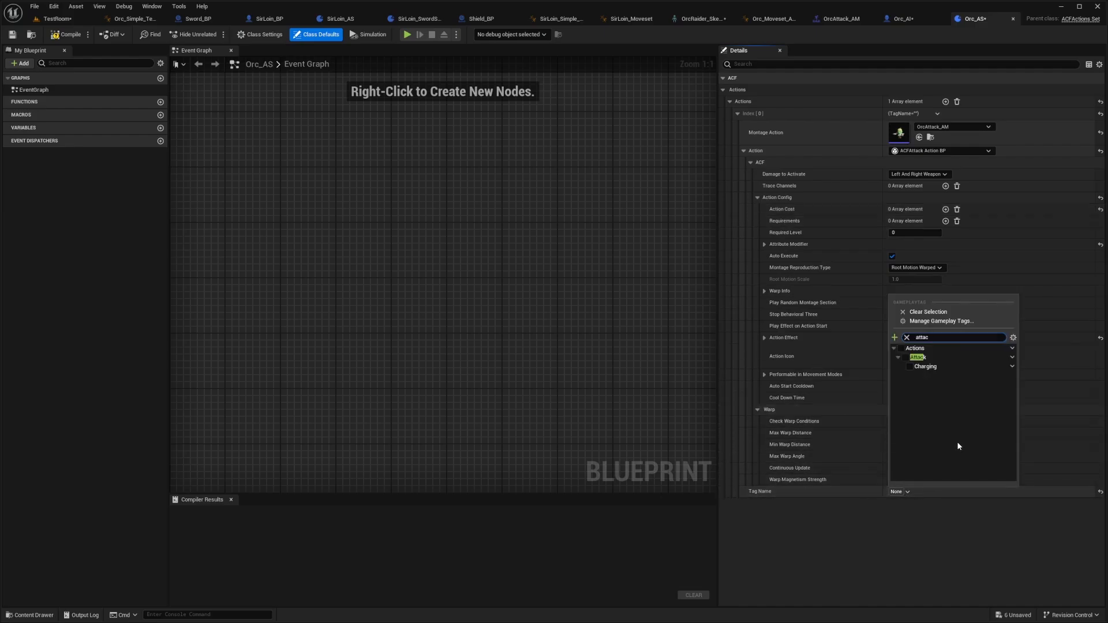
left_click(74, 37)
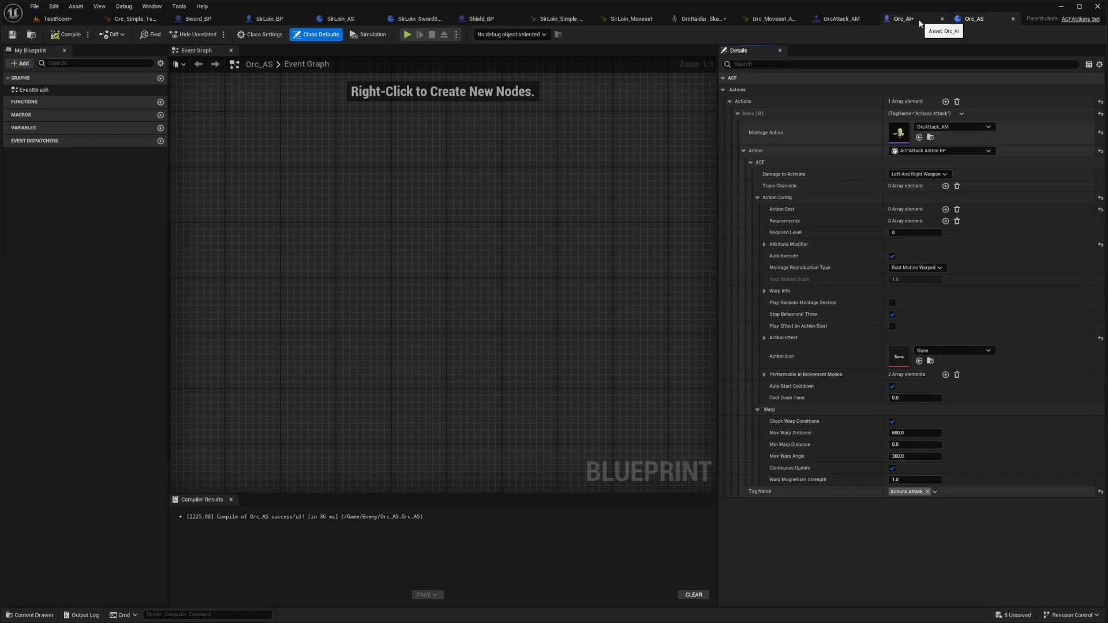
Open OrcAttack_AM, add OrcRaider_Anim_Dualwield_Melee_Attack_Chop to its DefaultSlot, and add a second notify track
double_click(899, 133)
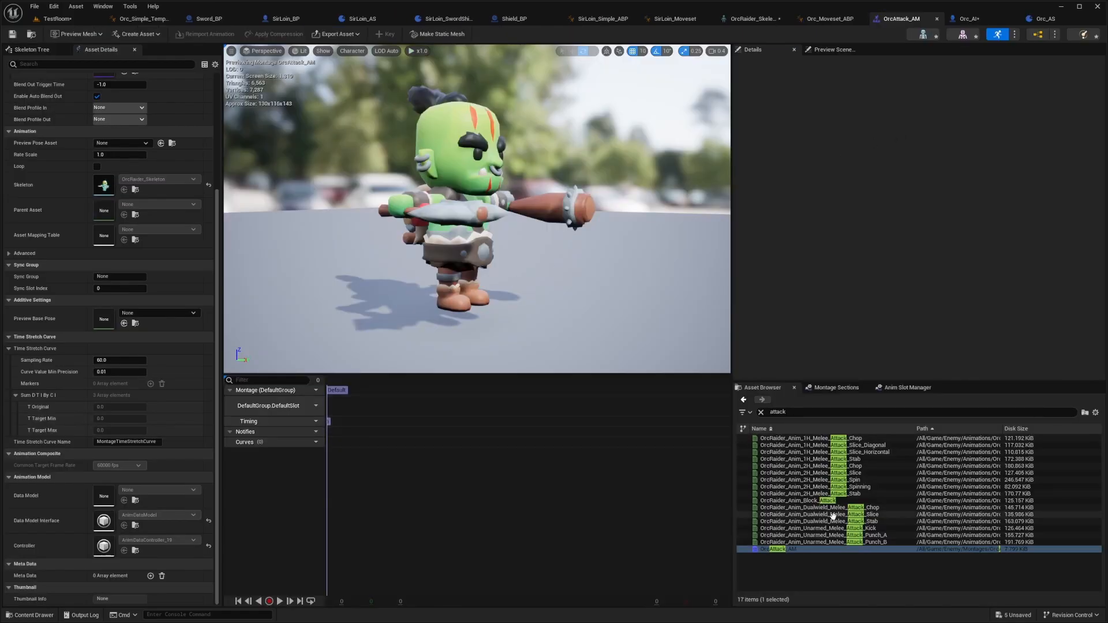
left_click_drag(854, 508, 359, 387)
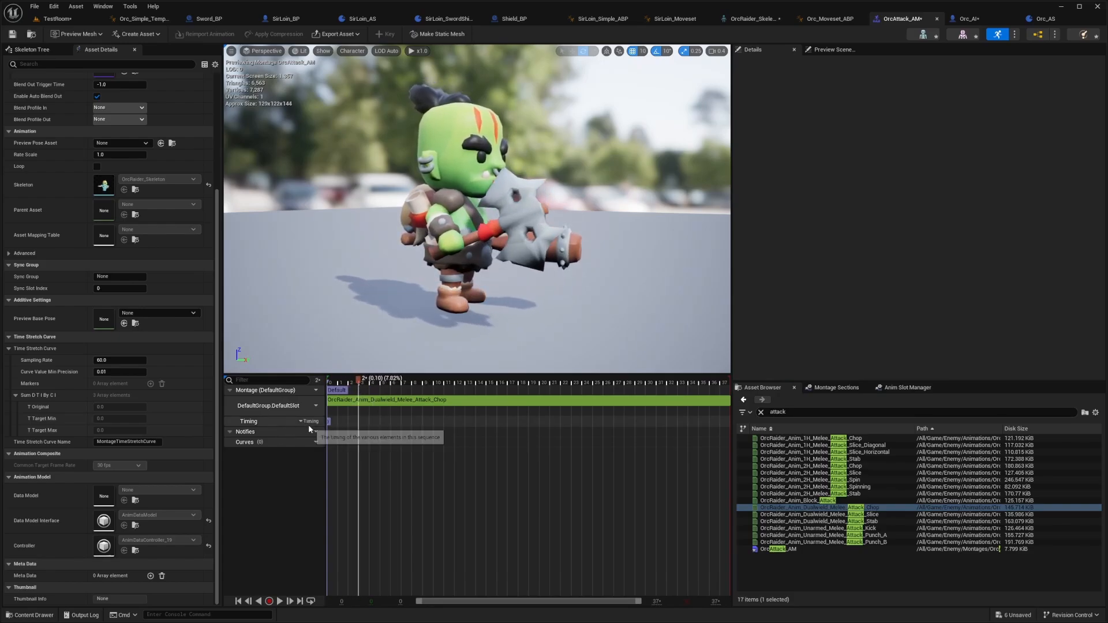
left_click(317, 432)
left_click(385, 443)
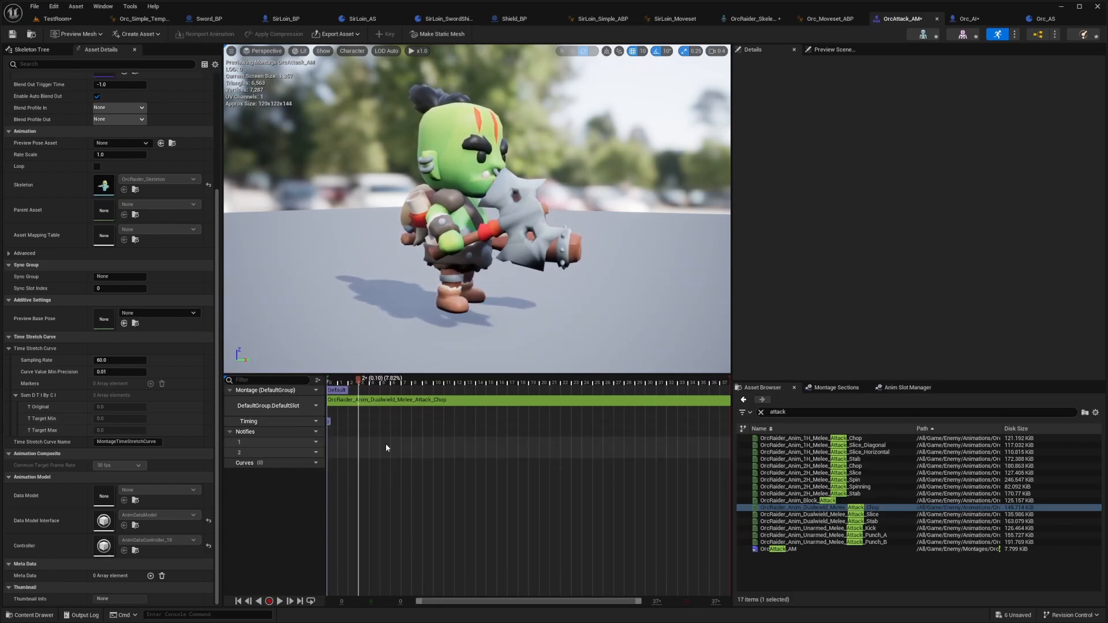
Add an ACFAction Sub State notify state on notify track 1, spanning the first swing from about 0.4 s to 0.7 s
right_click(372, 443)
mouse_move(406, 469)
type("war")
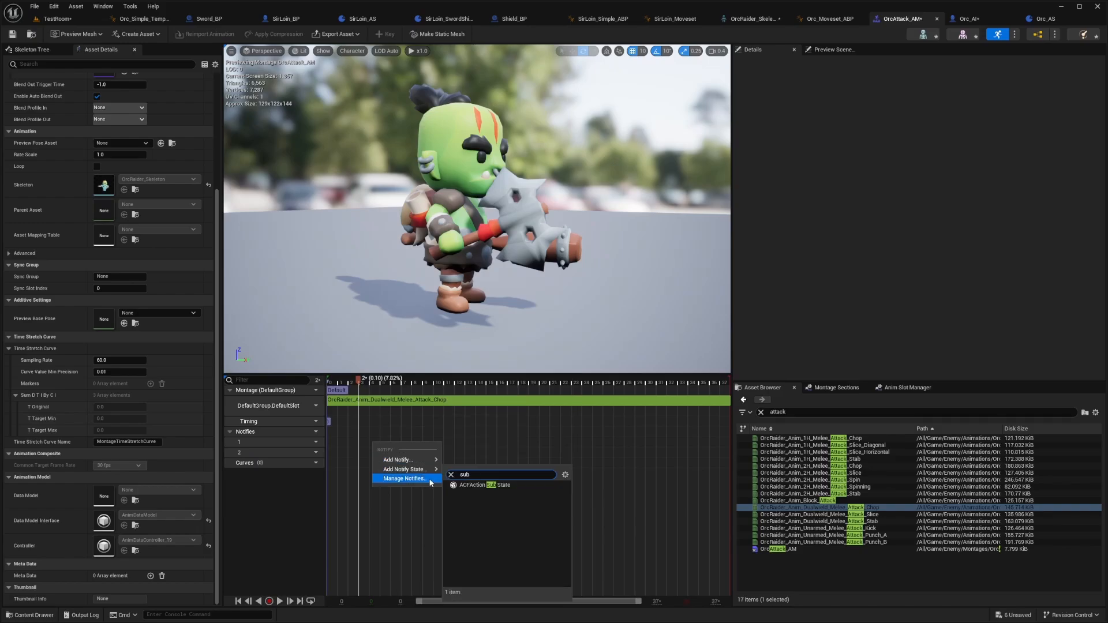
left_click(468, 487)
left_click_drag(358, 386, 497, 383)
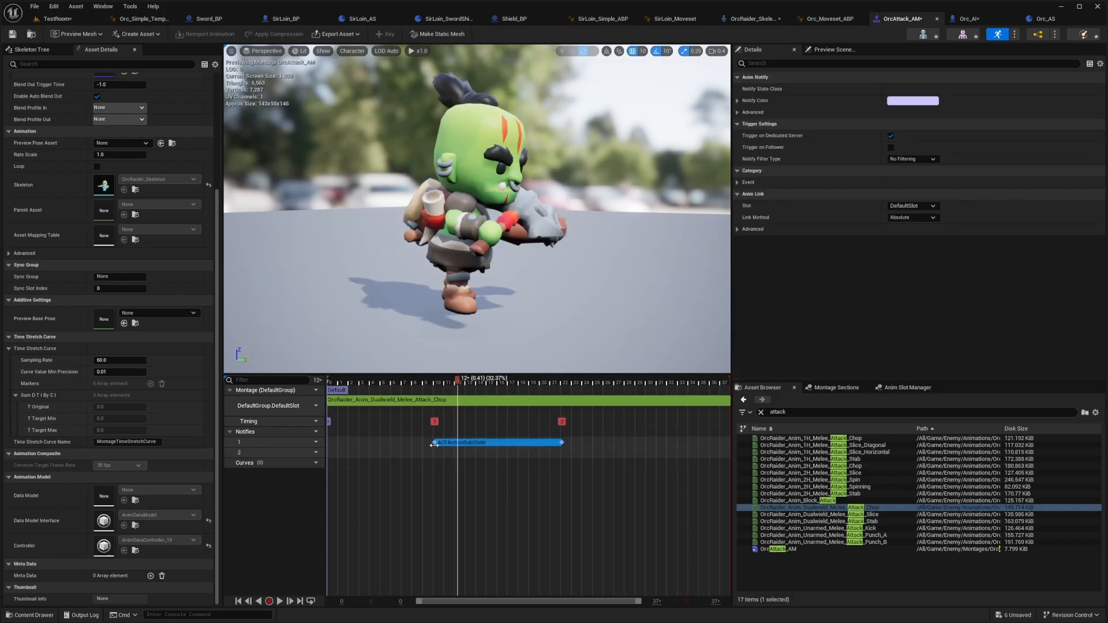
left_click_drag(453, 443, 455, 444)
key("space")
key("space")
key("space")
key("space")
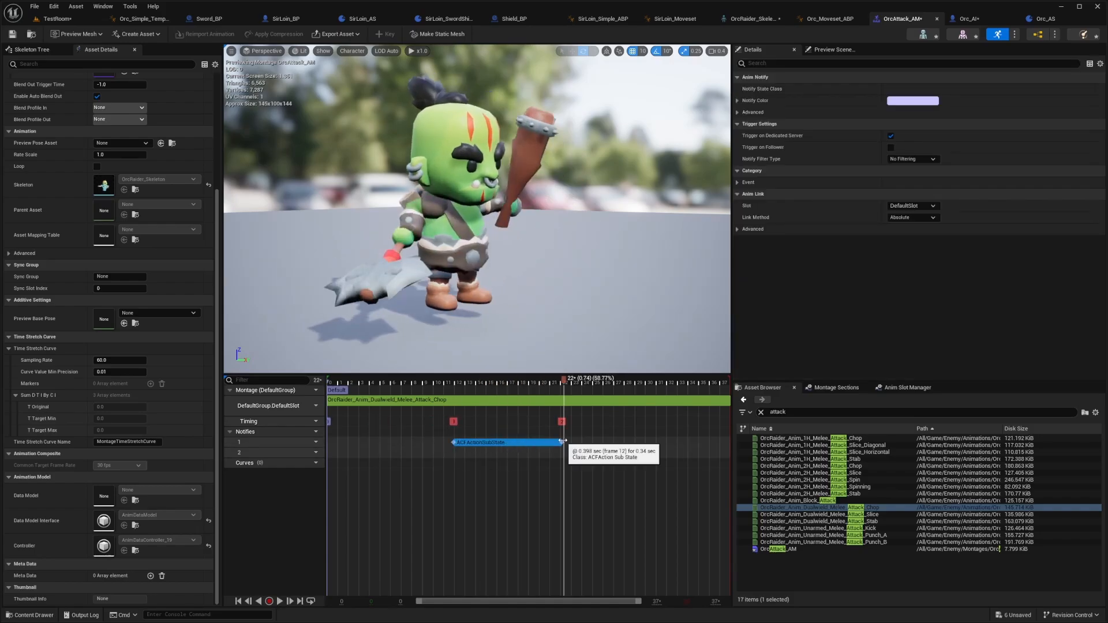
left_click_drag(562, 443, 558, 441)
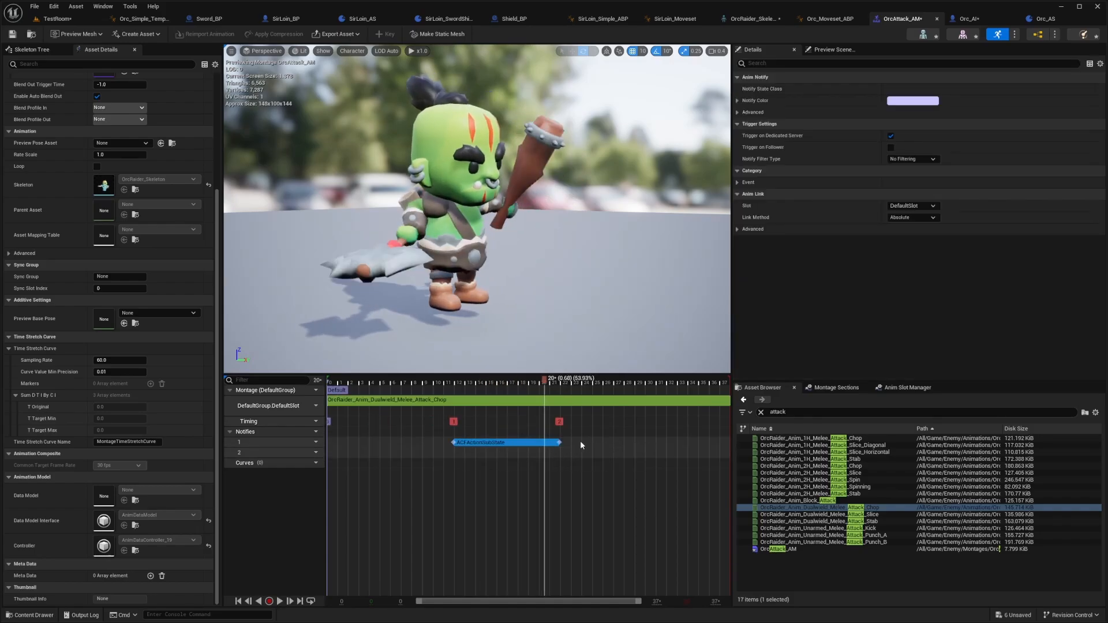
Duplicate the ACFAction Sub State notify on track 1 and fit the shorter copy just after the first one
key("ctrl+c")
key("ctrl+v")
left_click_drag(615, 443, 651, 444)
left_click_drag(557, 387, 594, 395)
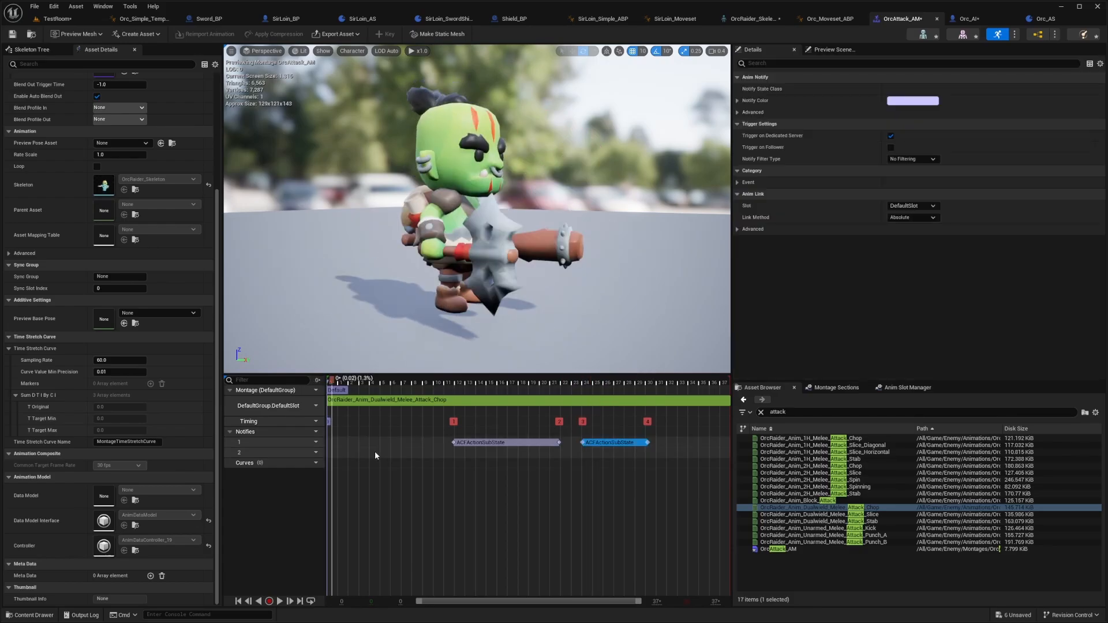
Add an ACFNotify Exit Action notify on track 2, just after the end of the second sub state
right_click(375, 454)
mouse_move(408, 481)
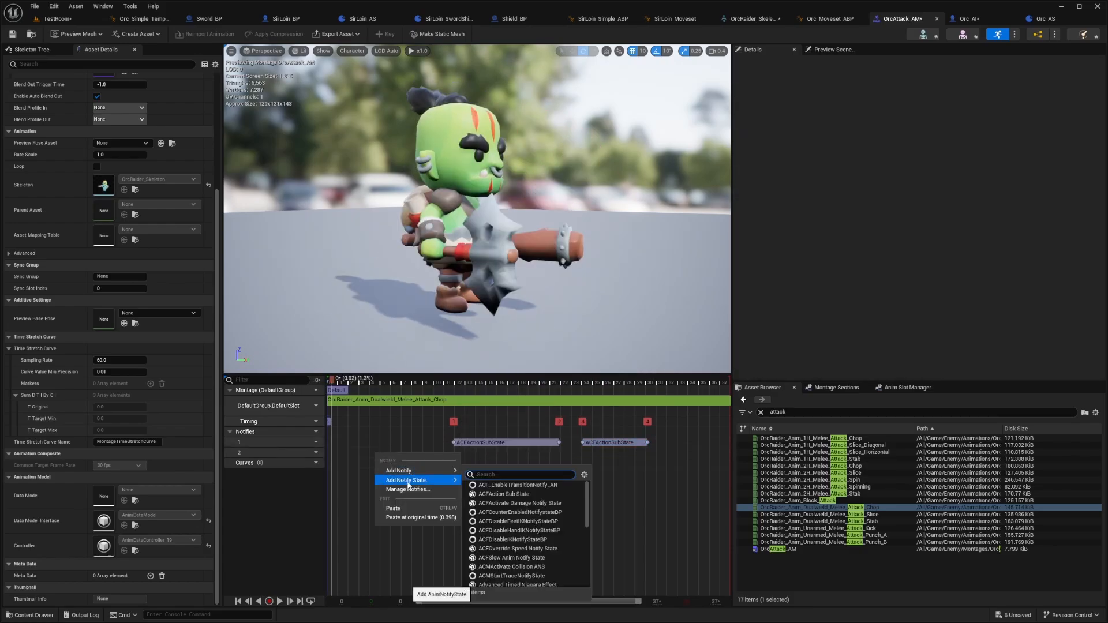
type("exi")
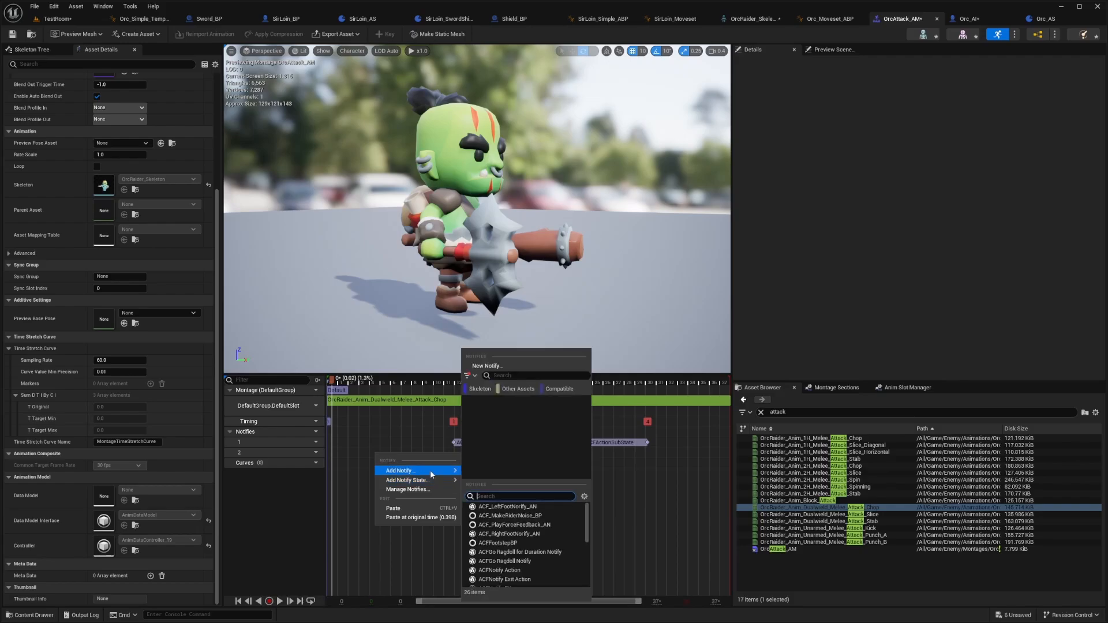
left_click(504, 579)
left_click_drag(410, 456, 618, 452)
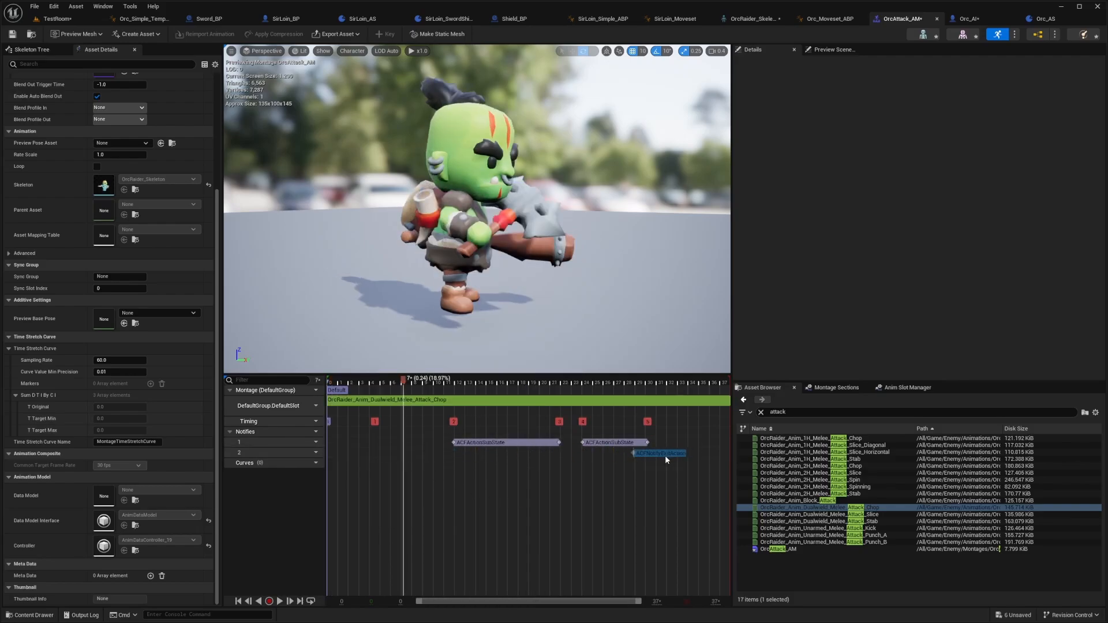
left_click_drag(691, 456, 691, 454)
Add an ACFNotify Action notify on track 2, shortly before the first sub state, and save all assets
right_click(405, 456)
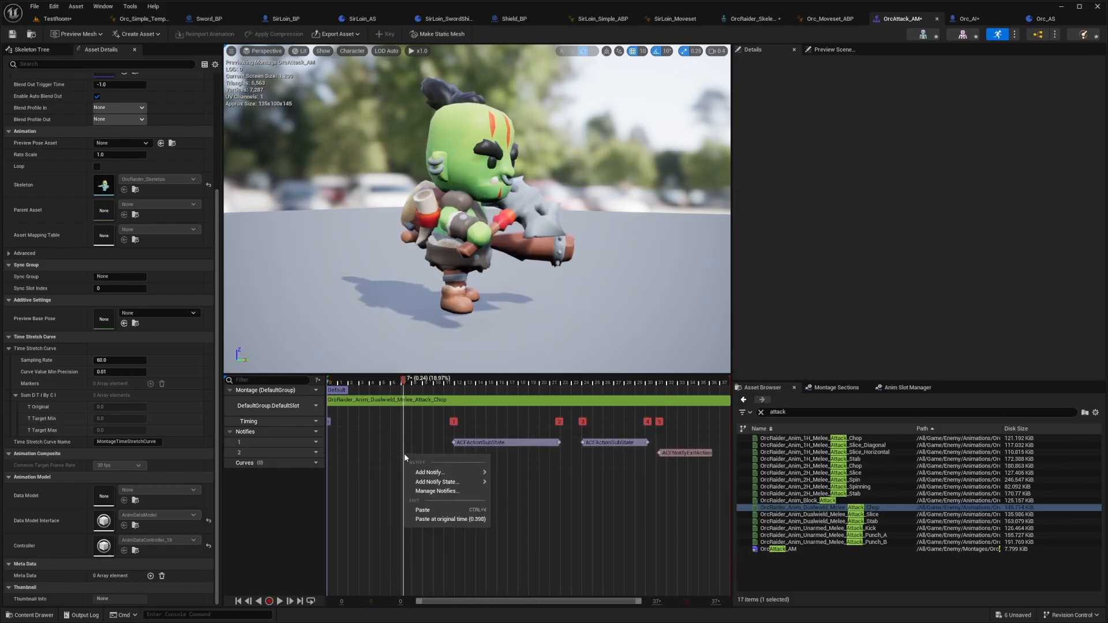
mouse_move(472, 476)
type("no")
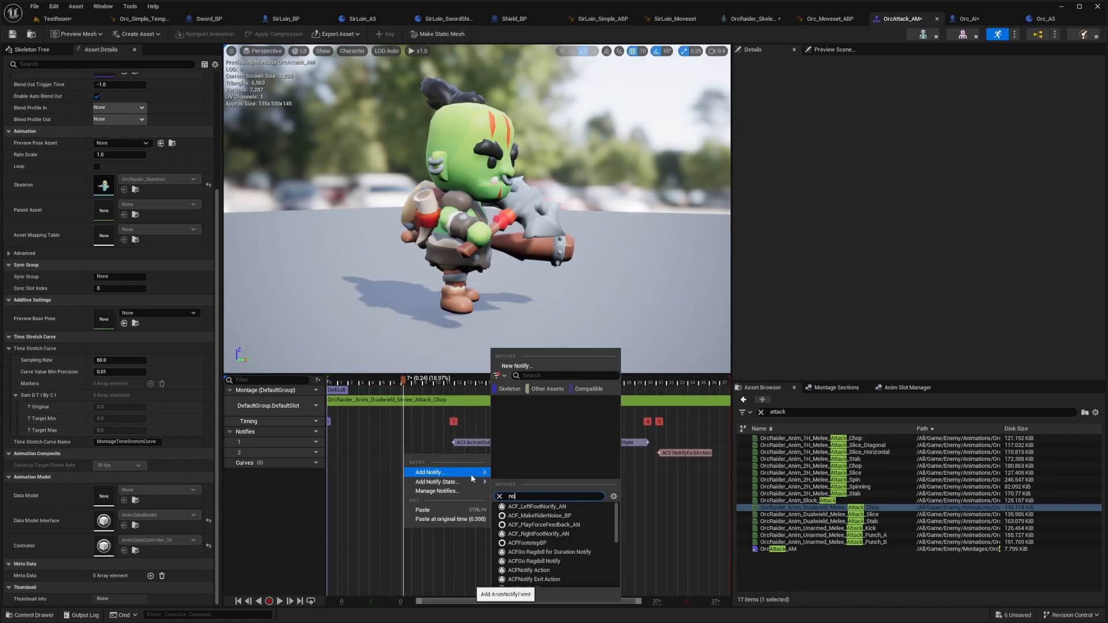
type("tif")
left_click(528, 524)
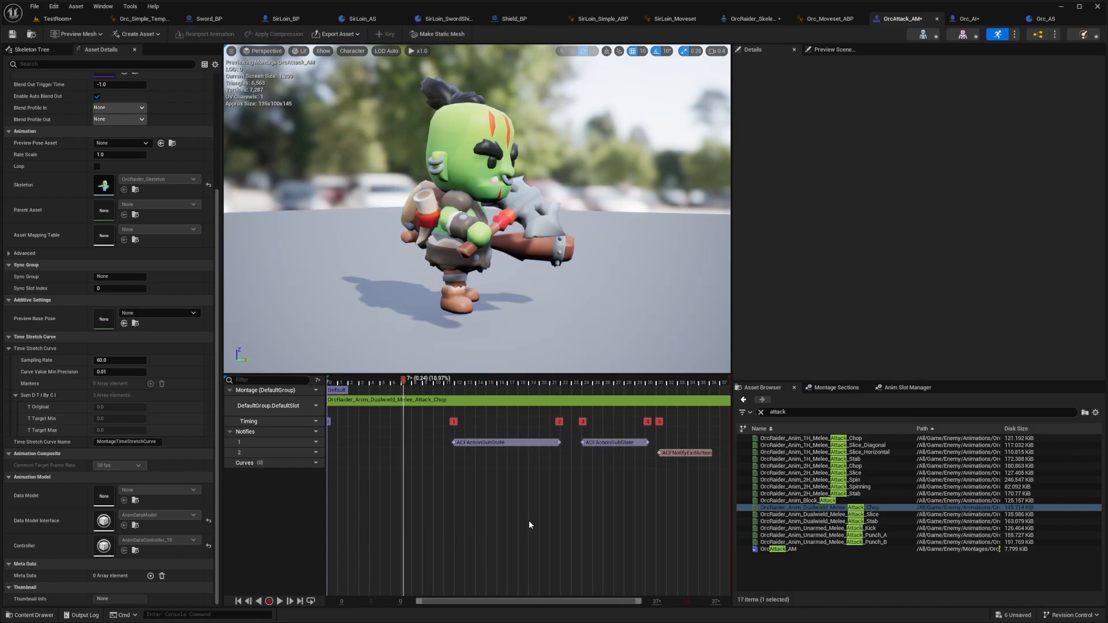
left_click(436, 452)
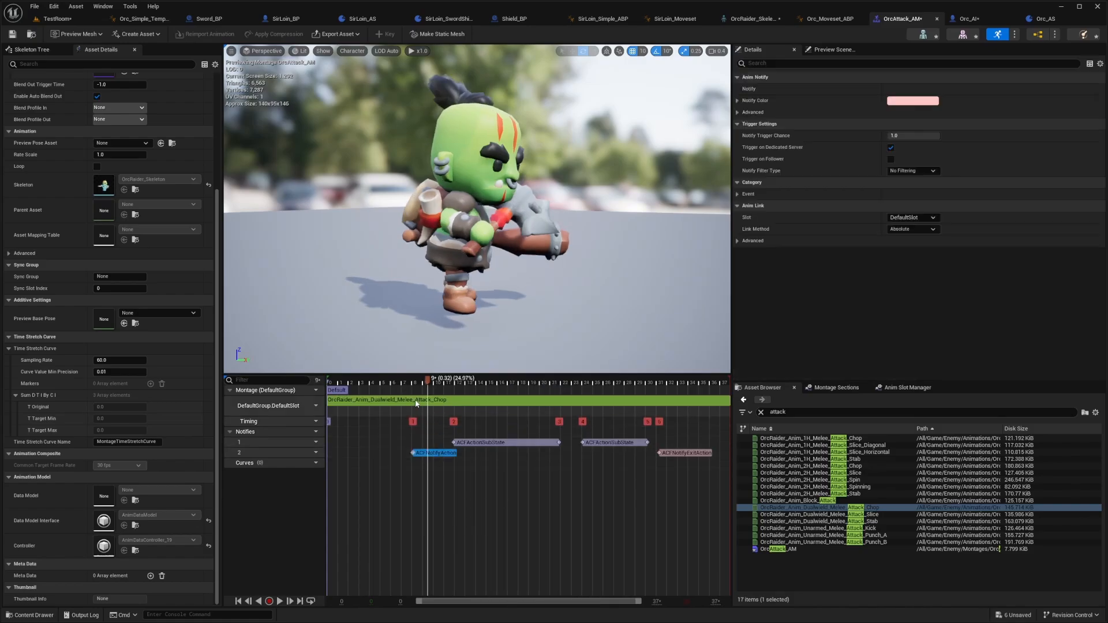
left_click(370, 383)
key("ctrl+shift+s")
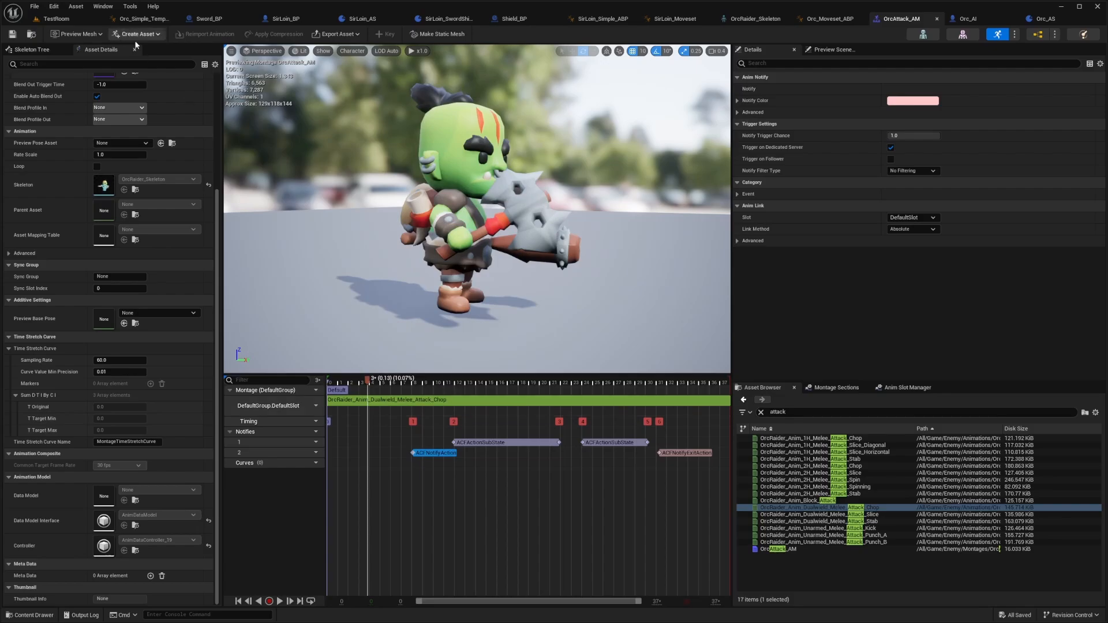
Open the dual-wield chop animation from the montage and turn on EnableRootMotion and Force Root Lock
double_click(392, 400)
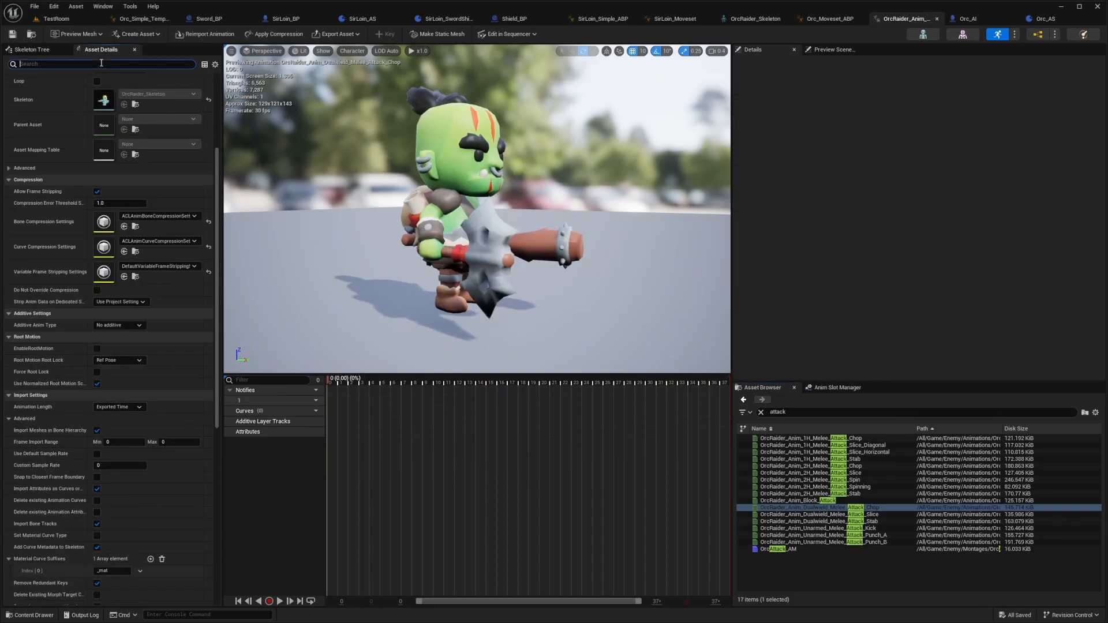
type("root")
left_click(100, 90)
left_click(99, 114)
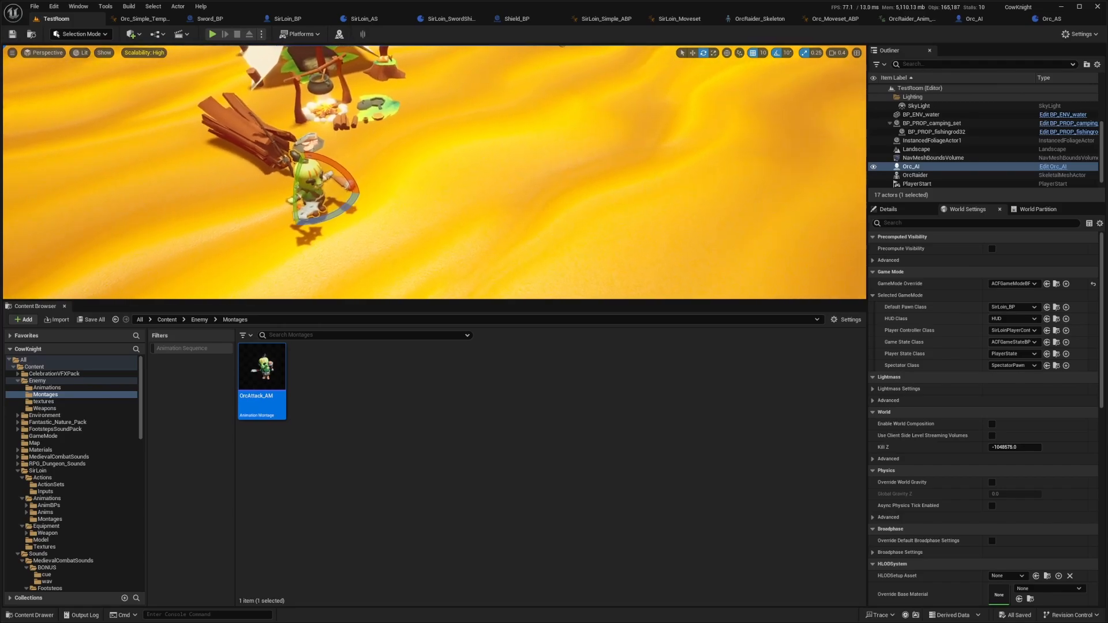
Play the TestRoom level full-screen, move the player around the orc to test its attacks, and end the session
right_click_drag(346, 173, 344, 151)
right_click_drag(207, 79, 208, 65)
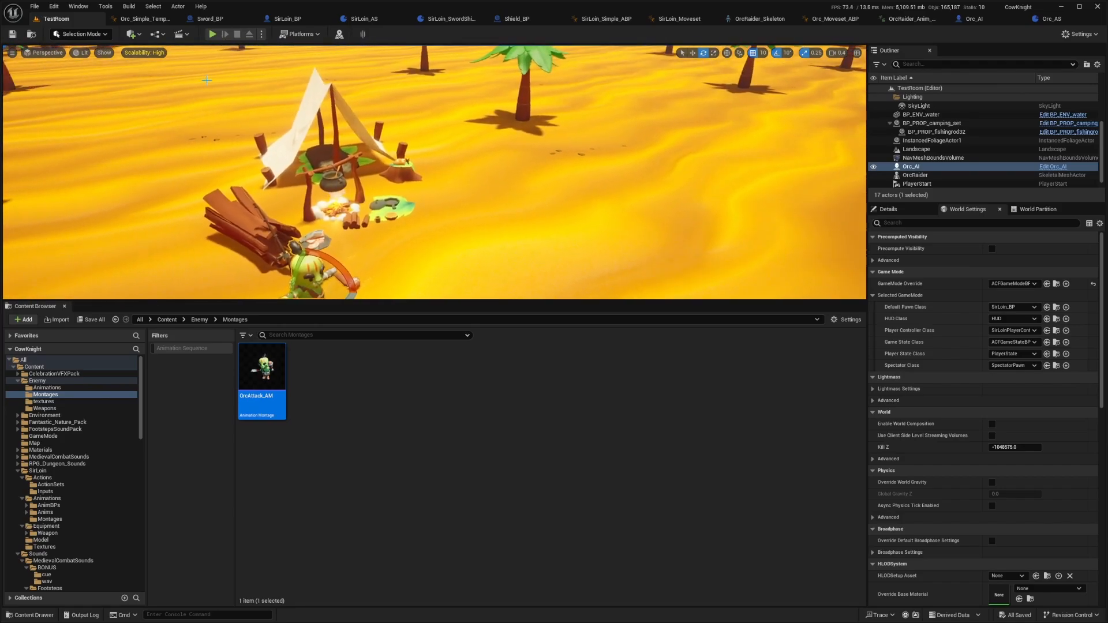
key("F11")
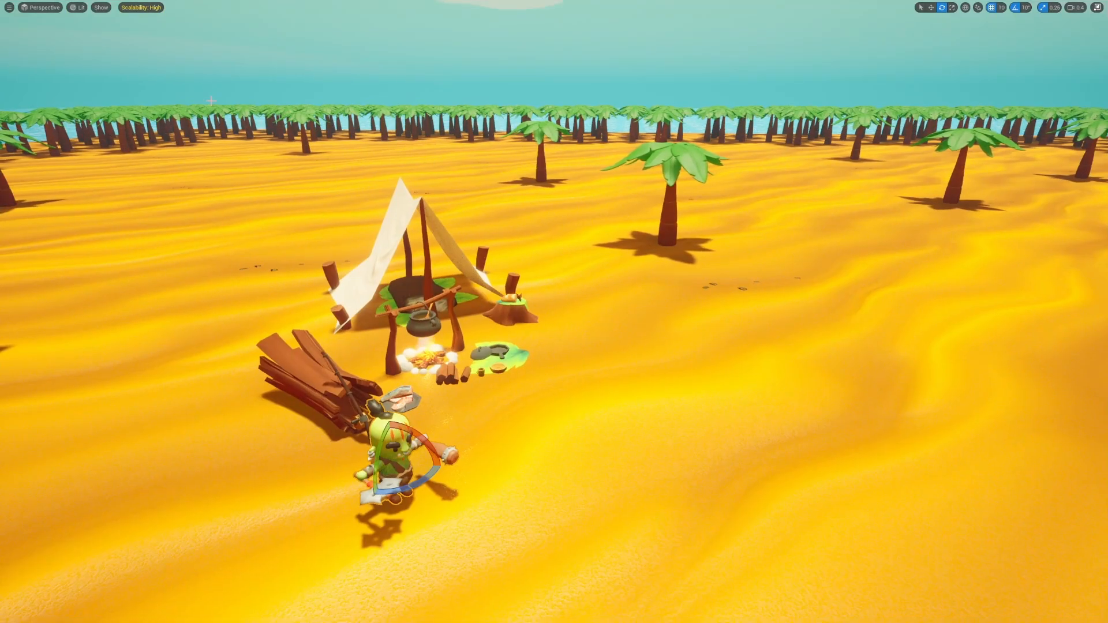
key("alt+p")
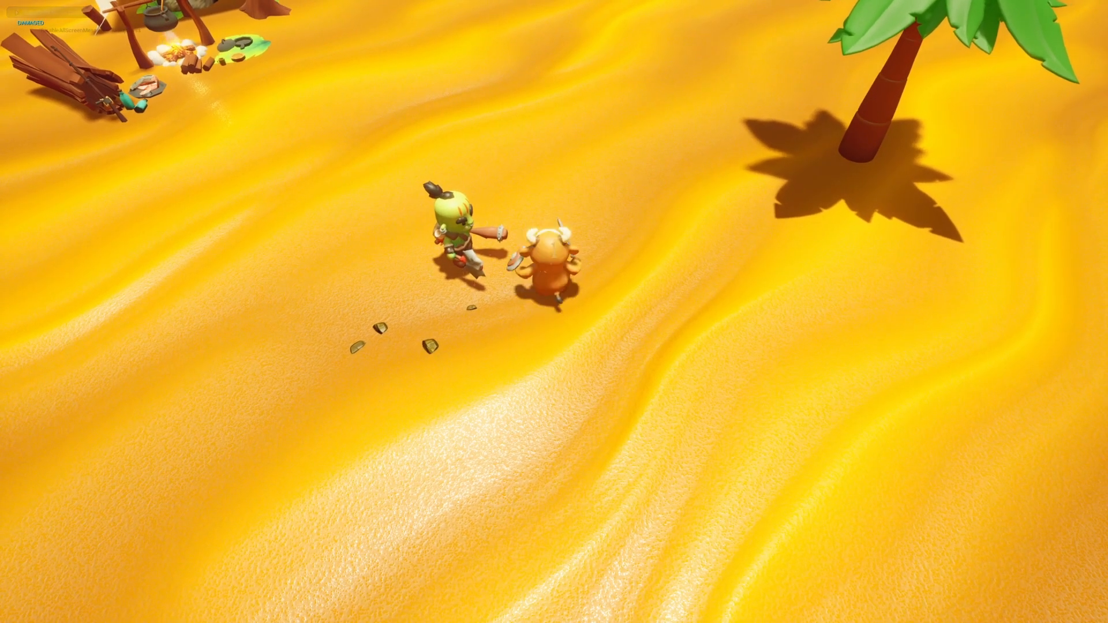
key("w")
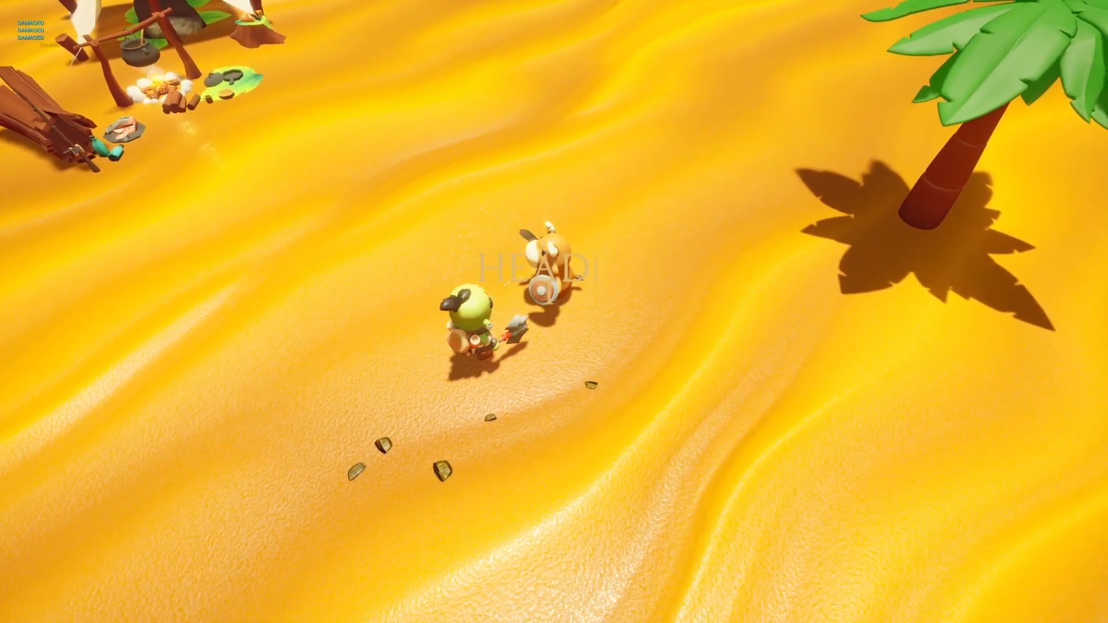
key("d")
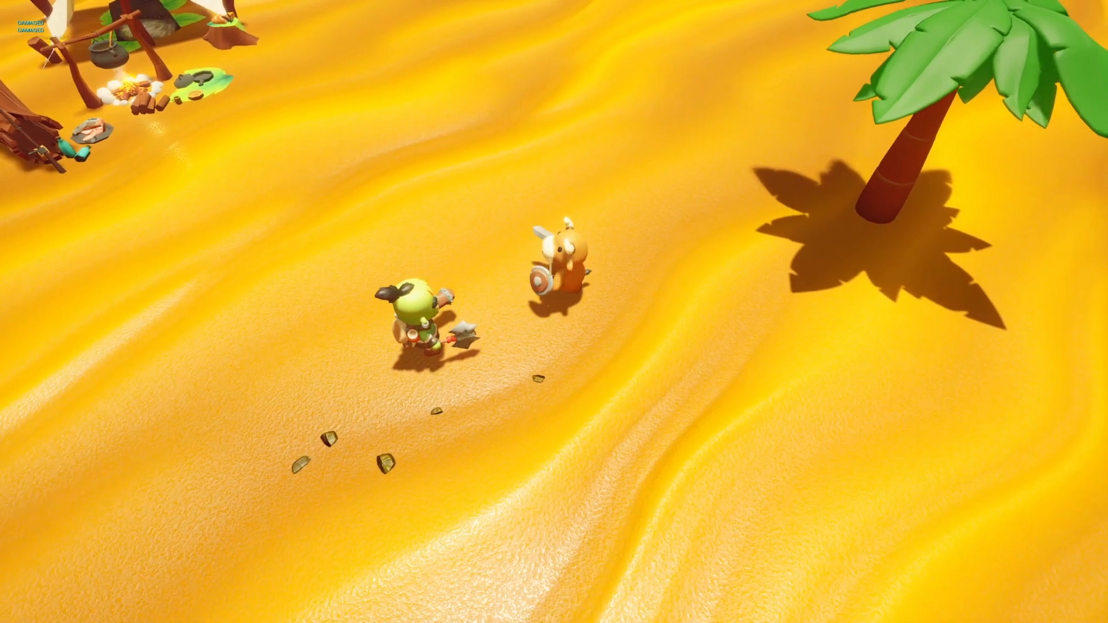
key("a")
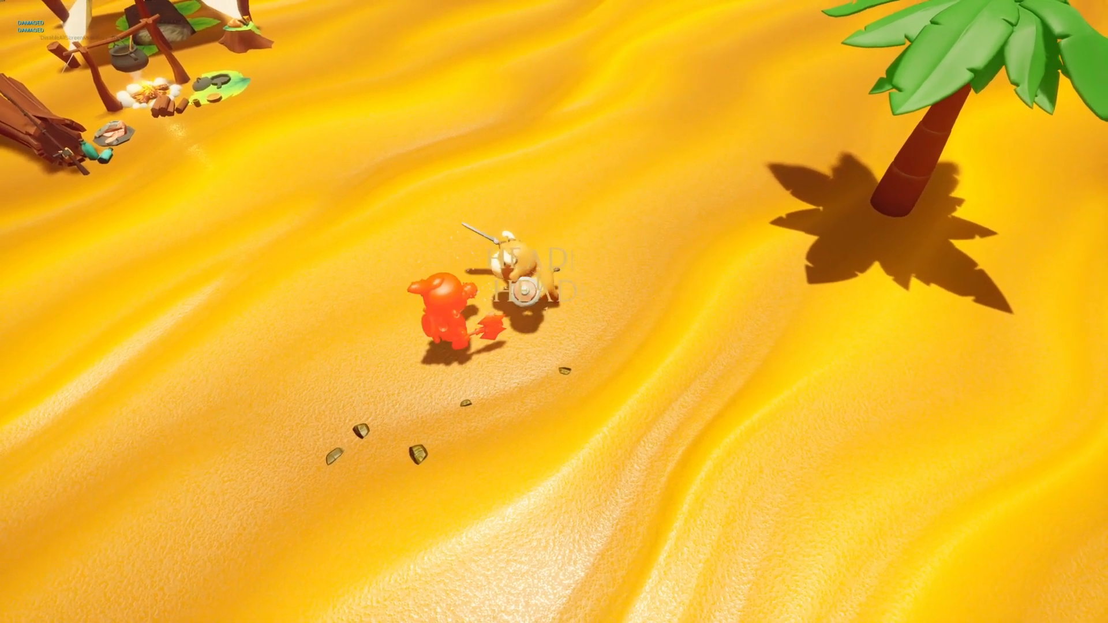
key("s")
key("a")
key("d")
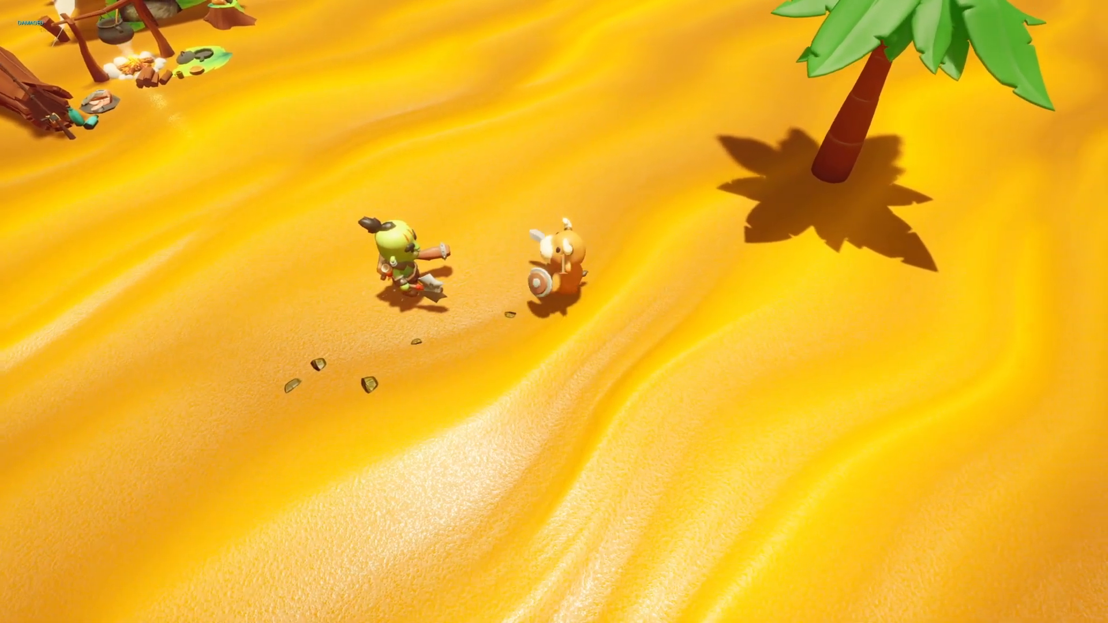
key("Escape")
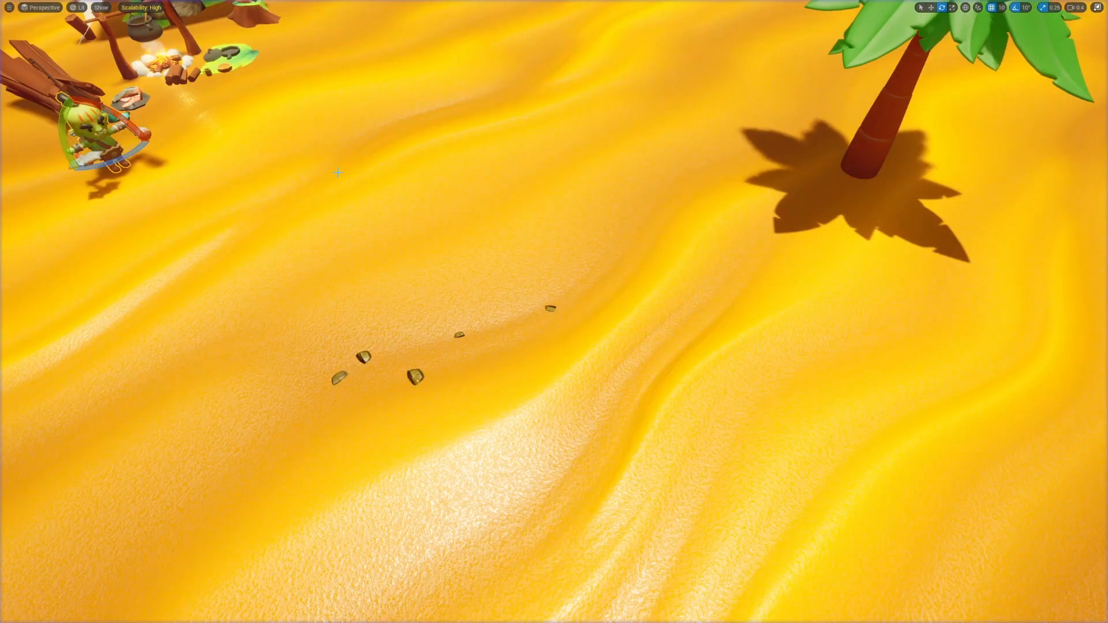
key("F11")
right_click_drag(844, 134, 850, 62)
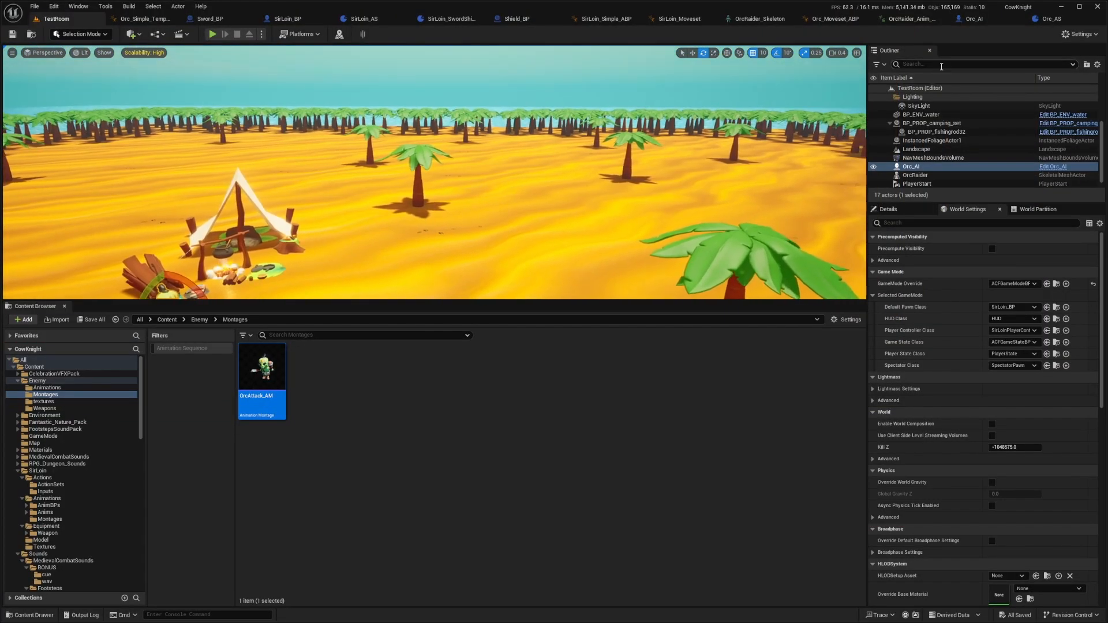
Filter the Outliner by "nav" and enlarge the level viewport
left_click(941, 65)
type("nav")
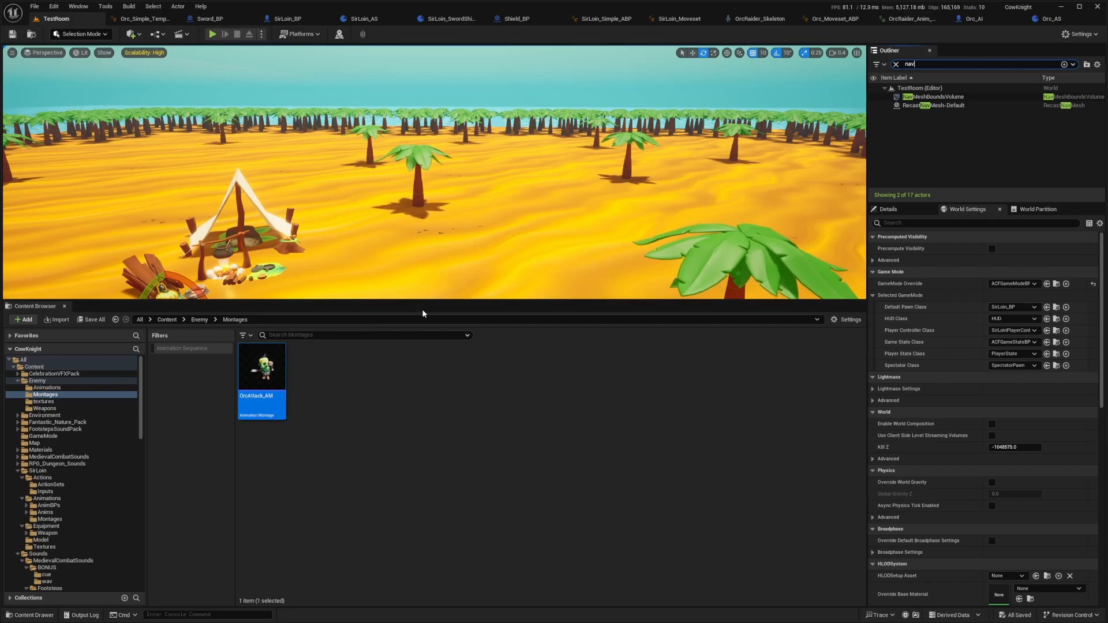
left_click_drag(425, 301, 426, 381)
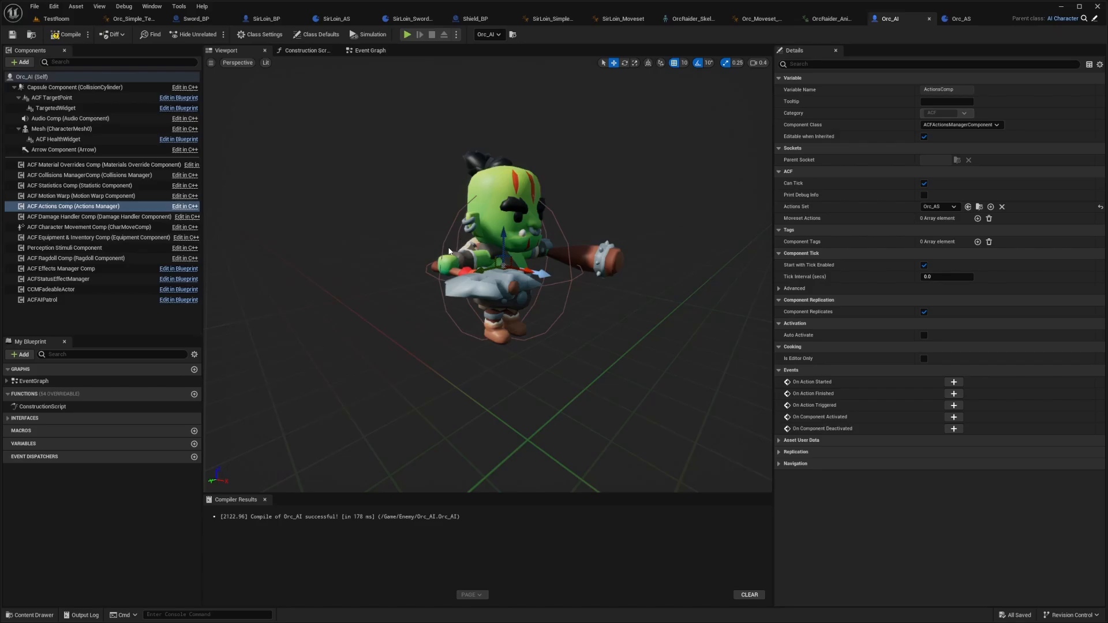
Add two Damage Traces entries to Orc_AI's ACF Collisions Manager component, naming the first one dae
right_click_drag(477, 235, 538, 235)
key("w")
key("e")
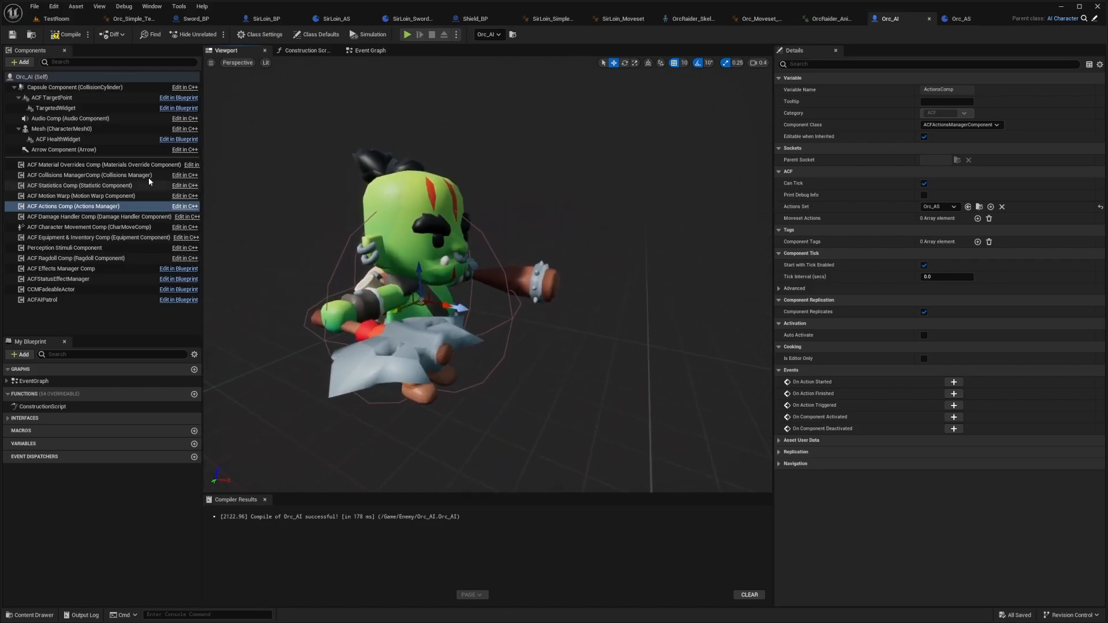
left_click(81, 175)
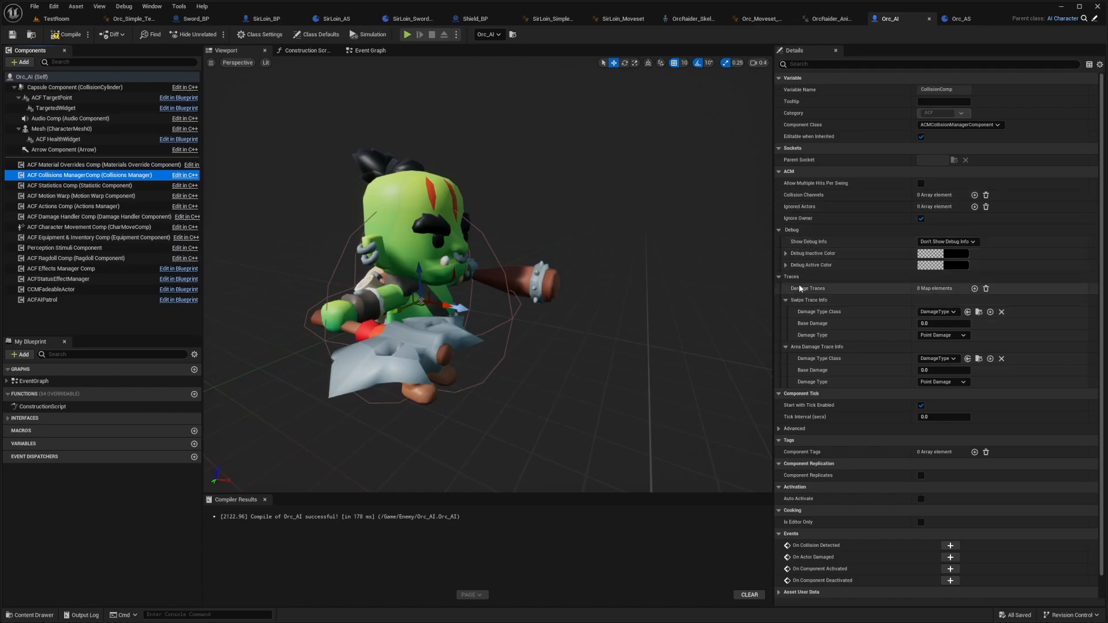
left_click(974, 290)
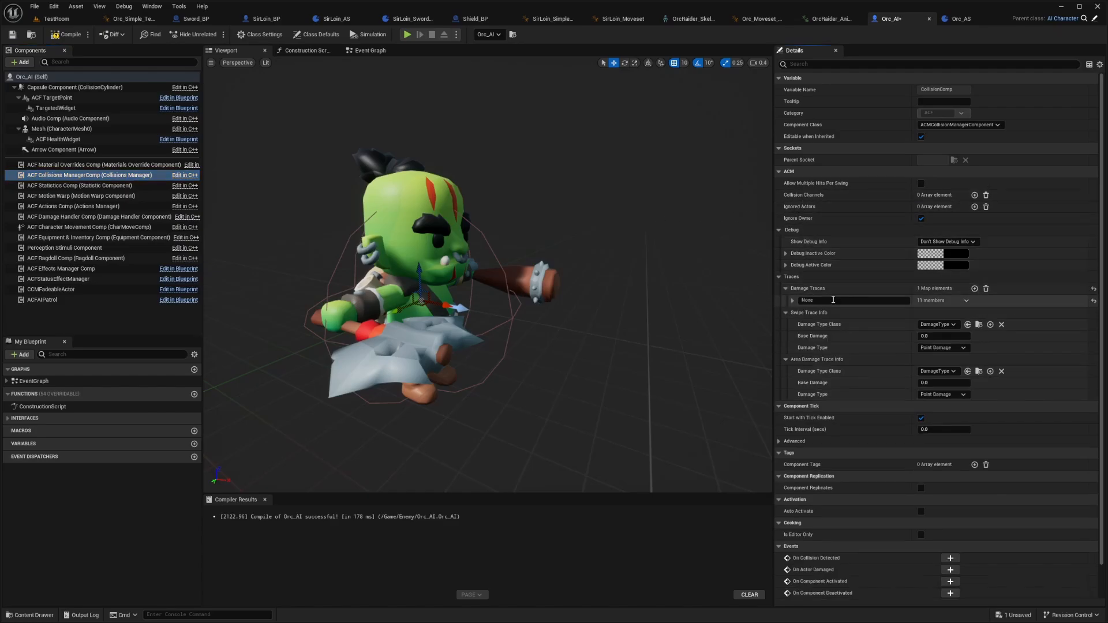
left_click(800, 305)
type("dae")
left_click(793, 301)
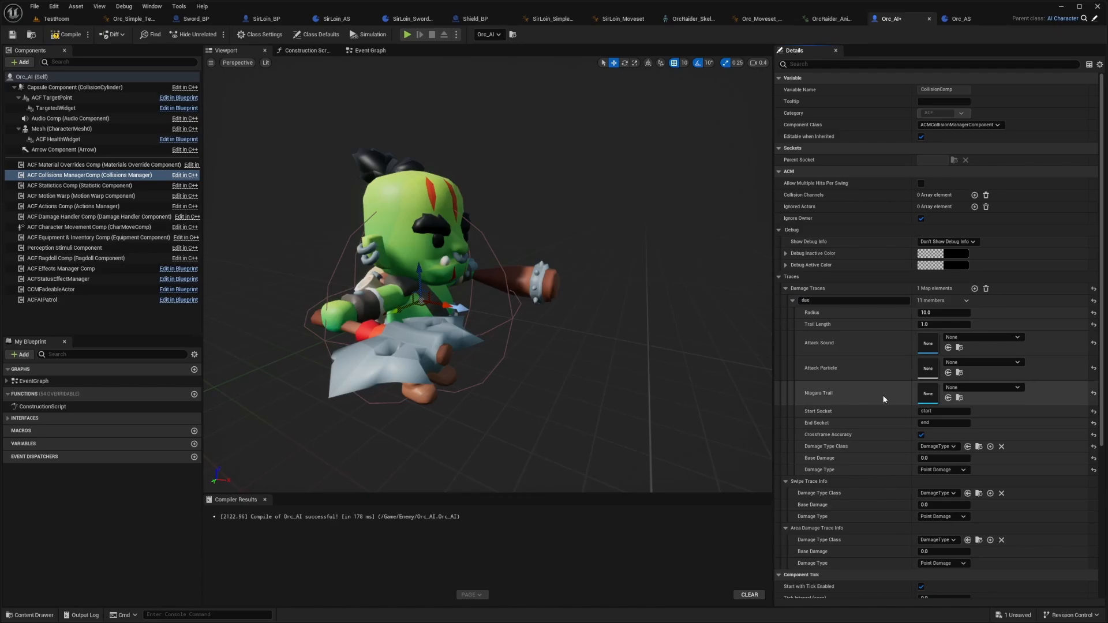
left_click(975, 289)
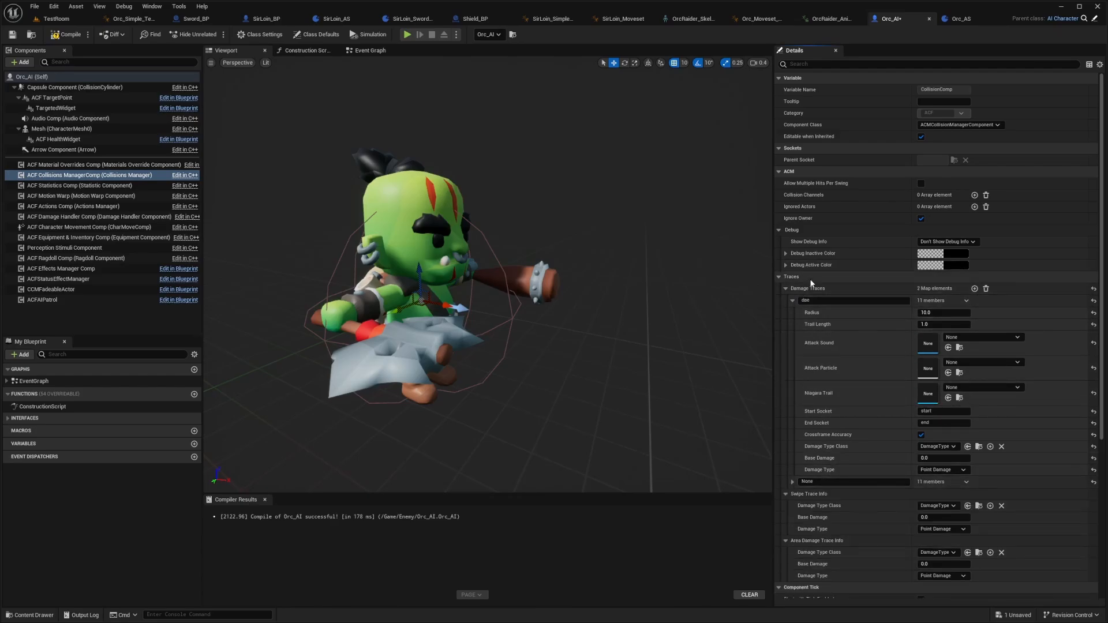
Set the first damage trace's Damage Type Class to ACFCutDamageType
left_click(938, 447)
type("acfc")
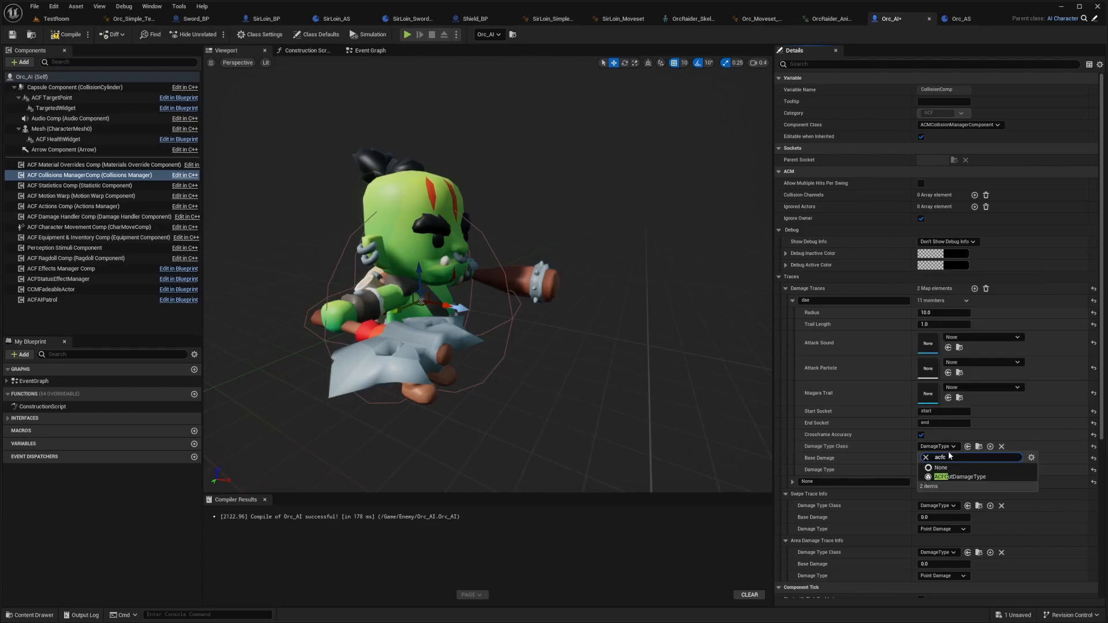
left_click(956, 478)
Rename the first damage trace RightWeapon, name the second one LeftWeapon, and save Orc_AI
scroll(808, 375, "down", 4)
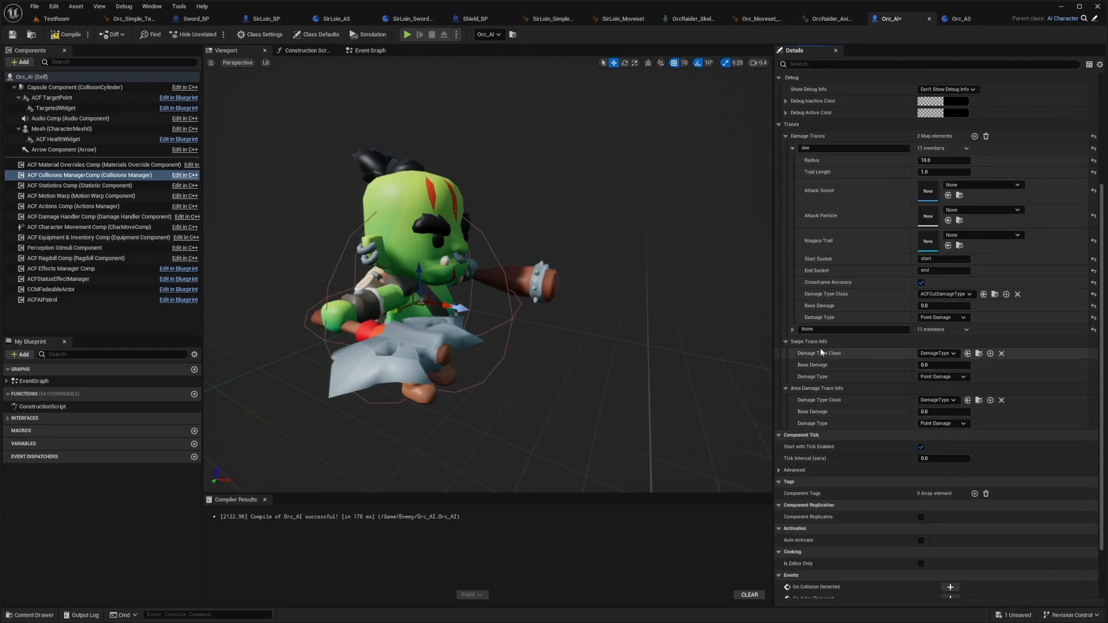
left_click(792, 330)
left_click(825, 148)
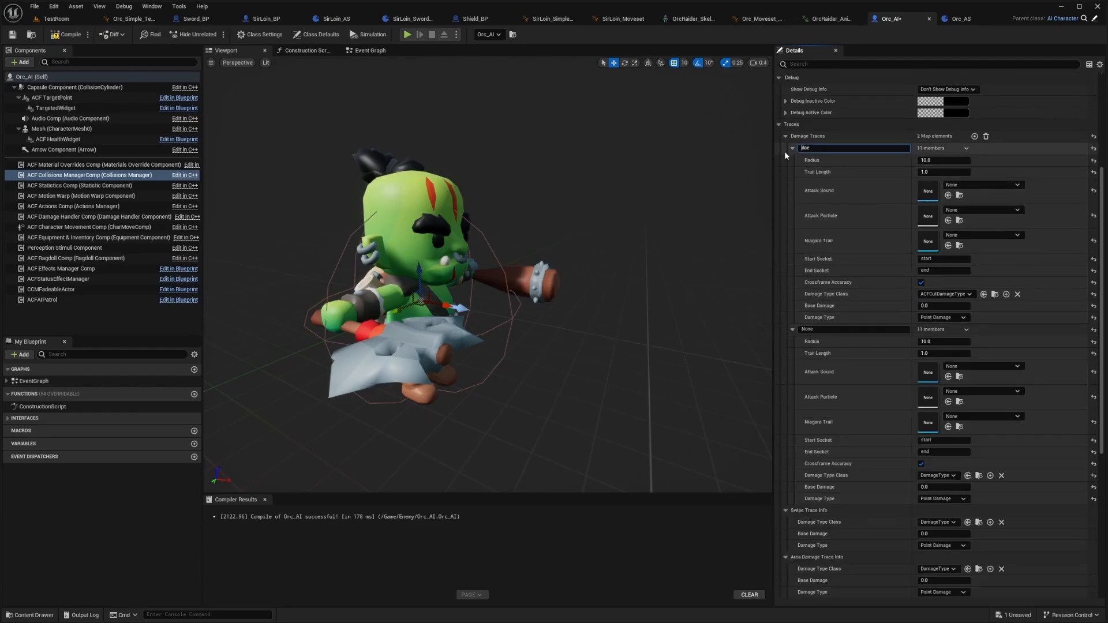
key("ctrl+a")
key("BackSpace")
type("Right")
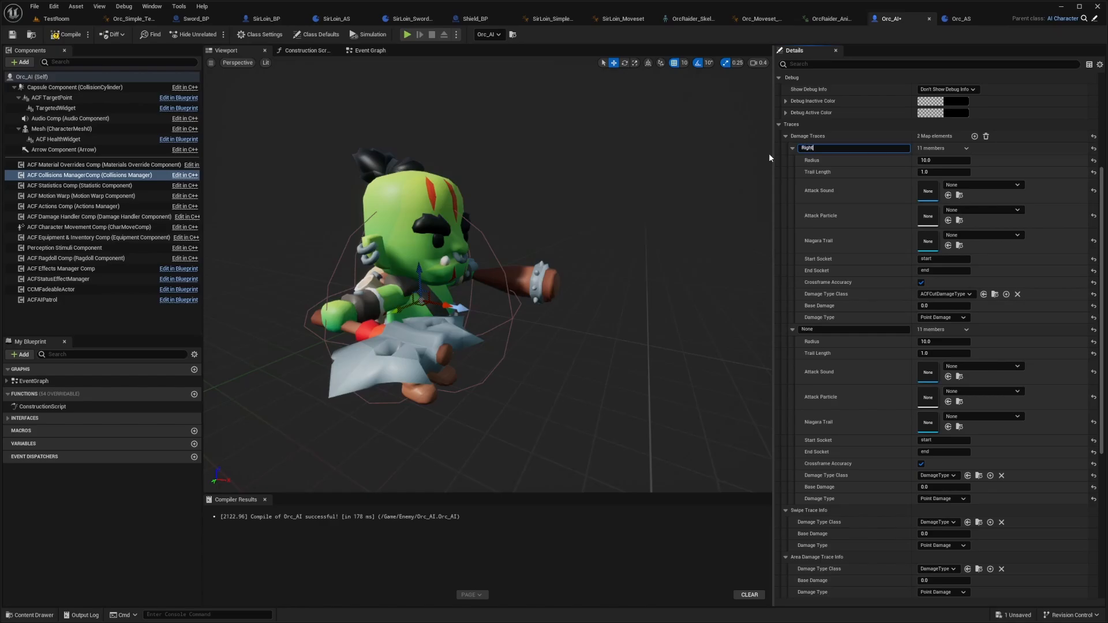
type("Weapon")
left_click(826, 330)
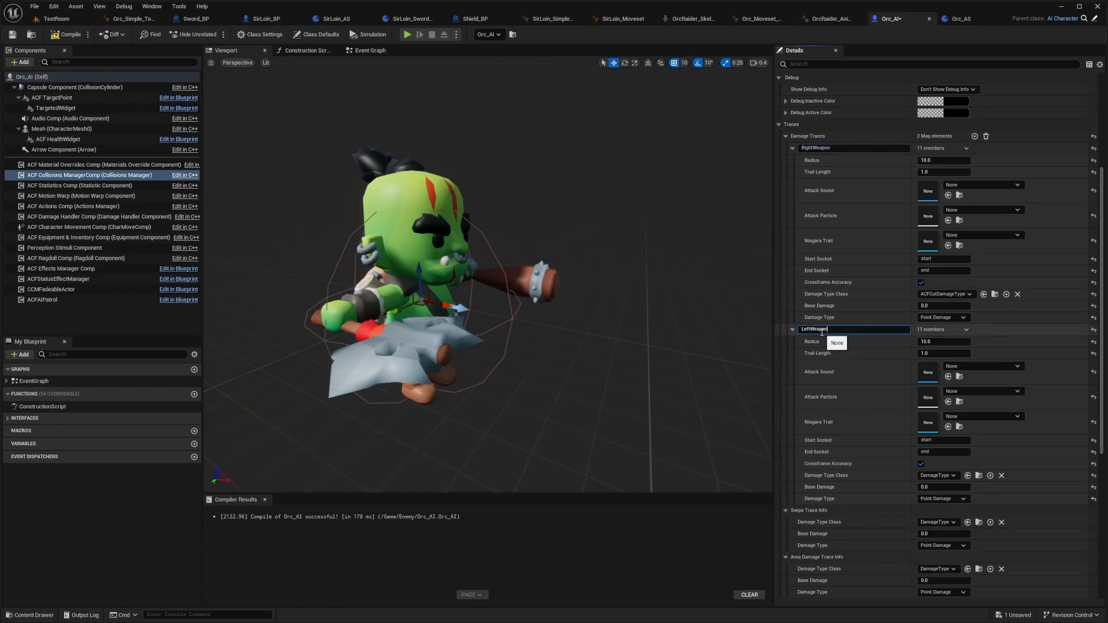
key("Return")
key("ctrl+s")
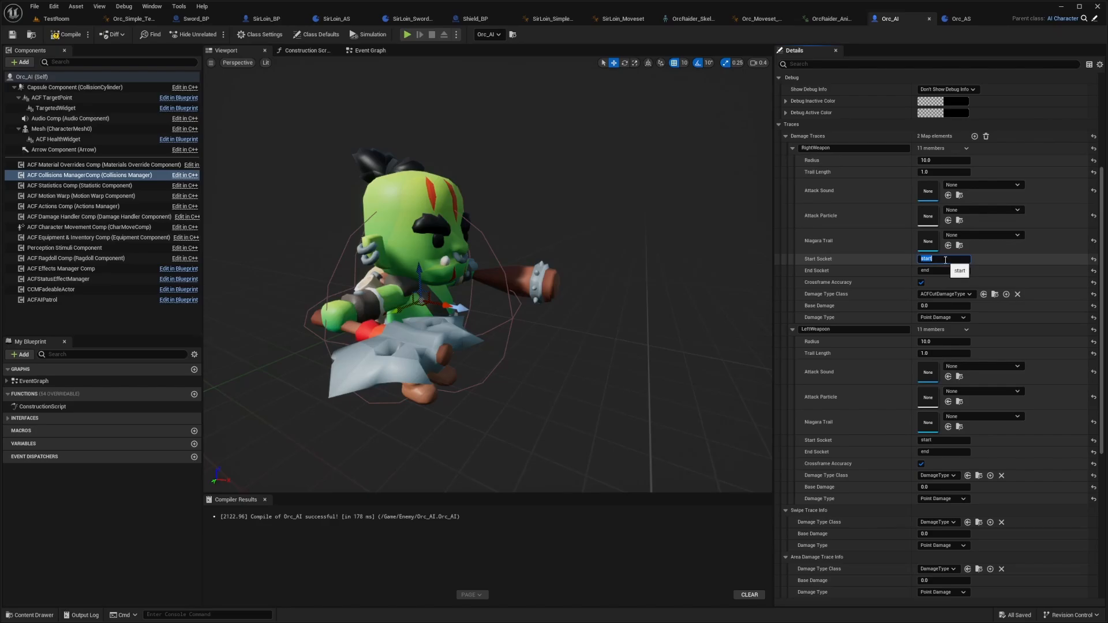
Open the OrcRaider skeletal mesh and add a socket named start to the Orc_Club bone
left_click(437, 247)
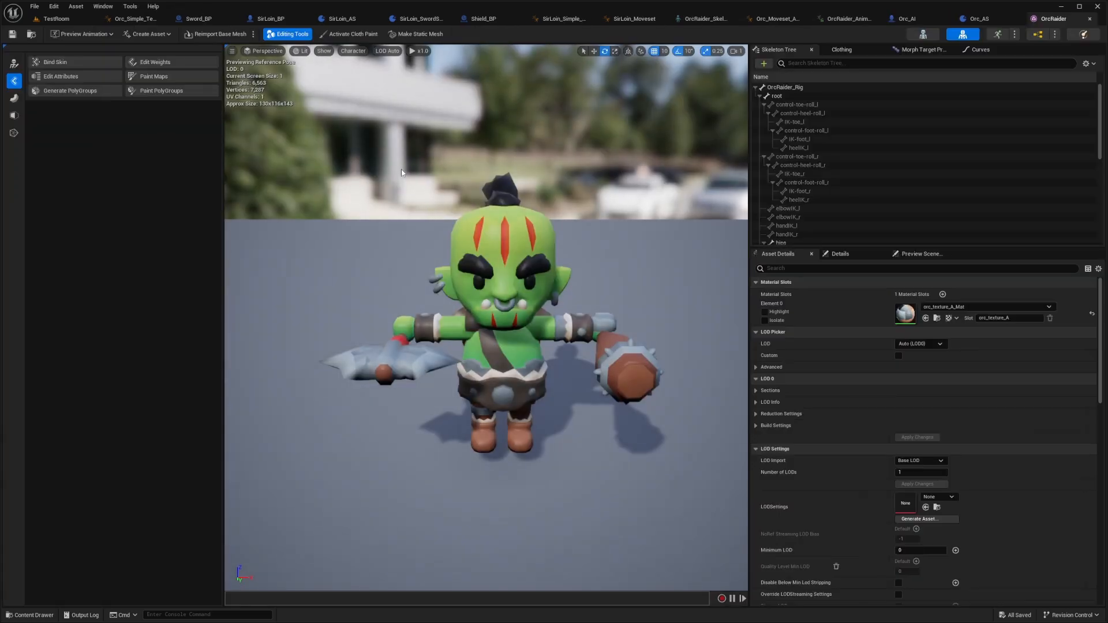
key("w")
right_click_drag(472, 224, 565, 231)
key("a")
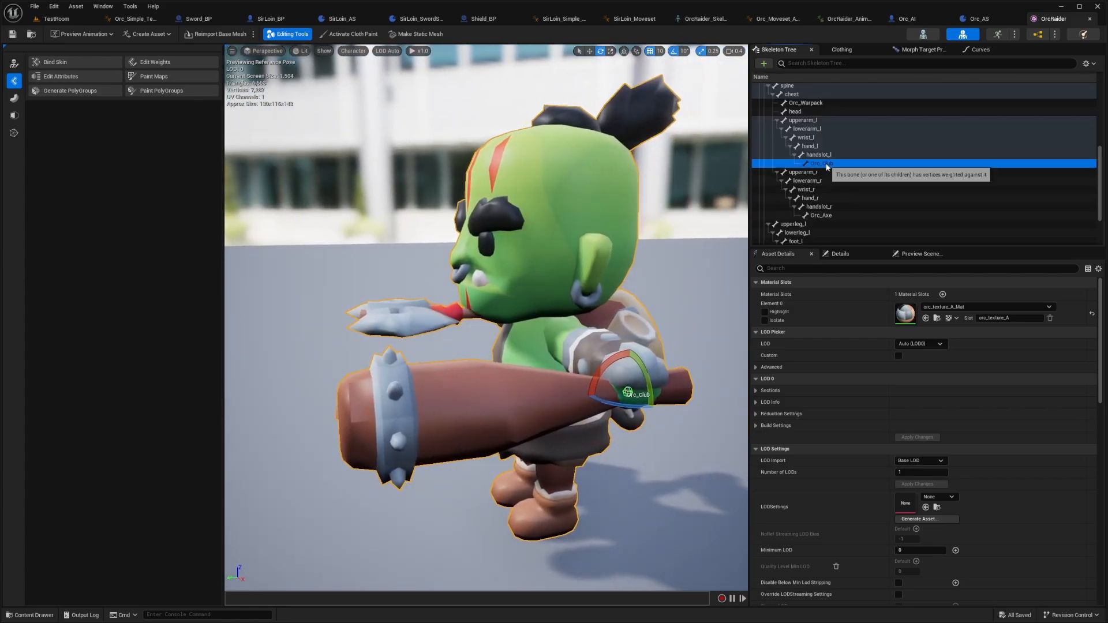
right_click(826, 164)
left_click(851, 210)
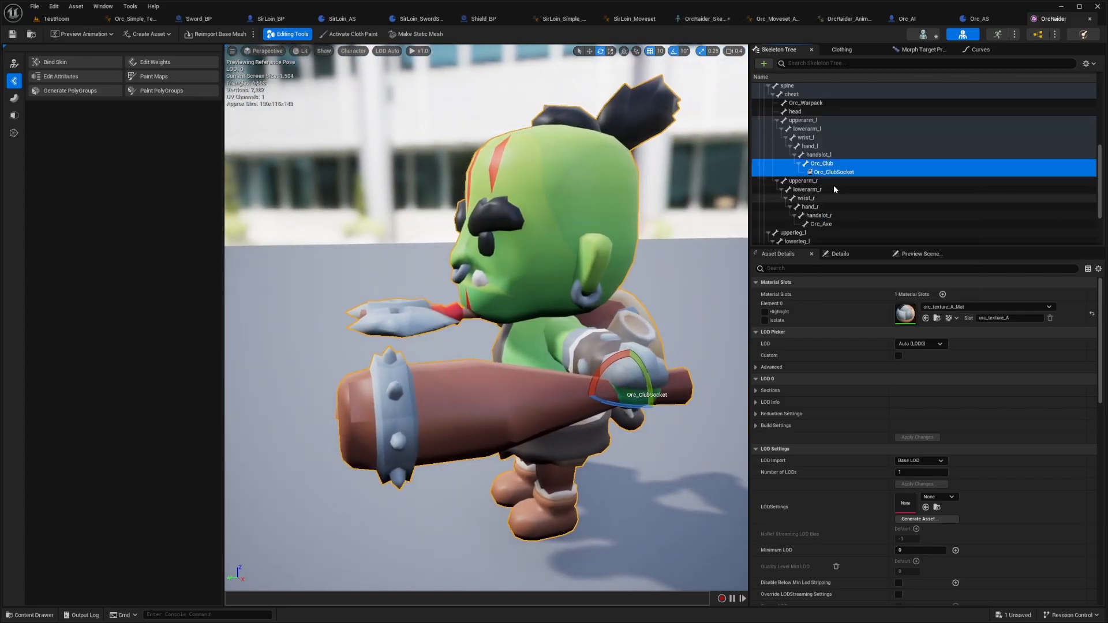
type("start")
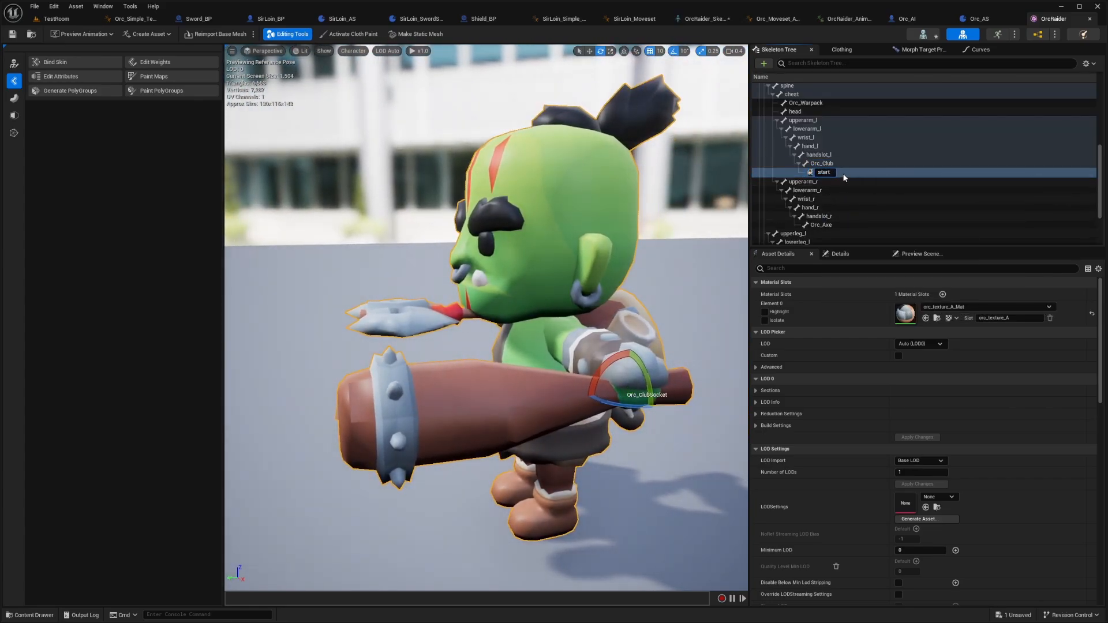
key("Return")
Add a second socket named end to the Orc_Club bone
right_click(819, 167)
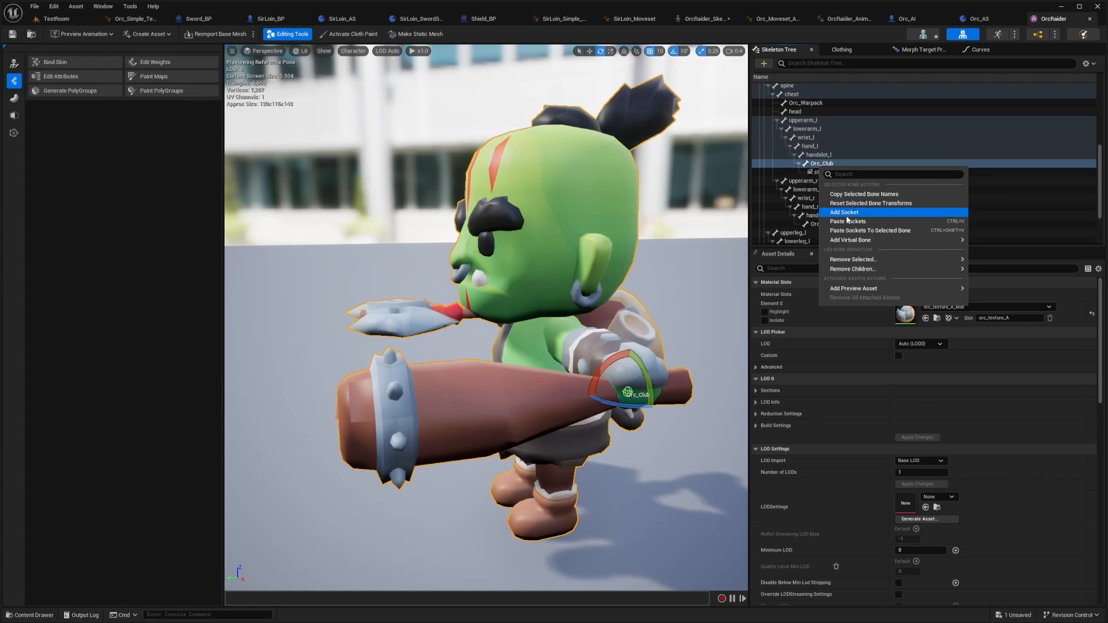
left_click(847, 214)
type("e")
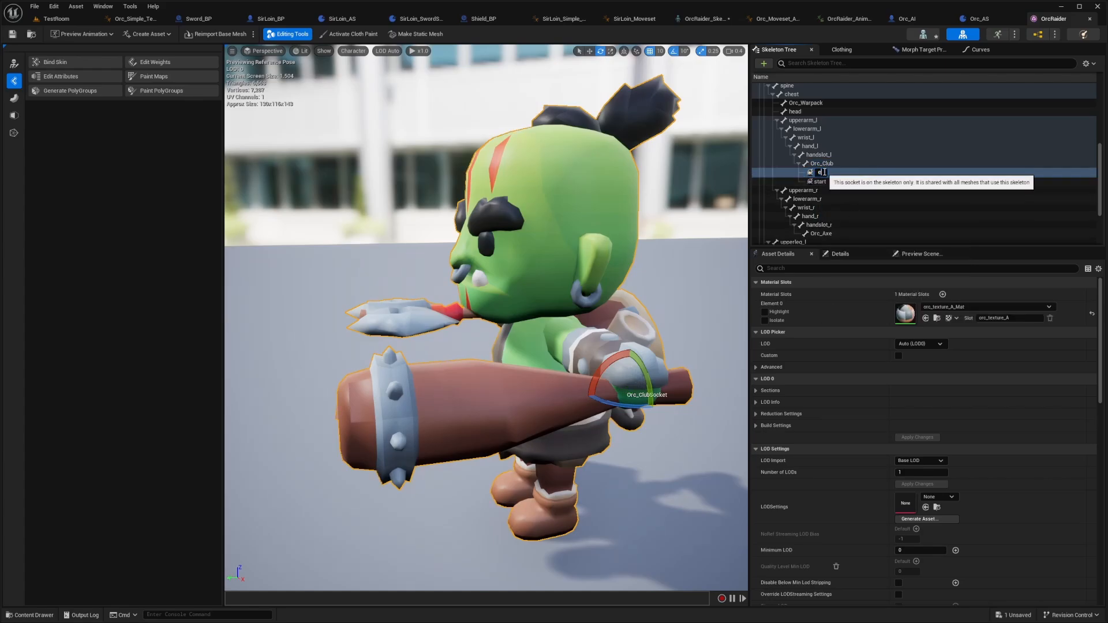
type("nd")
key("Return")
Move the end socket out along the club to just past the tip of its spiked head
key("w")
left_click_drag(569, 326, 575, 364, "alt")
left_click_drag(263, 375, 402, 367, "alt")
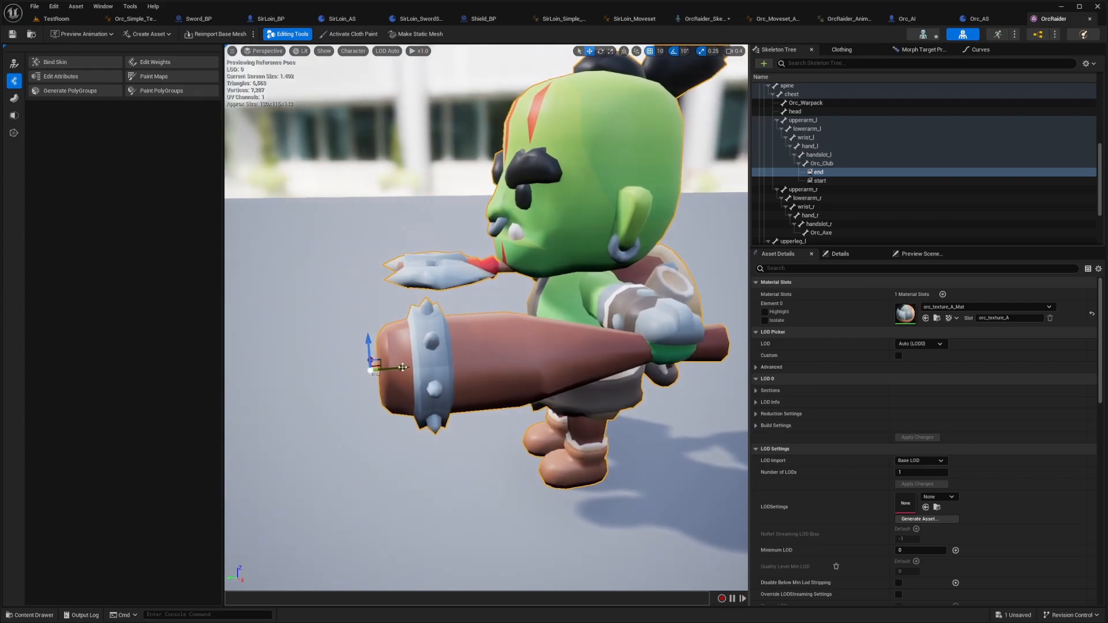
left_click(345, 344)
left_click_drag(345, 344, 438, 341, "alt")
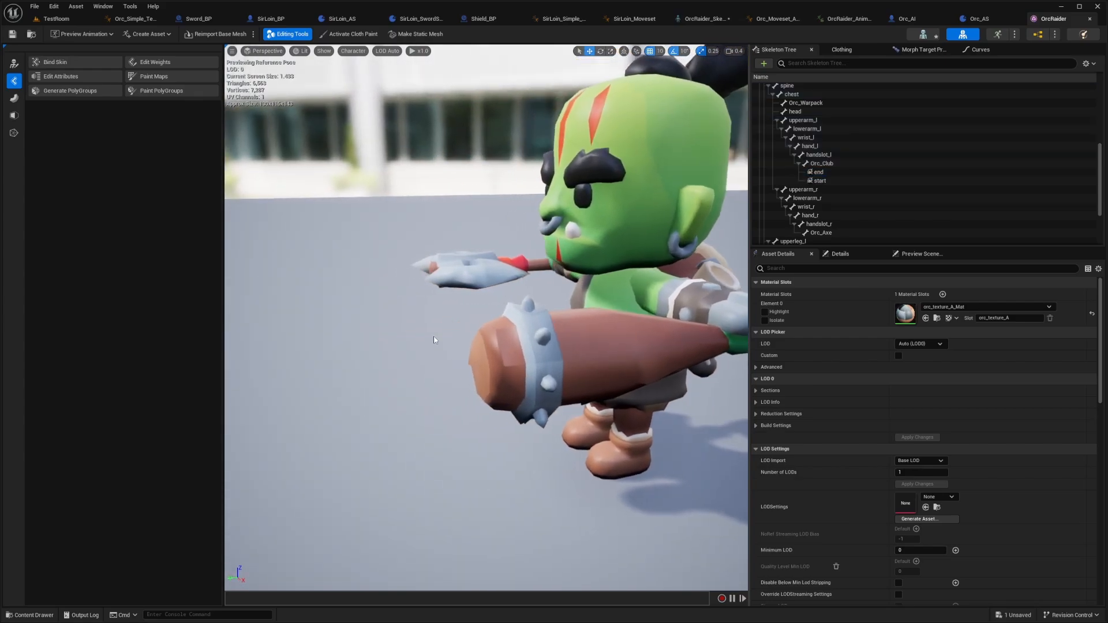
left_click(819, 172)
key("f")
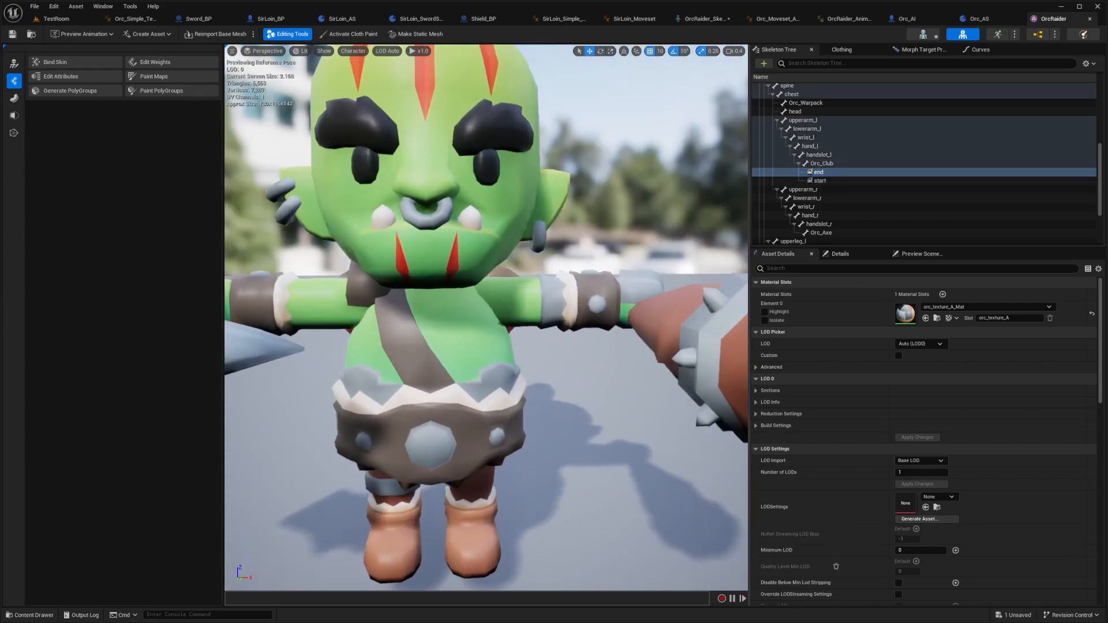
right_click_drag(680, 139, 716, 168)
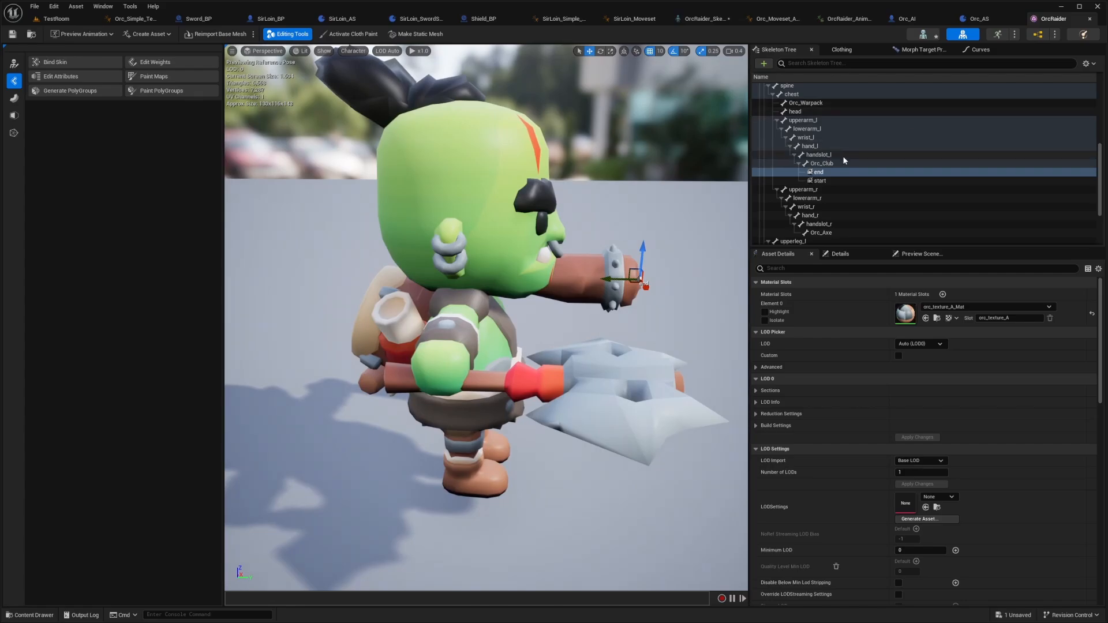
Add a socket named rStart to the Orc_Axe bone
scroll(829, 173, "down", 3)
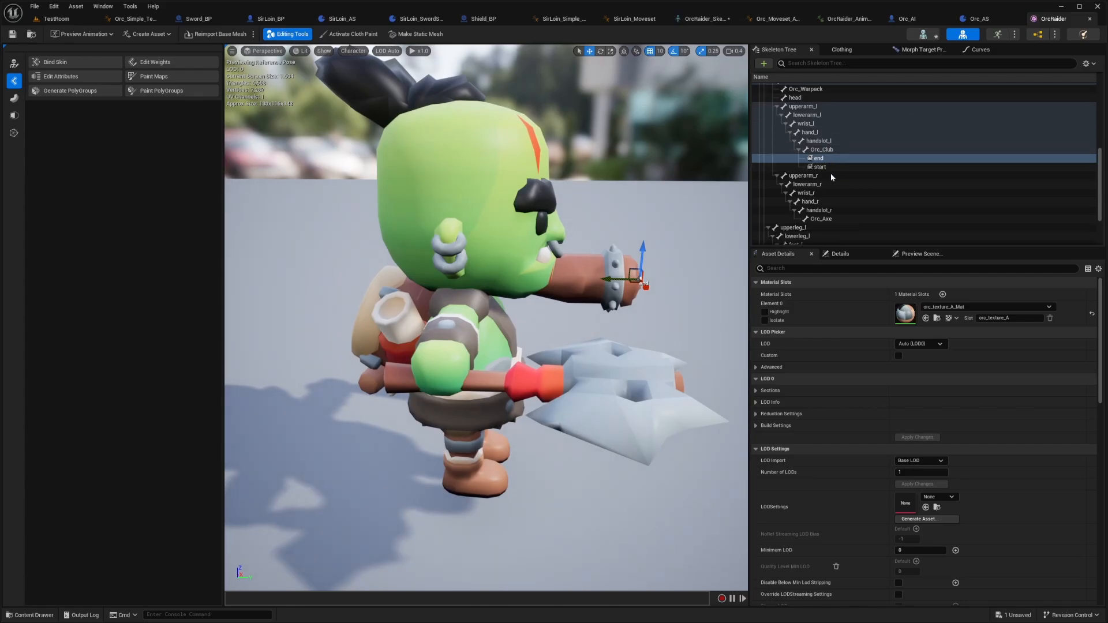
left_click(821, 191)
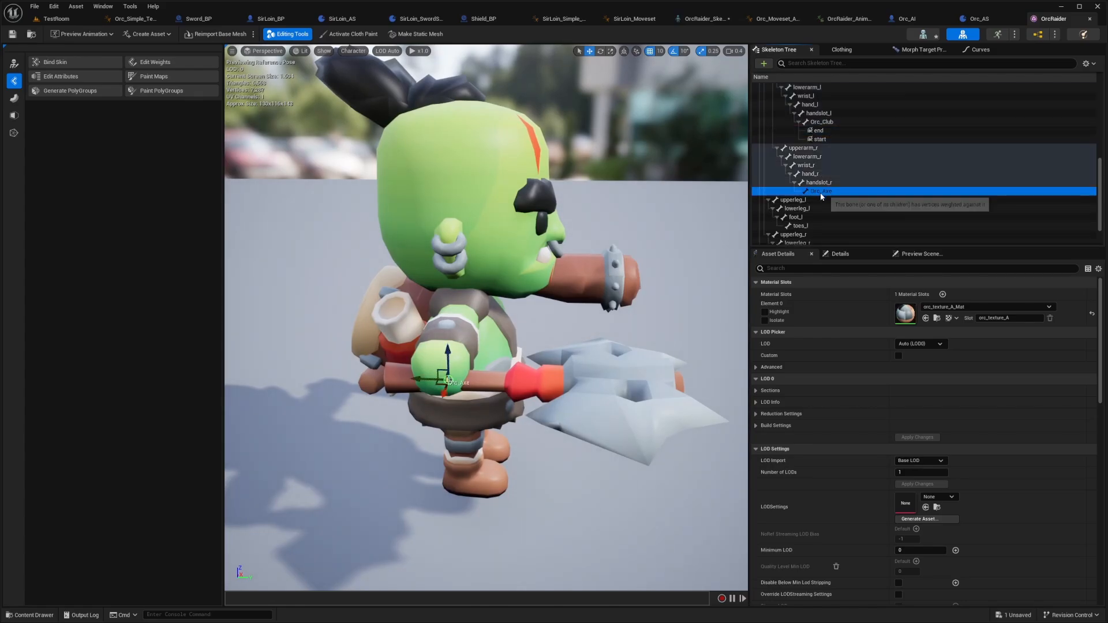
right_click(824, 192)
left_click(862, 239)
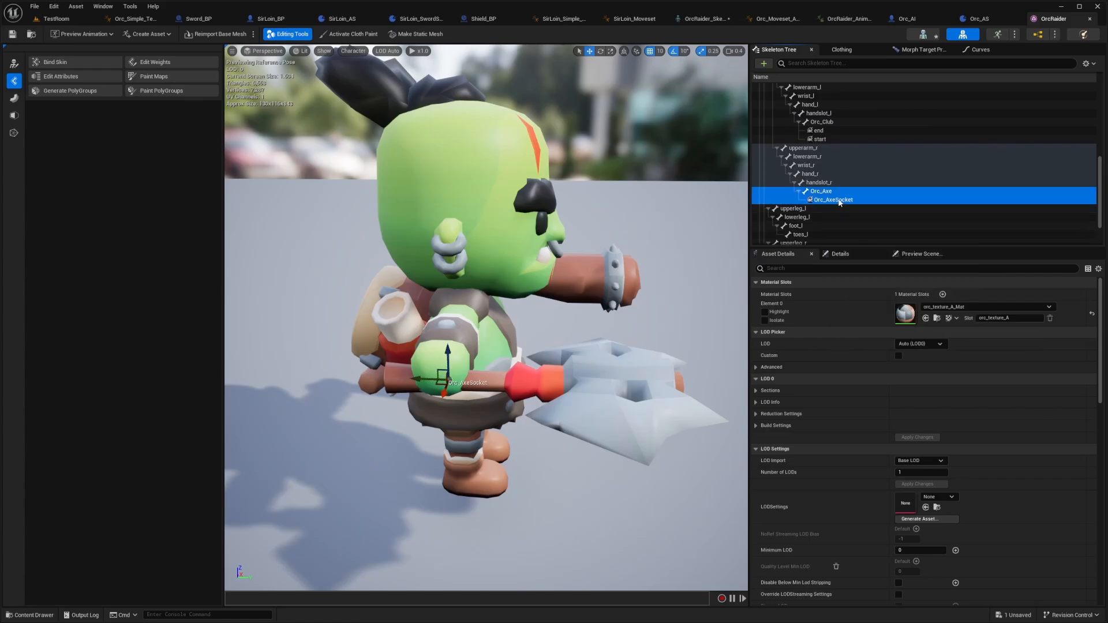
key("Return")
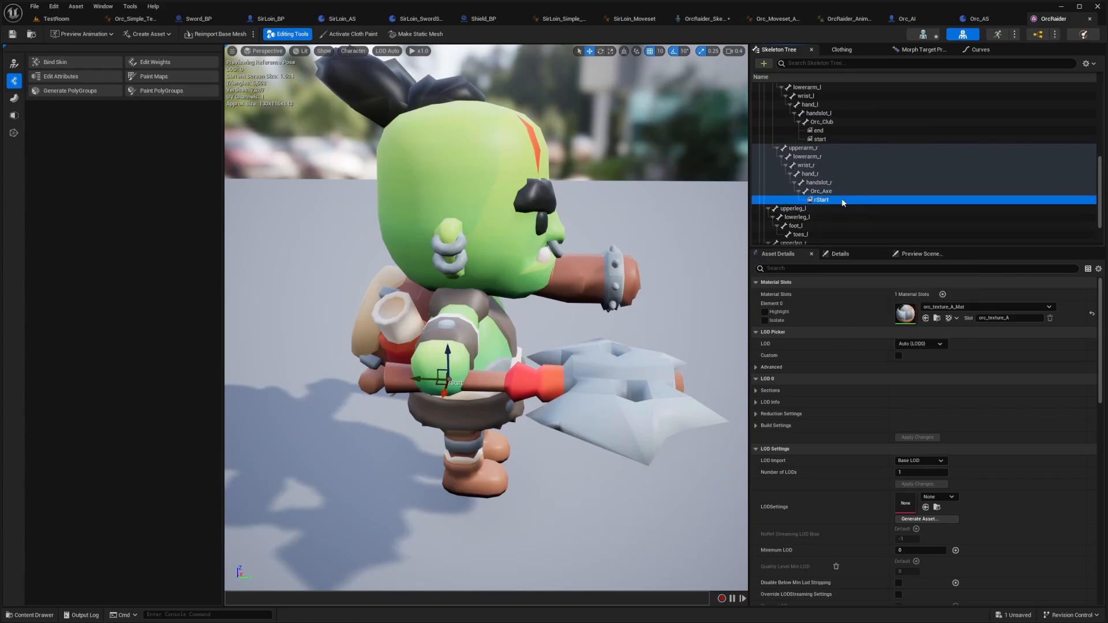
Add a socket named rEnd to the Orc_Axe bone and move it to the far end of the axe
left_click(831, 192)
right_click(834, 194)
left_click(863, 239)
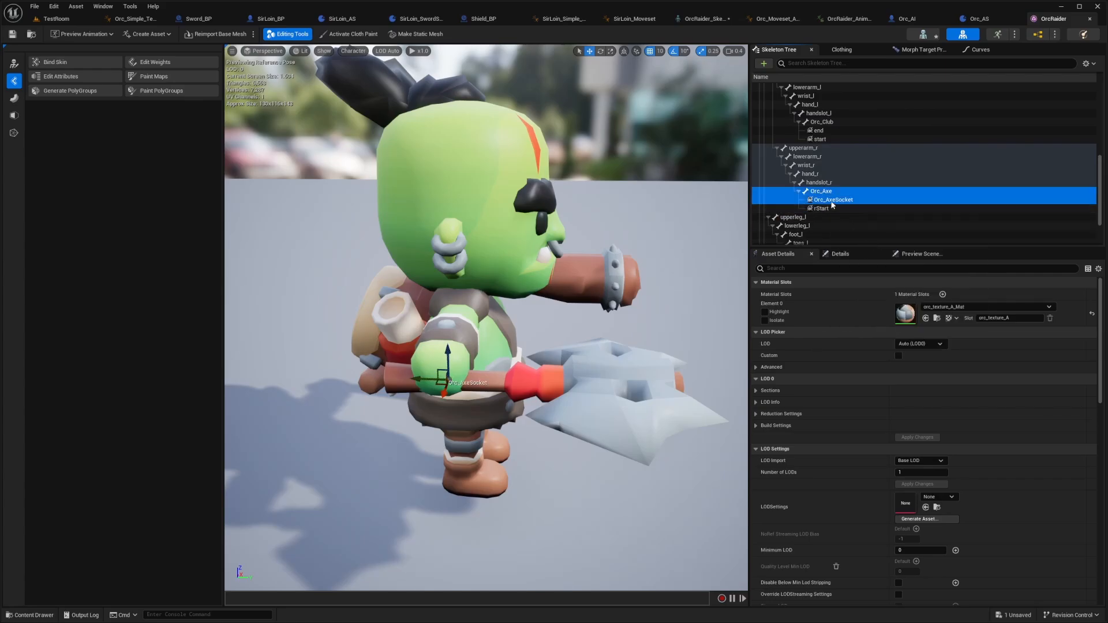
type("rEnd")
key("Return")
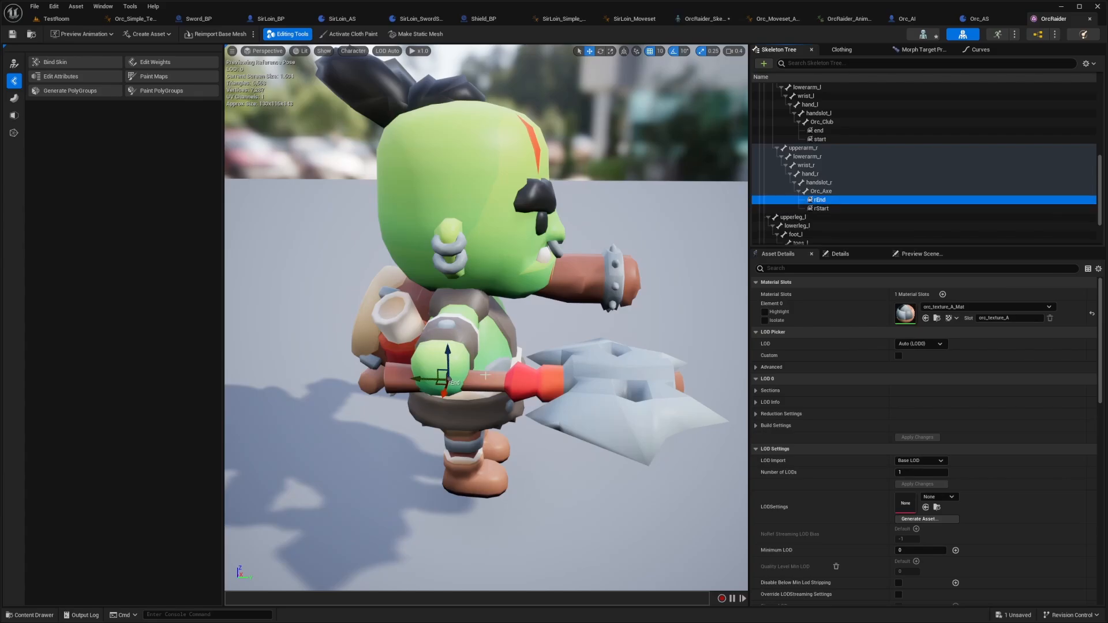
left_click_drag(425, 383, 166, 59)
left_click_drag(604, 124, 743, 64, "alt")
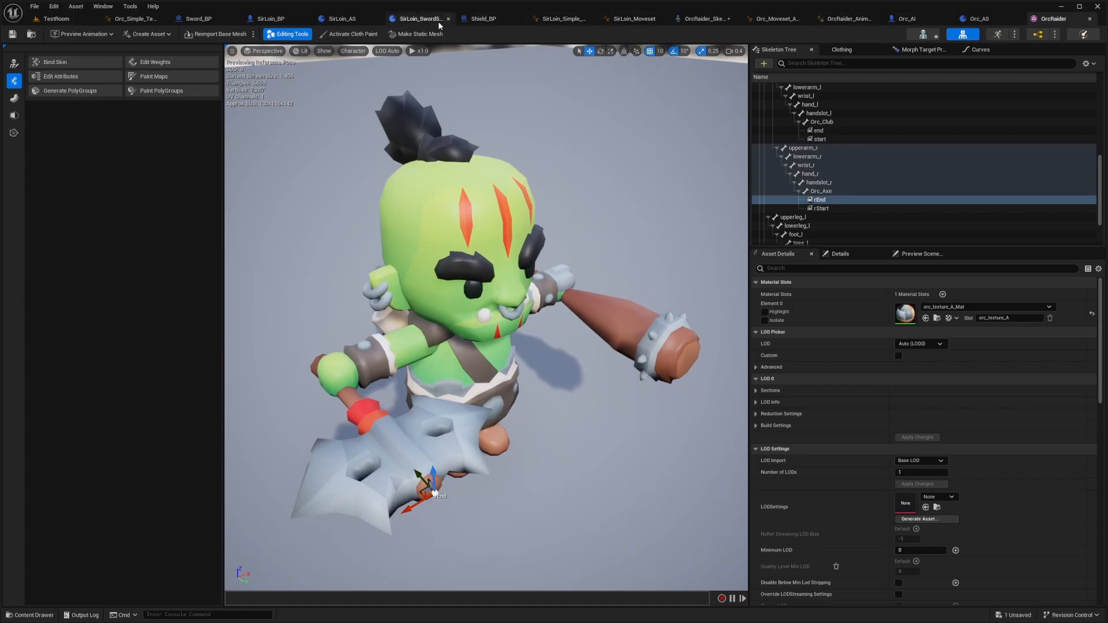
In Orc_AI's RightWeapon damage trace, set Start Socket to rStart and End Socket to rEnd, and compile the blueprint
left_click(912, 19)
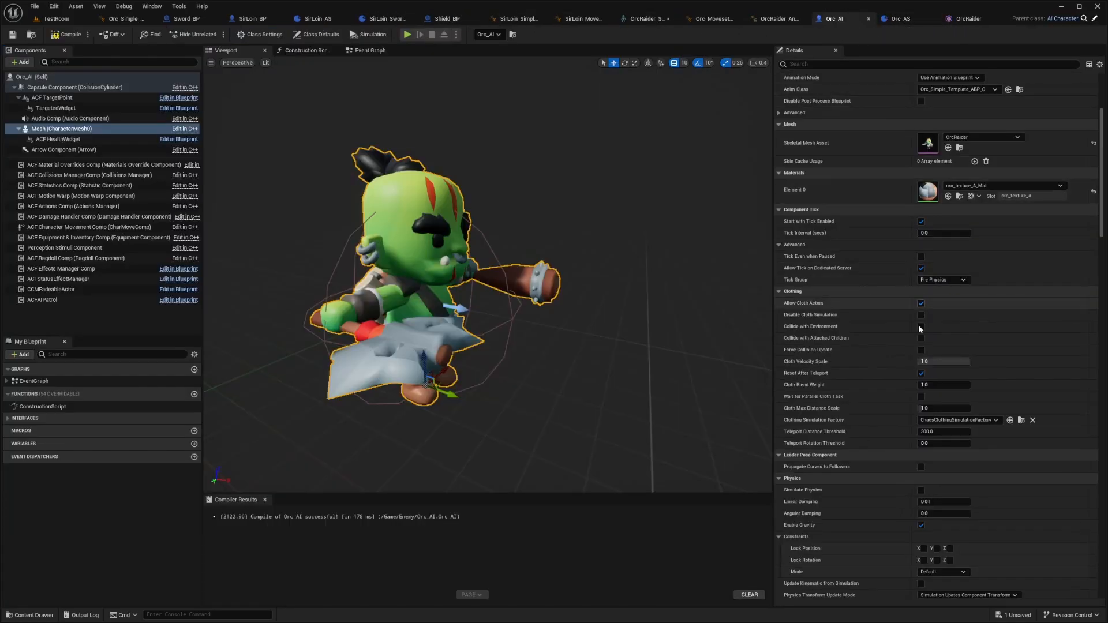
left_click(76, 176)
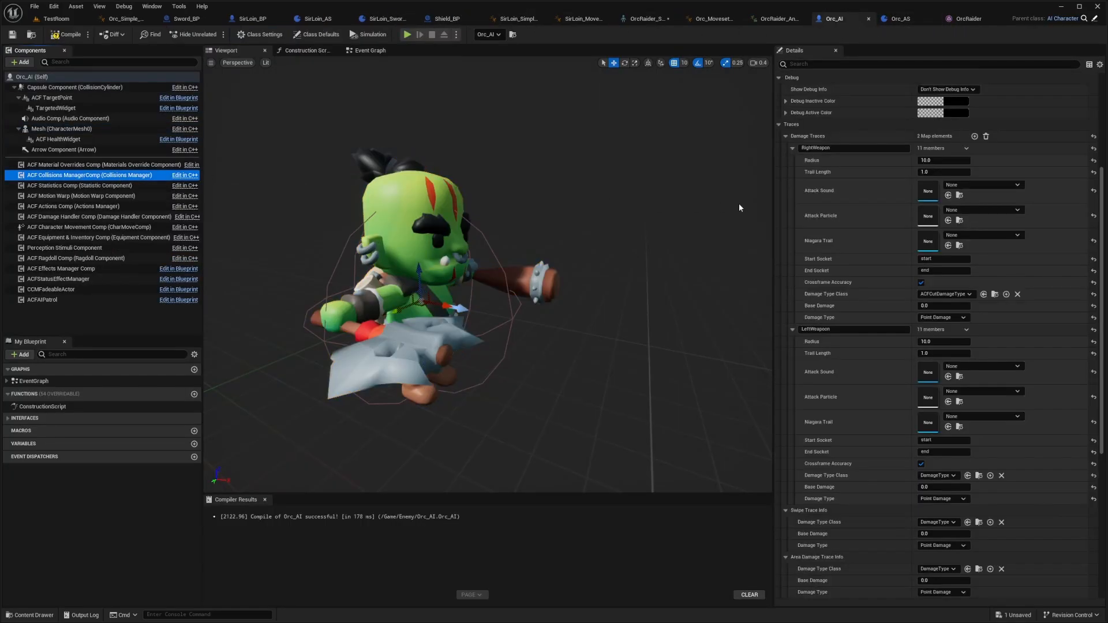
scroll(937, 430, "down", 1)
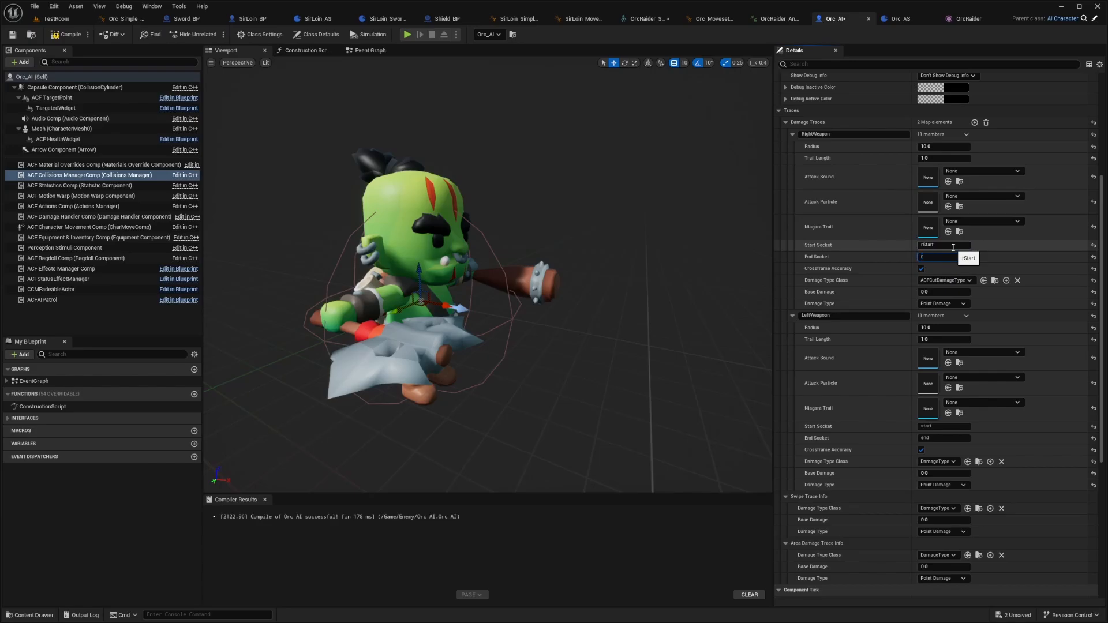
left_click(66, 35)
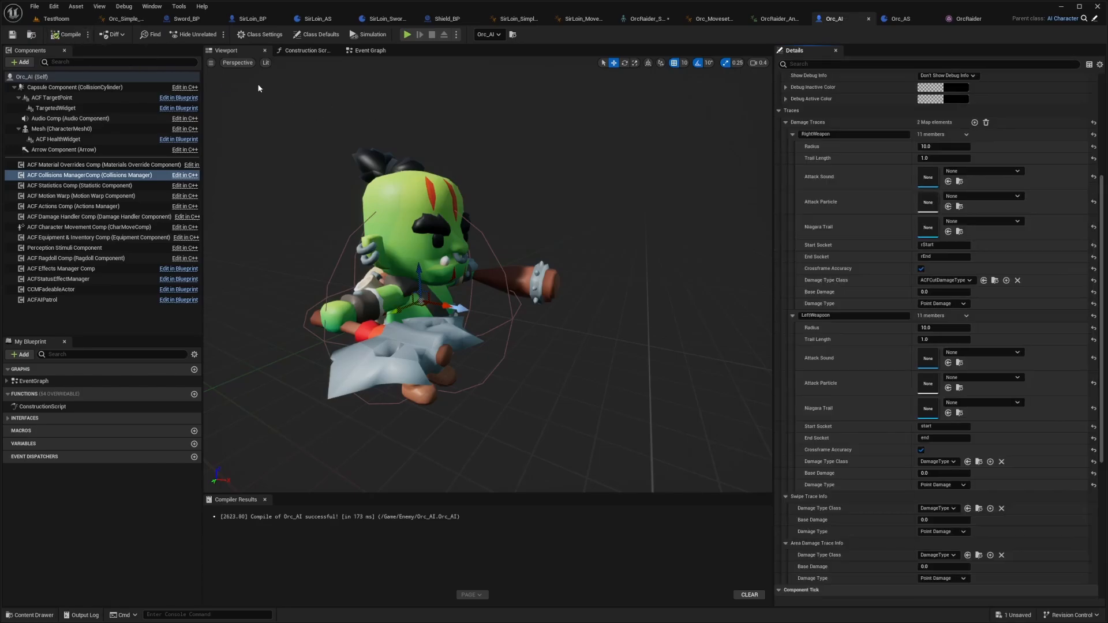
Playtest the TestRoom level, moving the player character around to test the orc's attacks
left_click(68, 20)
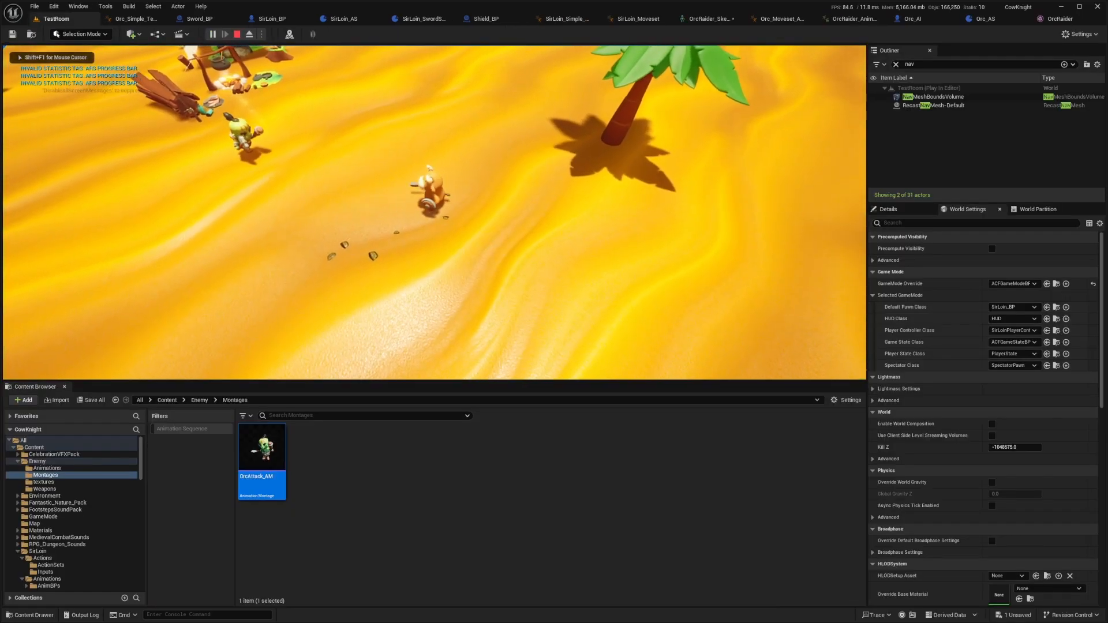
key("a")
key("d")
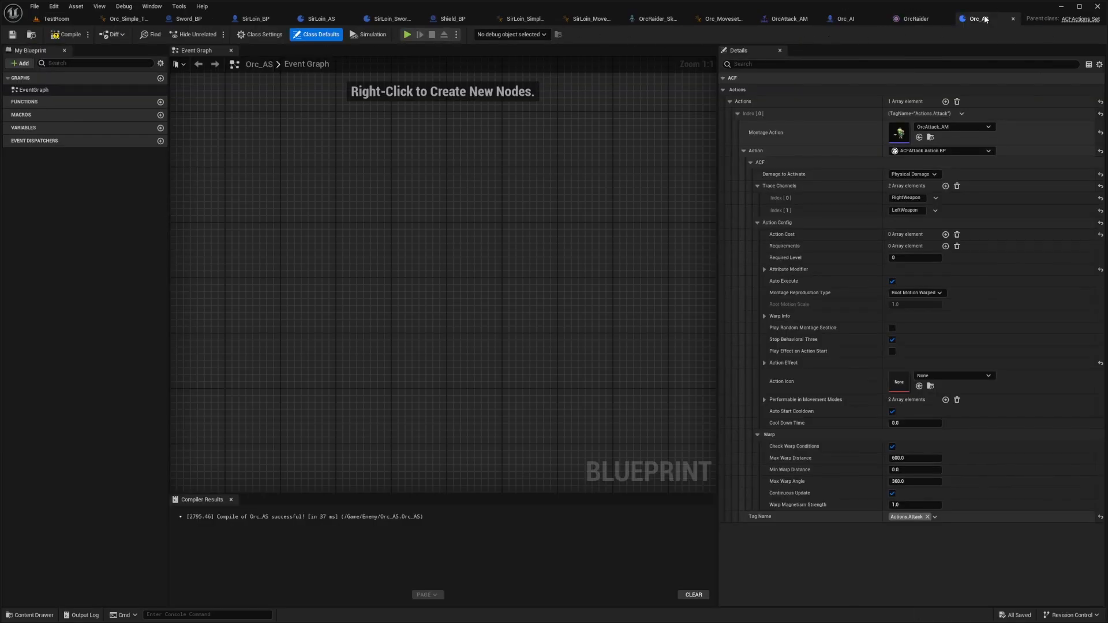
In Orc_AS, choose Physical Damage as the attack action's Damage to Activate
left_click(906, 175)
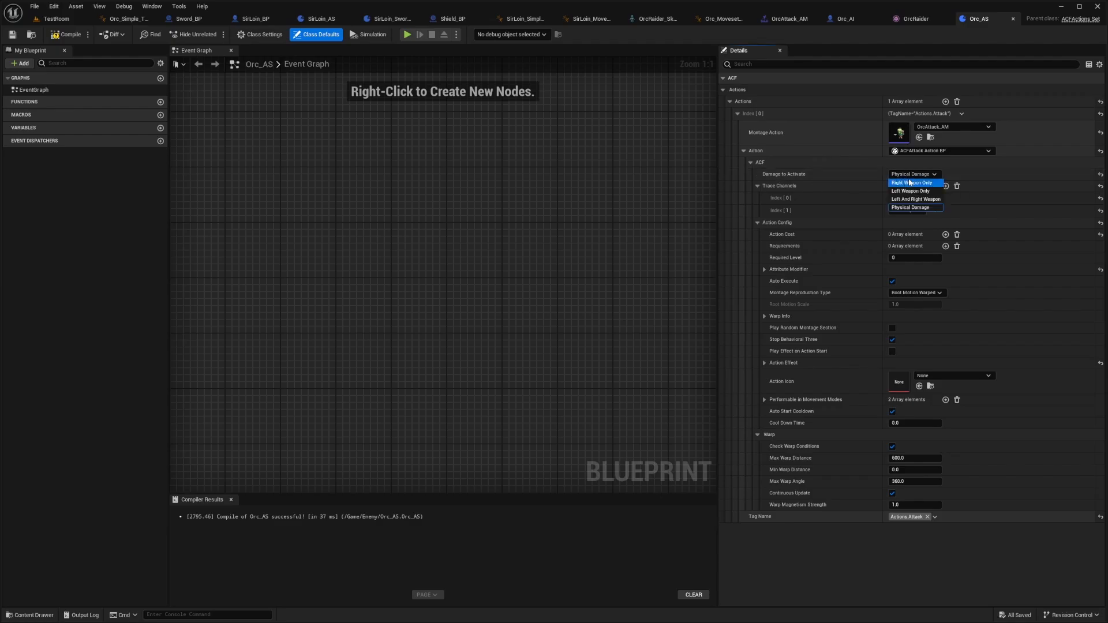
left_click(922, 208)
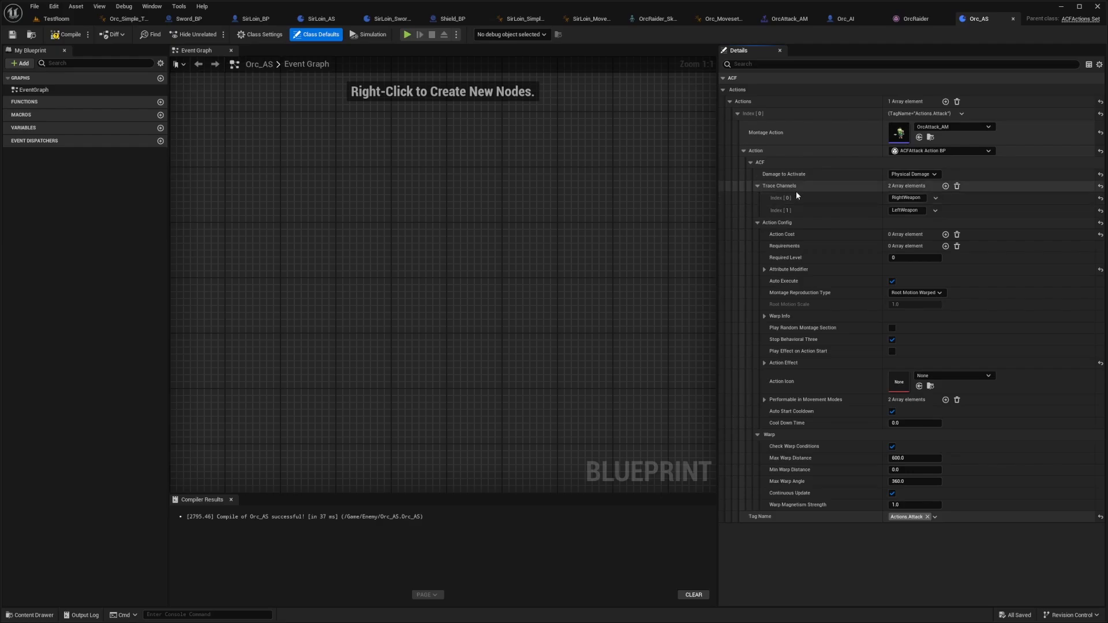
Check the RightWeapon and LeftWeapon damage trace names in Orc_AI's Collisions Manager component, and compile the blueprint
left_click(842, 19)
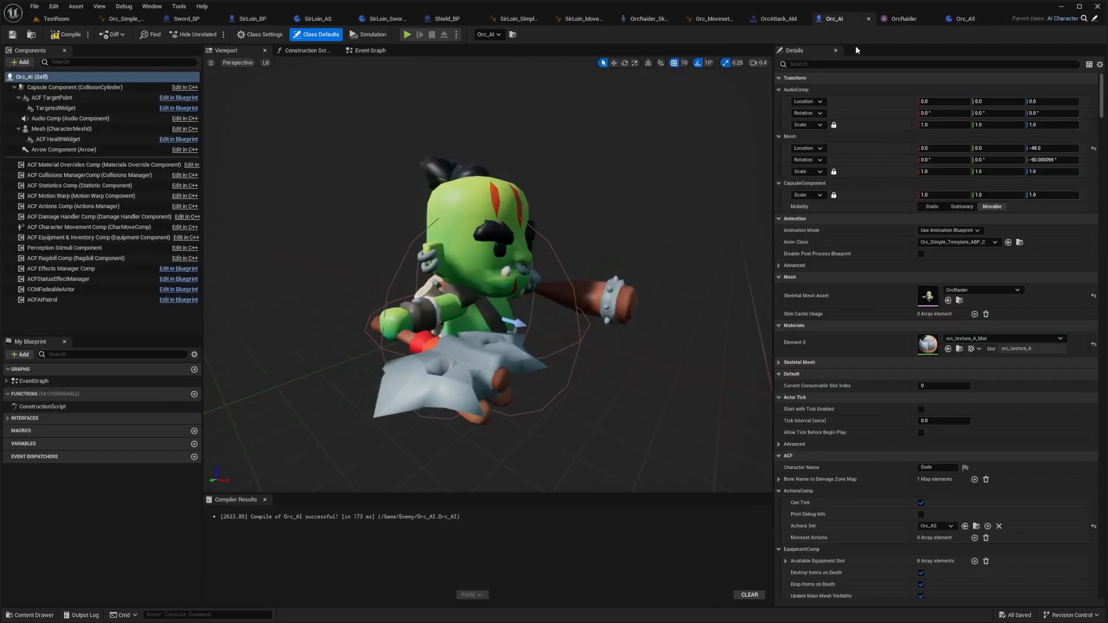
left_click(61, 176)
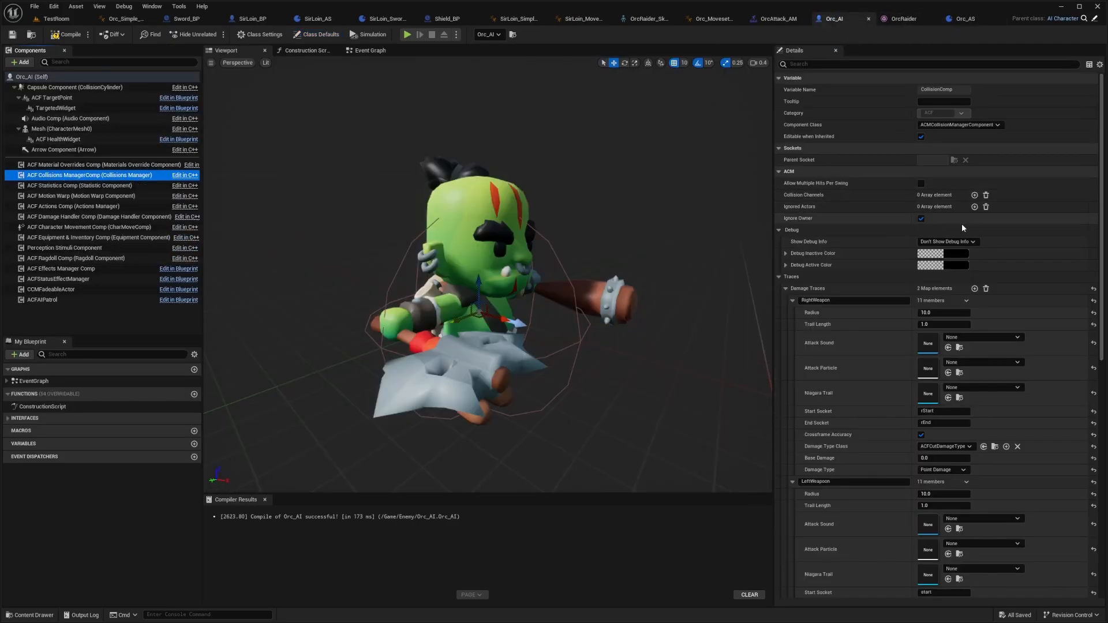
double_click(839, 300)
double_click(848, 480)
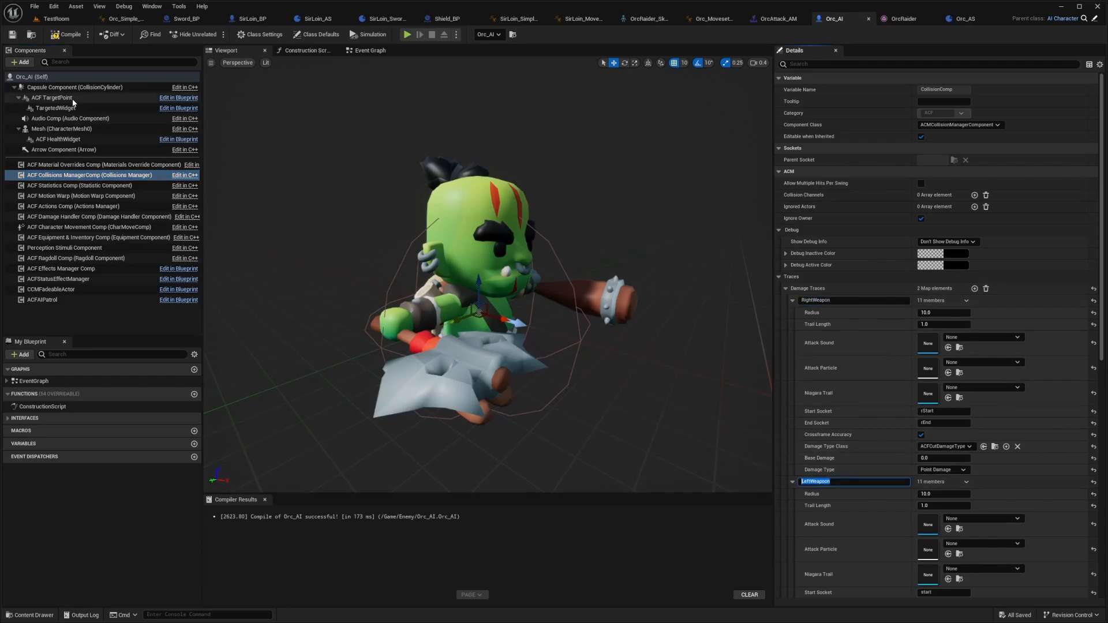
left_click(66, 35)
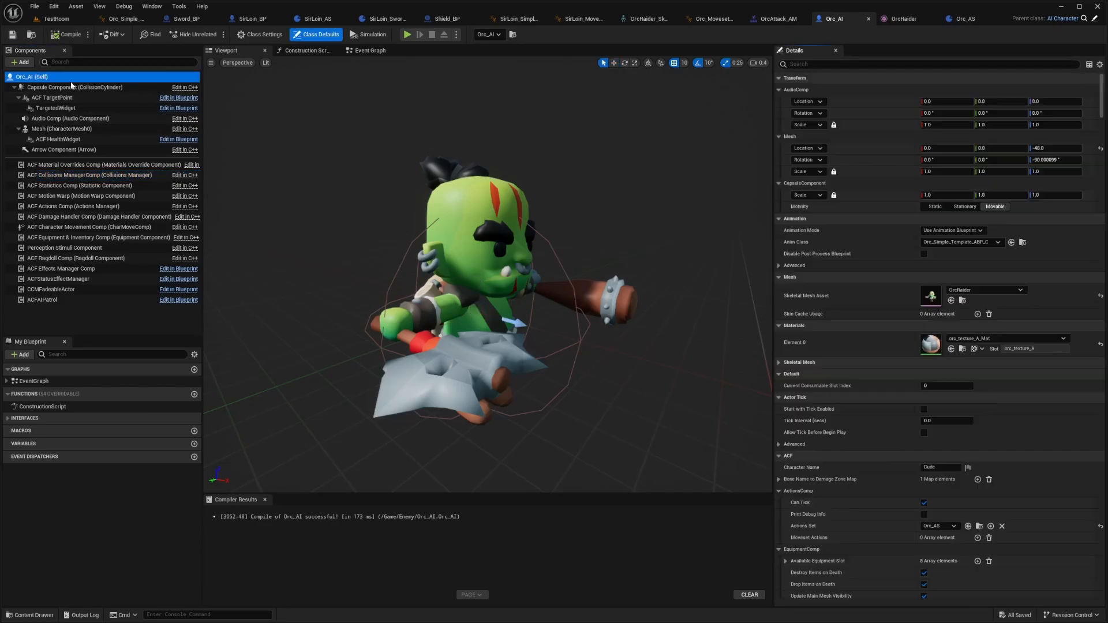
Find the AI Controller Class setting in Orc_AI's defaults and review the available controller classes
left_click_drag(1101, 103, 1054, 591)
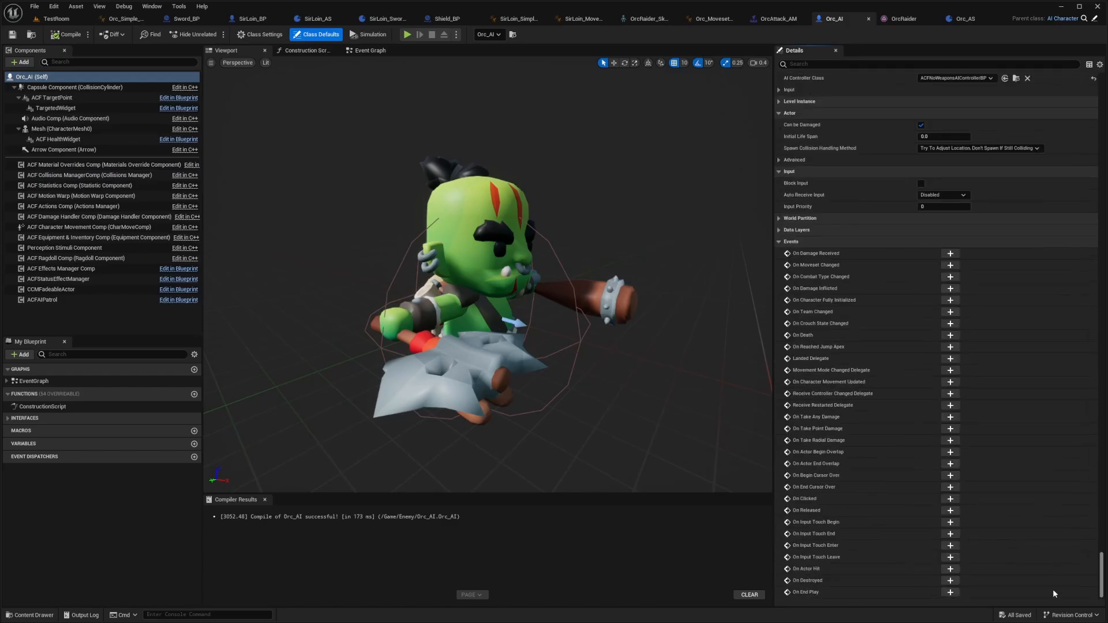
scroll(958, 334, "up", 3)
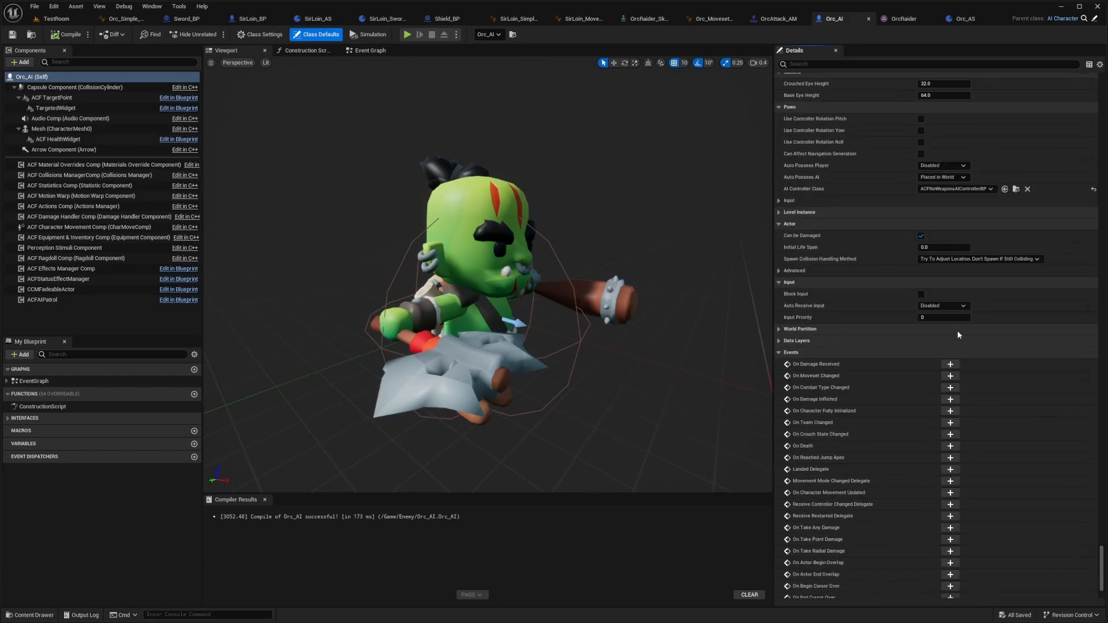
left_click(964, 189)
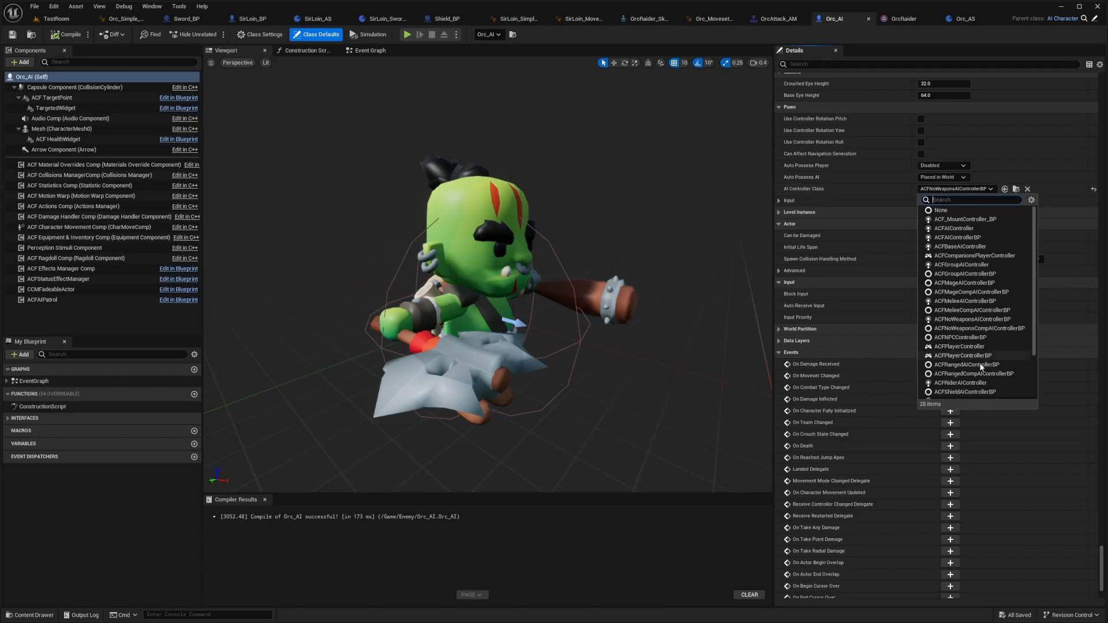
Playtest TestRoom in full screen, staying near the orc and moving around it to observe its melee behaviour
left_click(60, 18)
left_click(60, 19)
left_click(213, 34)
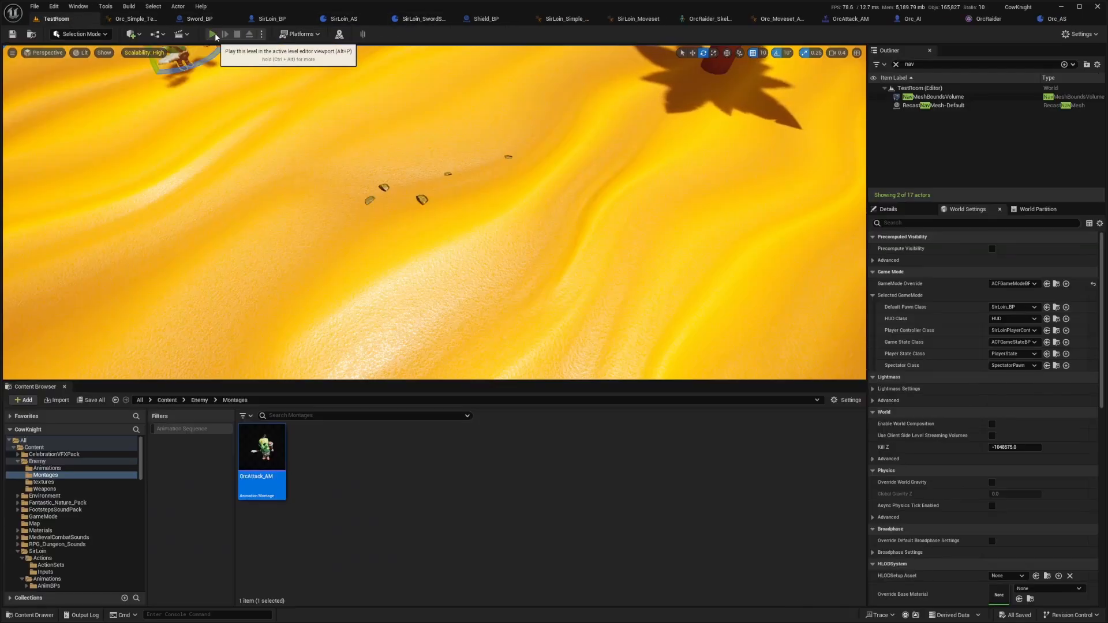
key("F11")
left_click(554, 311)
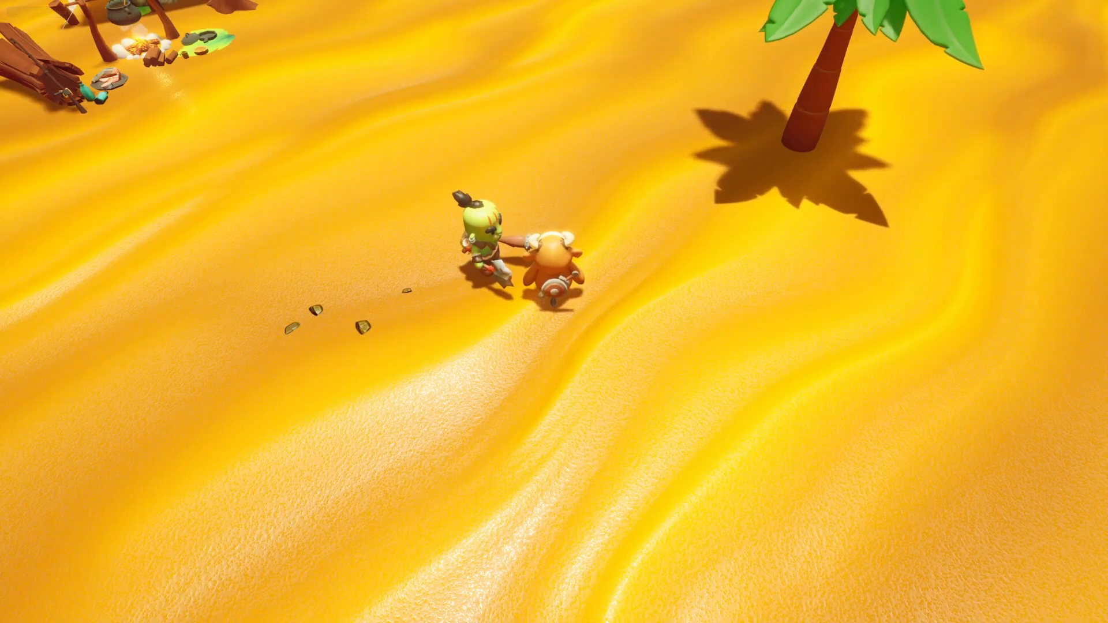
key("s")
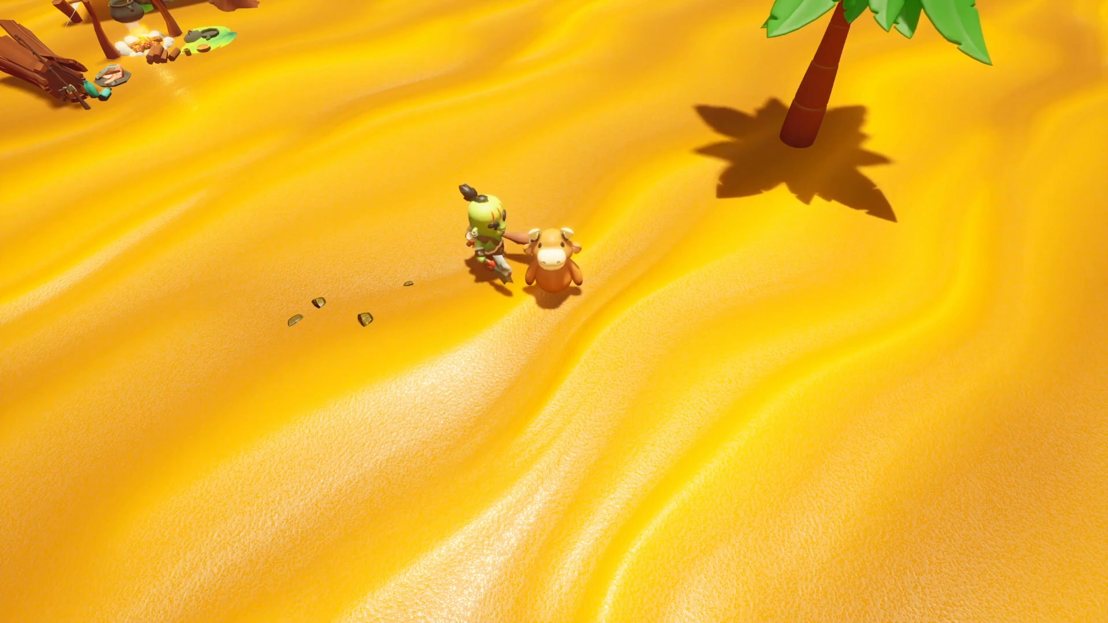
key("w")
key("d")
key("s")
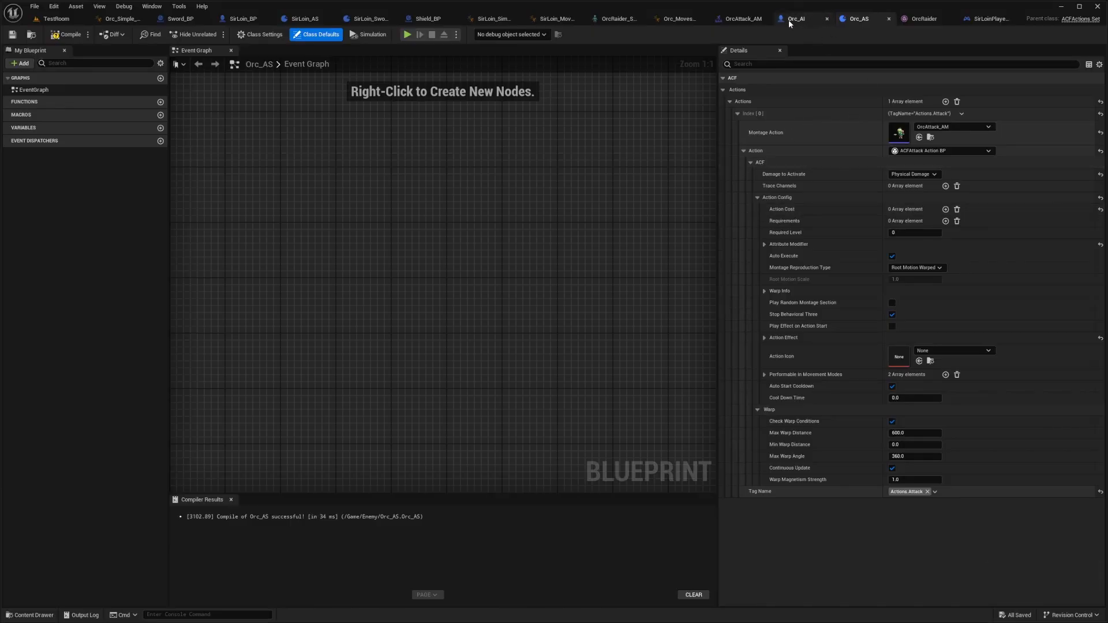
Locate the AI controller class assigned to Orc_AI, ACFNoWeaponsAIControllerBP, in the project content
left_click(791, 19)
scroll(1061, 370, "down", 8)
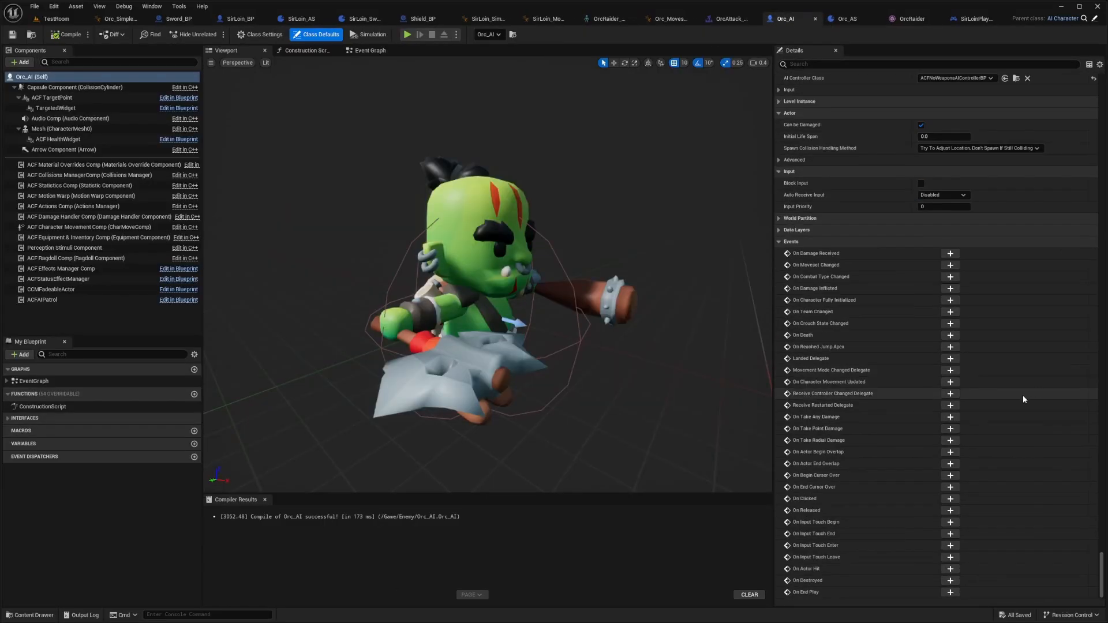
scroll(930, 253, "up", 10)
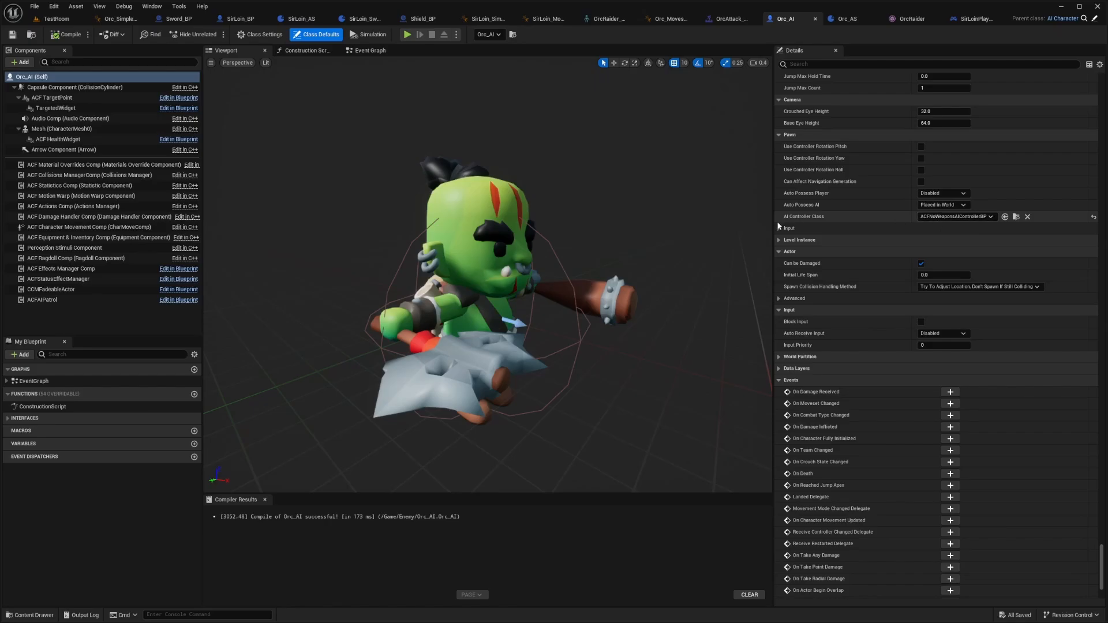
left_click(1017, 216)
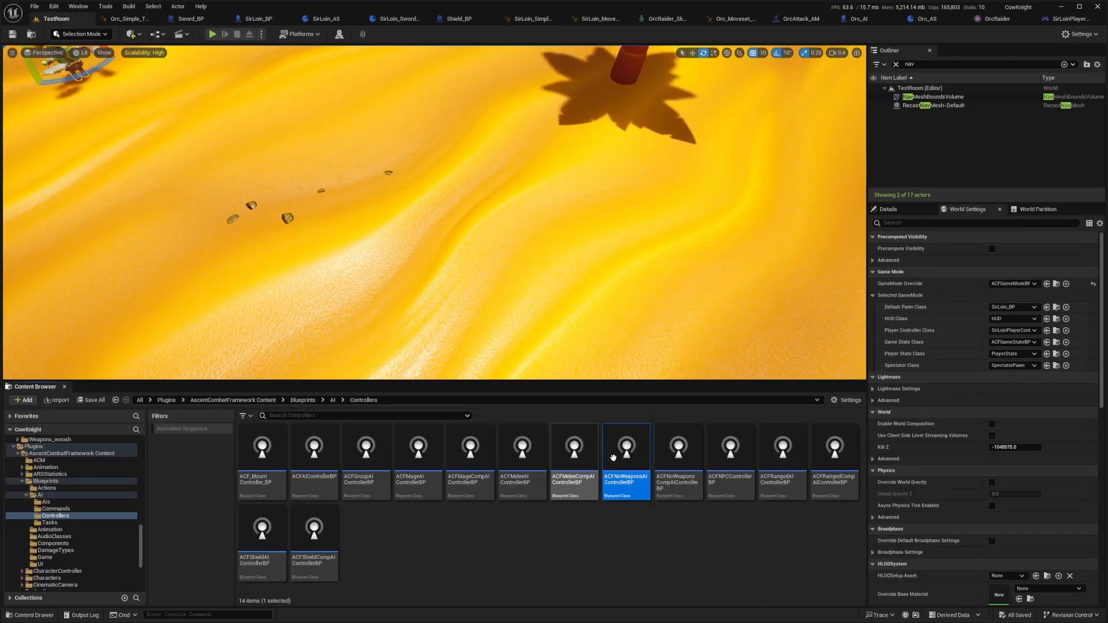
Open the ACFNoWeaponsAIControllerBP blueprint, filter its defaults by "team" and set Combat Team to Team 2
double_click(626, 456)
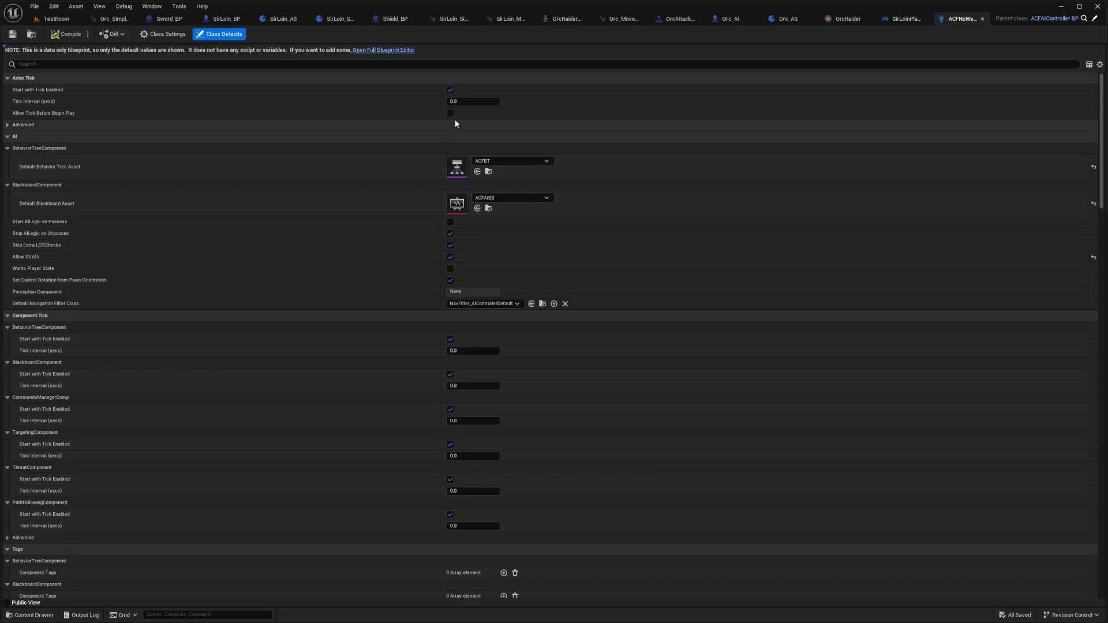
left_click(123, 68)
type("team")
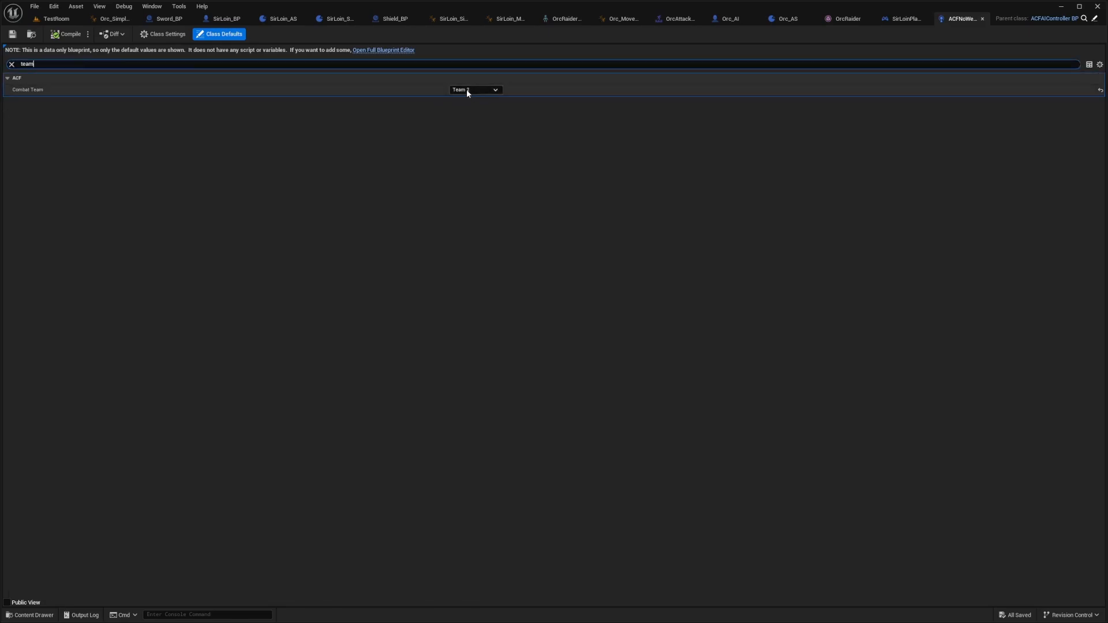
left_click(470, 90)
left_click(483, 106)
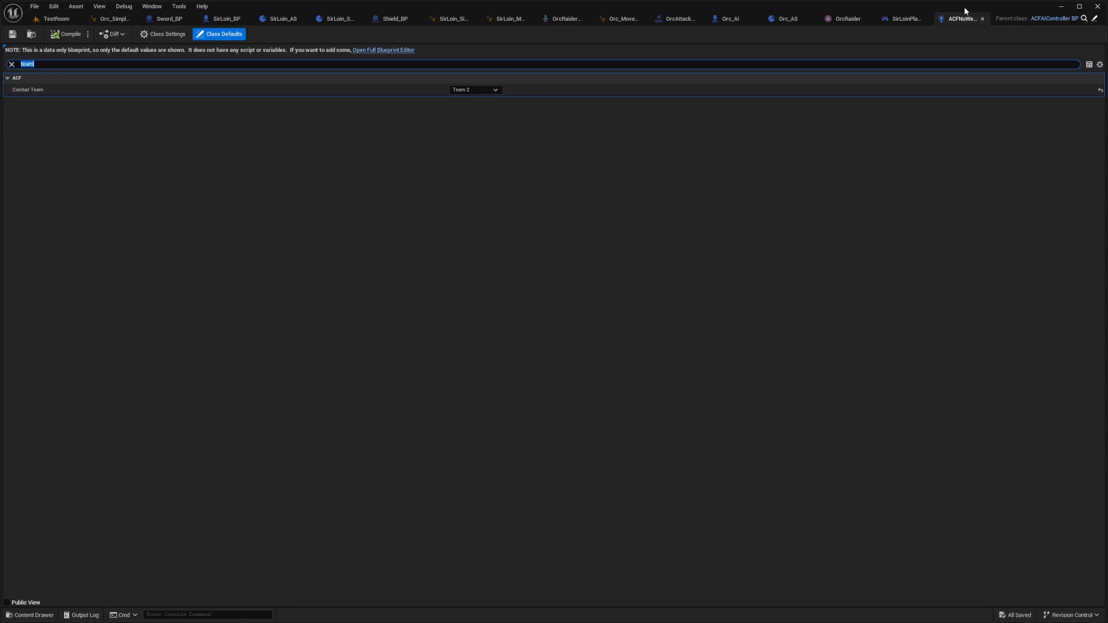
Check the Combat Team setting in the SirLoinPlayerController defaults and compile the blueprint
left_click(901, 18)
scroll(820, 127, "up", 3)
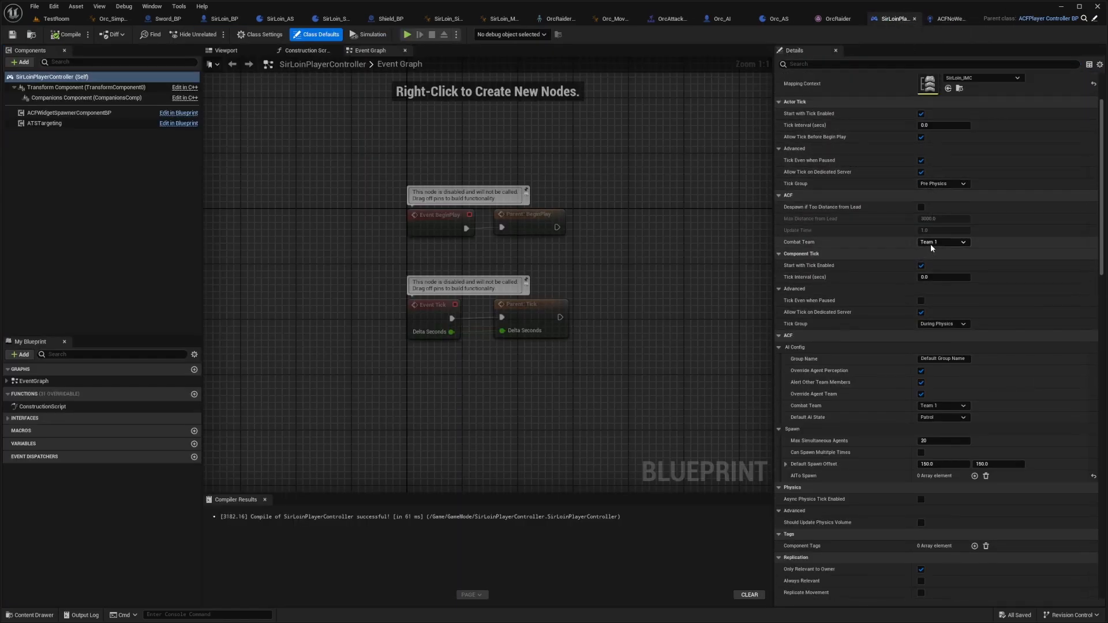
left_click(67, 36)
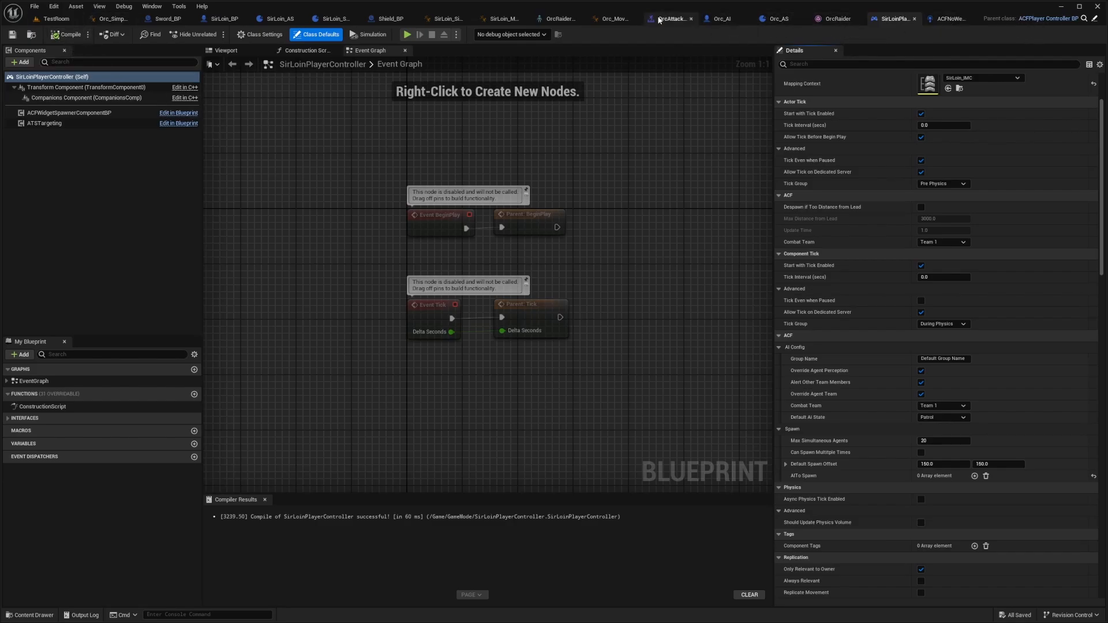
Open the OrcRaider skeletal mesh from the Orc_AI mesh component, then inspect the collision bodies in its physics asset
left_click(730, 20)
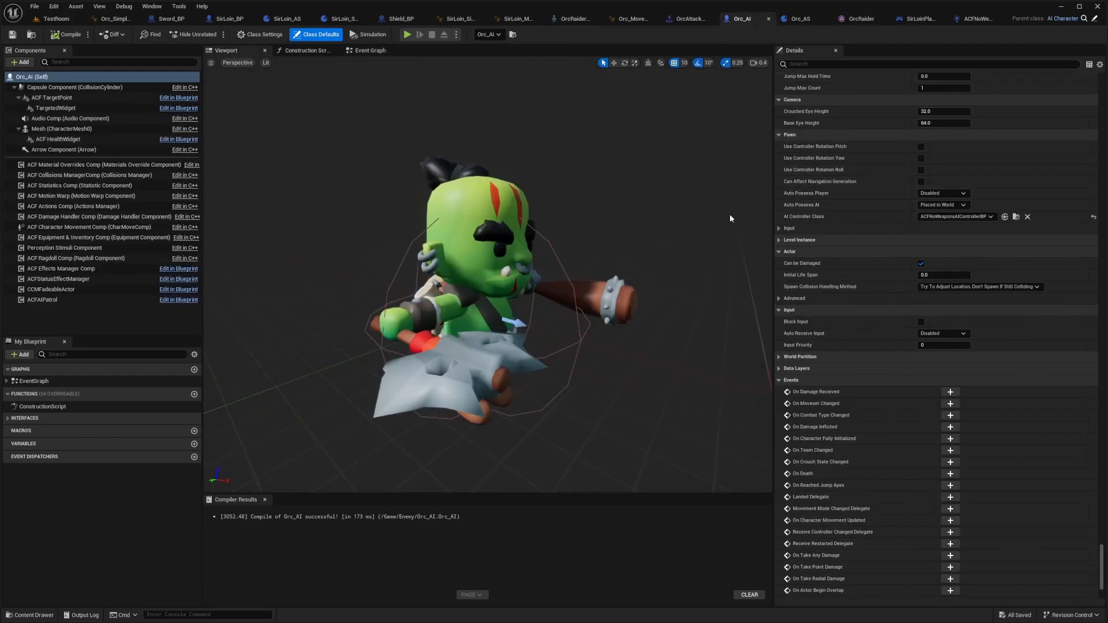
left_click(460, 191)
scroll(877, 188, "down", 10)
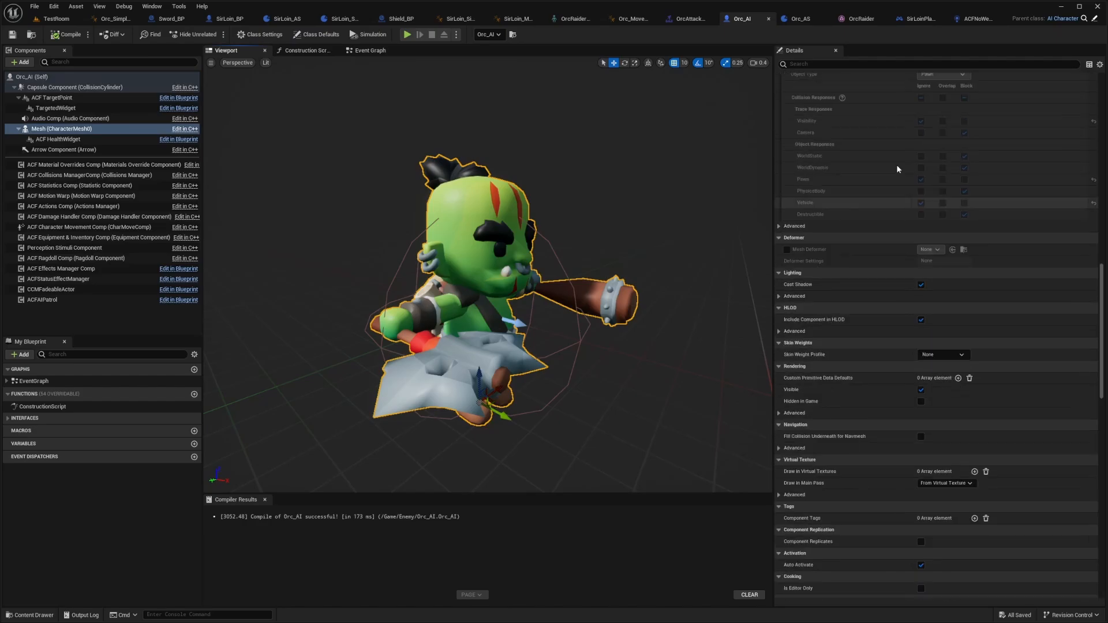
scroll(904, 173, "up", 10)
double_click(929, 301)
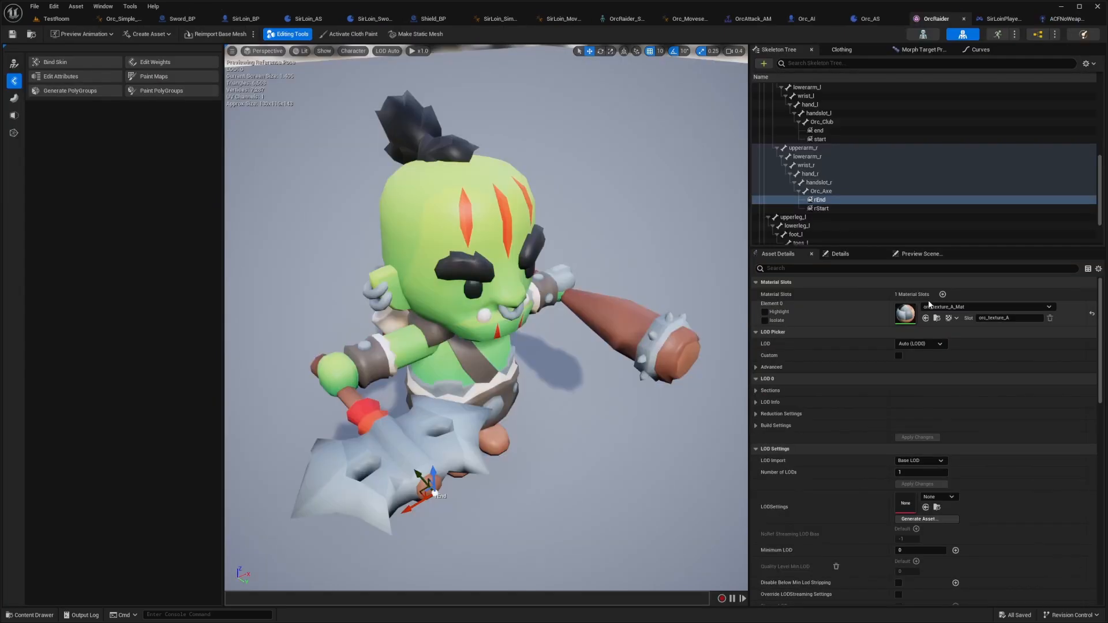
scroll(845, 383, "down", 15)
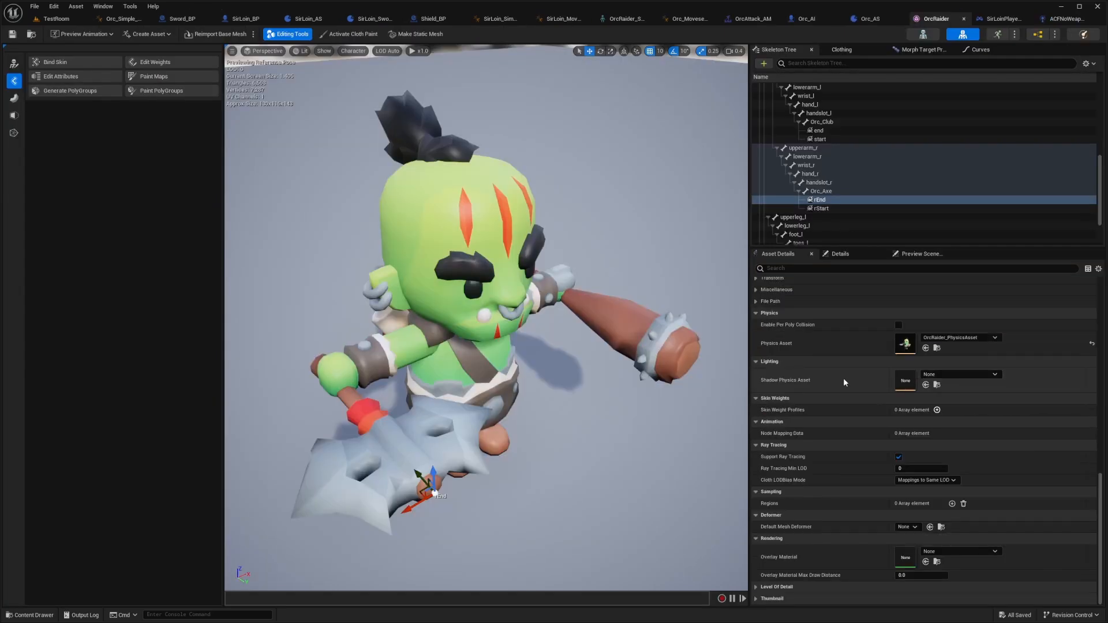
double_click(905, 344)
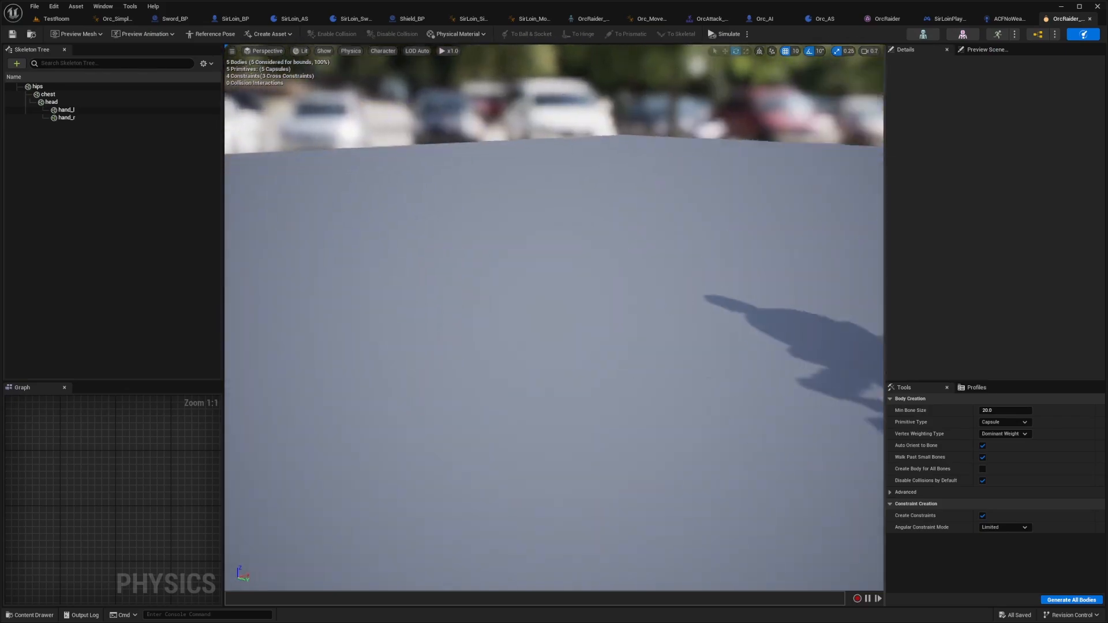
right_click_drag(587, 310, 514, 312)
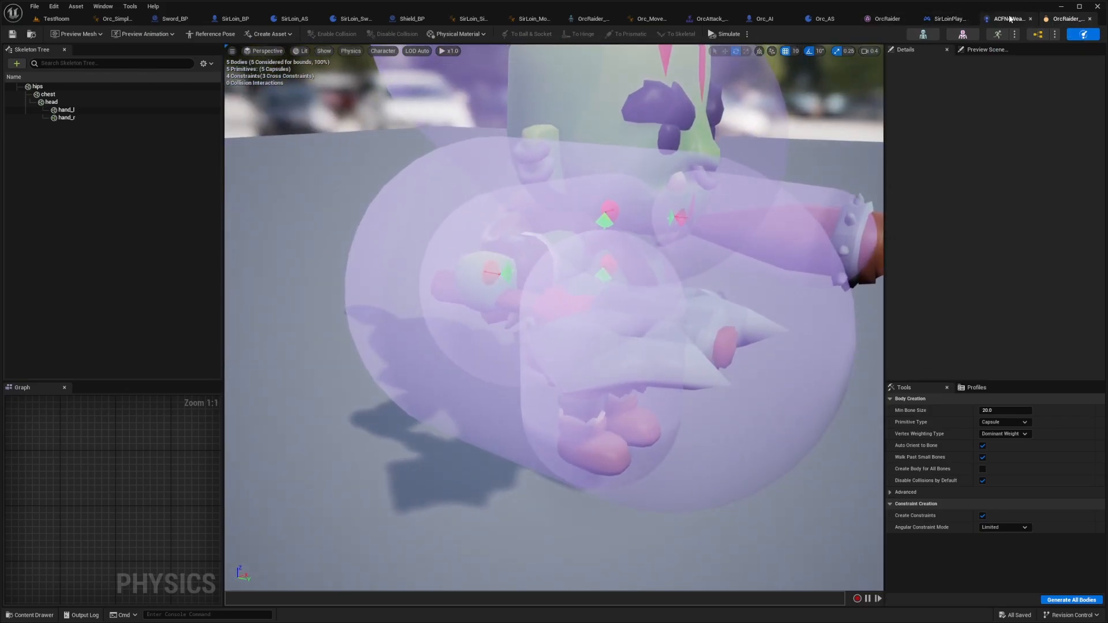
In Orc_AI's collision manager component, set Base Damage to 1 for the RightWeapon and LeftWeapon damage traces
left_click(762, 18)
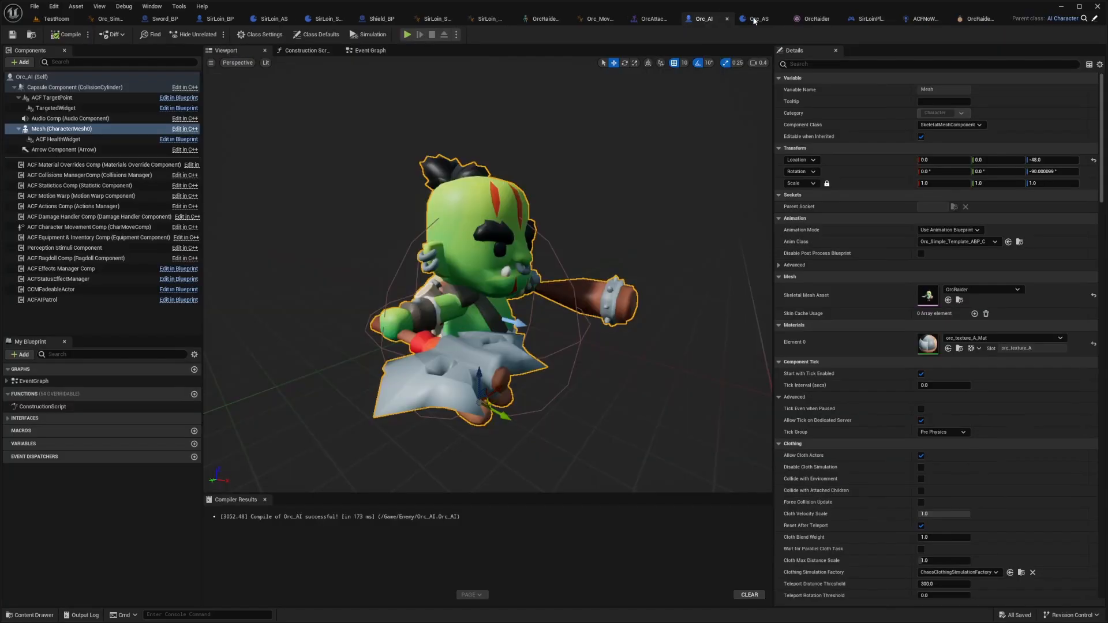
left_click(36, 172)
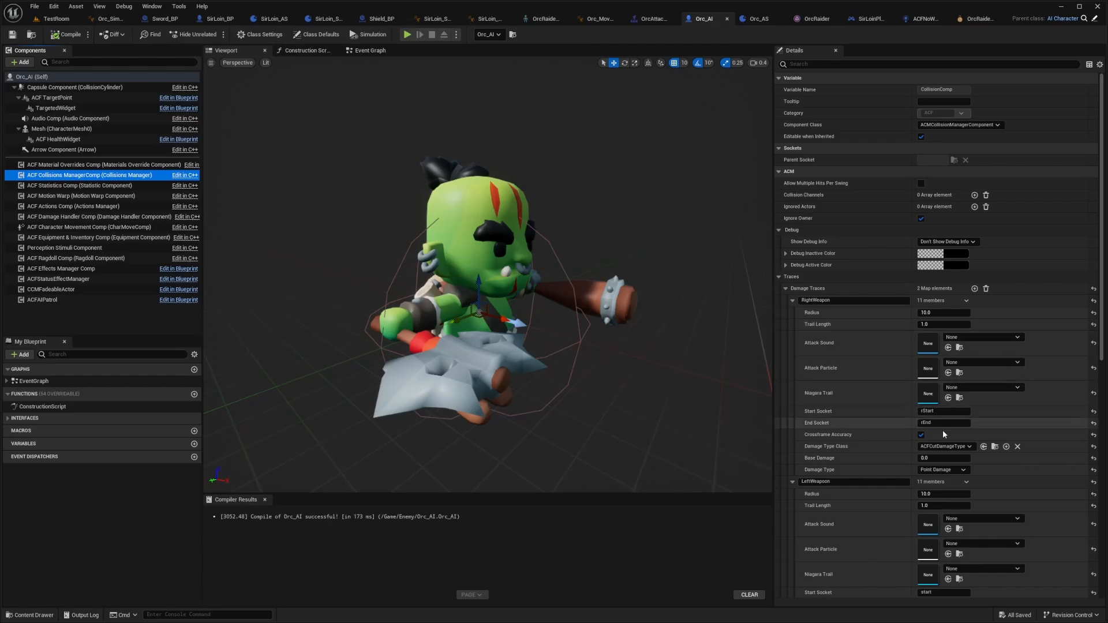
left_click(949, 460)
type("1")
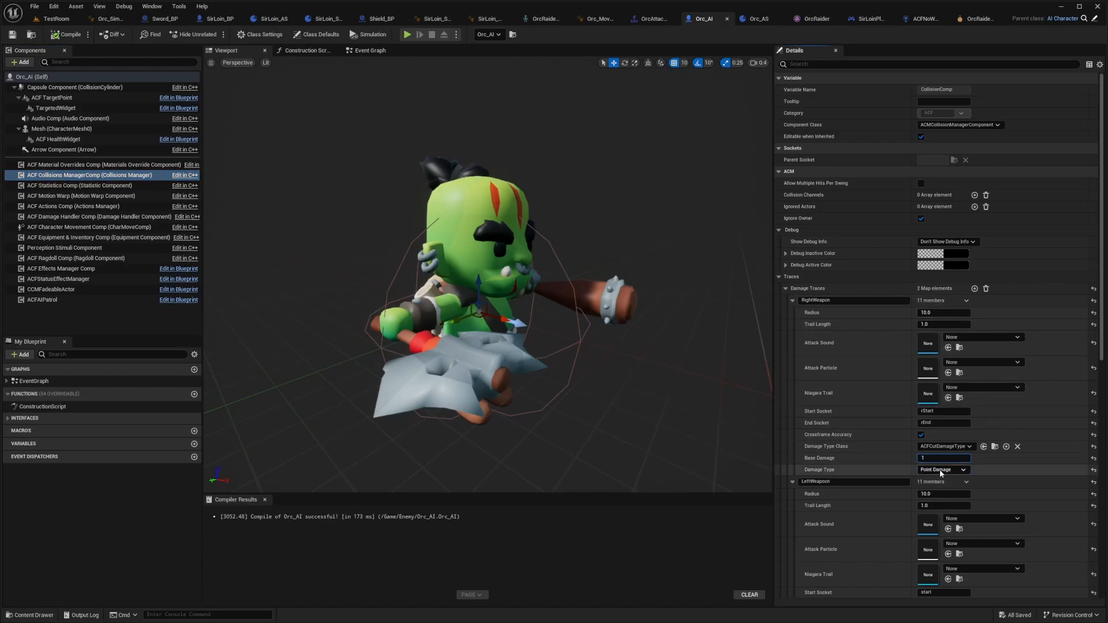
scroll(945, 462, "down", 10)
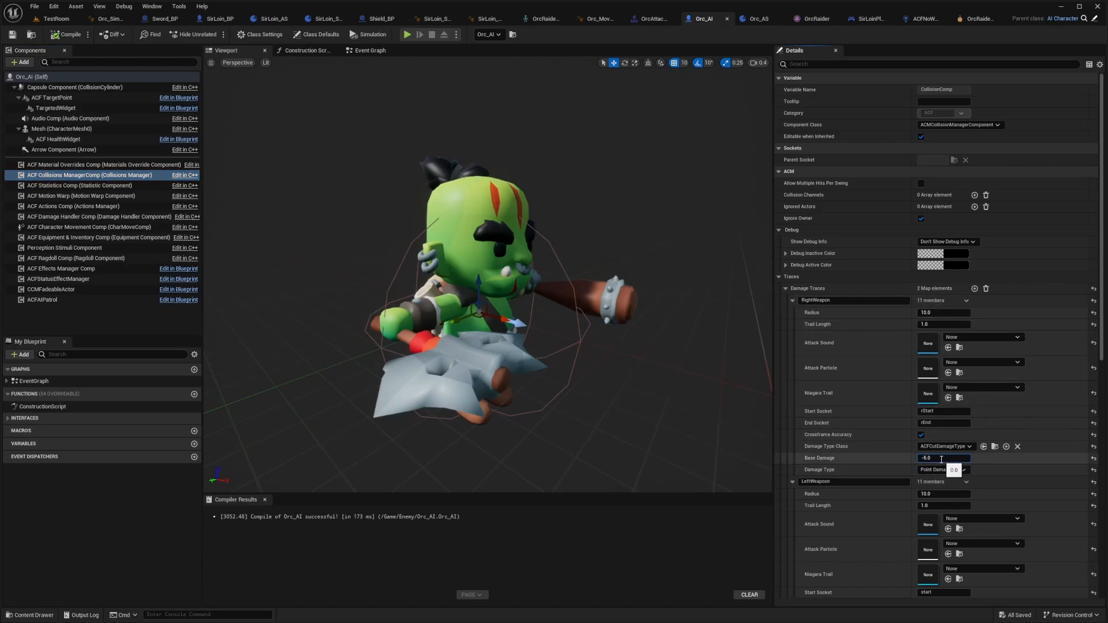
key("Return")
scroll(860, 455, "down", 3)
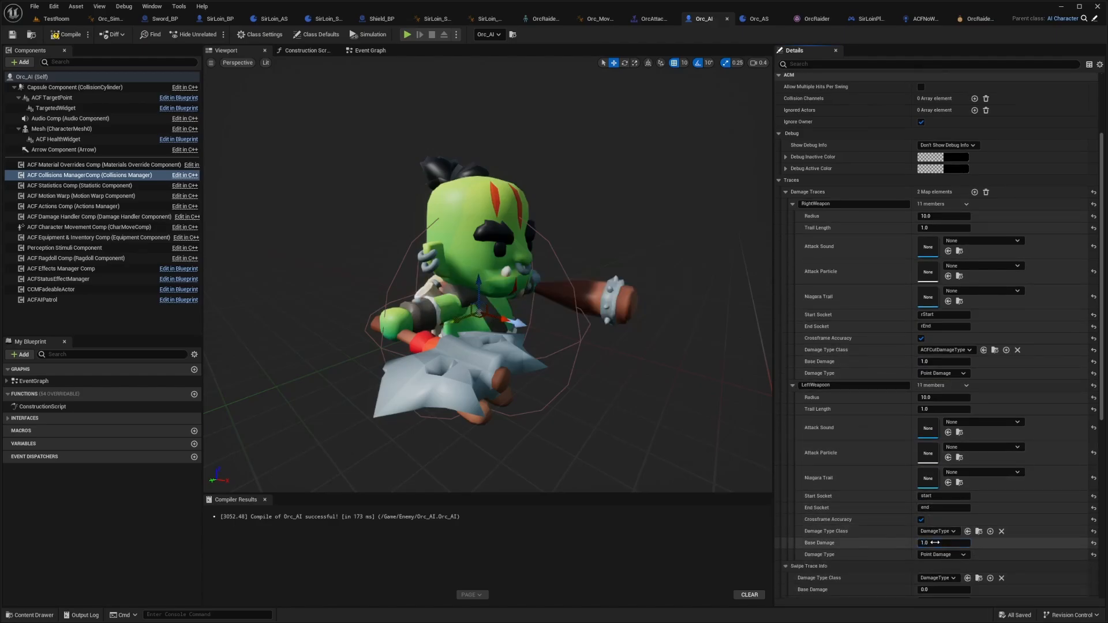
Play-test the orc's weapon attacks against the player character in the preview and end the session
key("alt+p")
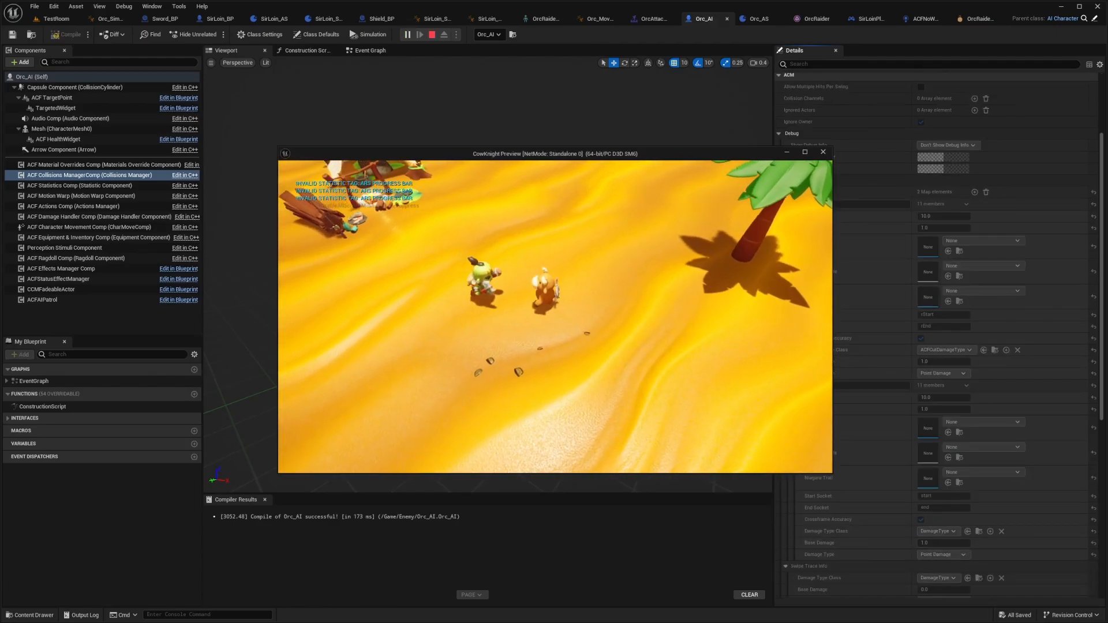
key("Escape")
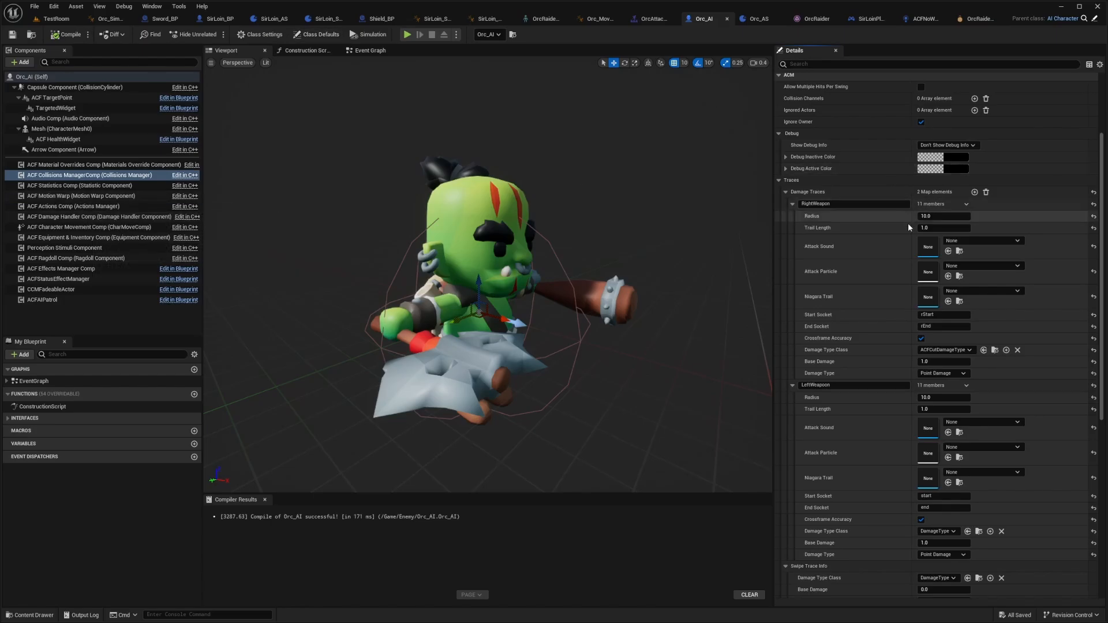
key("alt+p")
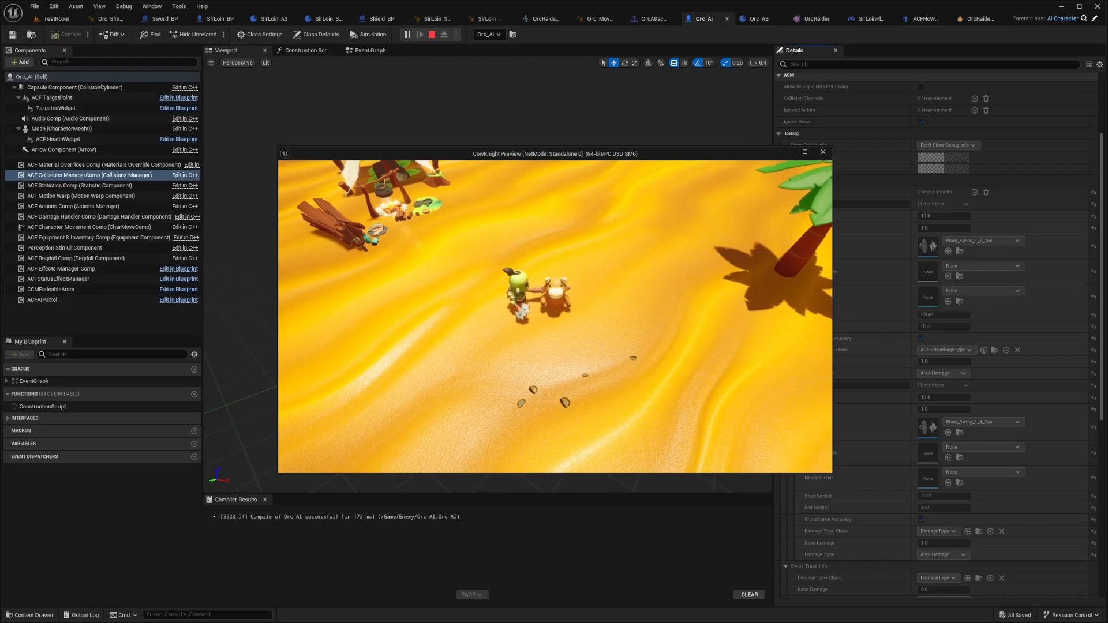
key("Escape")
Play-test the orc with Show Debug Info on Always Show Debug Info, and switch the option to Show Info During Swing
left_click(948, 145)
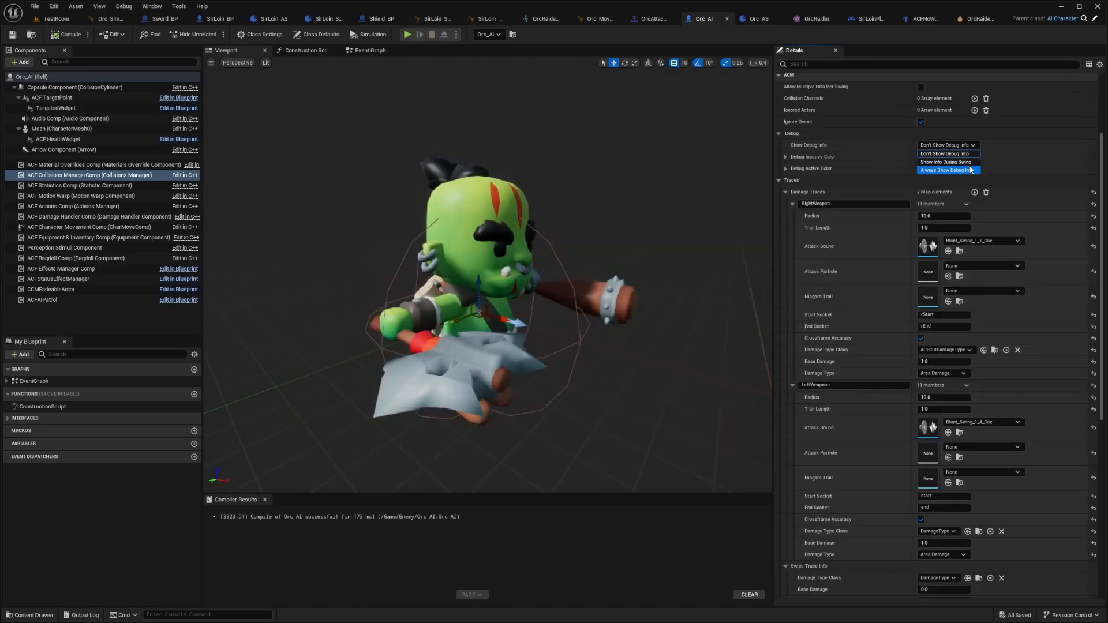
left_click(950, 171)
key("alt+p")
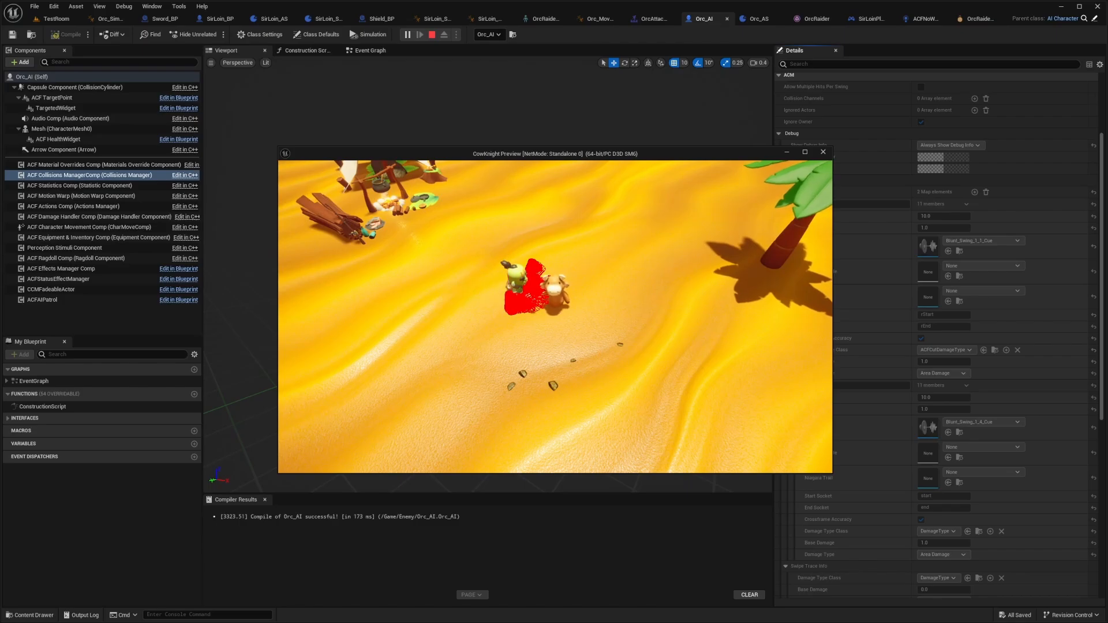
key("Escape")
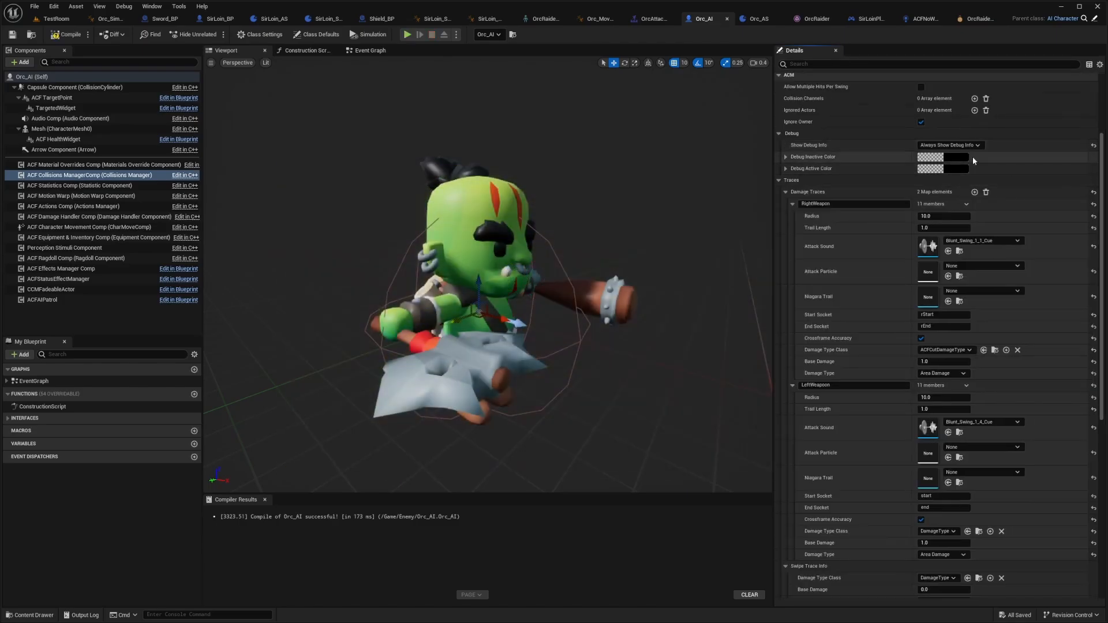
left_click(964, 146)
left_click(956, 163)
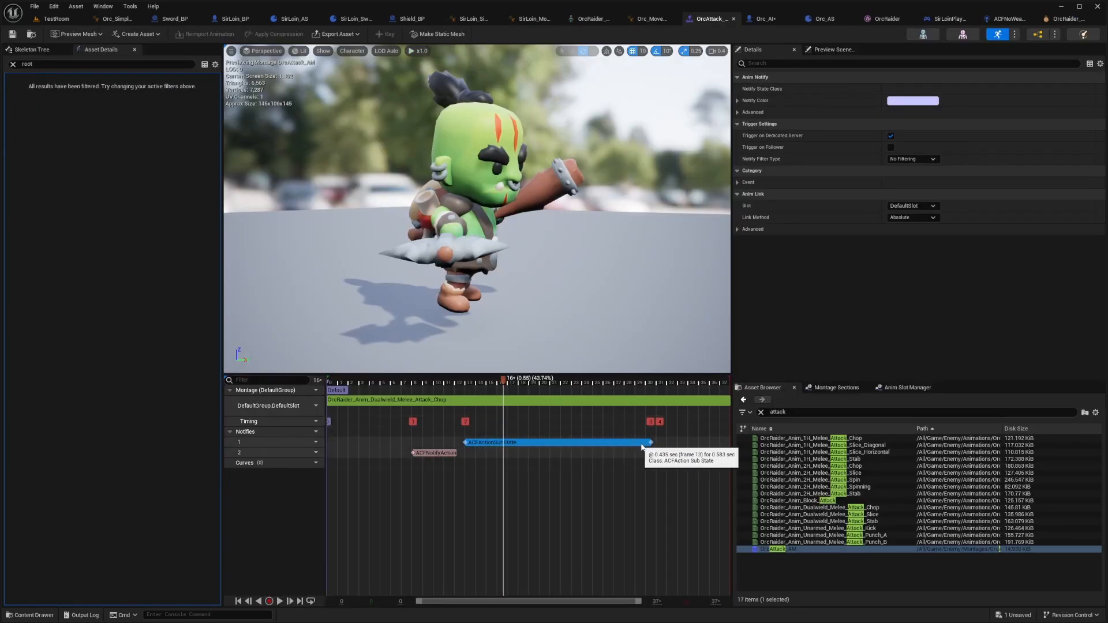
Try shortening the ACFActionSubState notify in OrcAttack_AM and adding an ACM Activate Collision ANS notify state after it
left_click_drag(650, 442, 489, 442)
right_click(514, 445)
mouse_move(532, 472)
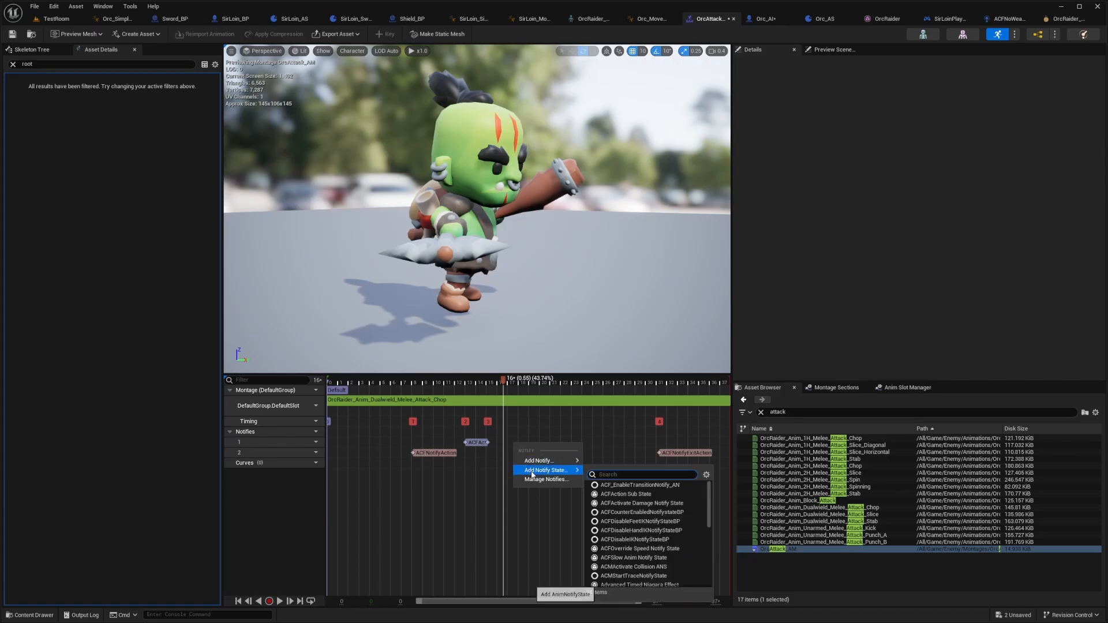
type("acm")
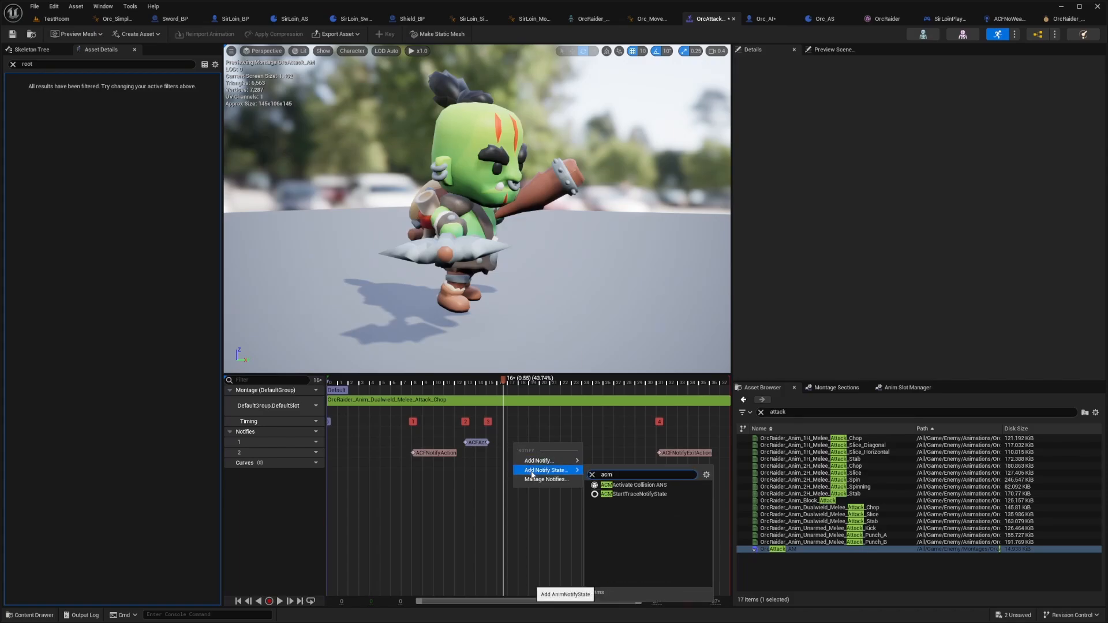
left_click(620, 488)
left_click_drag(613, 454, 634, 451)
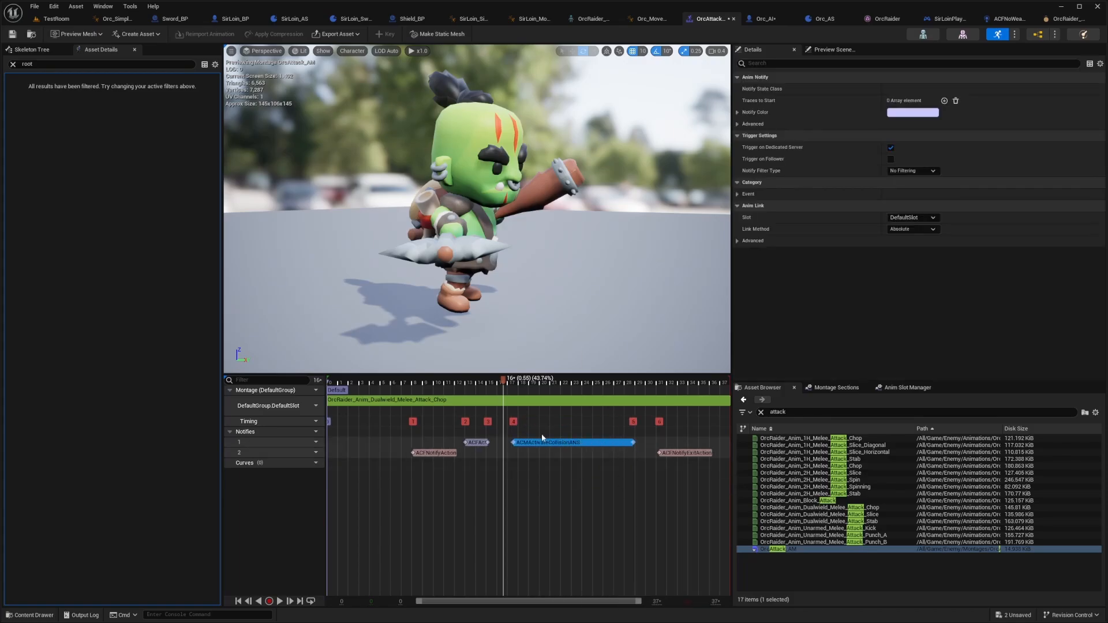
left_click(536, 441)
key("Delete")
Resize and shift the ACFActionSubState notify to span the first swing, about frames 14 to 19 of the montage
left_click_drag(488, 442, 516, 443)
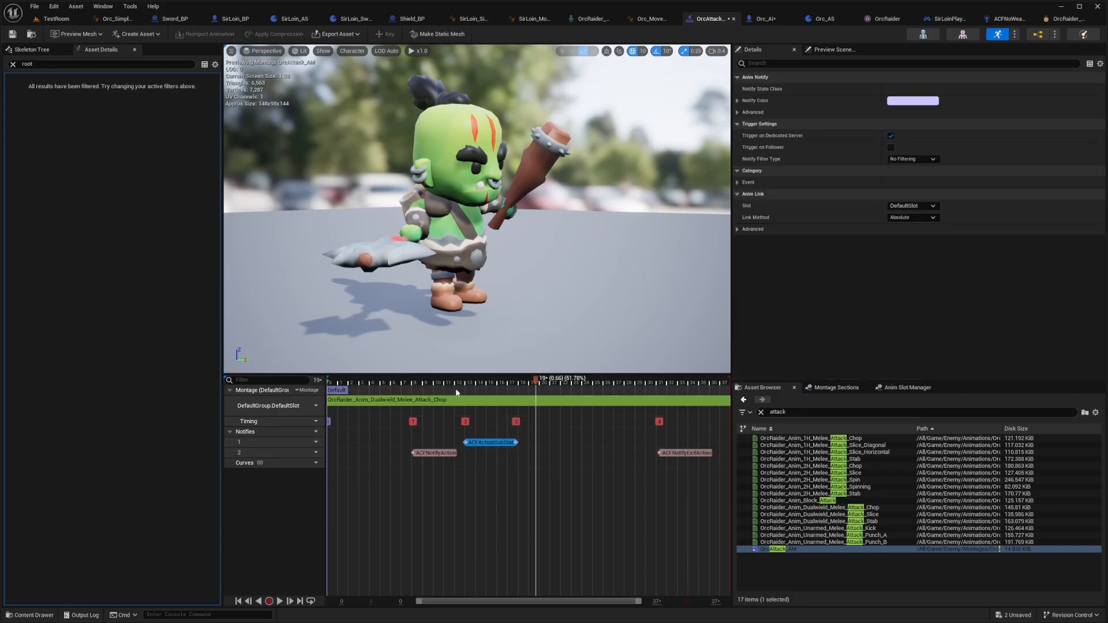
left_click(456, 390)
left_click_drag(457, 384, 489, 383)
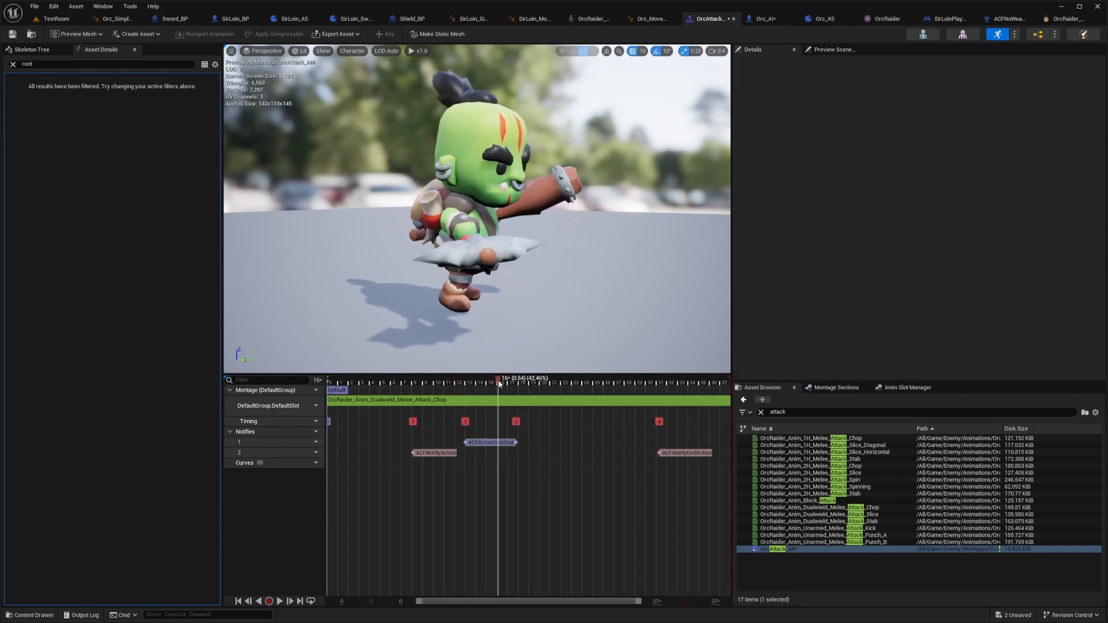
left_click_drag(488, 442, 498, 443)
Duplicate the ACFActionSubState notify on the same track, starting at about frame 22, and save the montage
left_click_drag(470, 385, 570, 383)
left_click(509, 443)
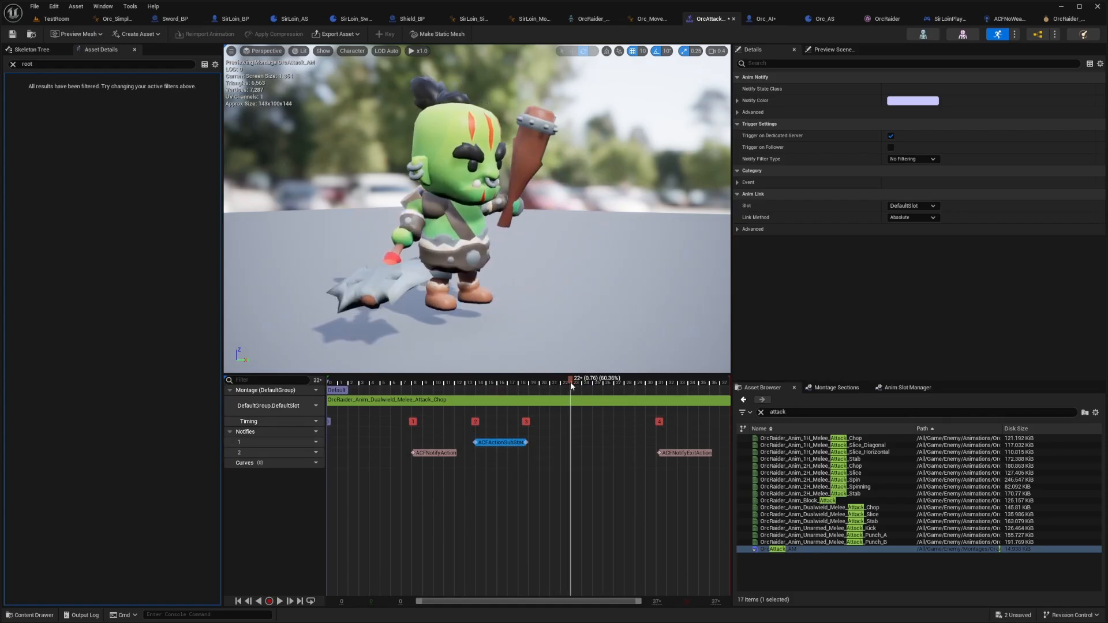
left_click(567, 443)
key("ctrl+v")
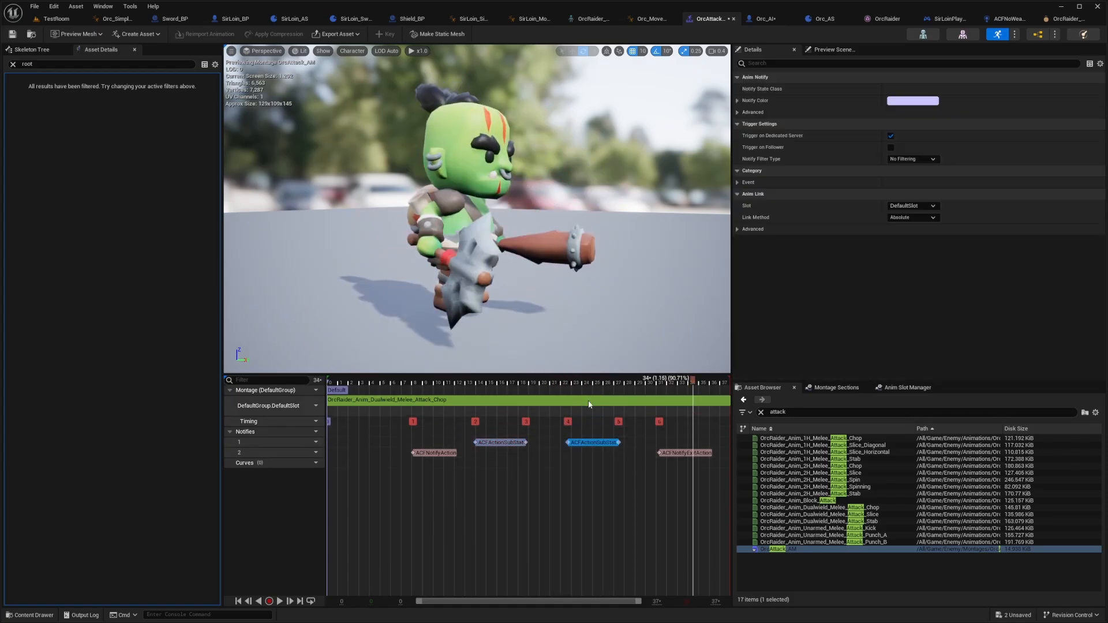
key("ctrl+s")
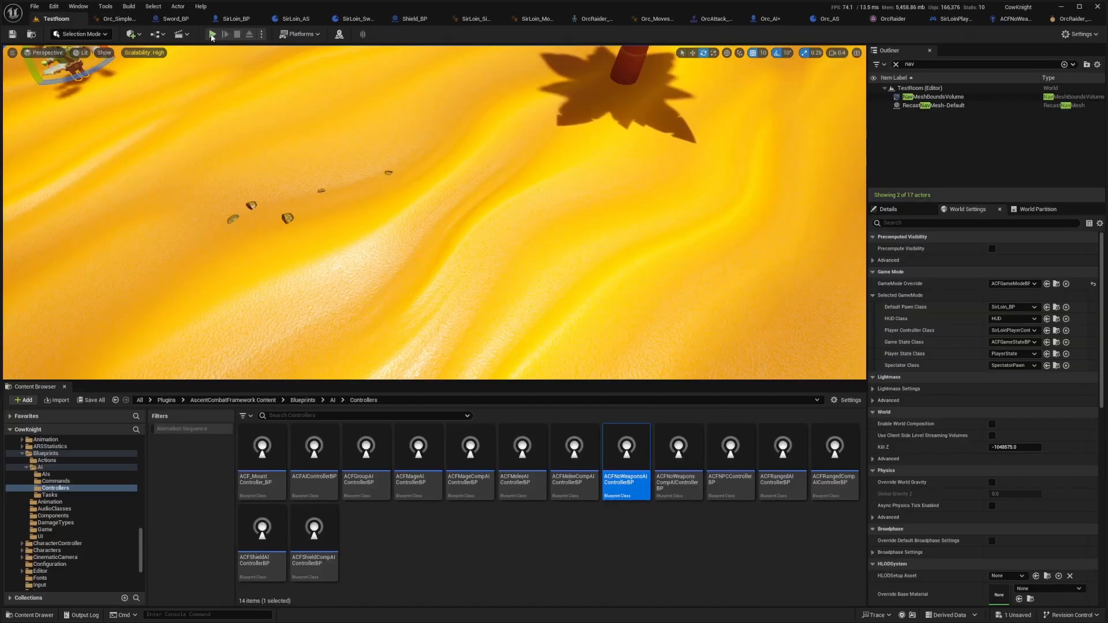
Play-test the orc's attack with the adjusted notifies in the TestRoom level and end the session
left_click(212, 34)
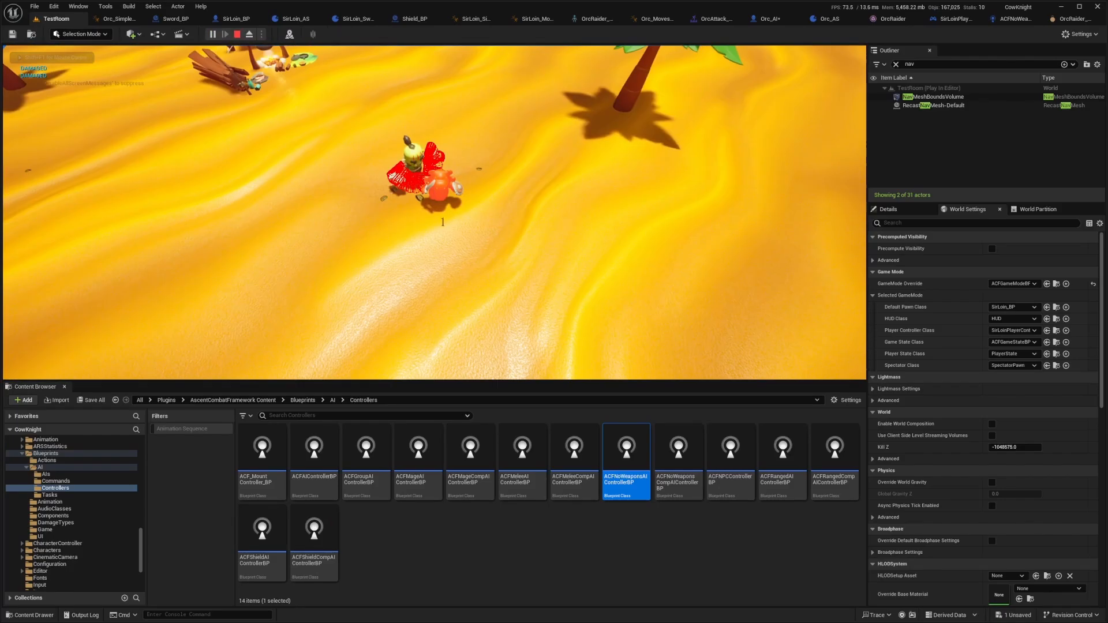
key("Escape")
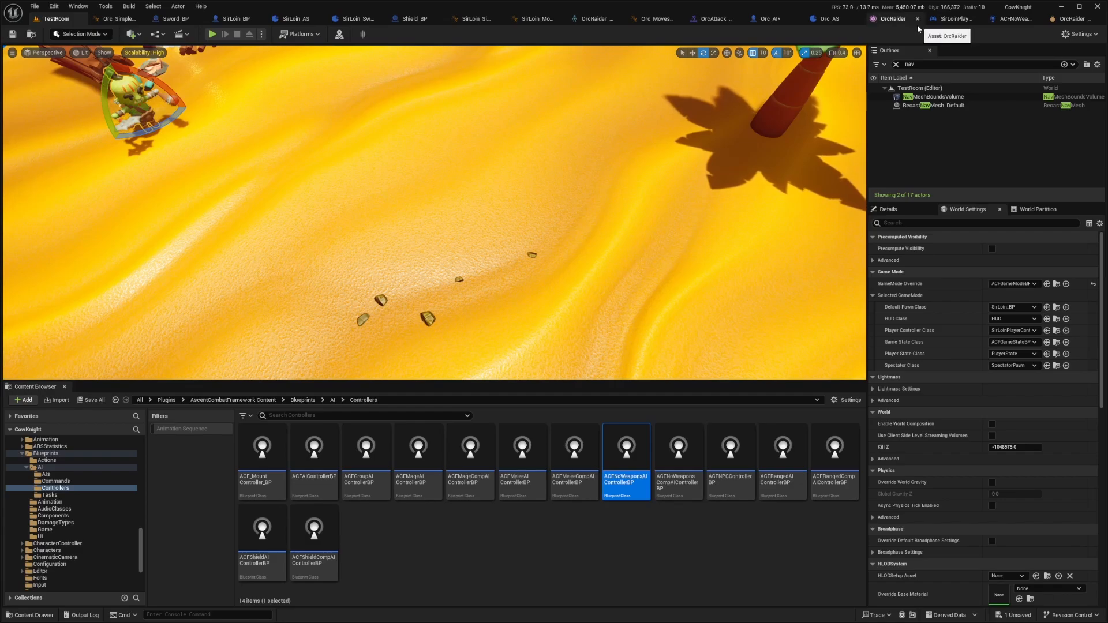
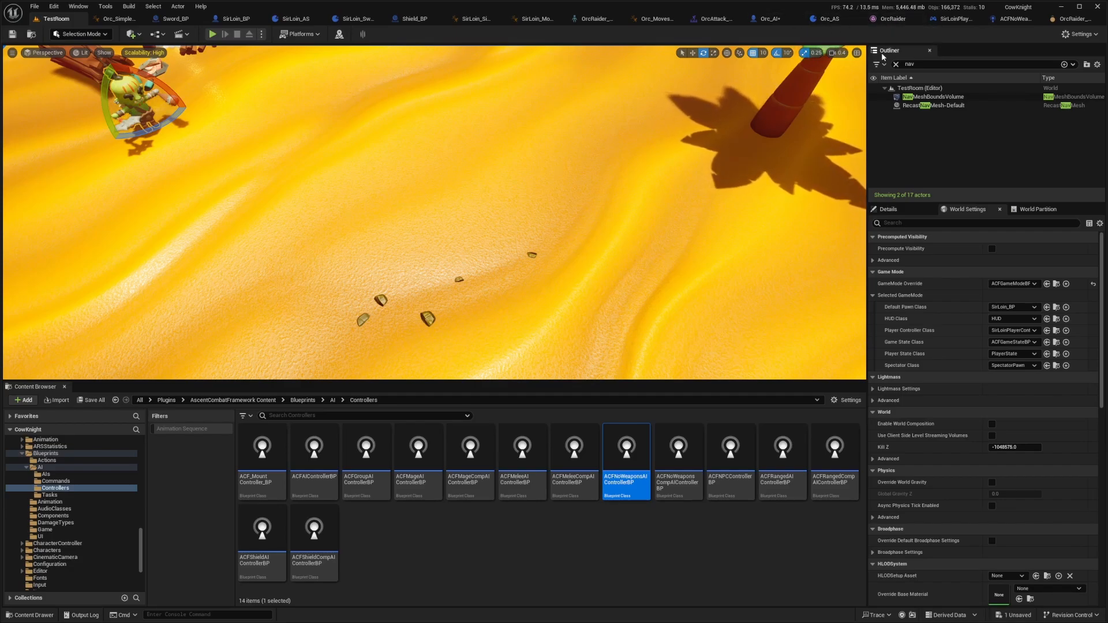
Add a second entry to the Actions array in Orc_AS and give it the tag Actions.Hit
left_click(828, 19)
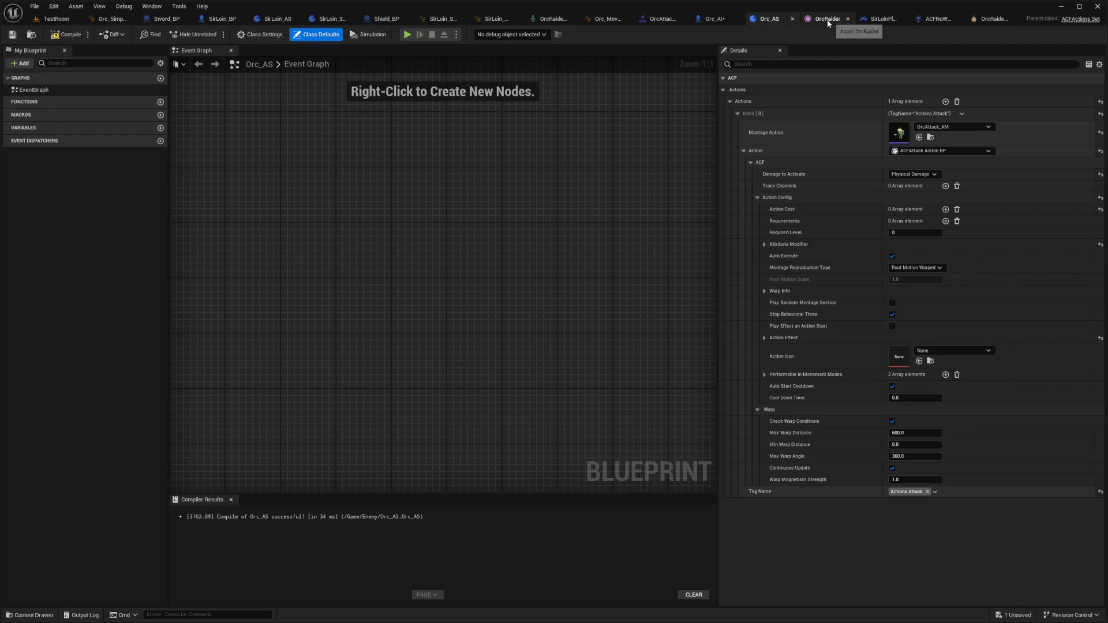
left_click(70, 36)
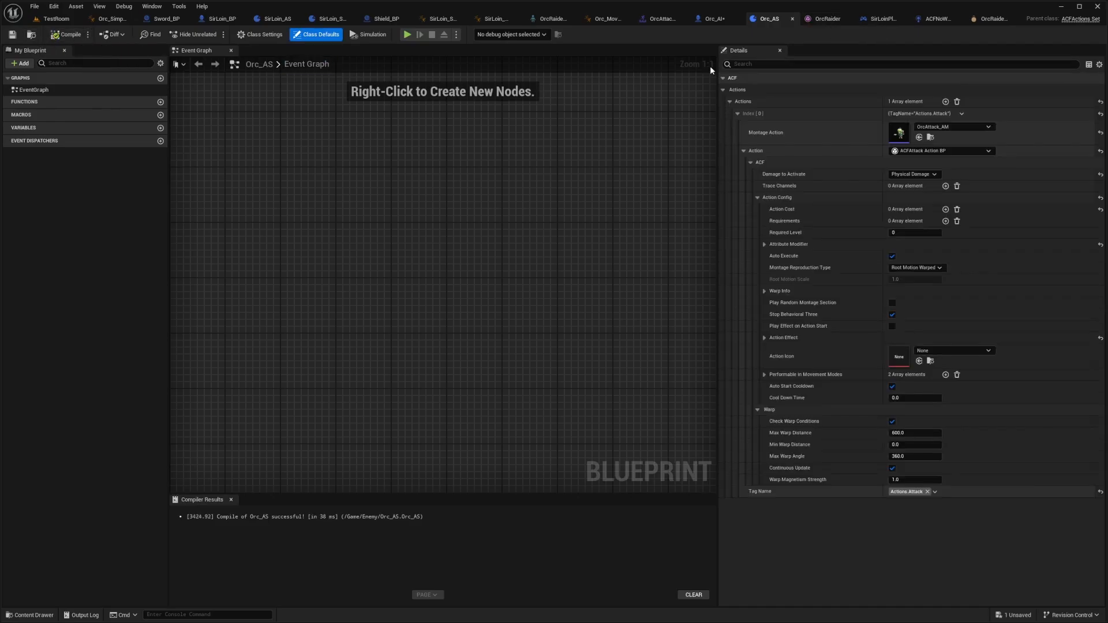
left_click(730, 101)
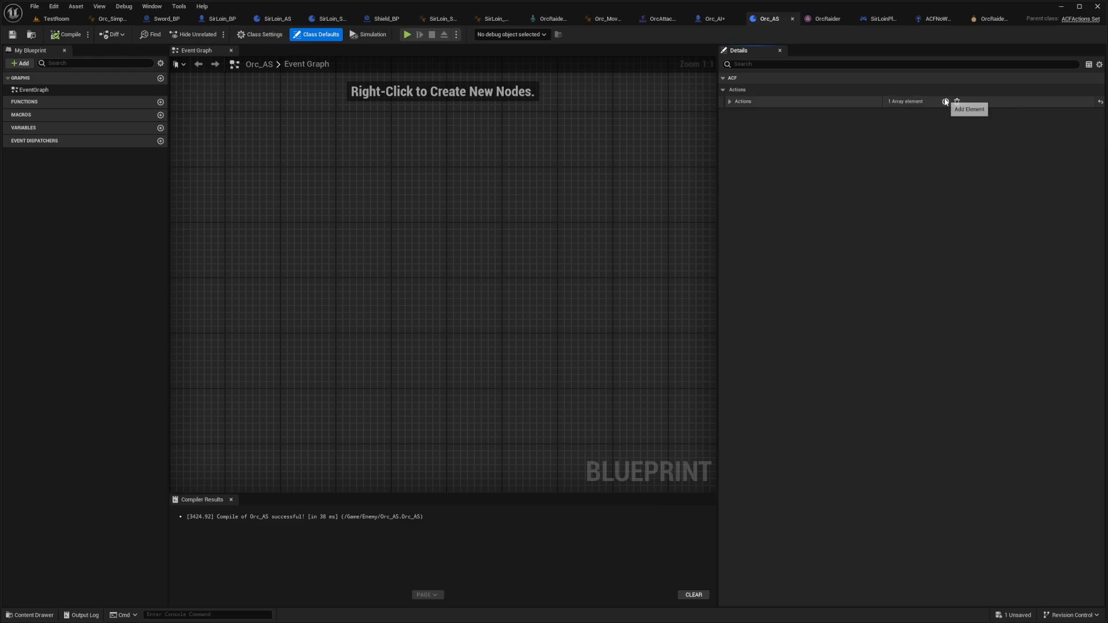
left_click(946, 102)
left_click(739, 125)
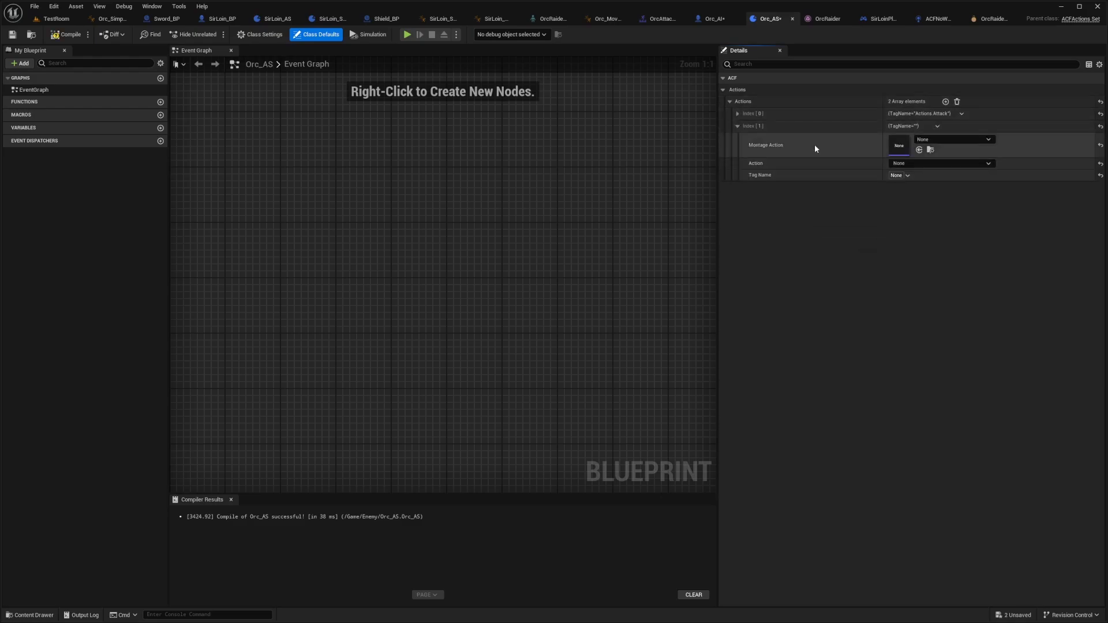
left_click(907, 176)
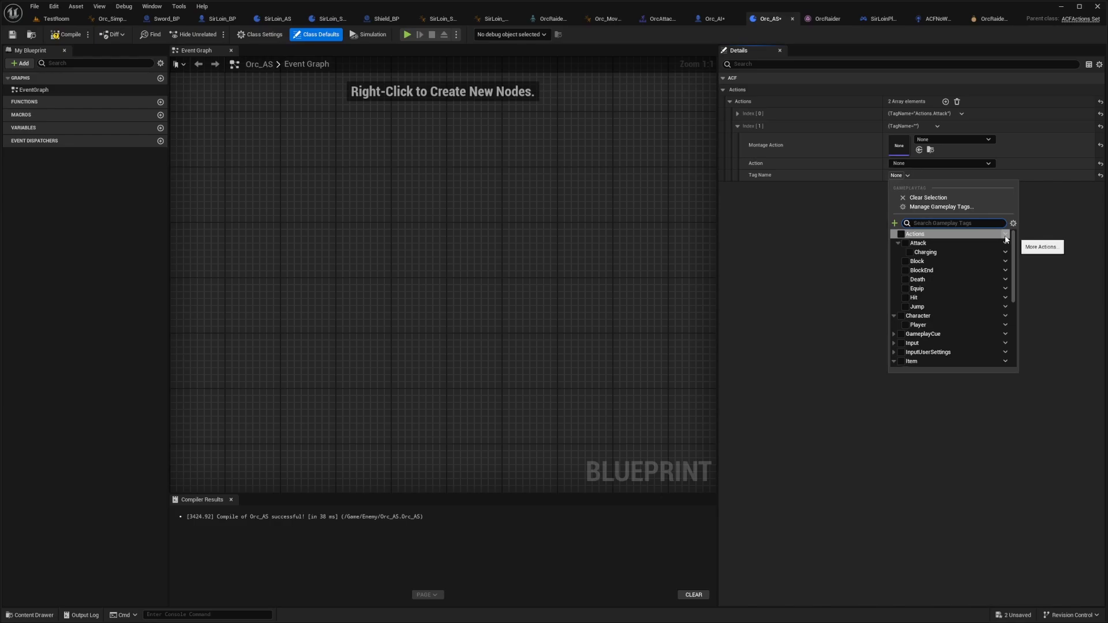
left_click(840, 190)
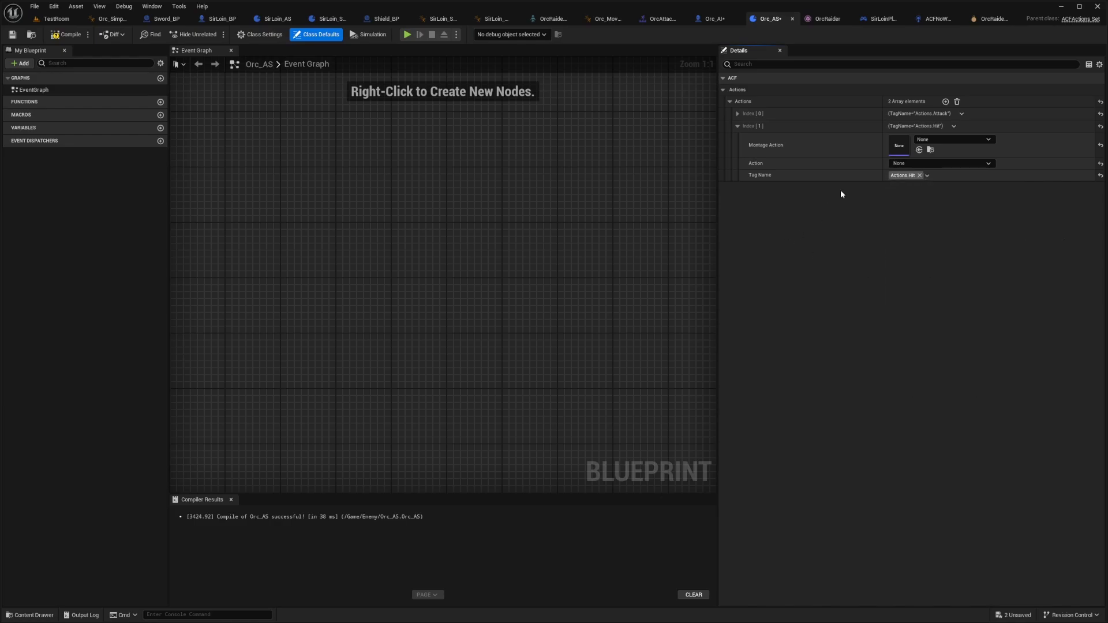
Set the Actions.Hit entry's action class to ACFAdvanced Hit Action
left_click(906, 165)
type("hit")
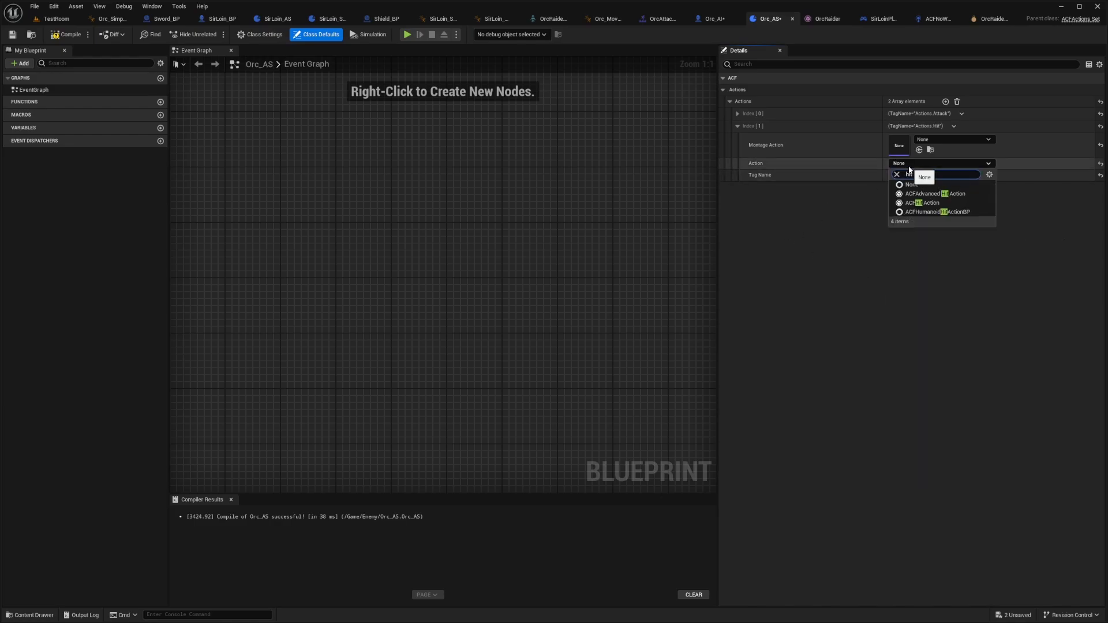
left_click(946, 194)
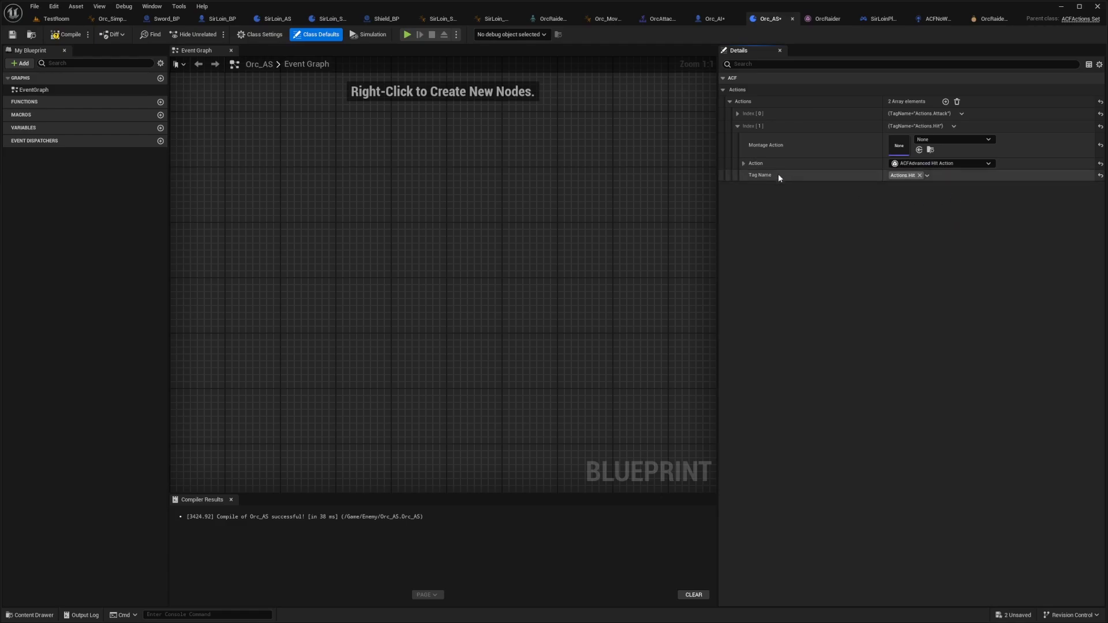
Review the hit action's Hit Direction to Montage Section Map, Action Config and Warp settings, and save Orc_AS
left_click(744, 163)
left_click(750, 175)
left_click(758, 187)
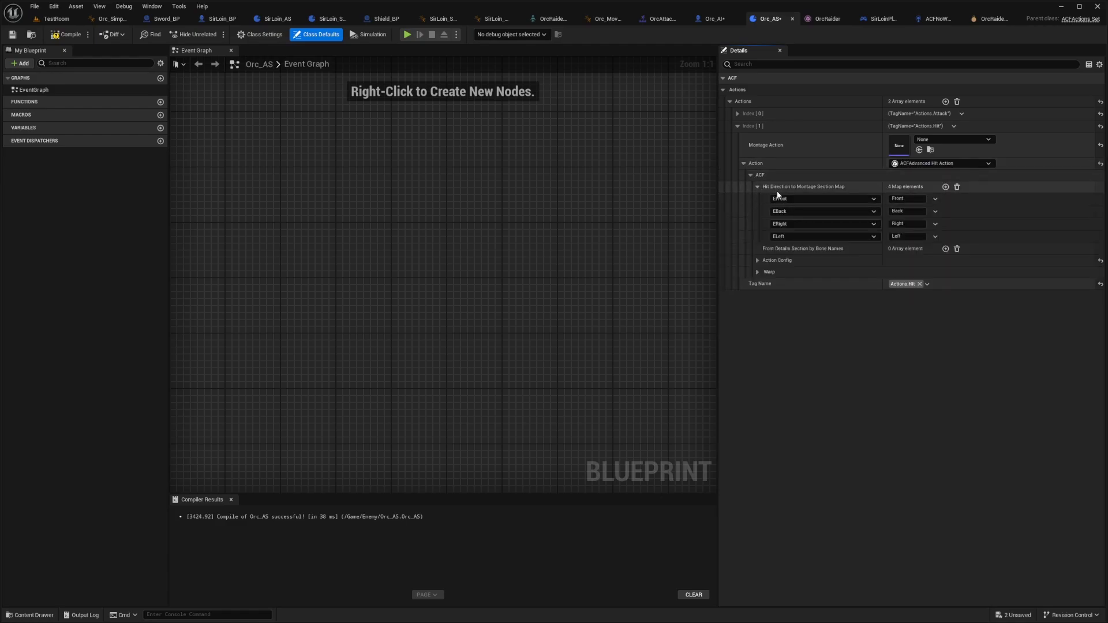
left_click(857, 195)
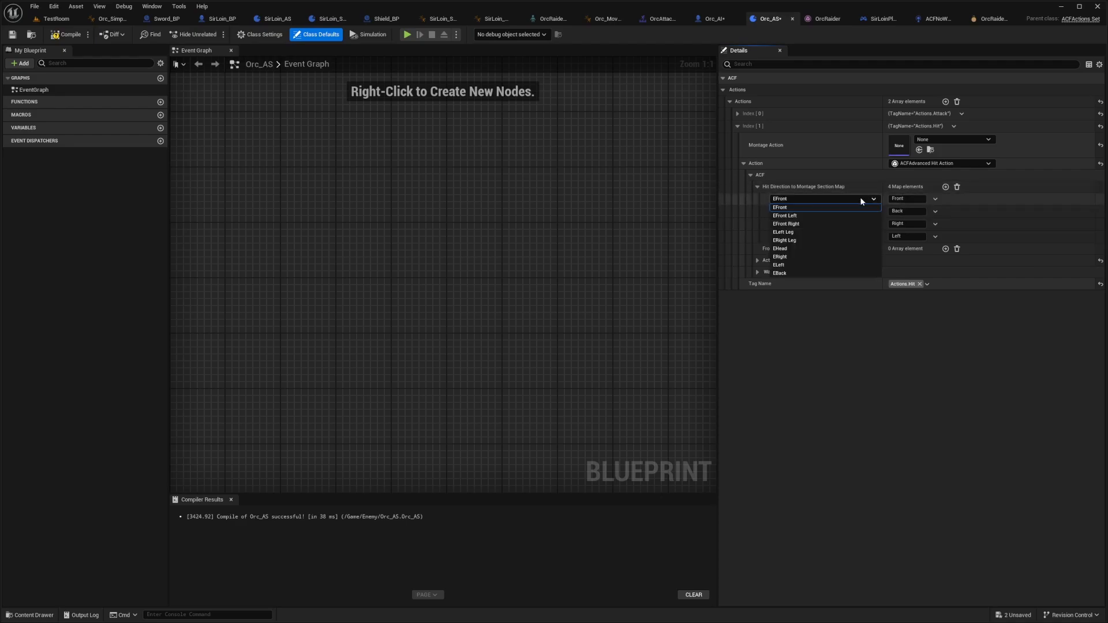
left_click(815, 197)
left_click(793, 198)
left_click(794, 200)
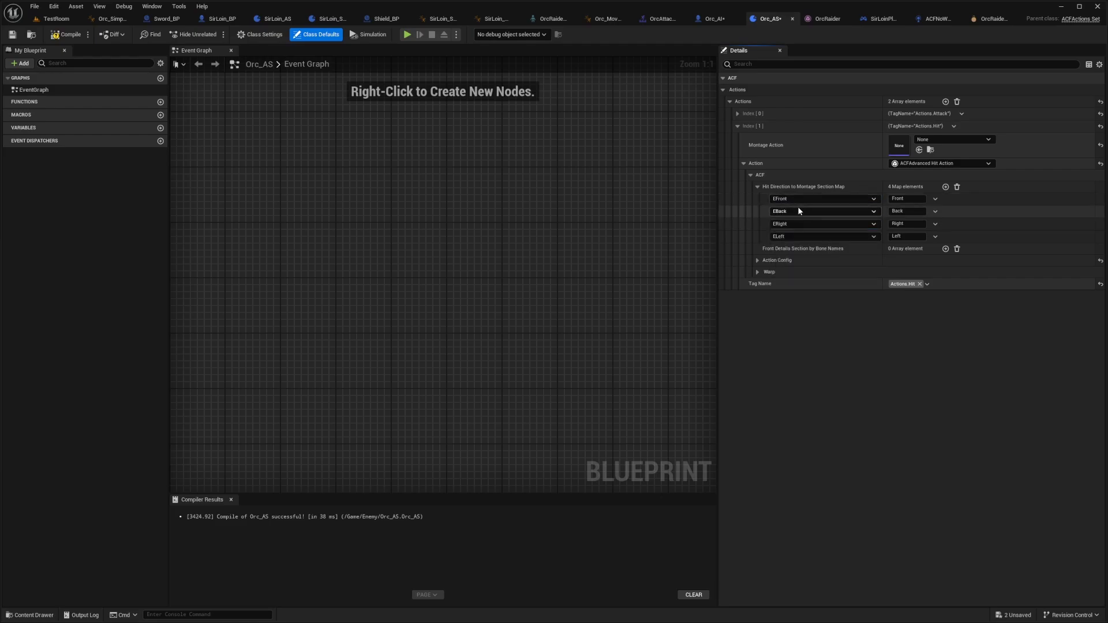
left_click(778, 212)
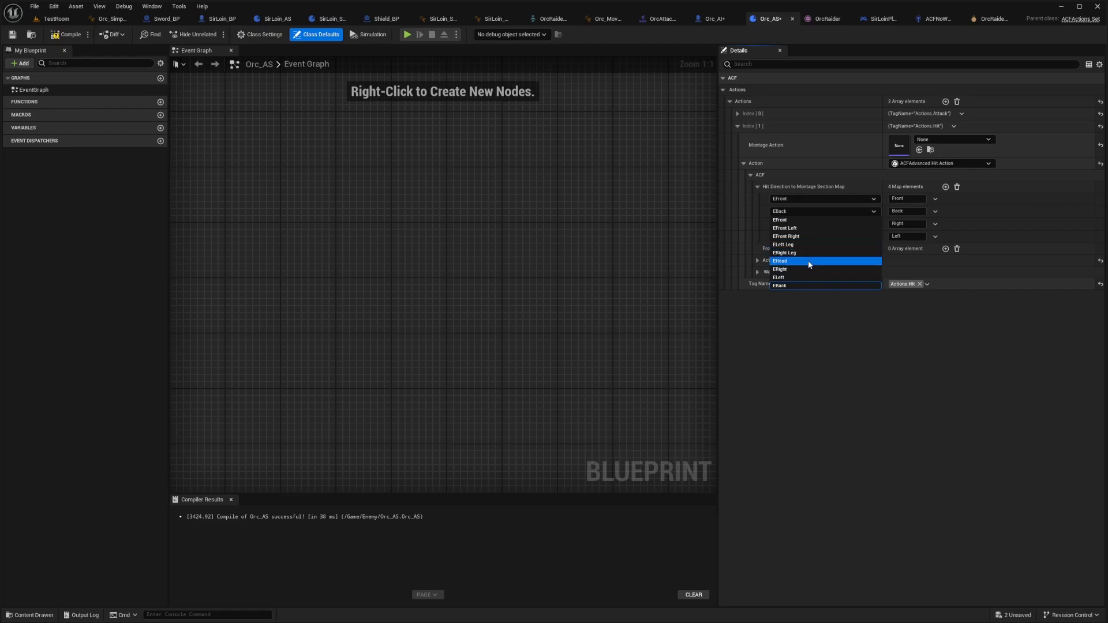
key("ctrl+s")
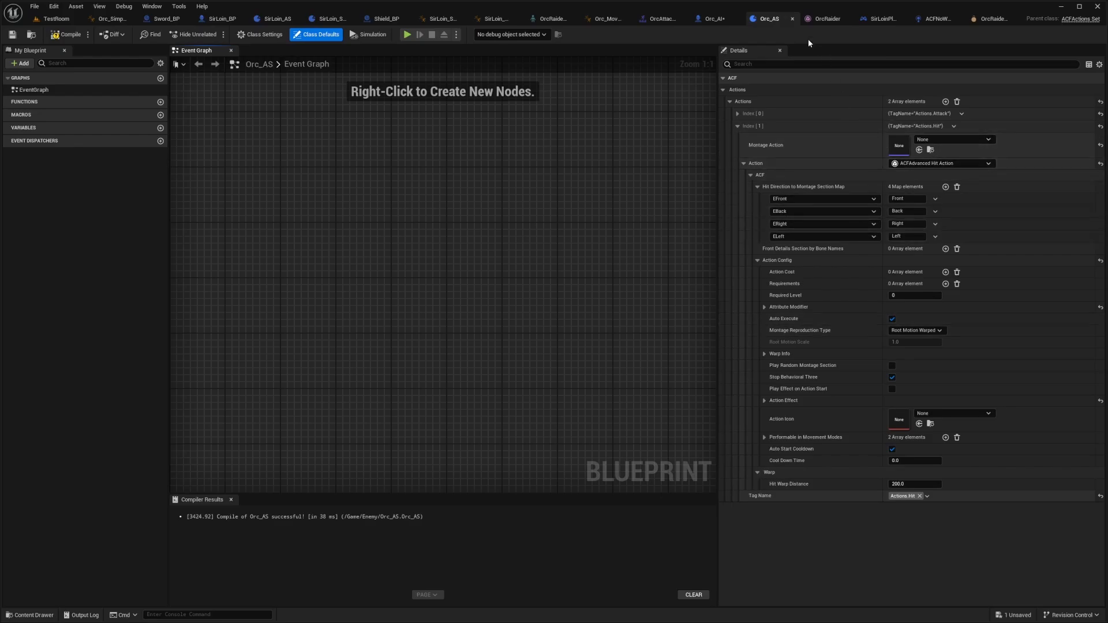
Create an animation montage for OrcRaider_Skeleton in the Enemy/Montages folder and name it OrcHit_AM
left_click(665, 20)
left_click(58, 20)
right_click(314, 455)
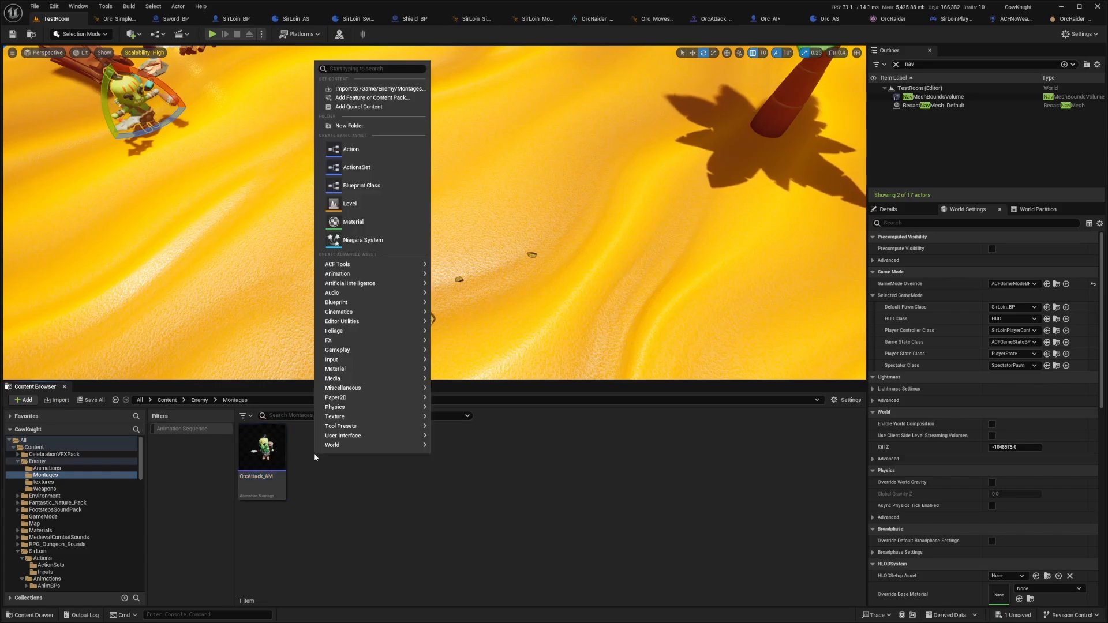
mouse_move(359, 267)
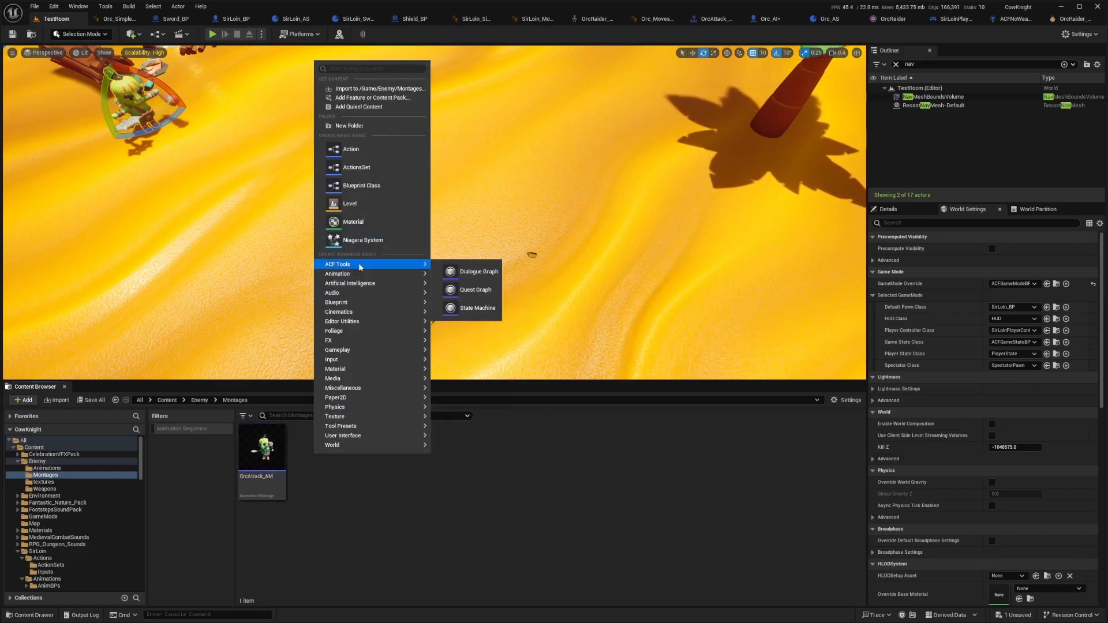
left_click(482, 347)
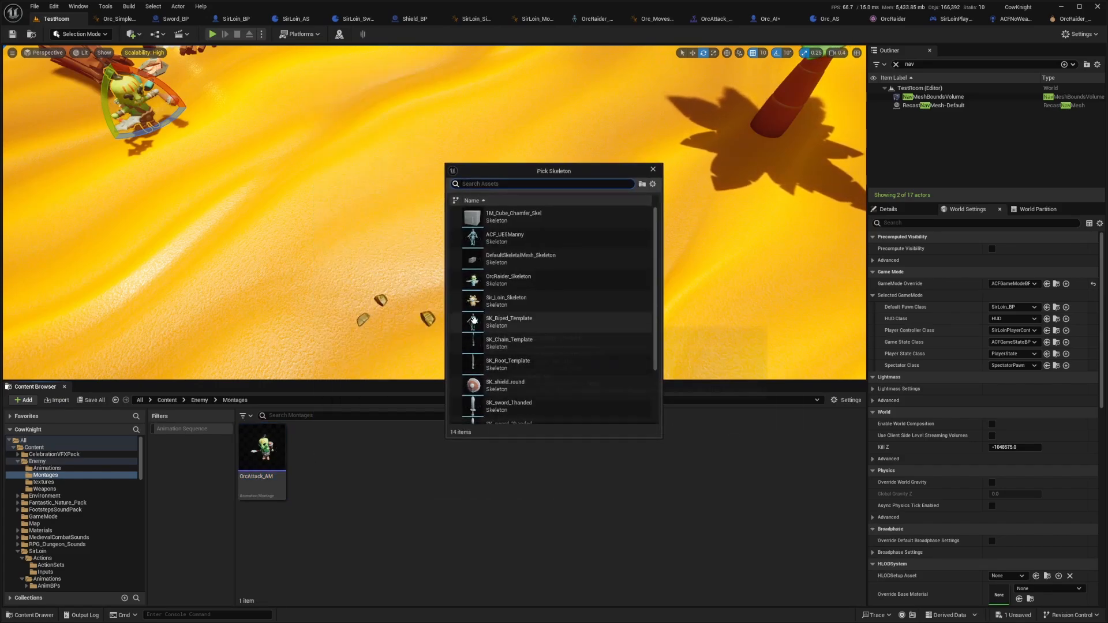
left_click(479, 280)
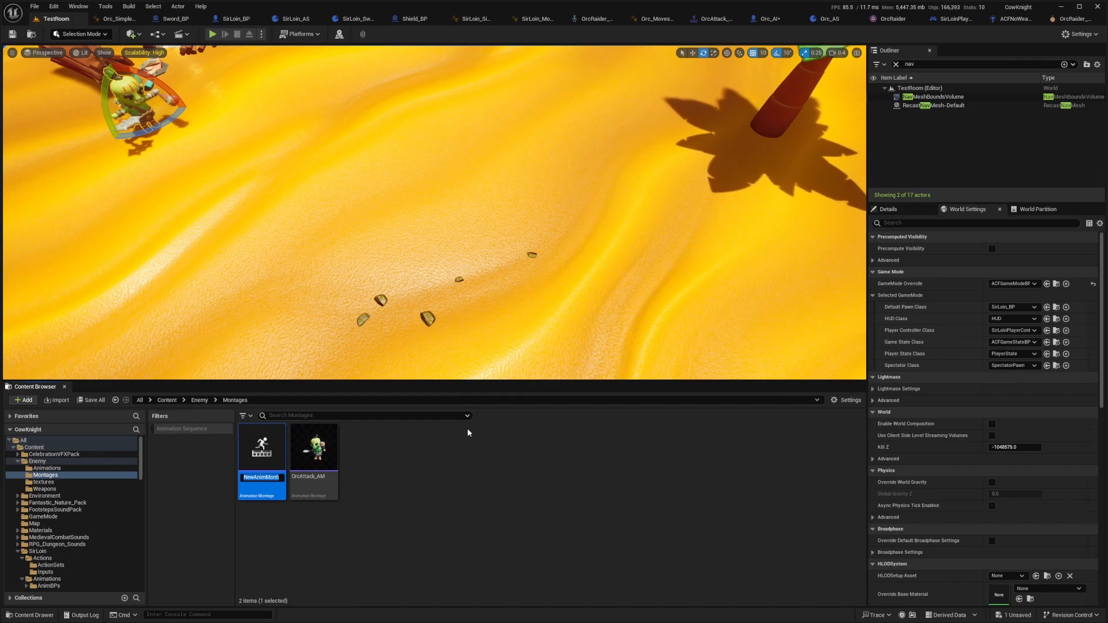
type("Orc")
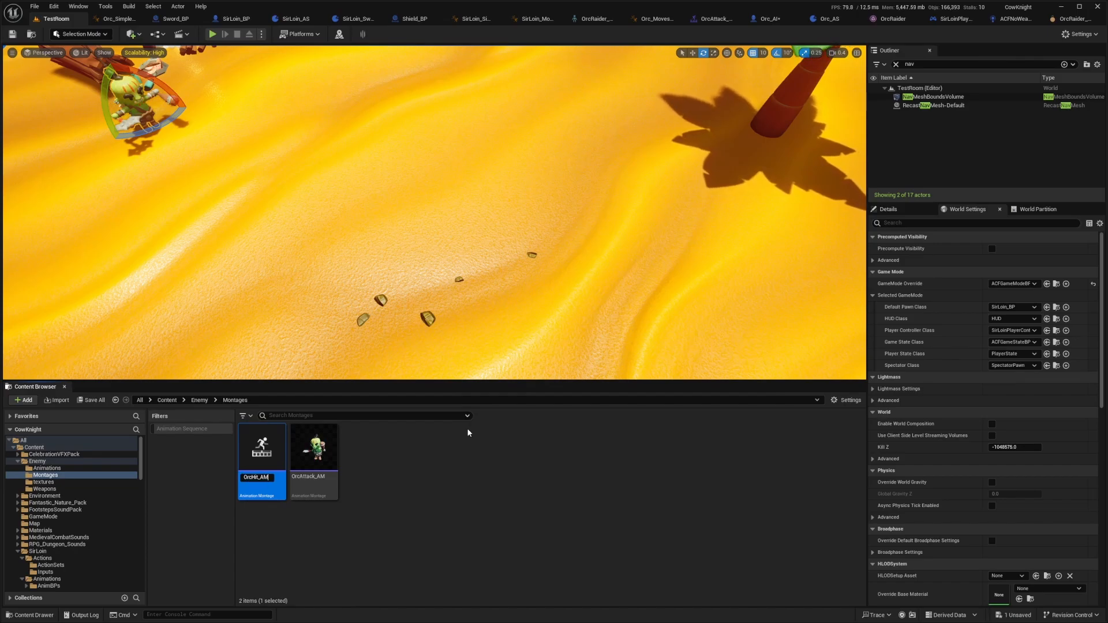
type("Hit_AM")
key("Return")
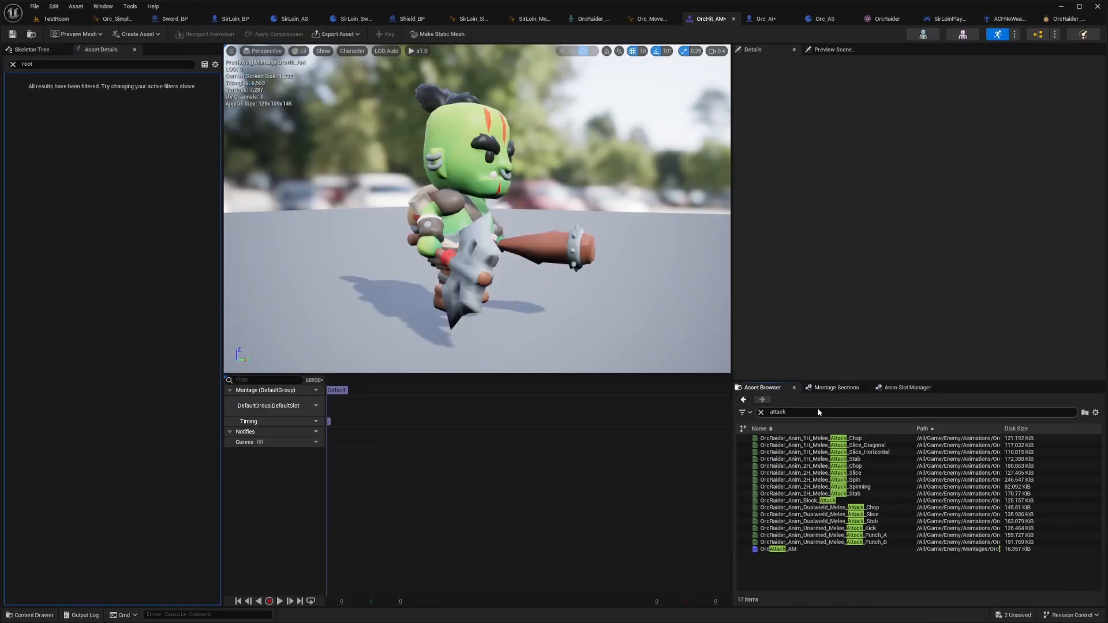
Place OrcRaider_Anim_Hit_B in the default slot of OrcHit_AM, save the montage and scrub through the animation
left_click(817, 407)
type("hit")
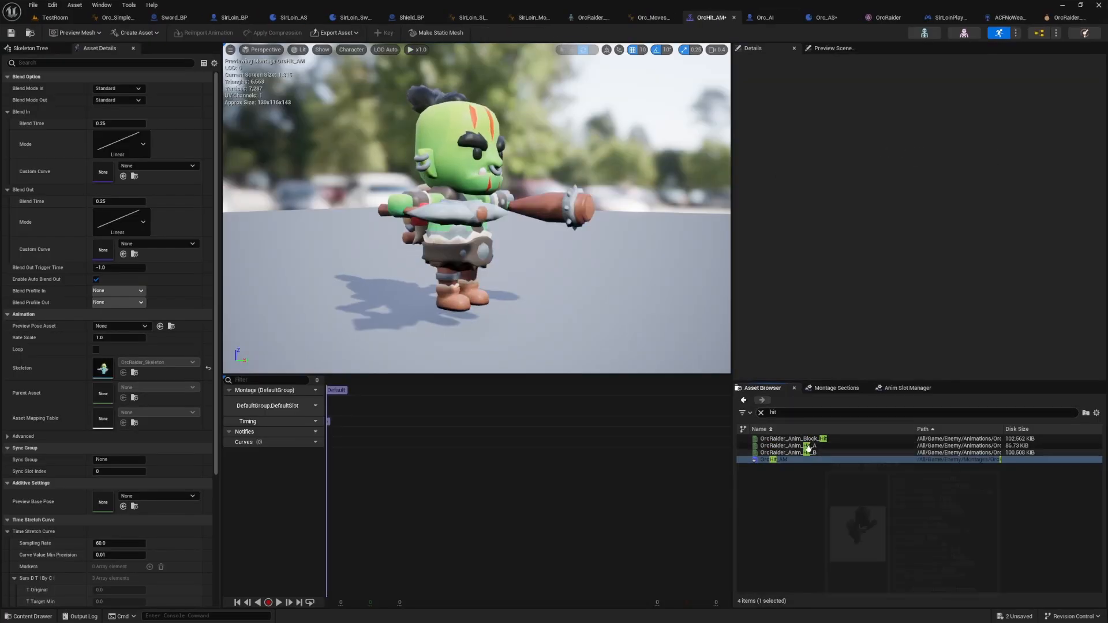
mouse_move(807, 440)
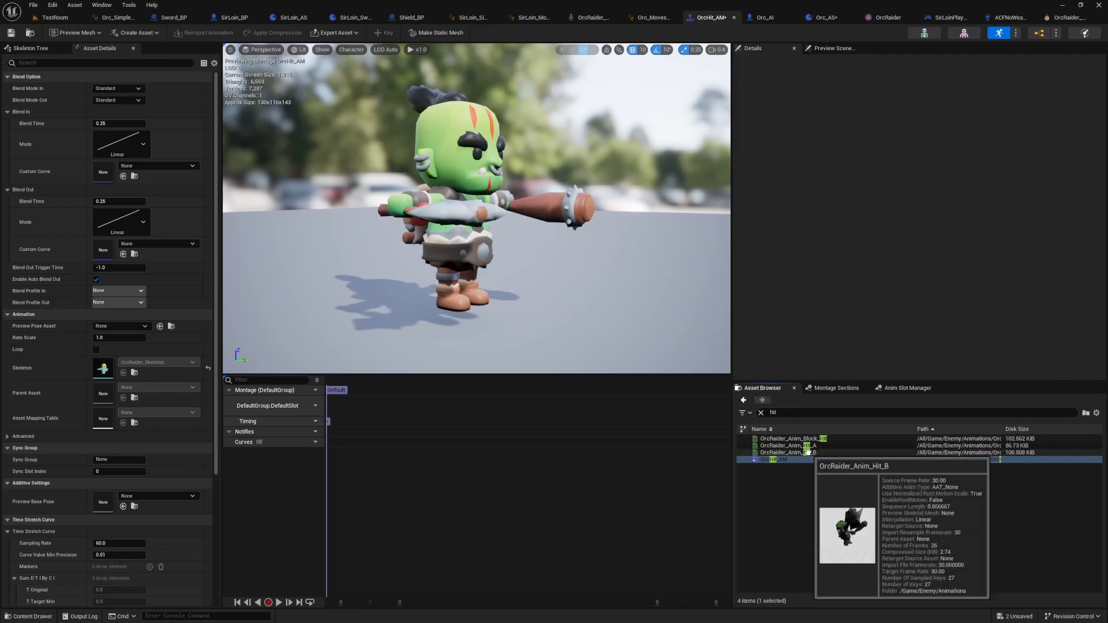
left_click_drag(807, 451, 372, 408)
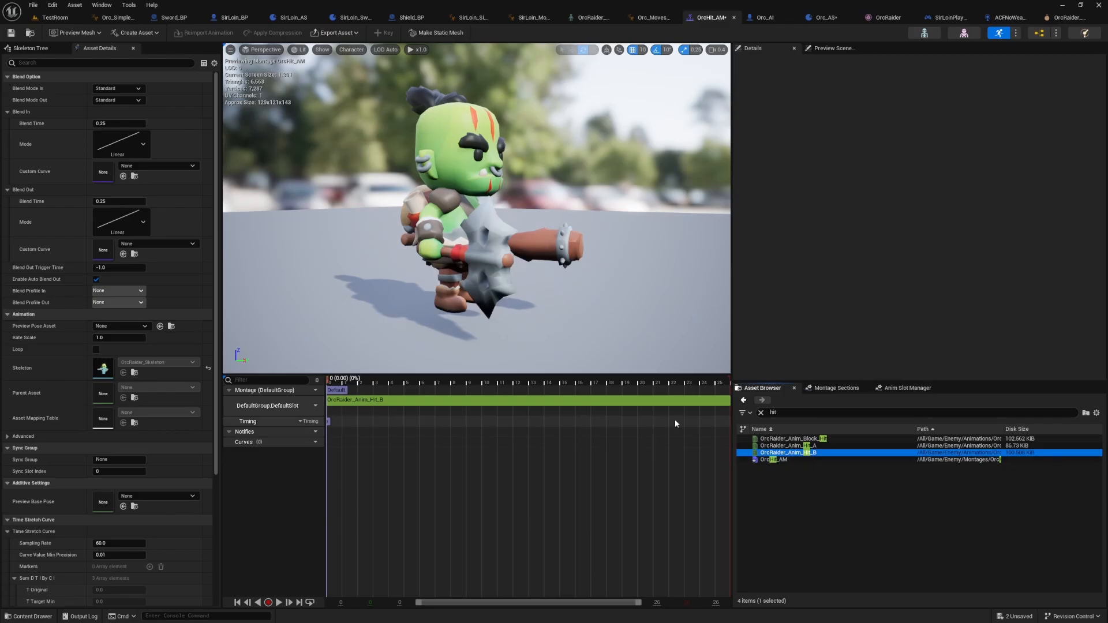
key("ctrl+s")
left_click_drag(354, 385, 634, 390)
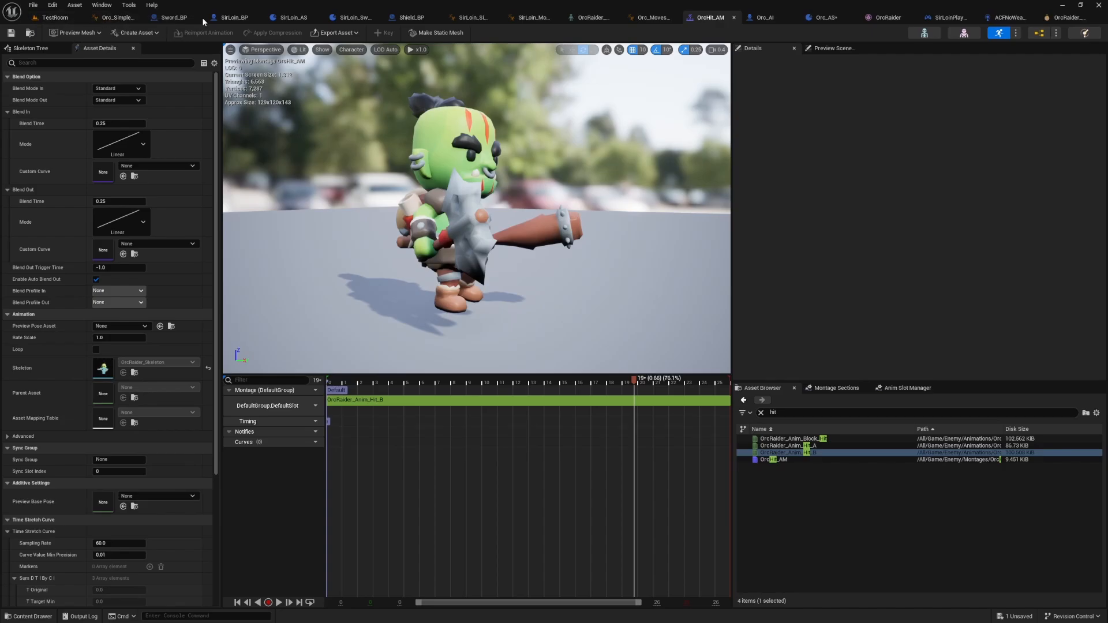
Assign OrcHit_AM as the montage of the Actions.Hit entry in Orc_AS and set its action to ACFHit Action
left_click(827, 18)
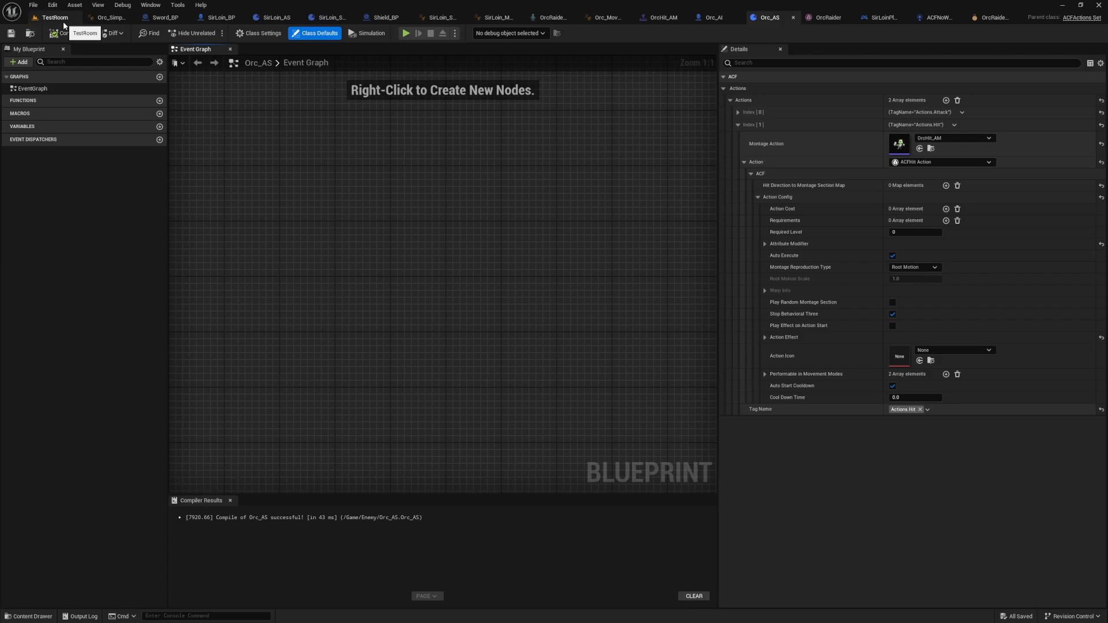
Inspect the first hit response action of the ACF Damage Handler component in Orc_AI
left_click(707, 19)
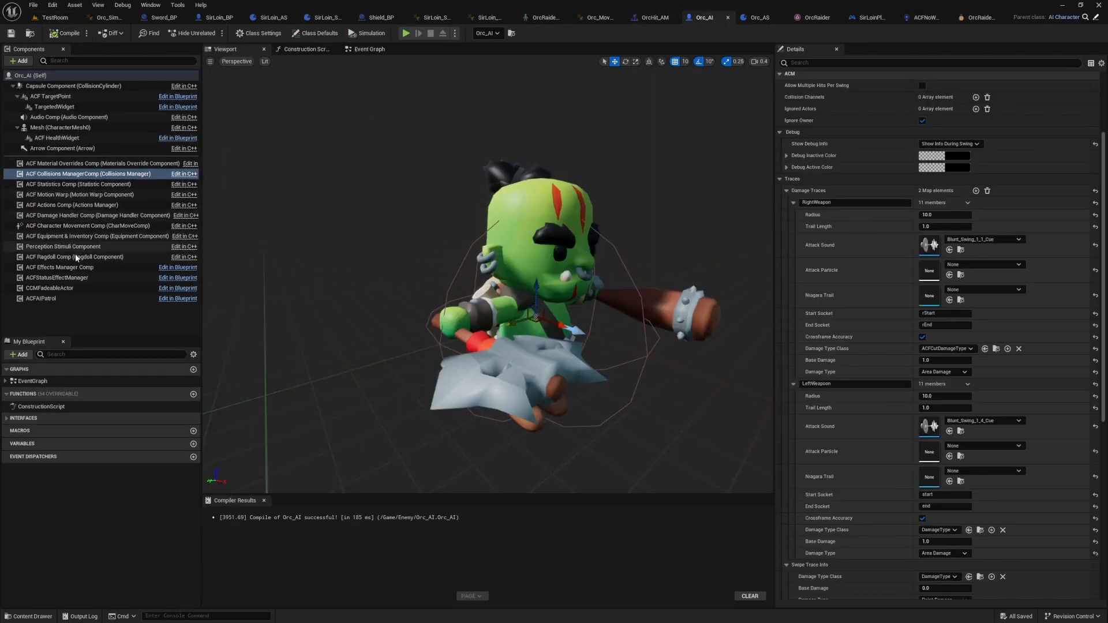
left_click(78, 215)
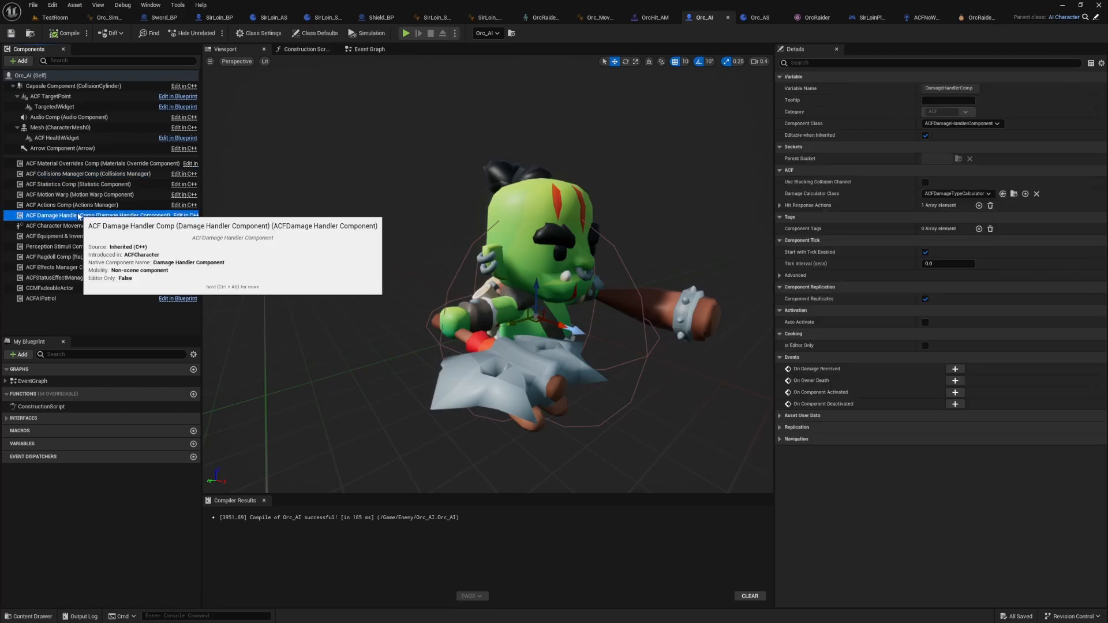
left_click(779, 206)
left_click(787, 217)
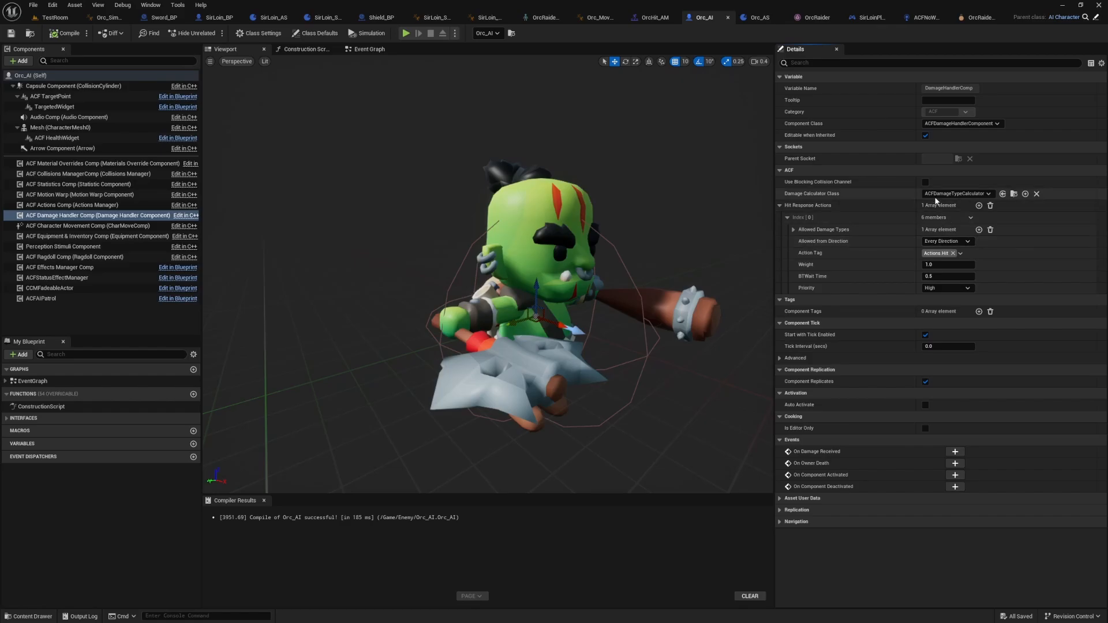
Play-test the orc's hit reaction in the TestRoom level and end the session
left_click(57, 22)
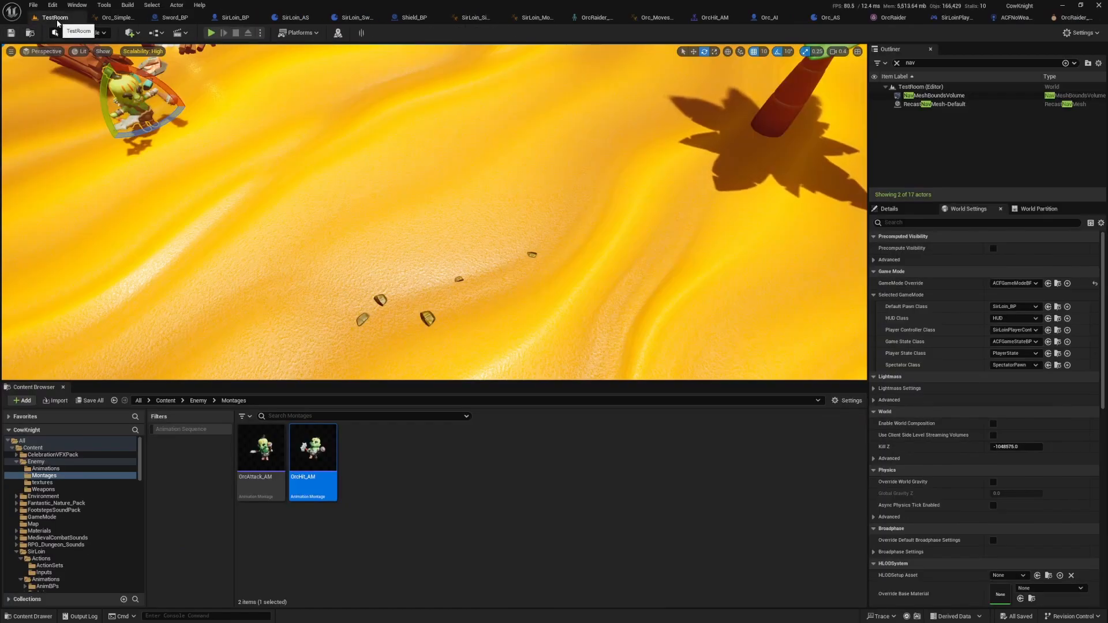
key("alt+p")
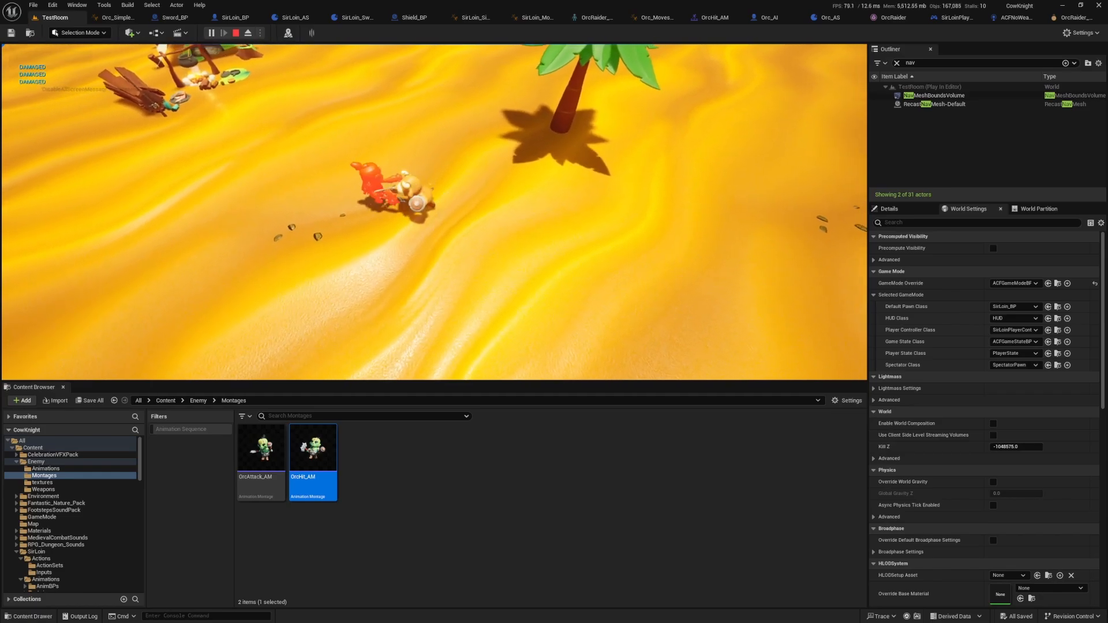
key("Escape")
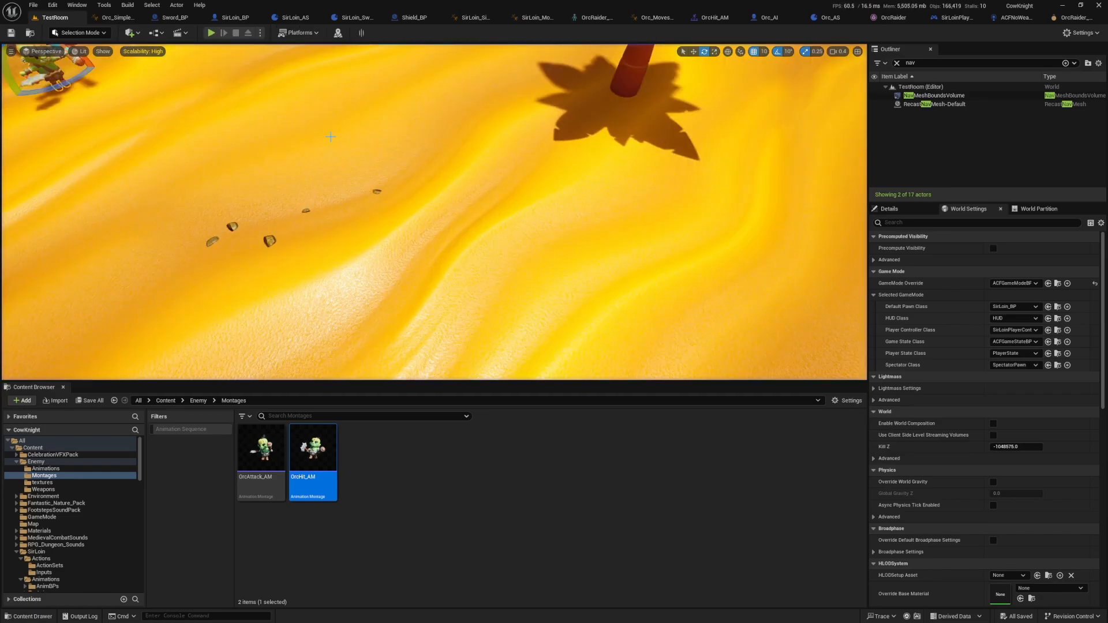
key("F11")
key("F11")
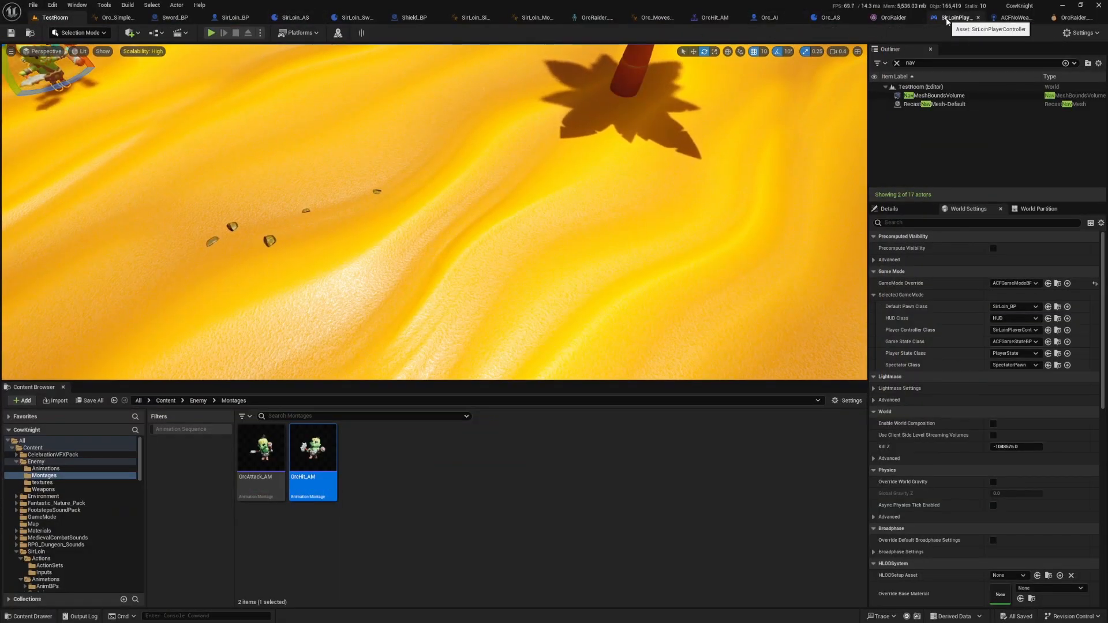
Change the Actions.Hit entry in Orc_AS to ACFAdvanced Hit Action and clear its Hit Direction to Montage Section Map
left_click(831, 17)
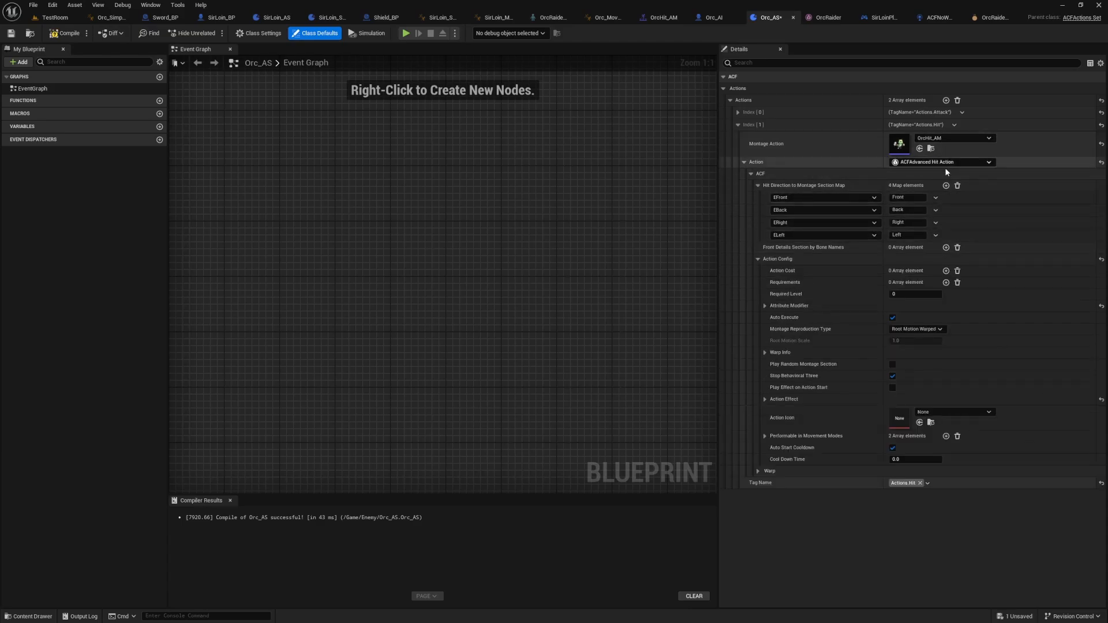
left_click(923, 163)
left_click(922, 165)
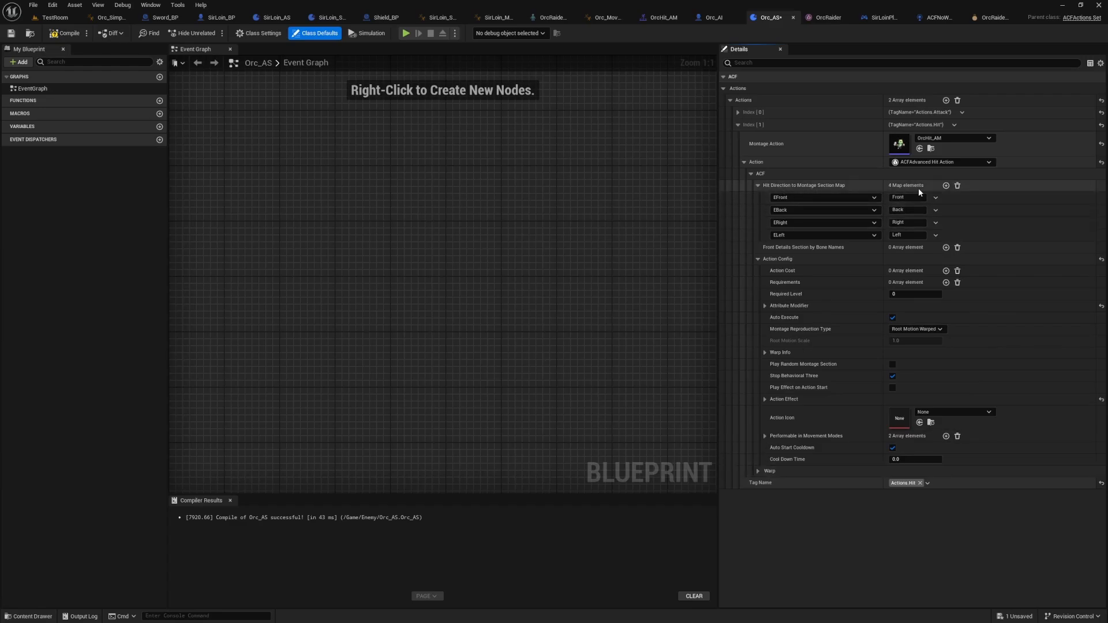
left_click(958, 186)
Set the Hit Warp Distance of the Actions.Hit entry in Orc_AS to 600 and play-test the orc's hit reaction
left_click(758, 421)
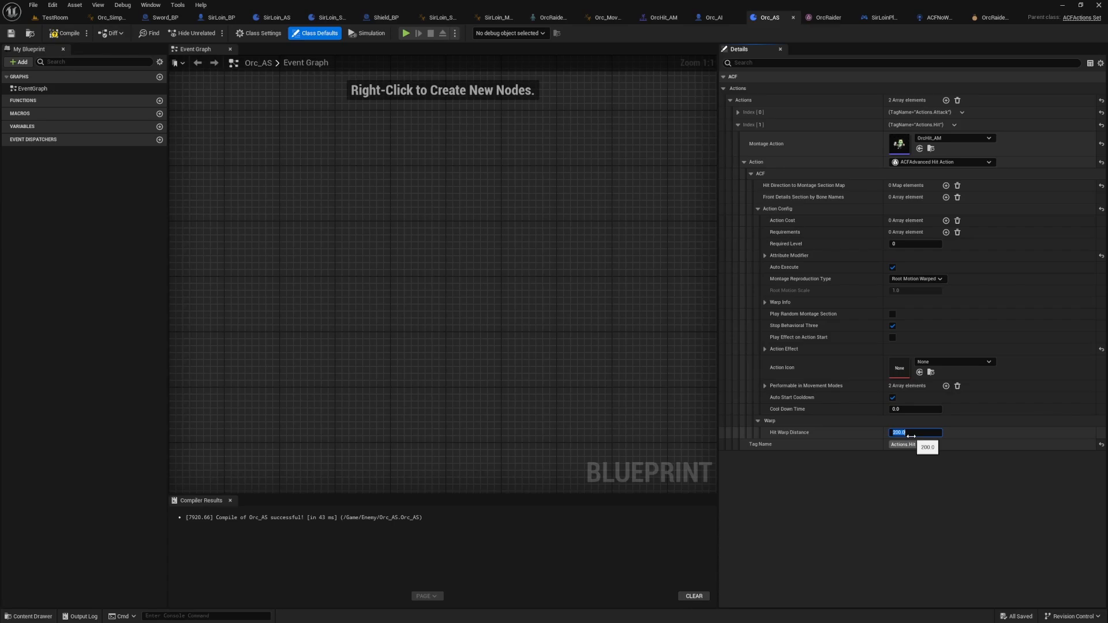
key("alt+p")
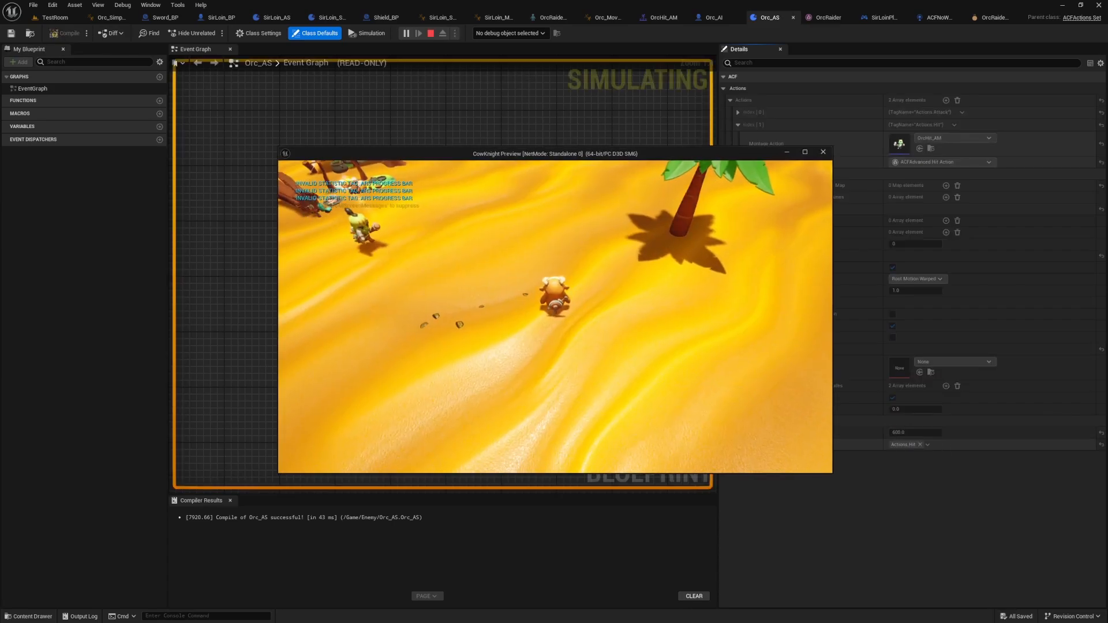
key("a")
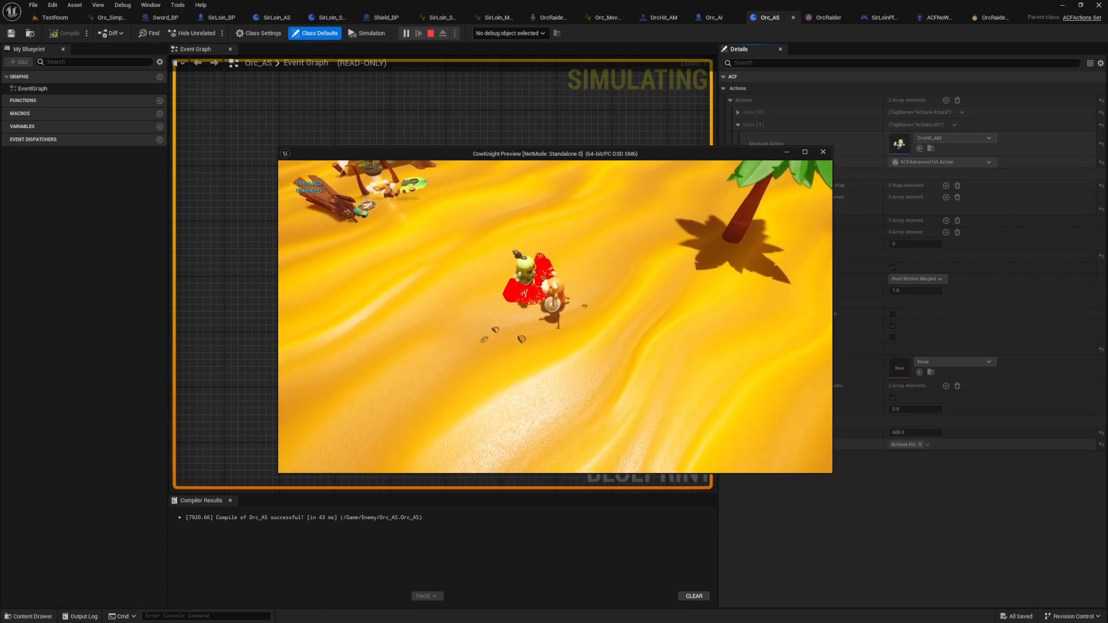
key("Escape")
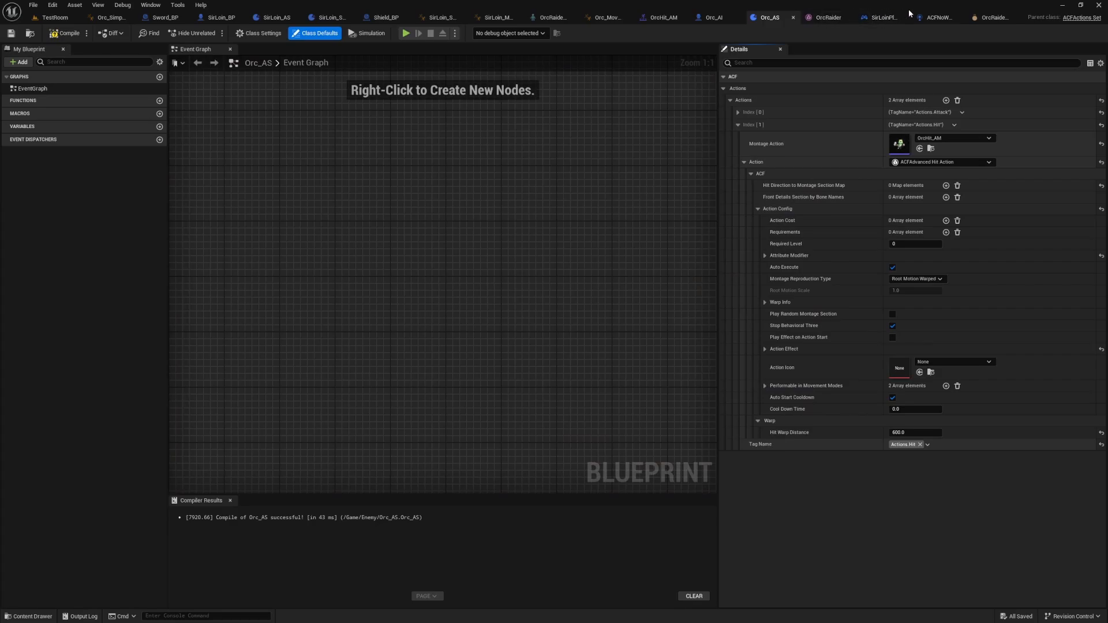
Set Show Debug Info of the ACF Collisions Manager component in Orc_AI to Don't Show Debug Info
left_click(719, 19)
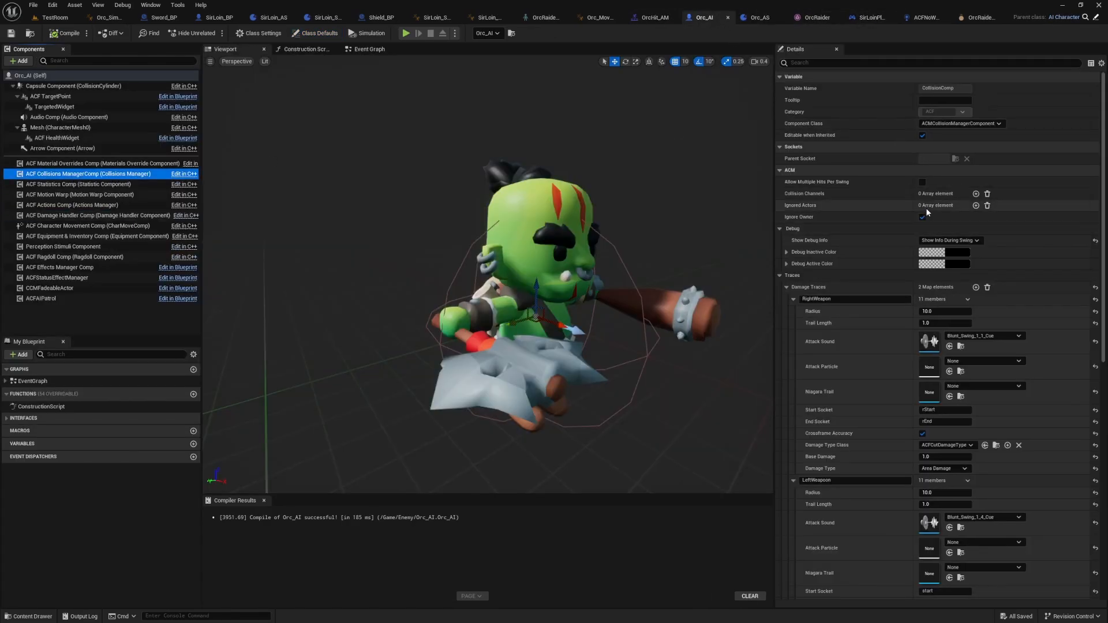
left_click(85, 206)
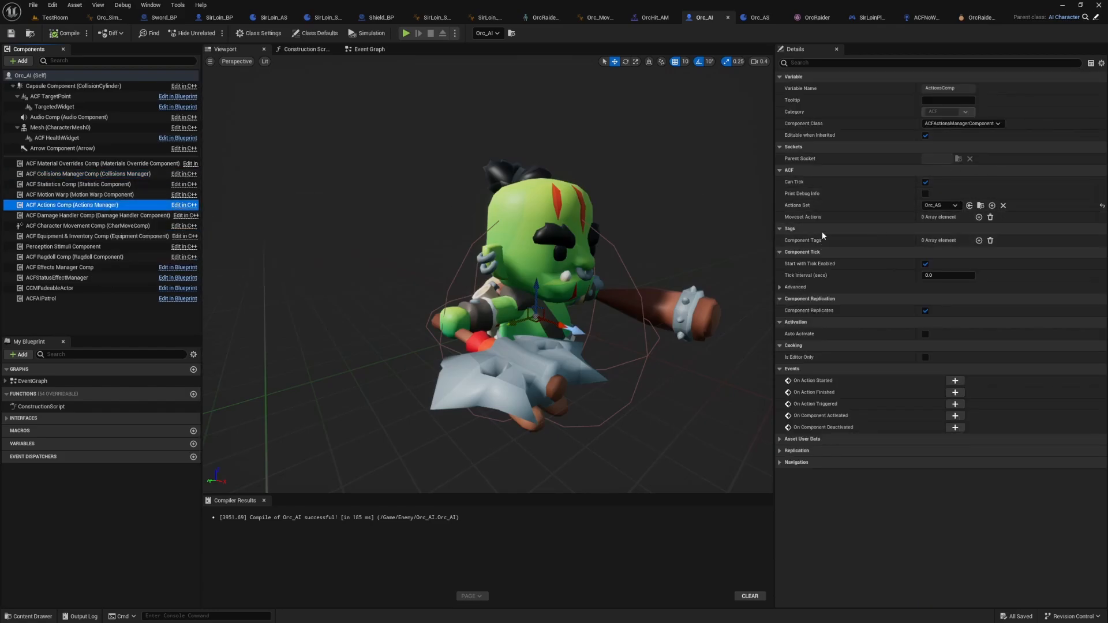
left_click(81, 174)
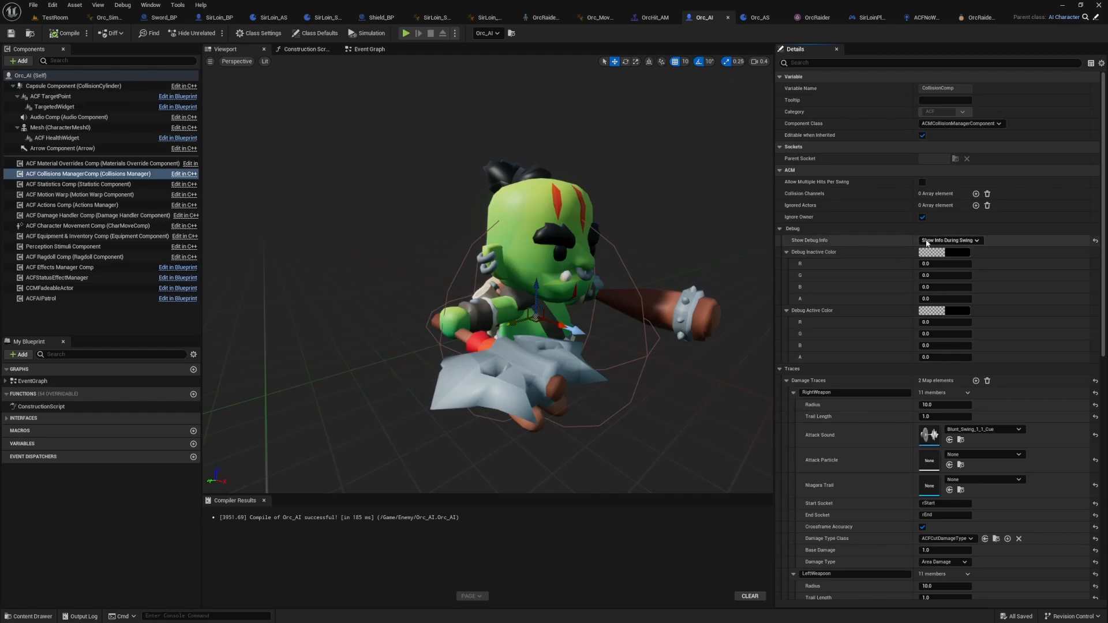
left_click(958, 240)
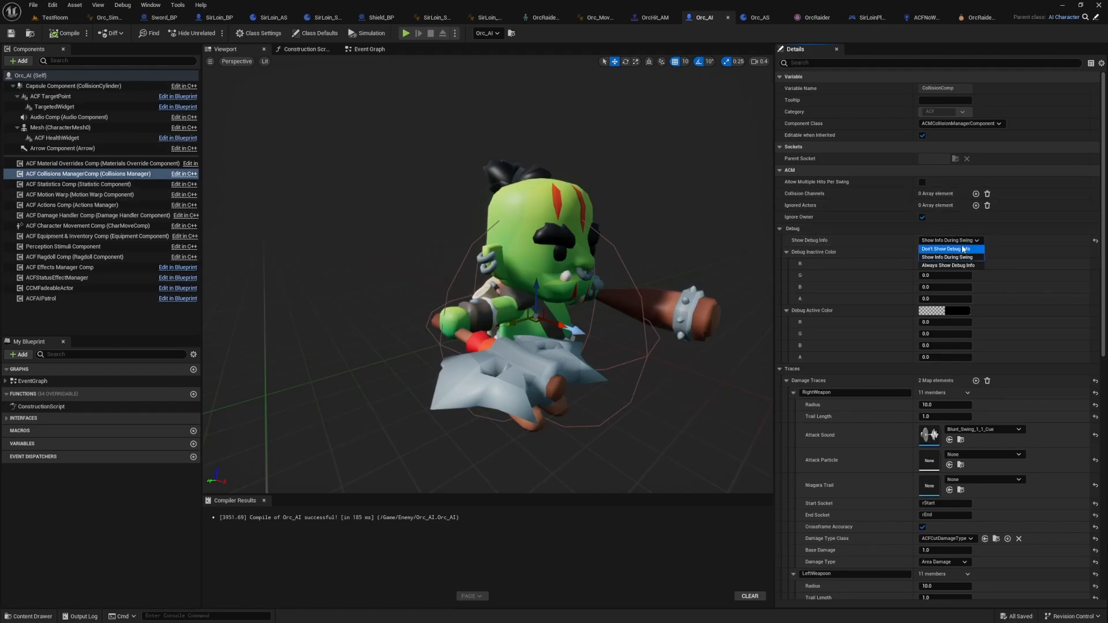
left_click(953, 249)
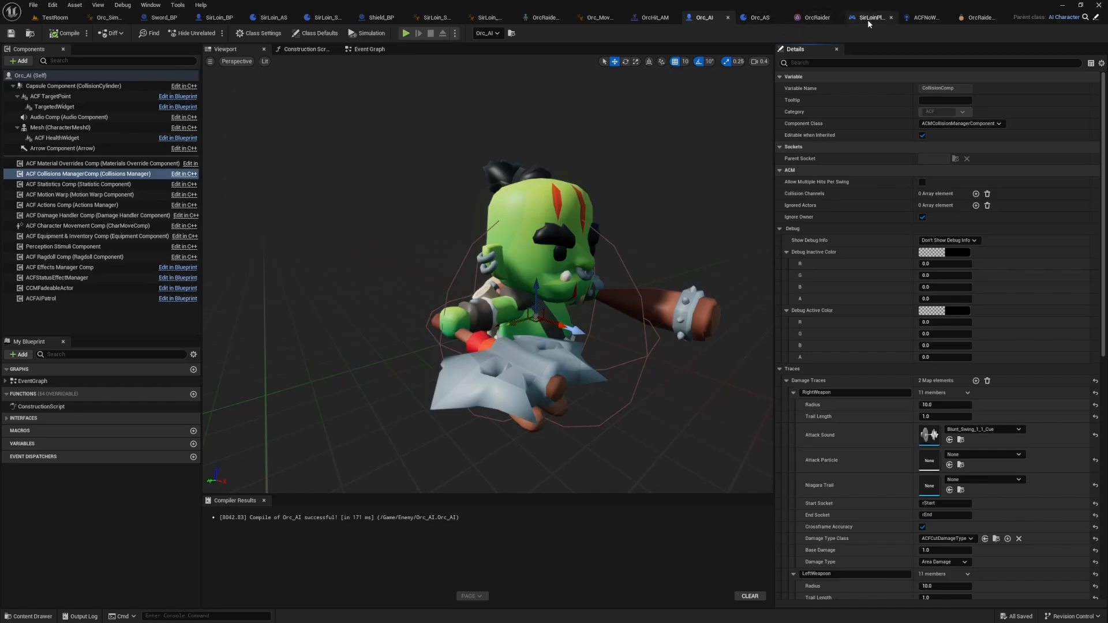
Examine the SirLoin_AS action set assigned to the ACF Actions component of SirLoin_BP
left_click(764, 18)
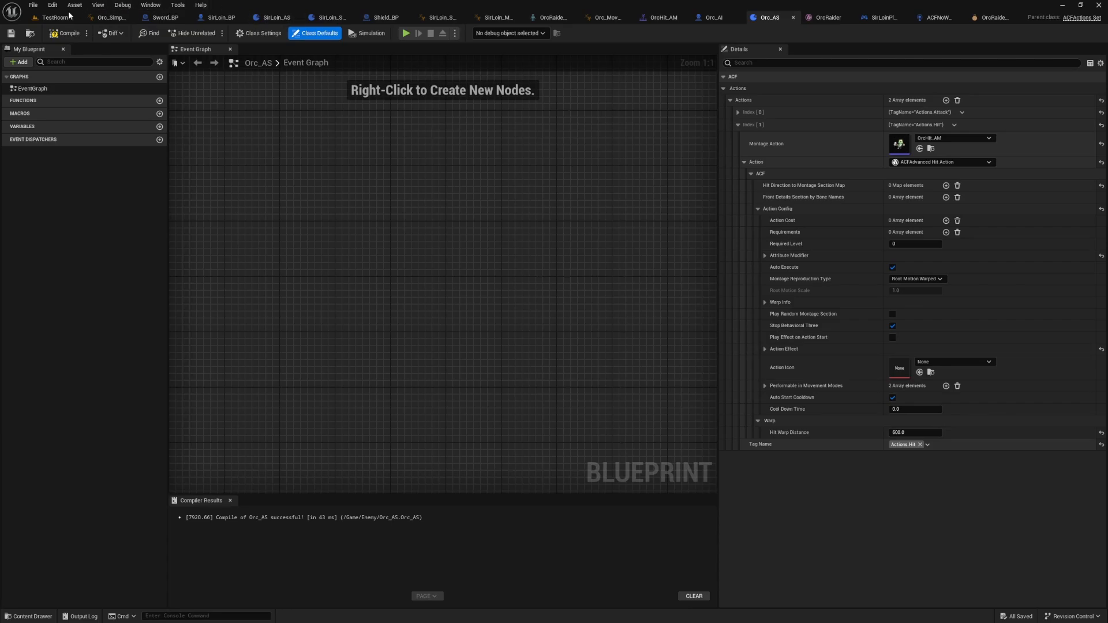
left_click(218, 17)
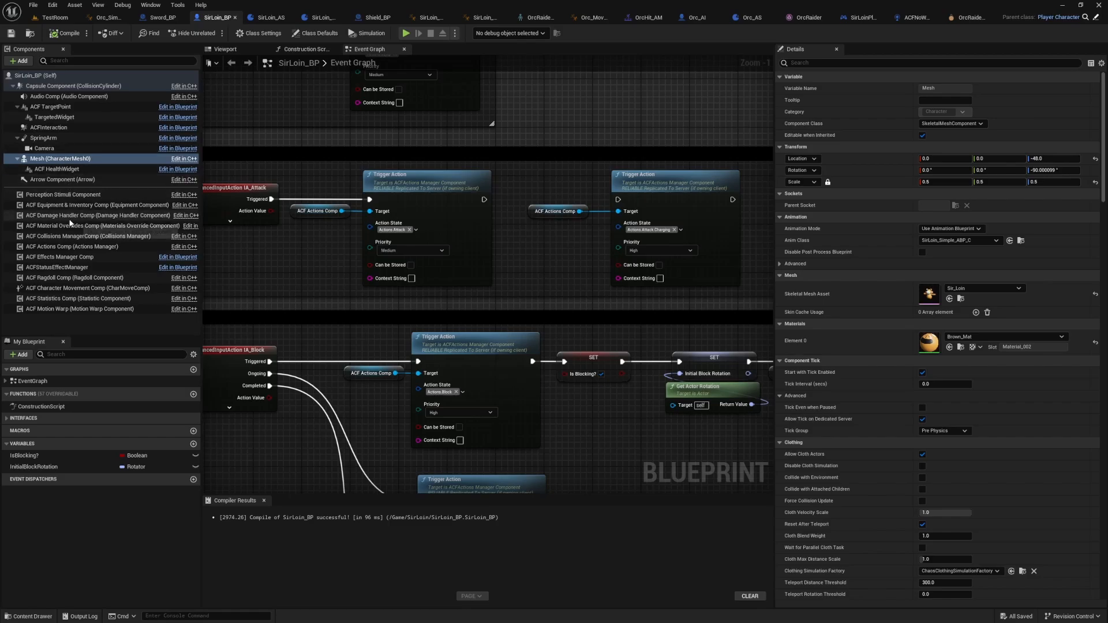
left_click(73, 246)
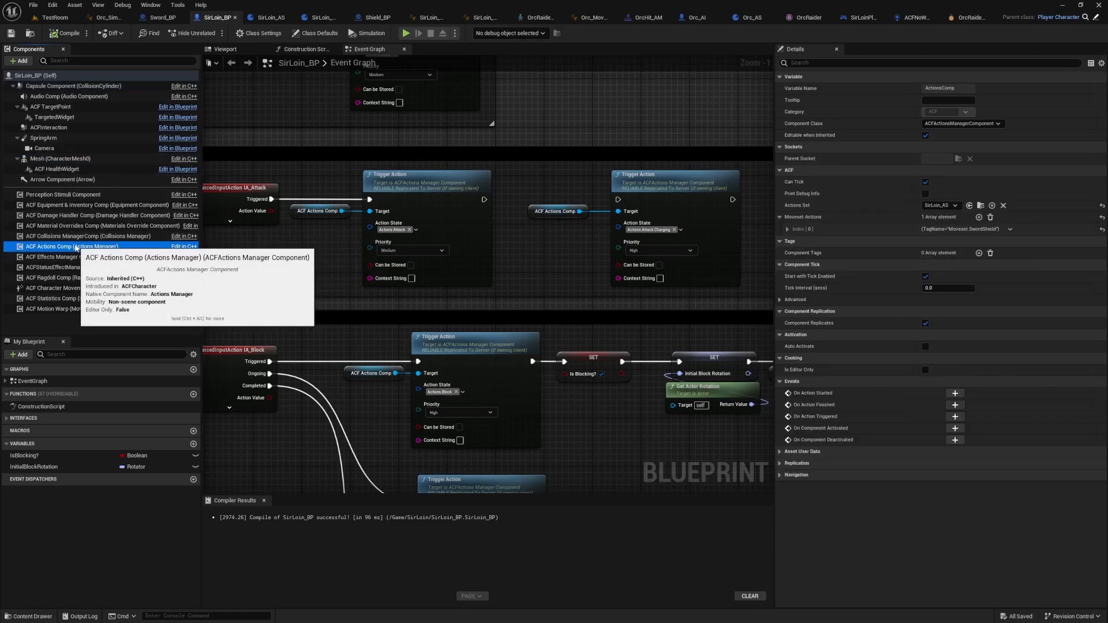
left_click(980, 206)
double_click(254, 456)
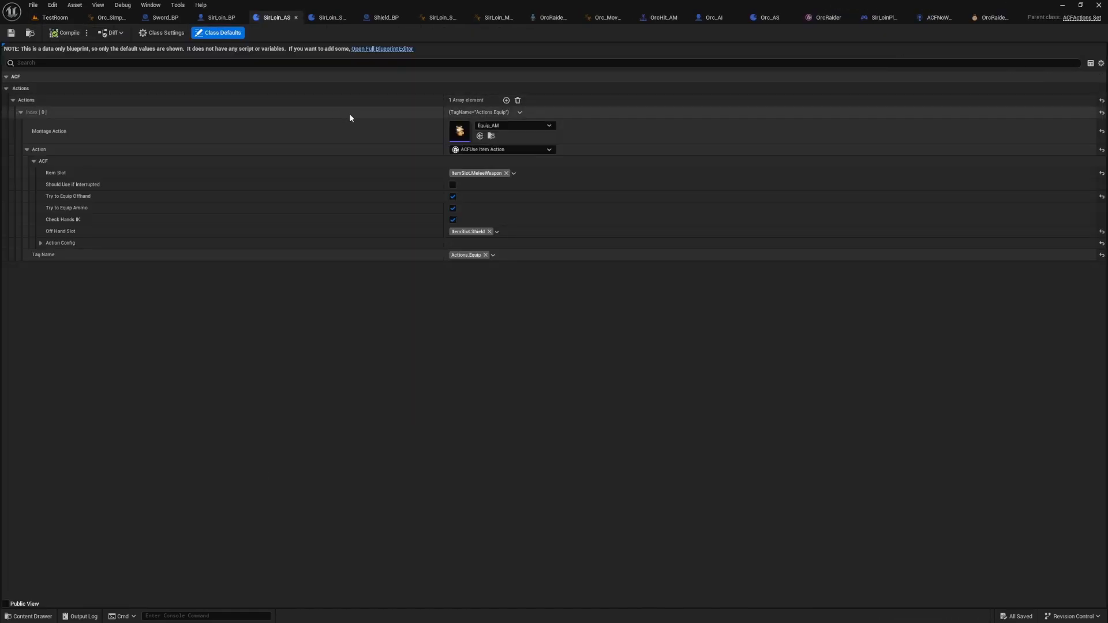
Set the Min Warp Distance of the Actions.Attack entry in SirLoin_SwordShield_AS to 600 and play-test the fight
left_click(220, 19)
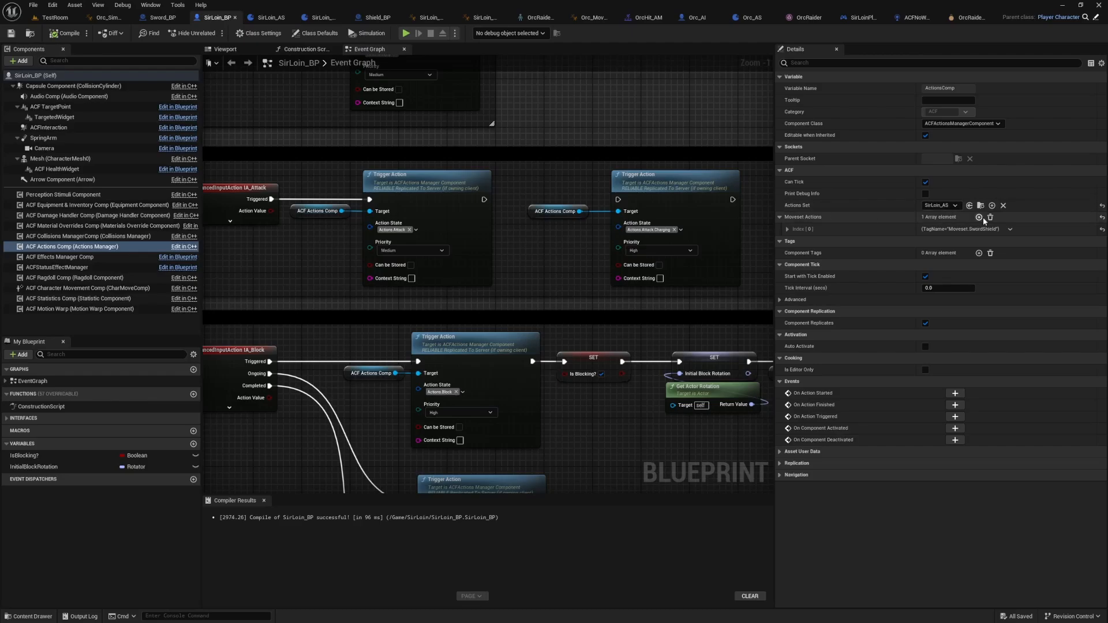
left_click(787, 229)
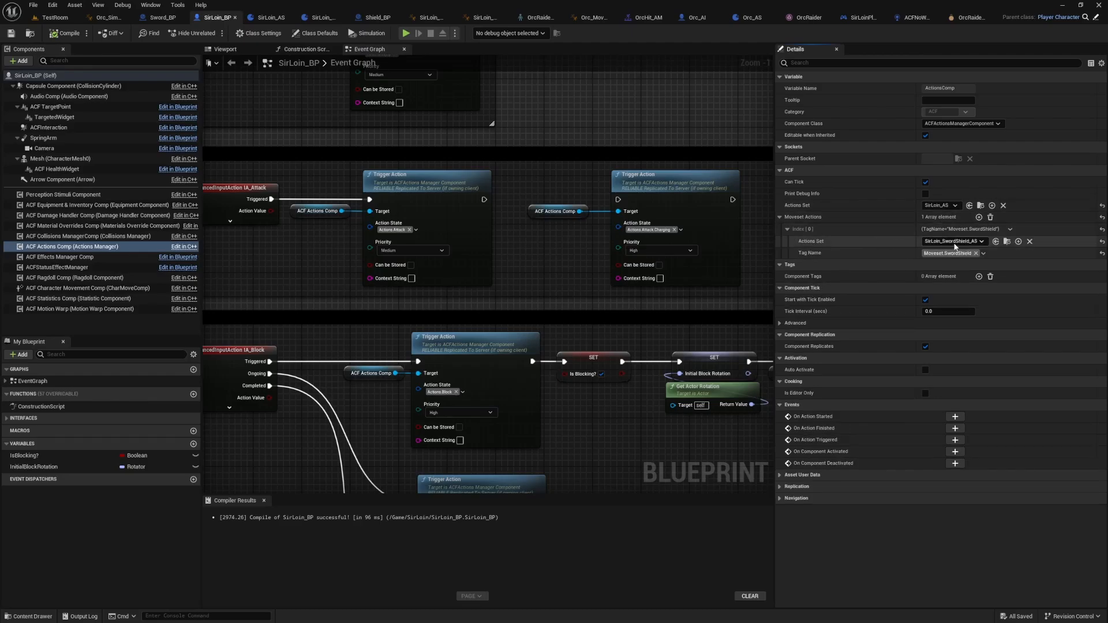
left_click(1007, 241)
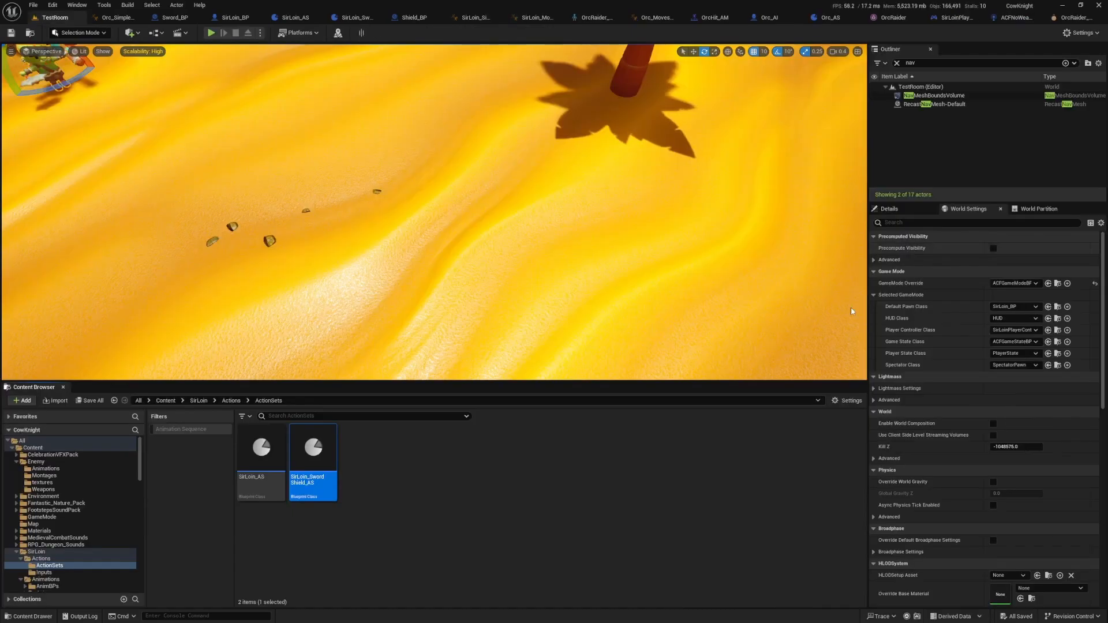
double_click(313, 450)
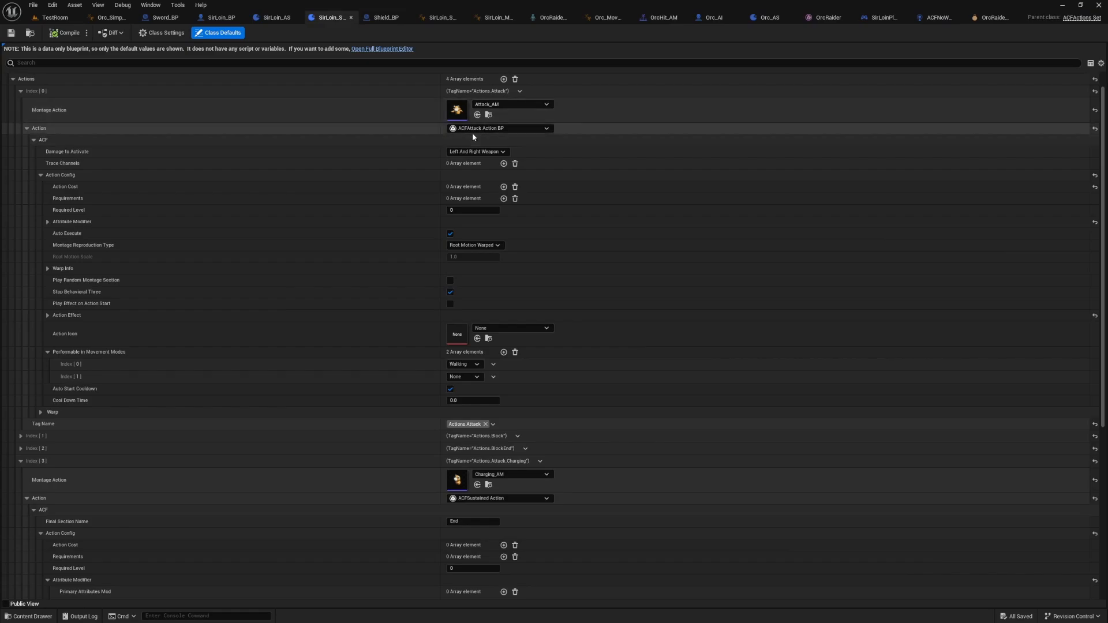
left_click(47, 411)
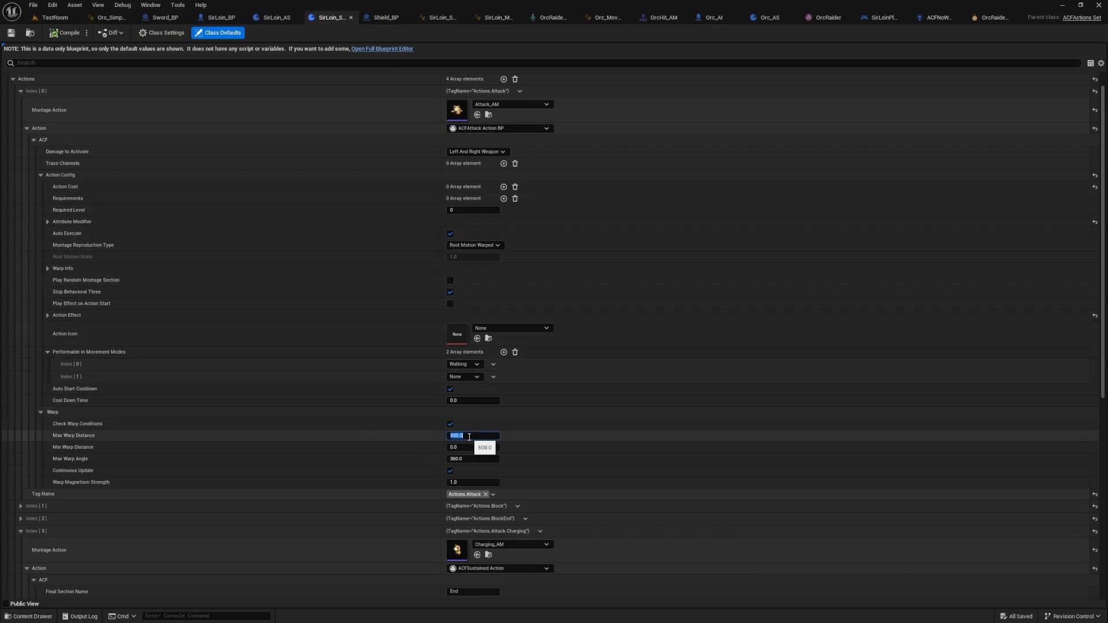
key("Tab")
key("alt+p")
left_click(467, 436)
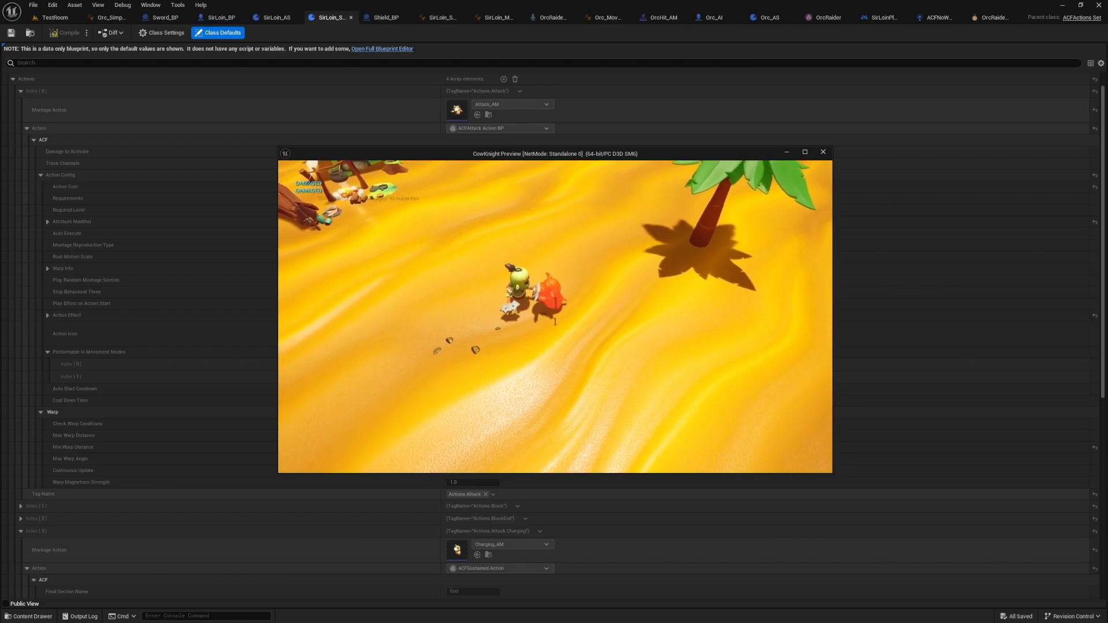
key("Escape")
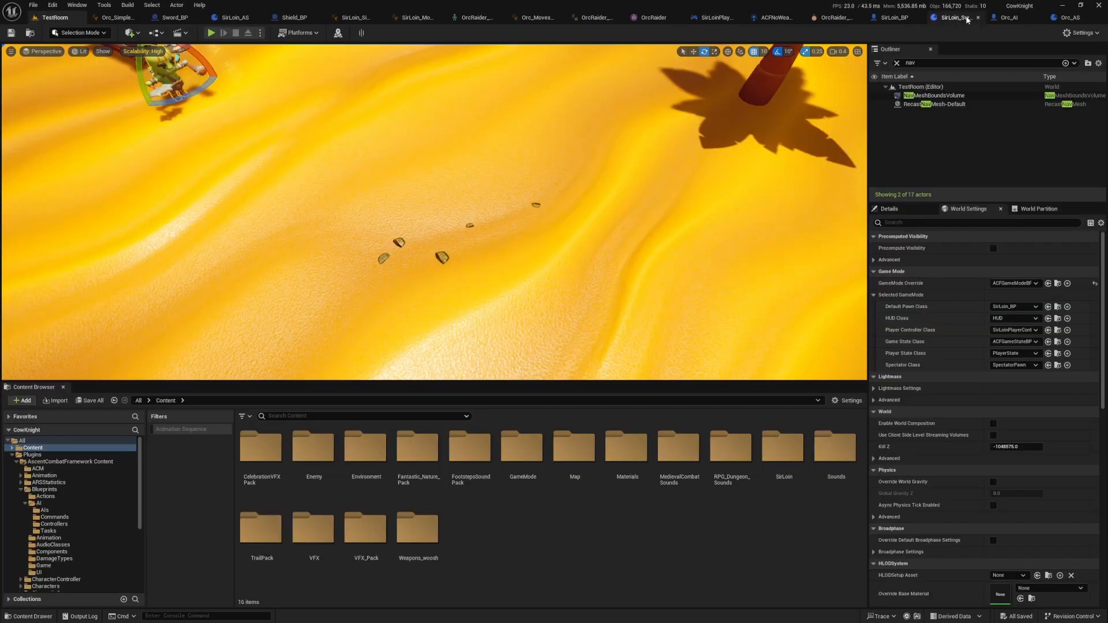
Disable root motion on OrcRaider_Anim_Hit_B, the animation used by the OrcHit_AM montage, and save it
left_click(1067, 18)
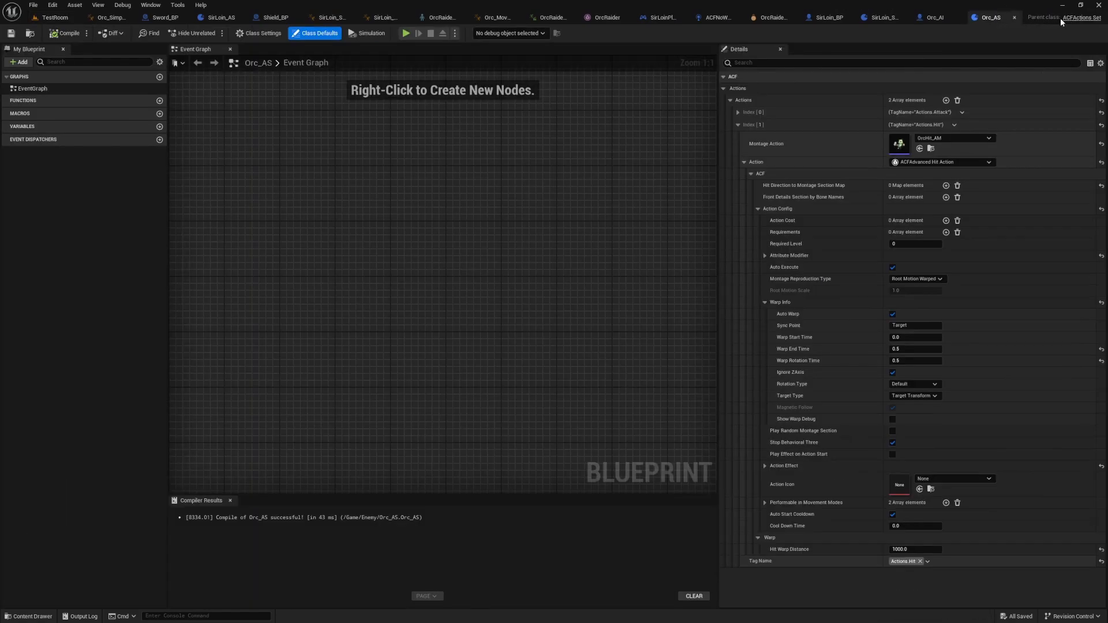
left_click(932, 18)
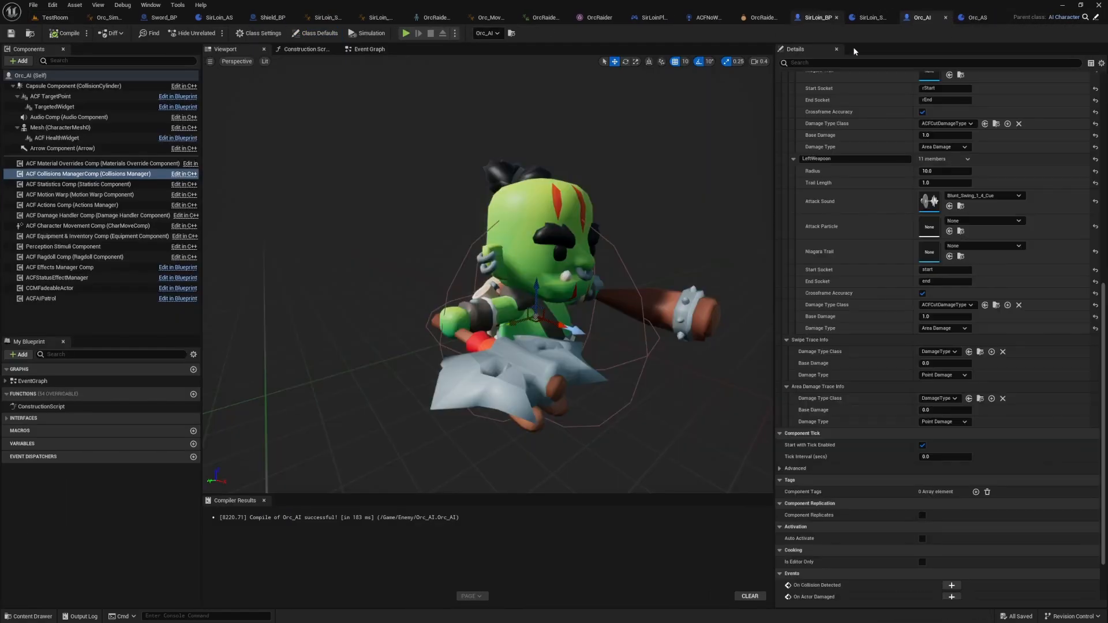
left_click(971, 18)
double_click(903, 149)
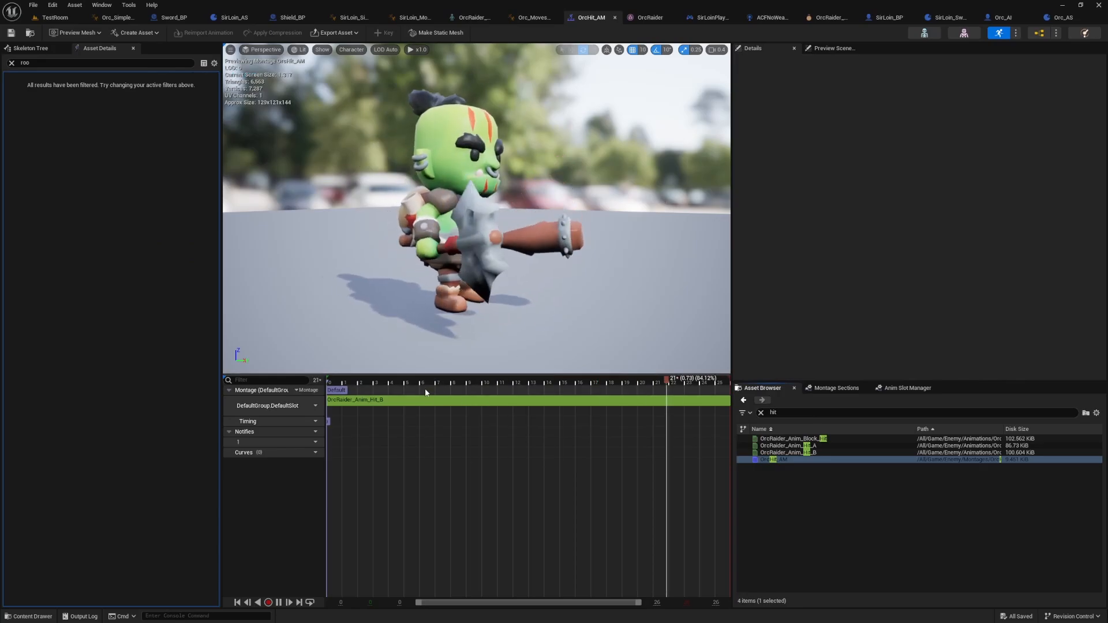
double_click(788, 453)
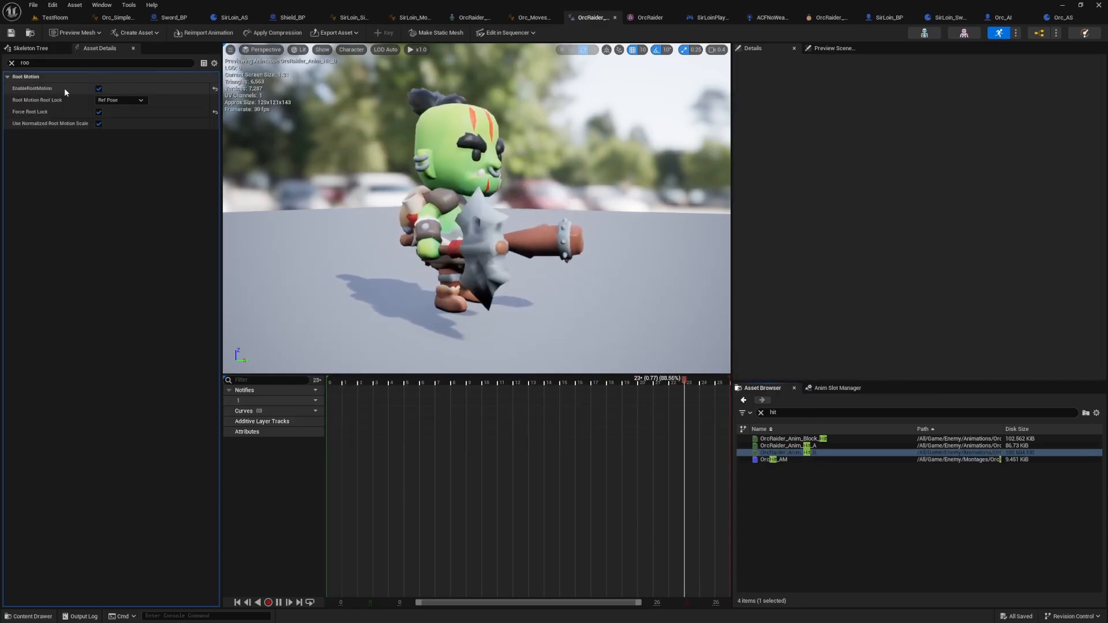
left_click(99, 88)
key("ctrl+s")
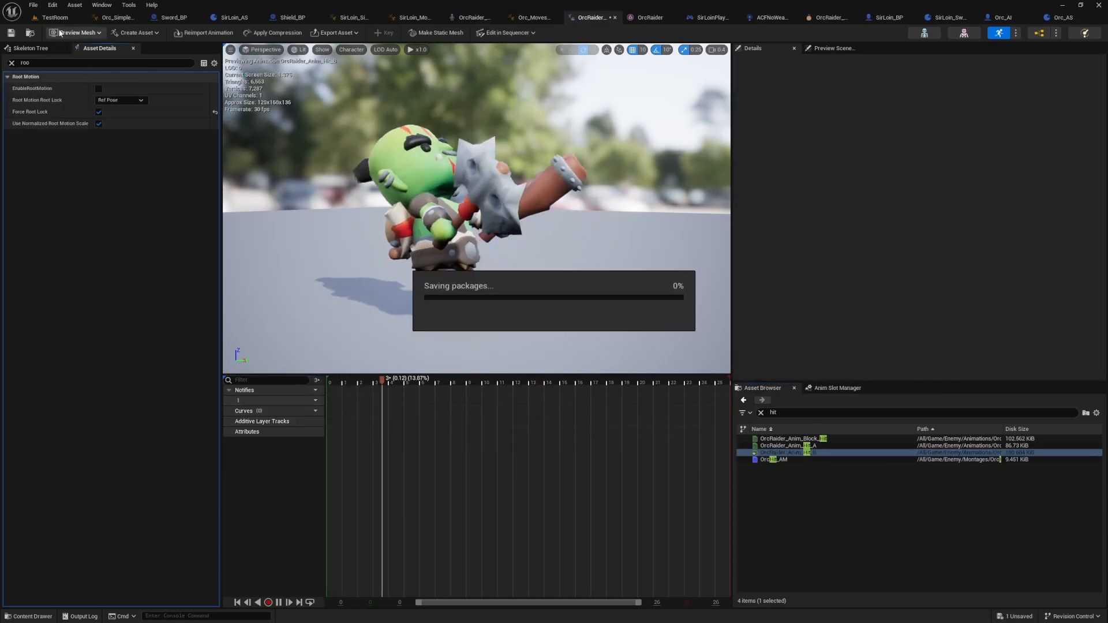
Play-test the orc's hit reaction in the TestRoom level and re-enable root motion on OrcRaider_Anim_Hit_B
left_click(57, 18)
left_click(211, 32)
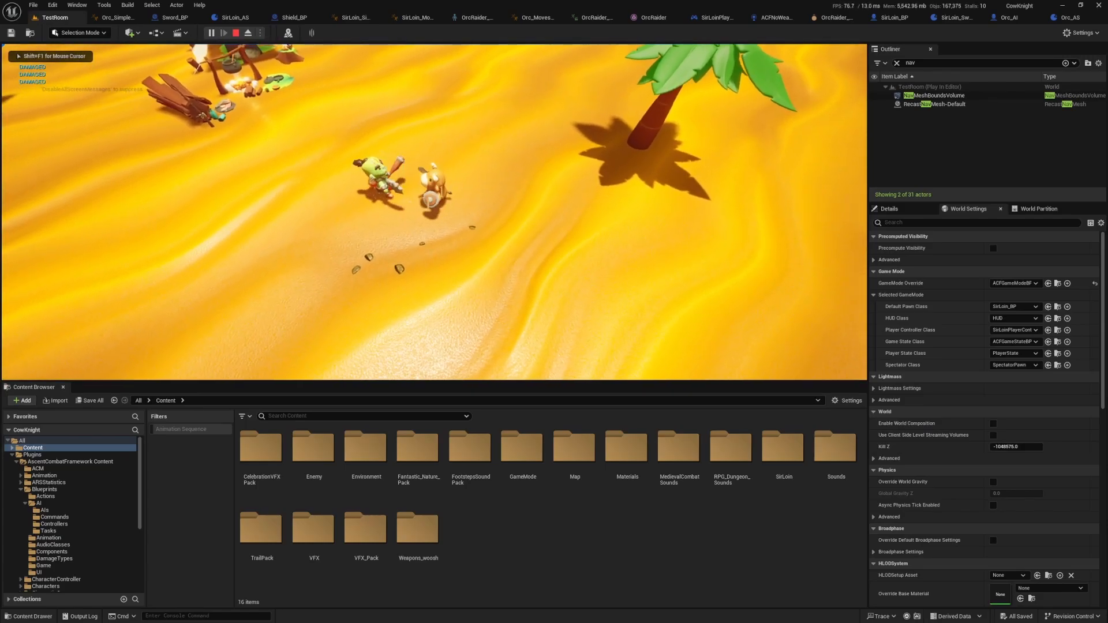
key("Escape")
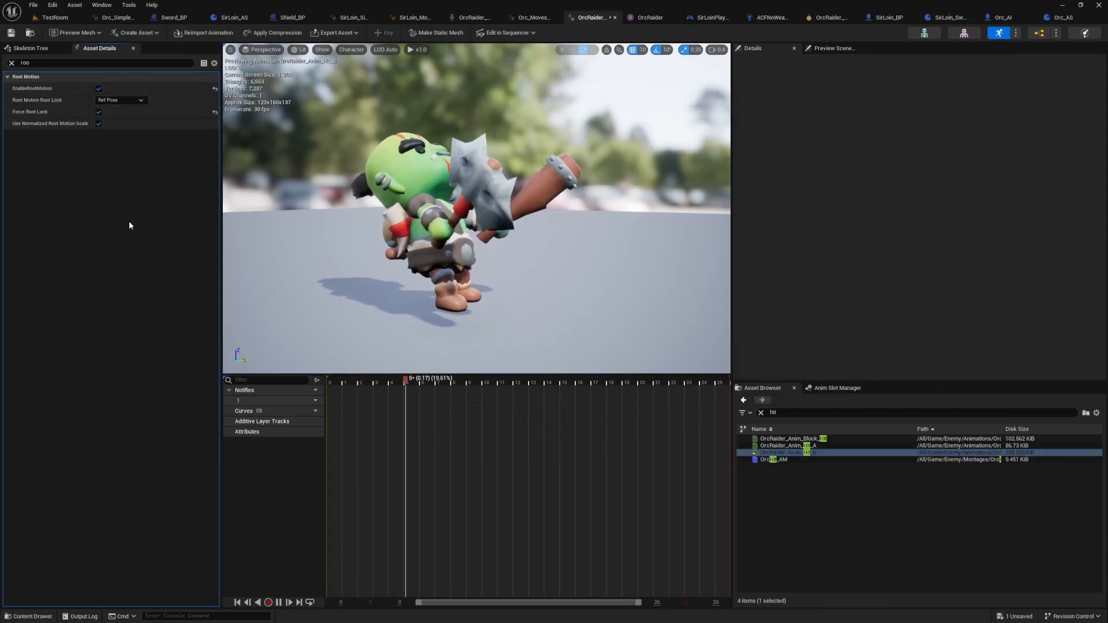
Play-test the fight with the orc in the TestRoom level in full screen and end the session
left_click(60, 20)
key("alt+p")
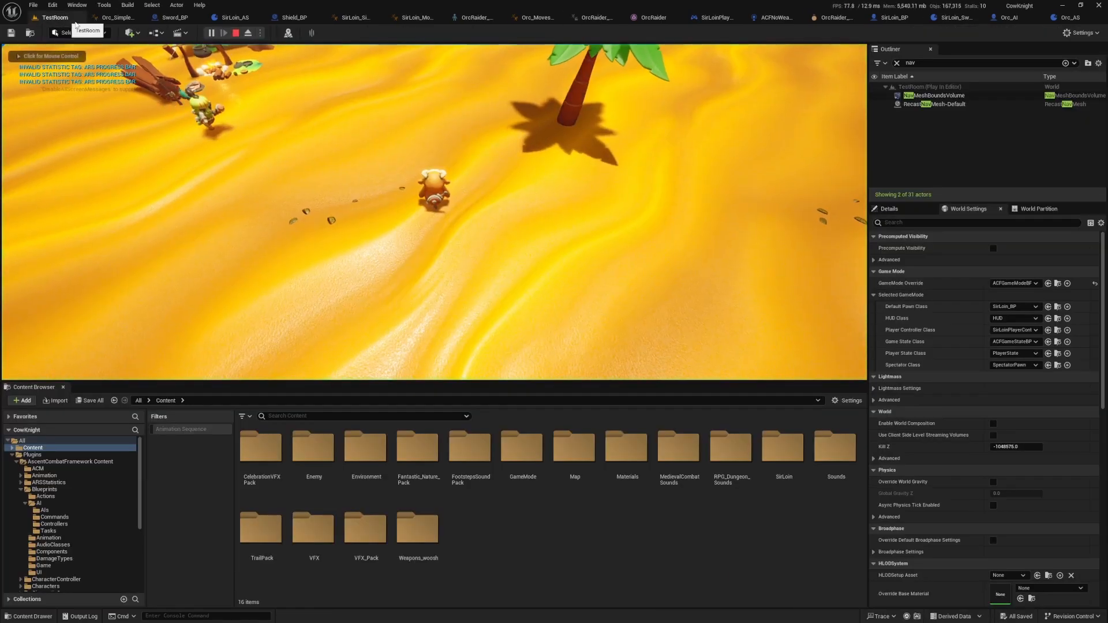
key("F11")
left_click(554, 312)
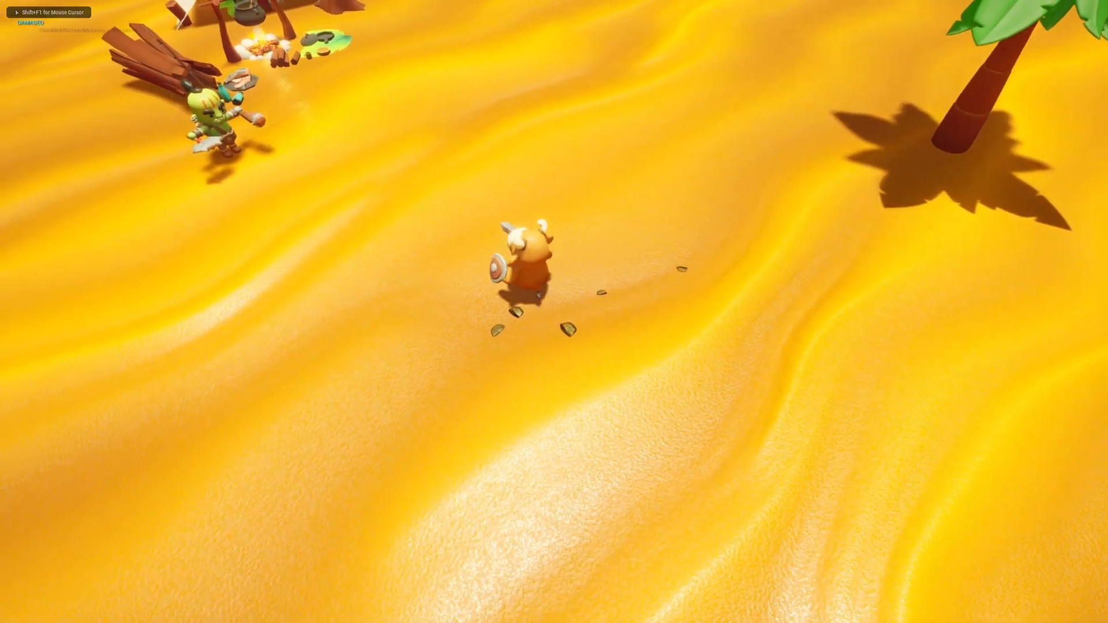
key("Escape")
Set the Hit Warp Distance of the Actions.Hit entry in Orc_AS to 250 and play-test the hit reaction
left_click(986, 17)
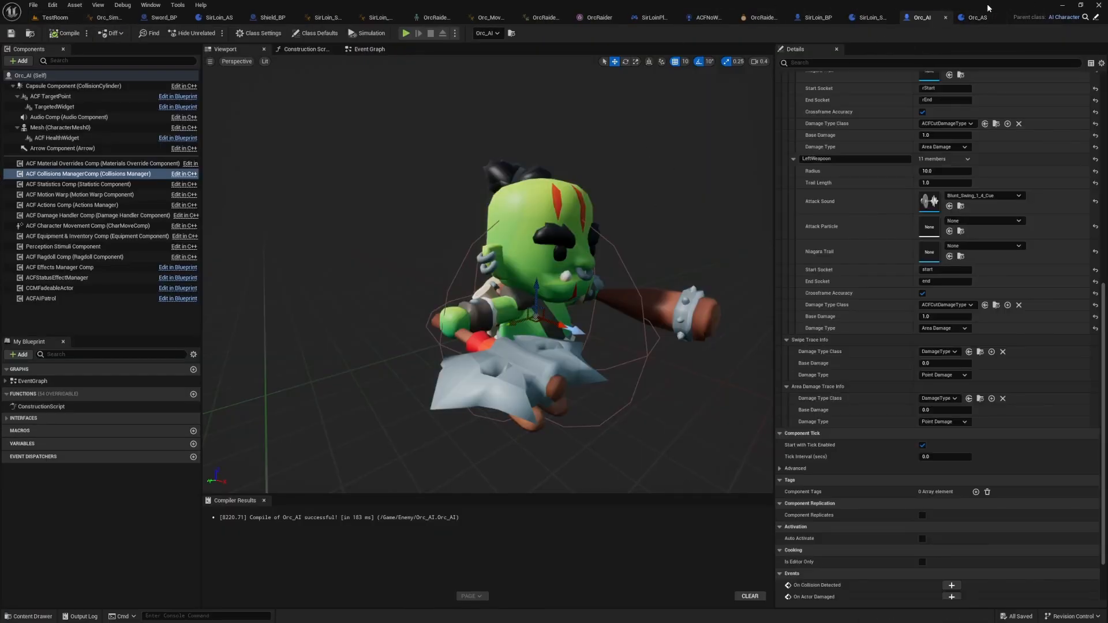
left_click(864, 20)
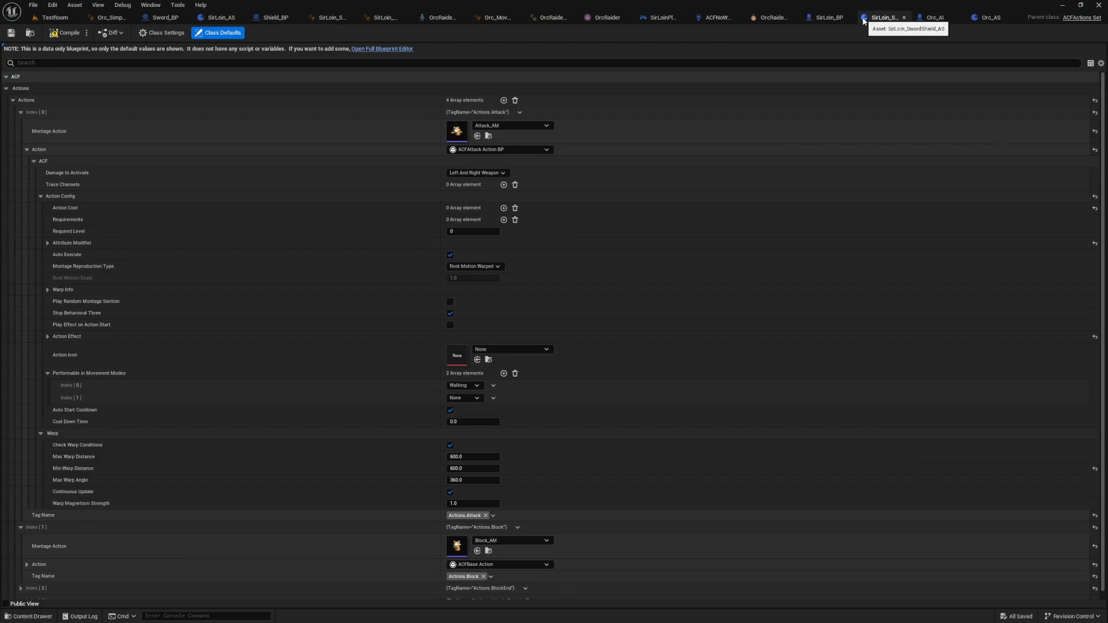
left_click(980, 18)
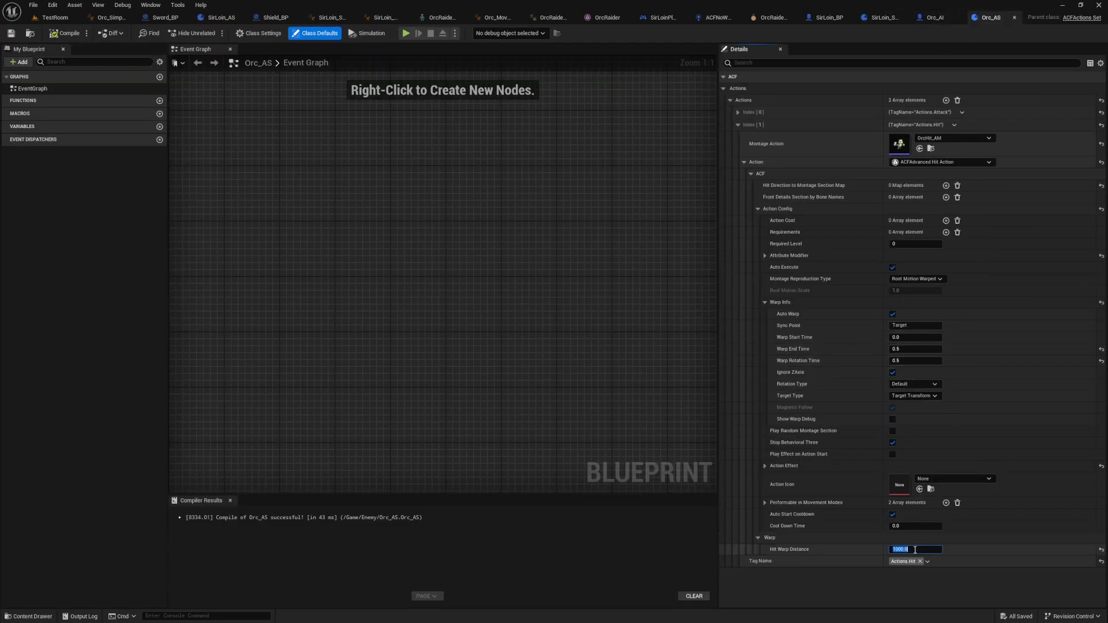
key("alt+p")
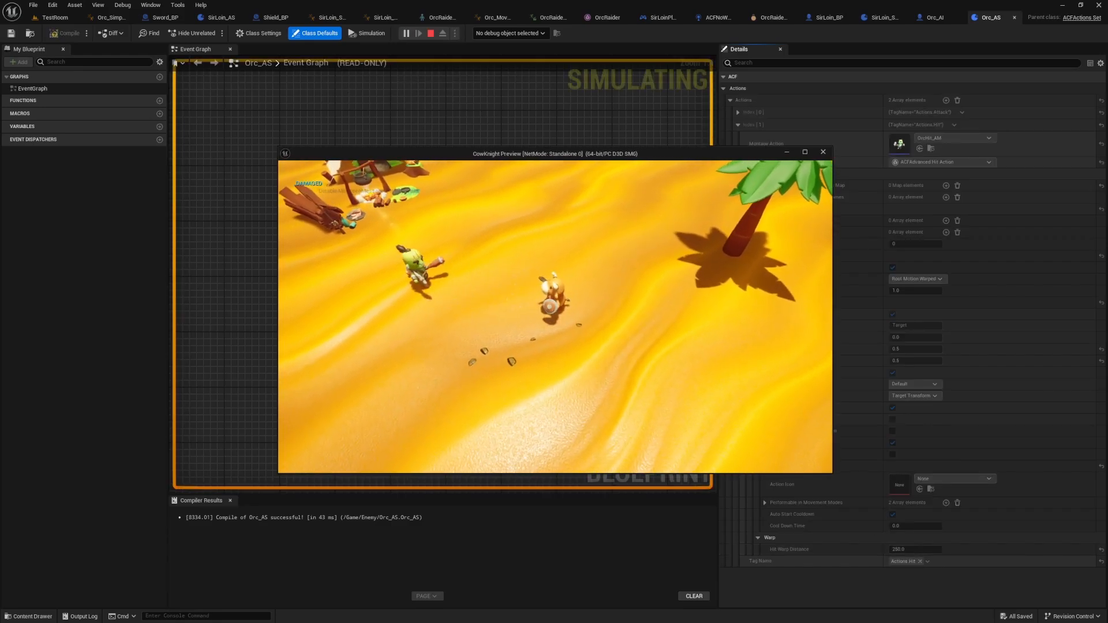
key("Escape")
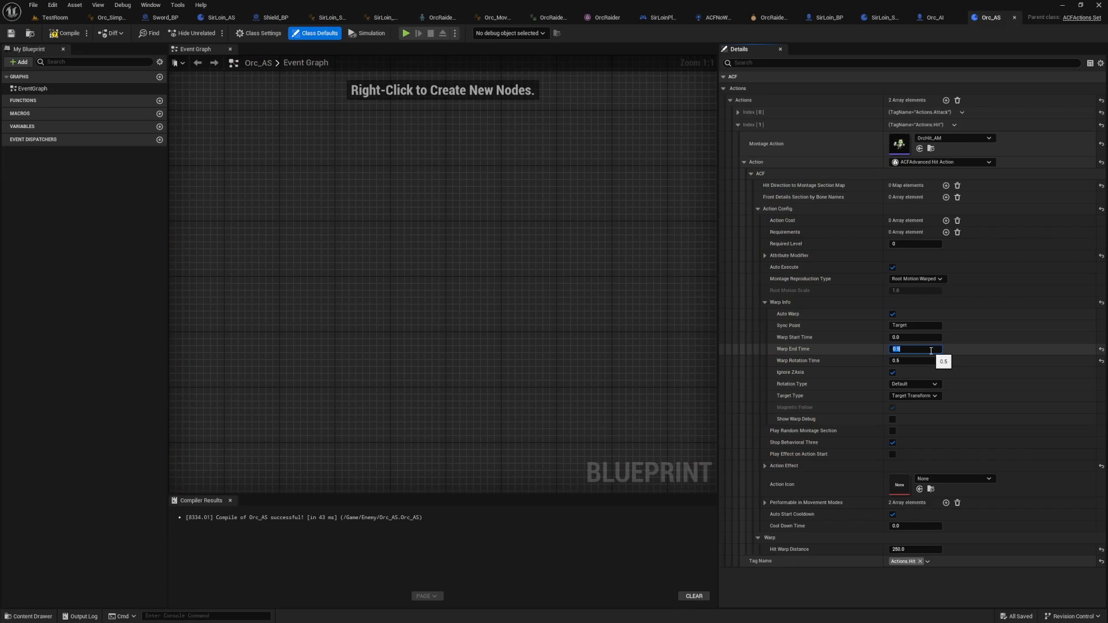
Set the Warp End Time of the Actions.Hit entry to 0.1, save Orc_AS and play-test the fight with the orc
key("ctrl+s")
key("alt+p")
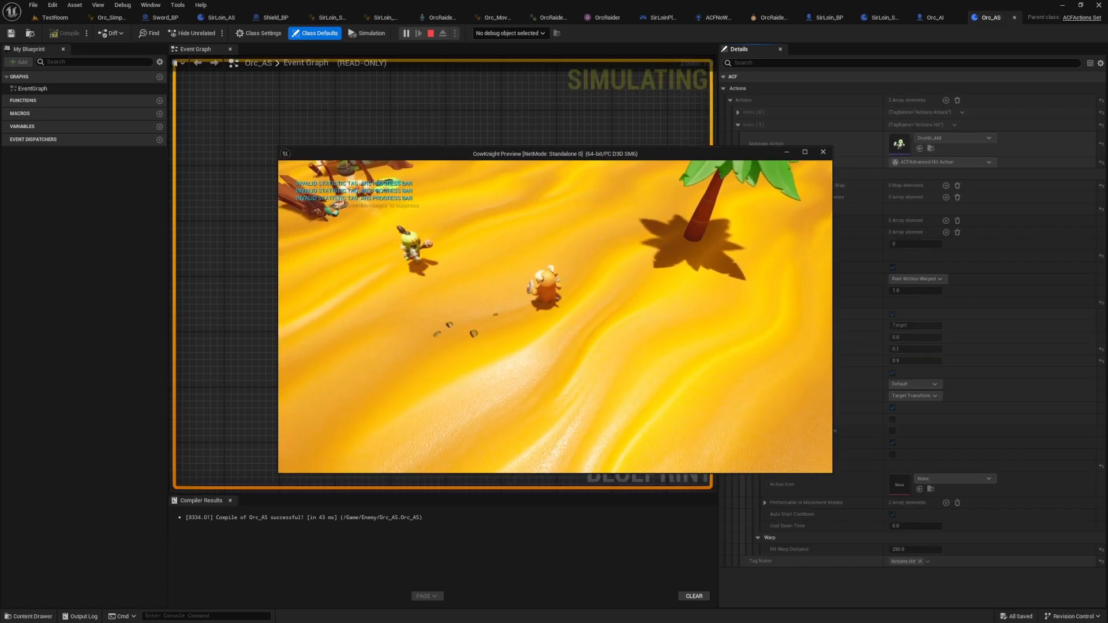
key("w")
key("a")
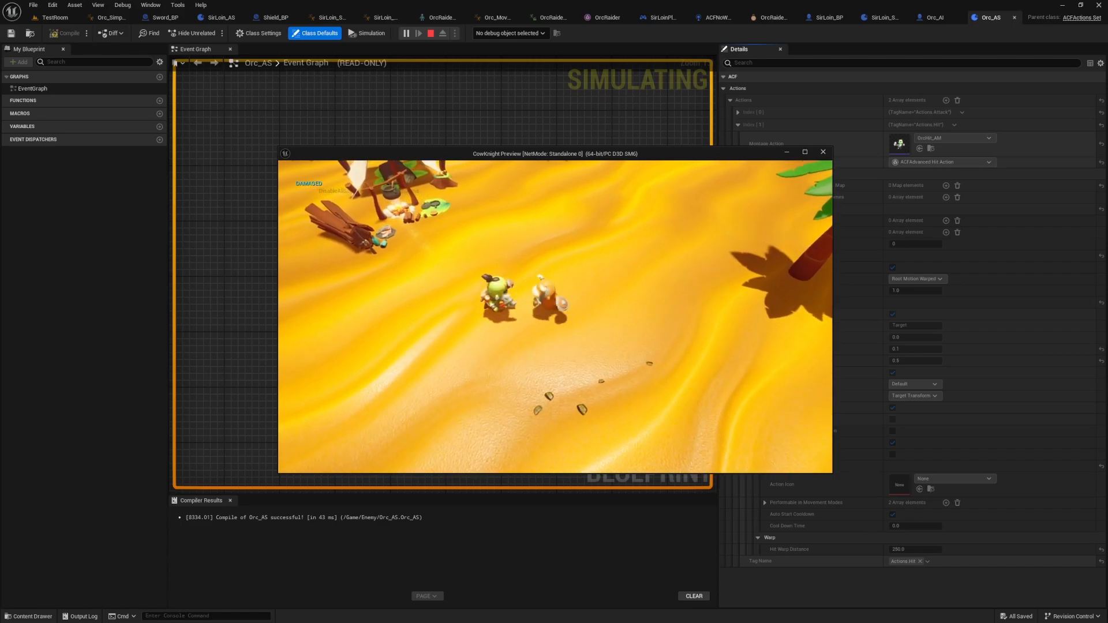
key("s")
key("a")
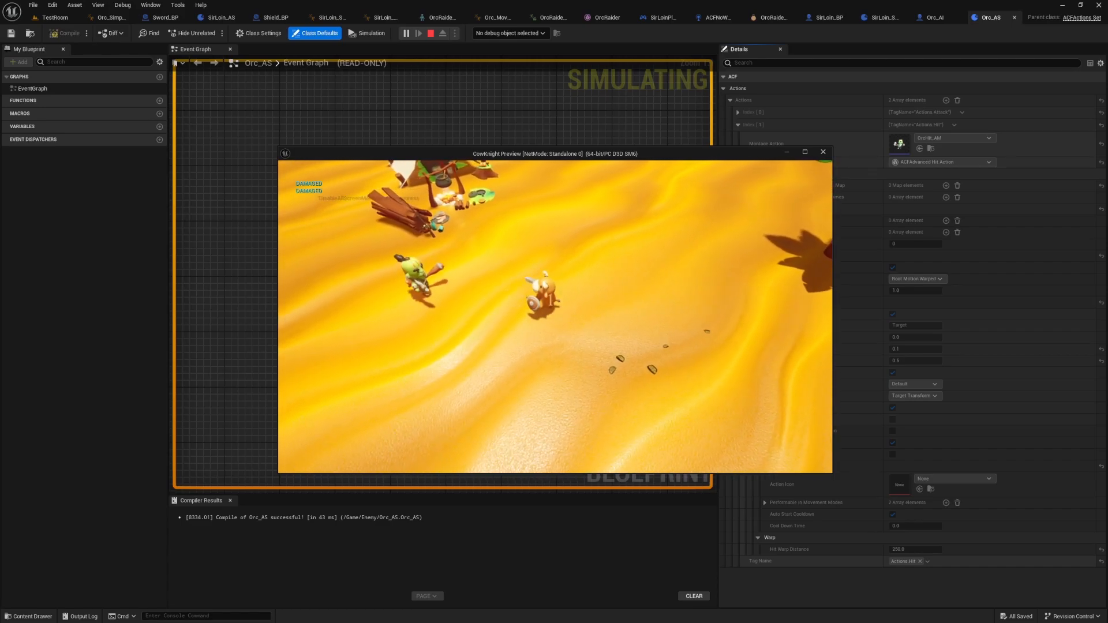
key("a")
key("a")
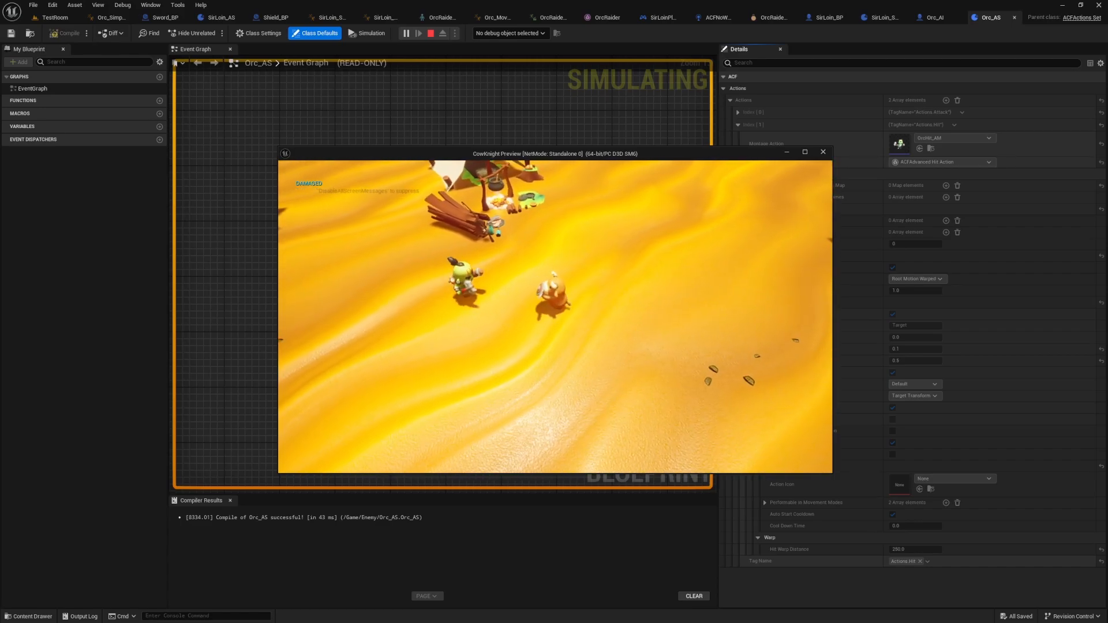
key("a")
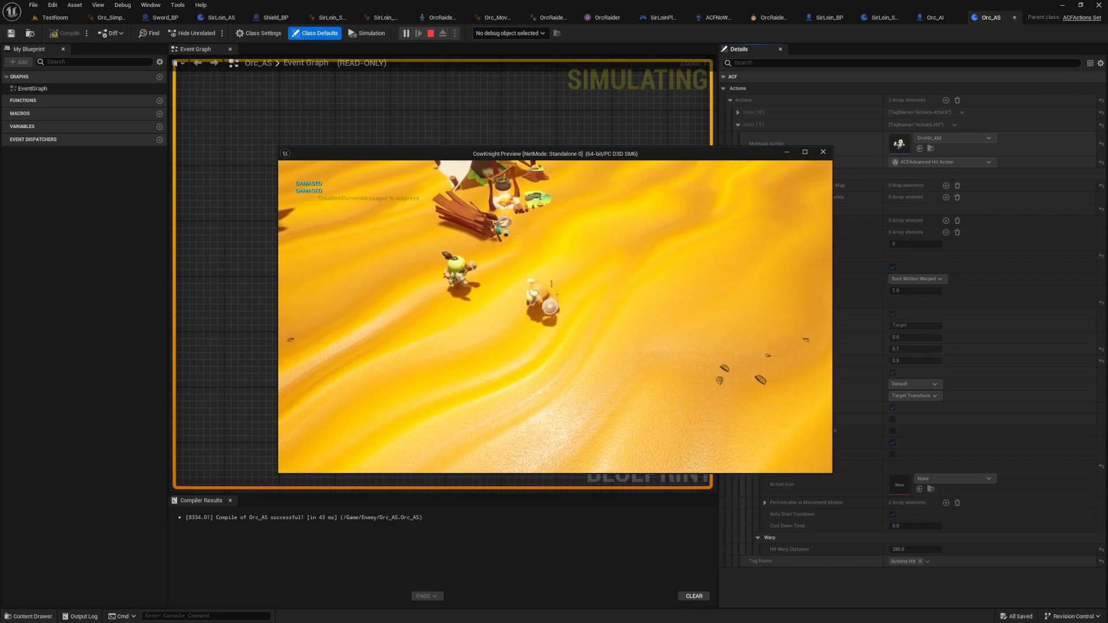
key("a")
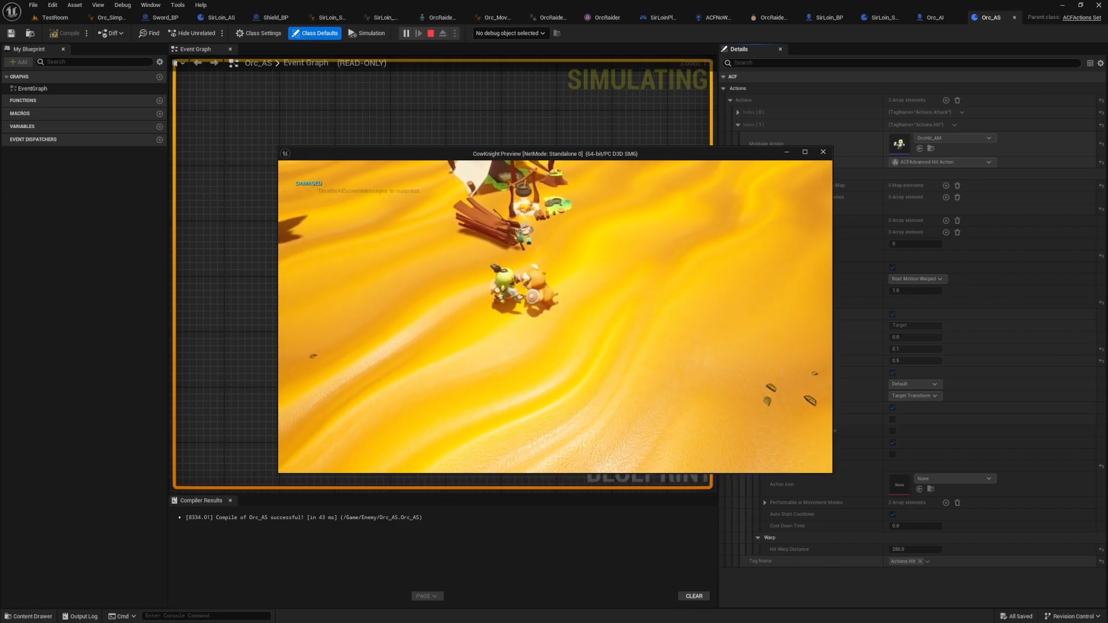
key("a")
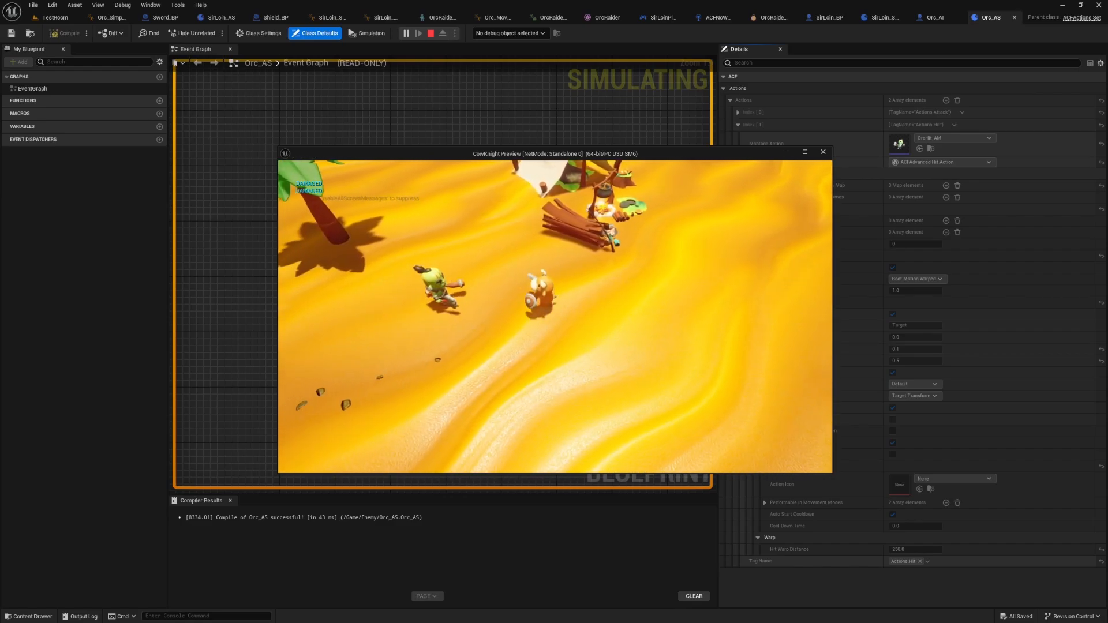
key("Escape")
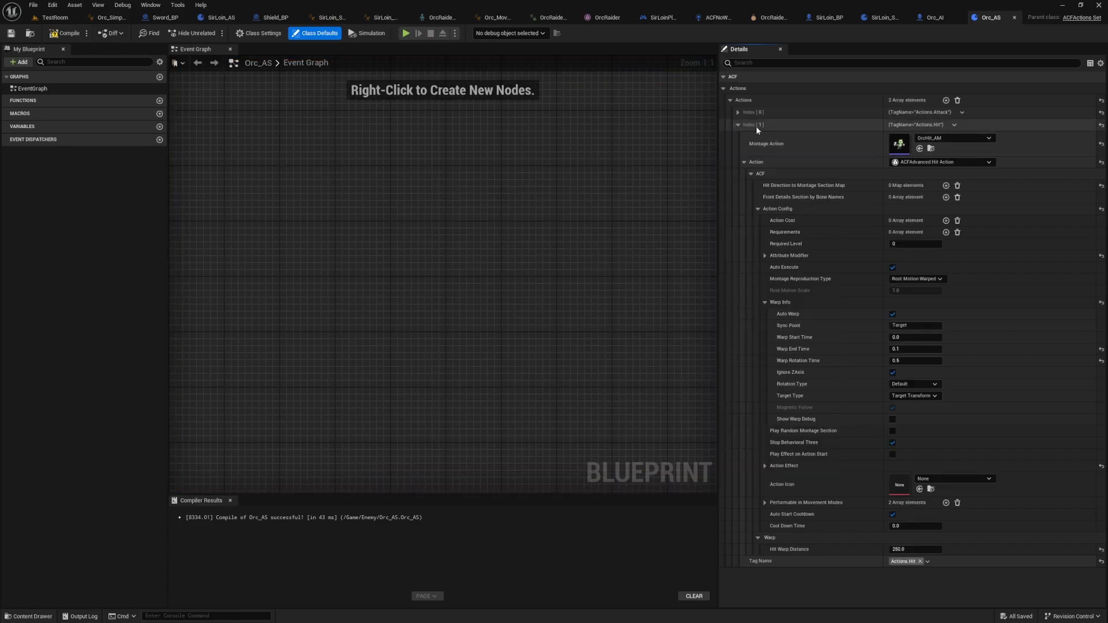
Add a third entry to the Actions array of Orc_AS and tag it Actions.Death
left_click(738, 125)
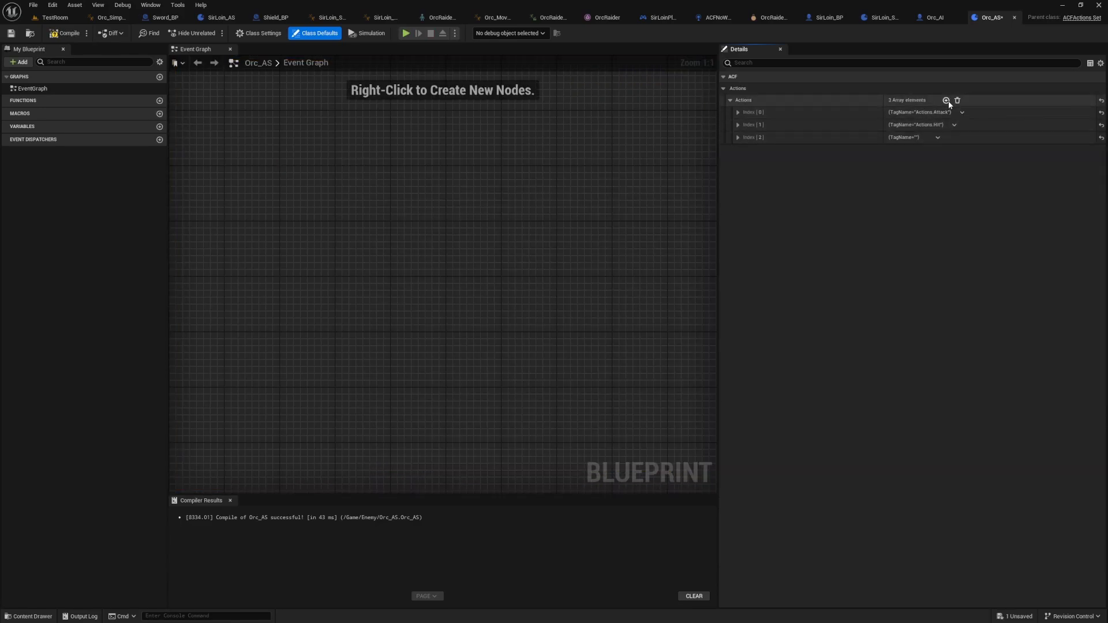
left_click(738, 137)
left_click(906, 187)
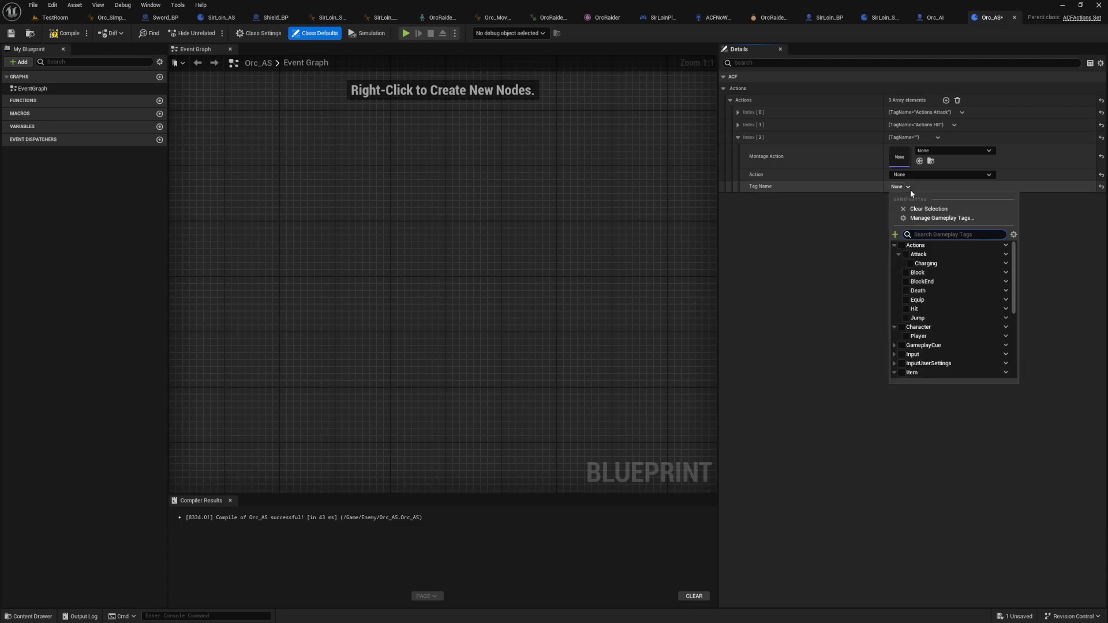
type("death")
left_click(906, 255)
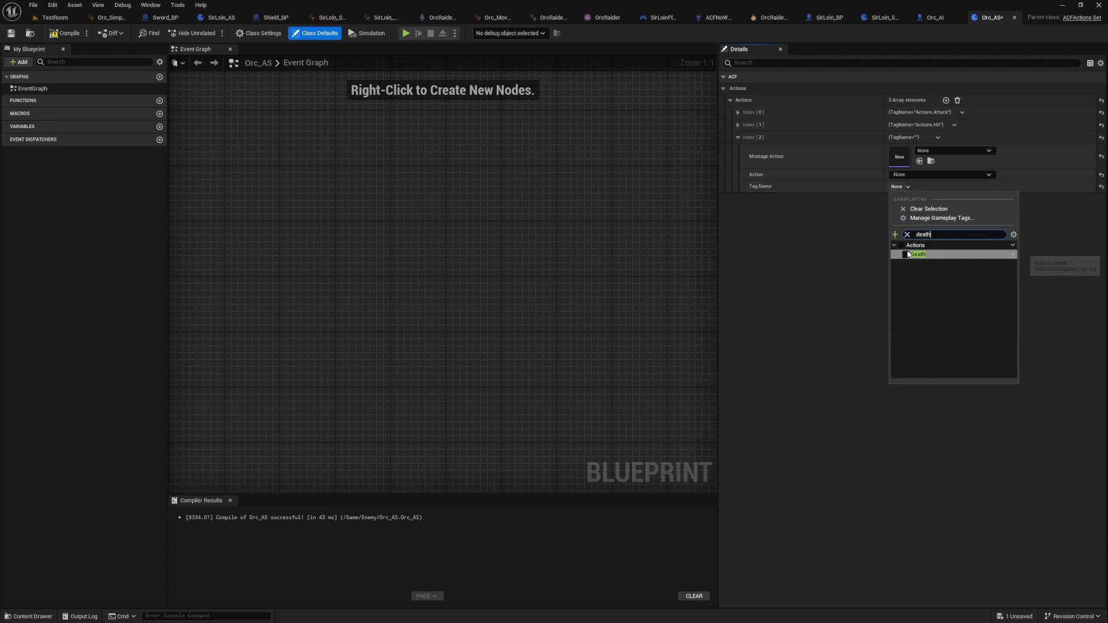
left_click(796, 237)
Assign ACFDeathActionBP as the action of the Actions.Death entry and save Orc_AS
left_click(913, 173)
type("death")
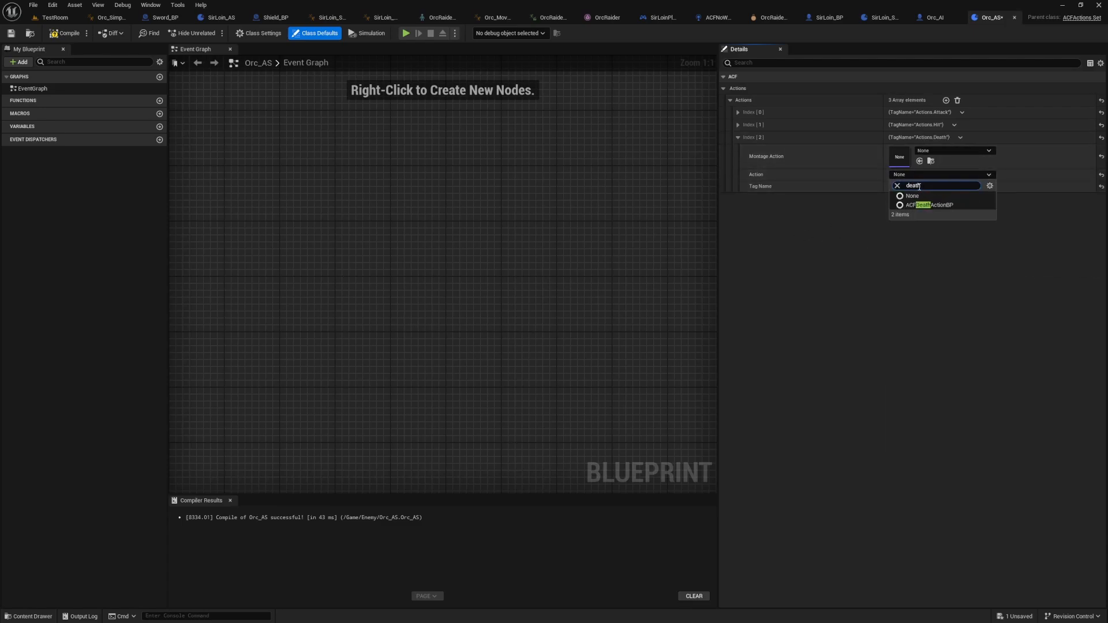
left_click(919, 206)
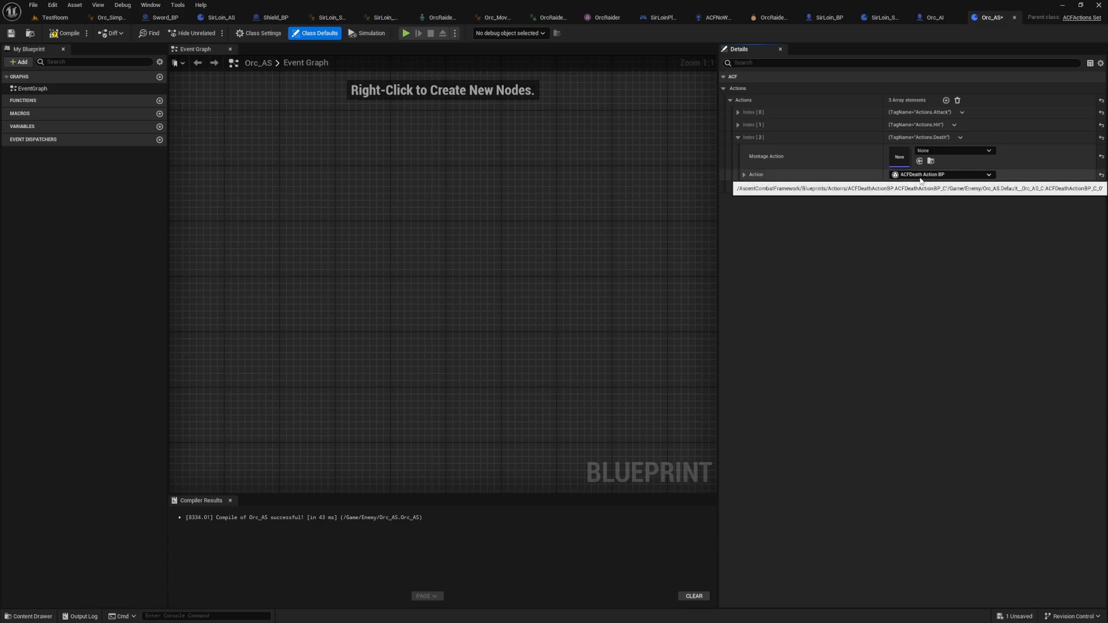
left_click(936, 152)
left_click(935, 153)
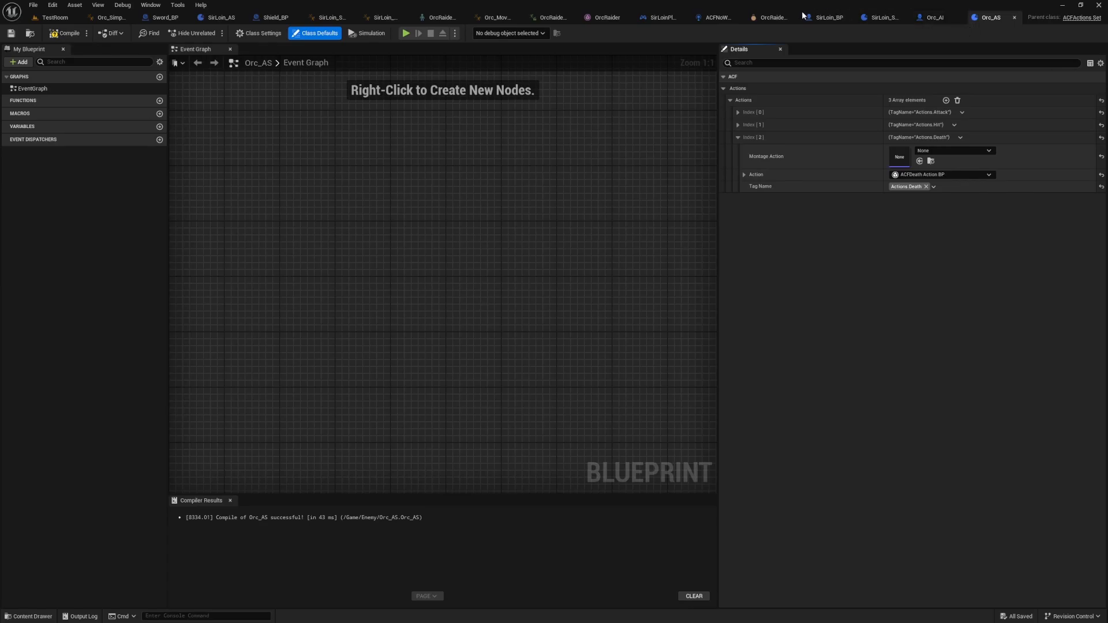
Create a subfolder named Orc inside the Enemy content folder of the project
left_click(56, 18)
left_click(16, 455)
left_click(12, 449)
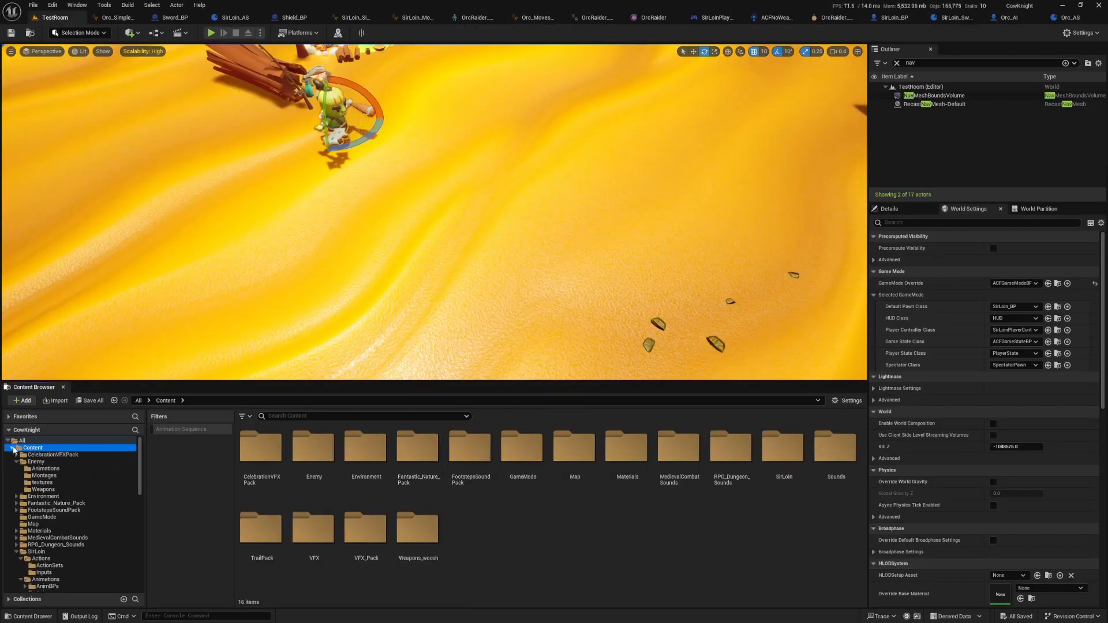
left_click(25, 463)
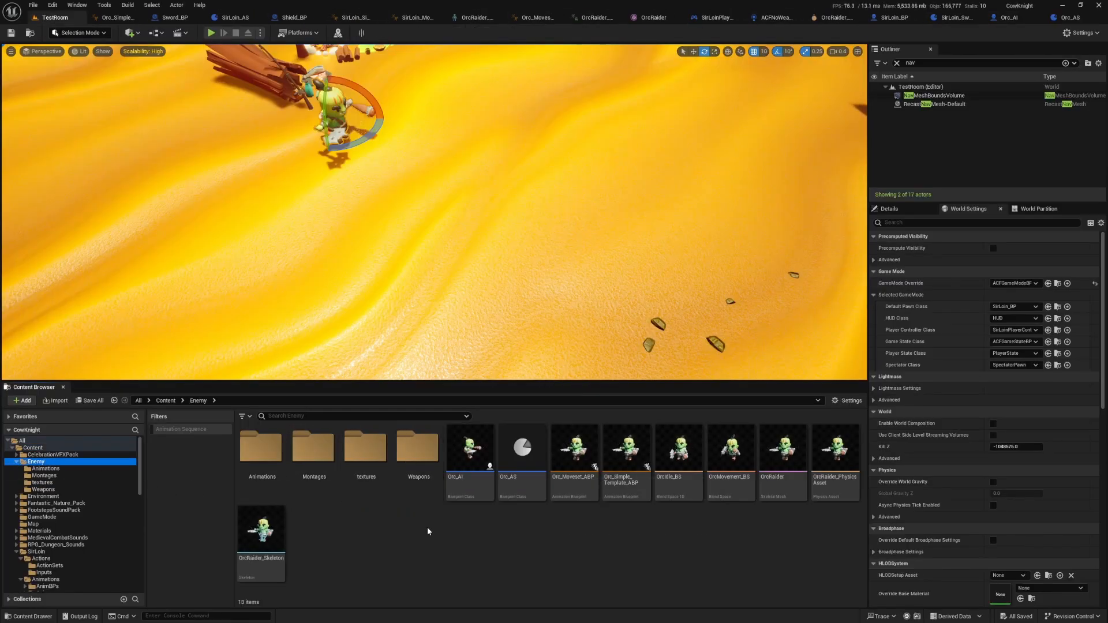
right_click(36, 464)
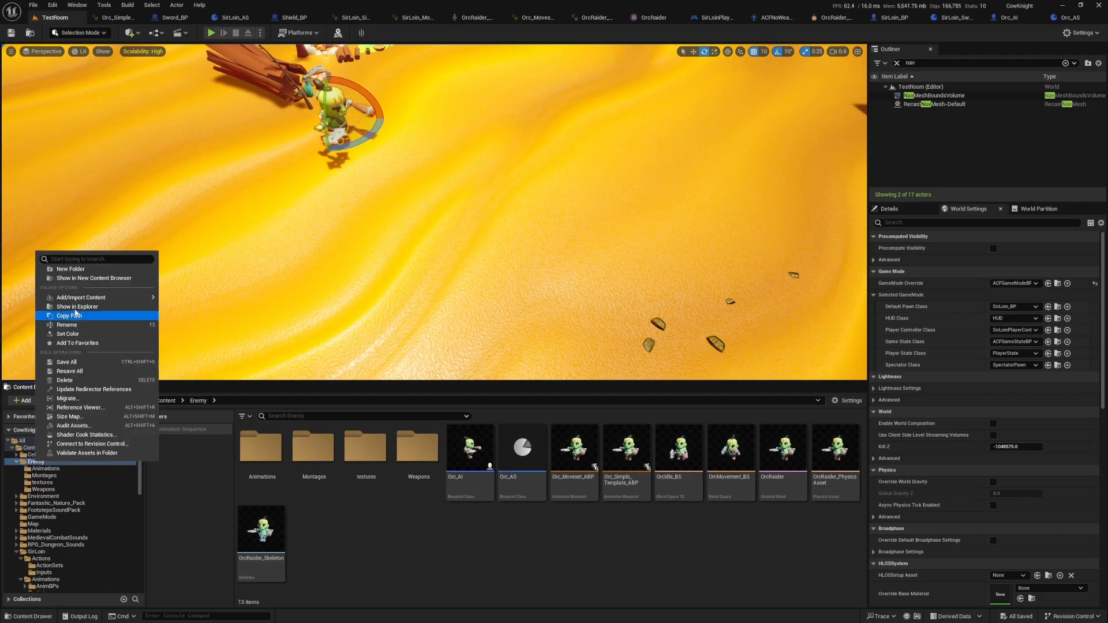
left_click(85, 270)
type("ORc")
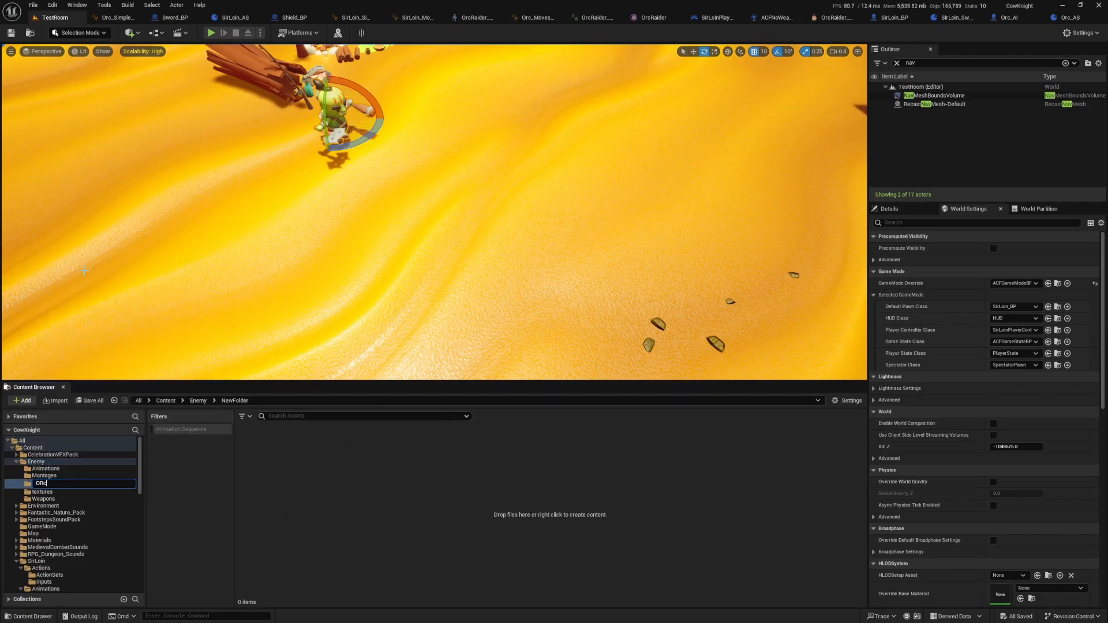
key("Return")
key("F2")
type("ORc")
Move all the other folders and assets in the Enemy folder into its Orc subfolder
left_click(36, 462)
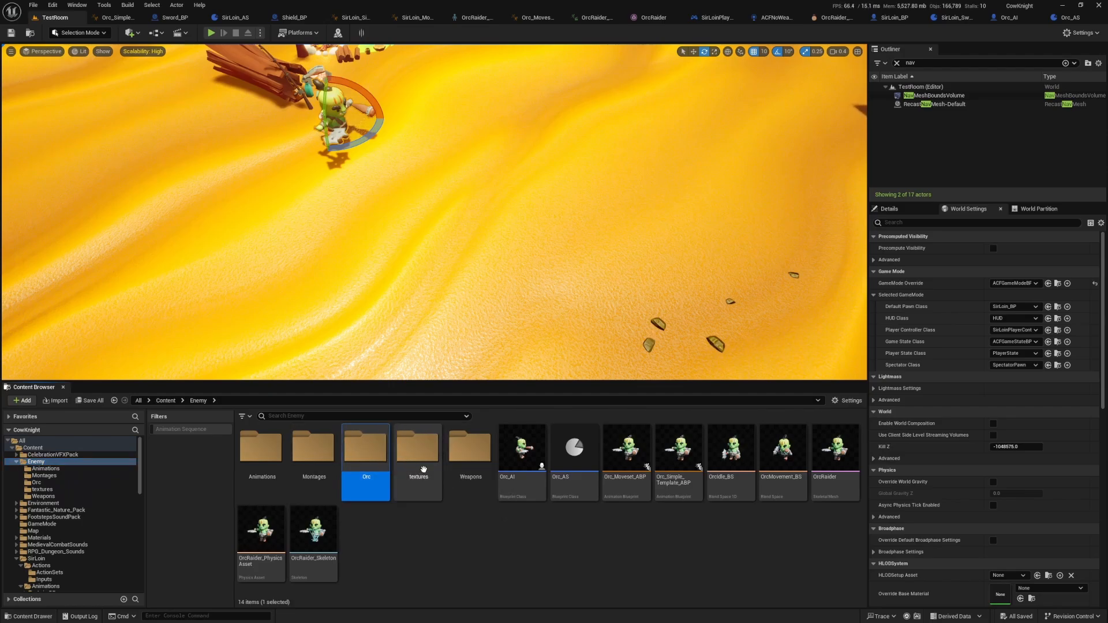
left_click(262, 465)
left_click(315, 465, "ctrl")
left_click(431, 465, "ctrl")
left_click(463, 466, "ctrl")
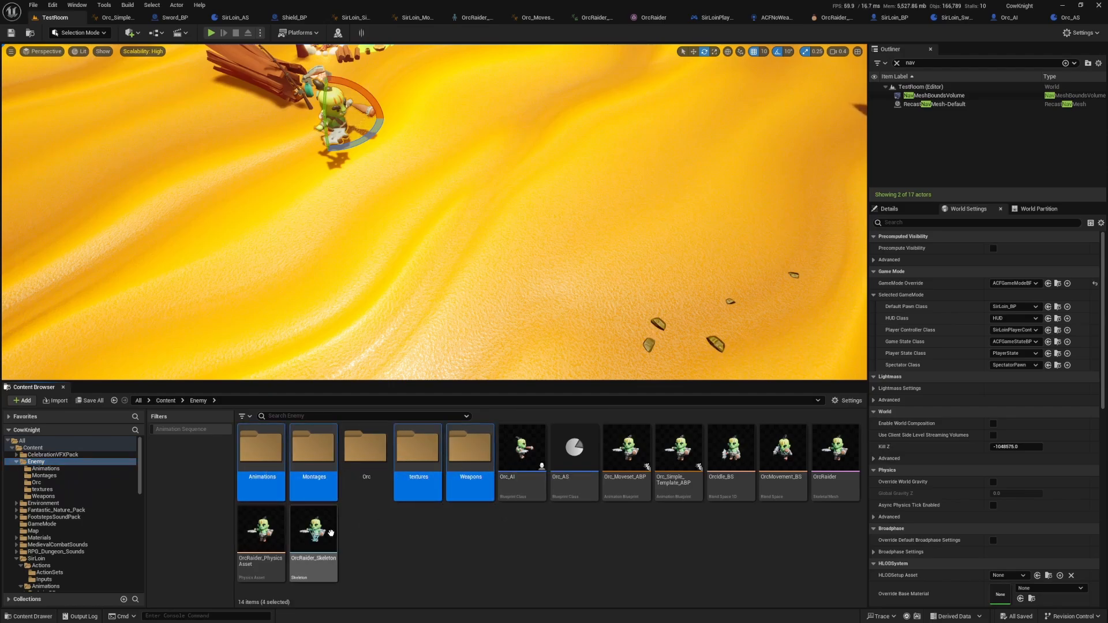
left_click(317, 537, "shift")
left_click_drag(335, 541, 372, 476)
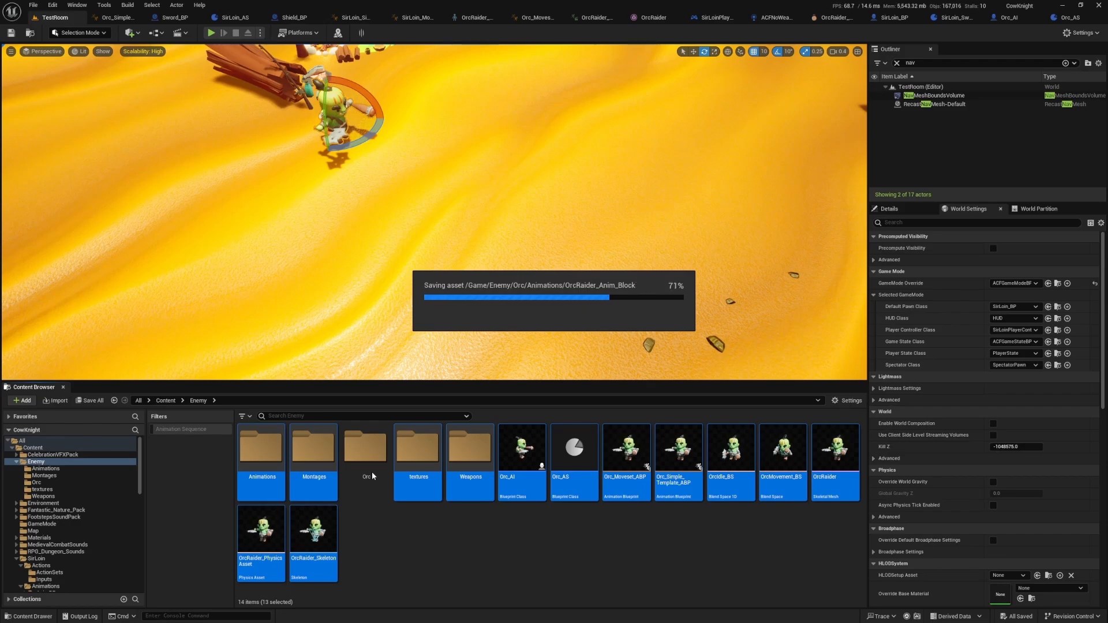
Open all the animation sequences in Enemy/Orc/Animations together in the Property Matrix
double_click(372, 477)
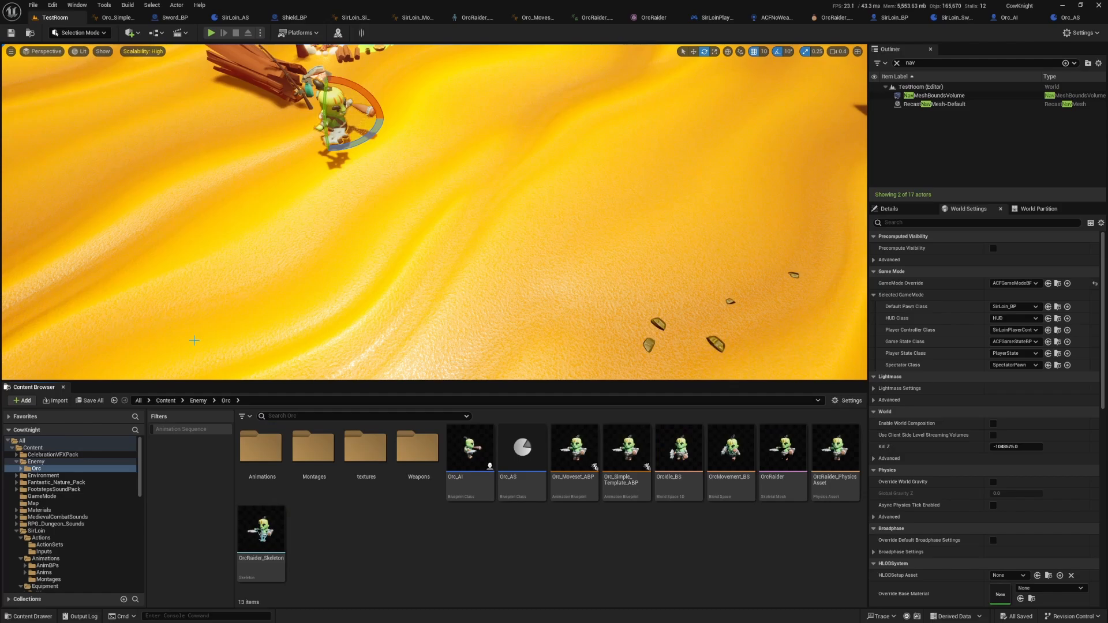
double_click(261, 468)
left_click(274, 474)
scroll(275, 475, "down", 1)
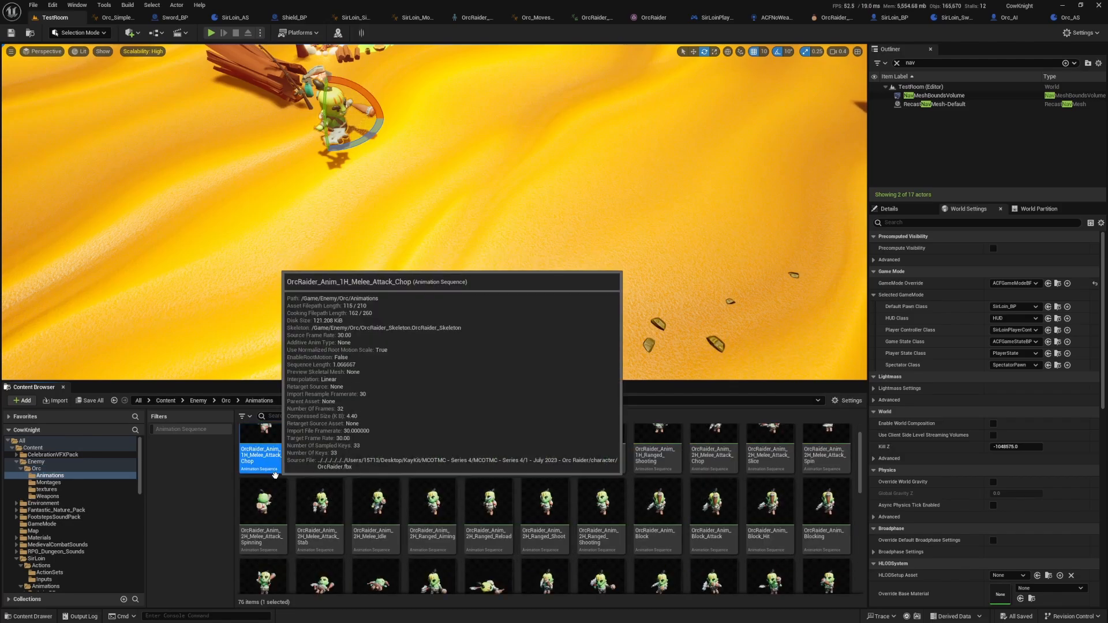
scroll(275, 475, "down", 5)
key("ctrl+a")
right_click(767, 534)
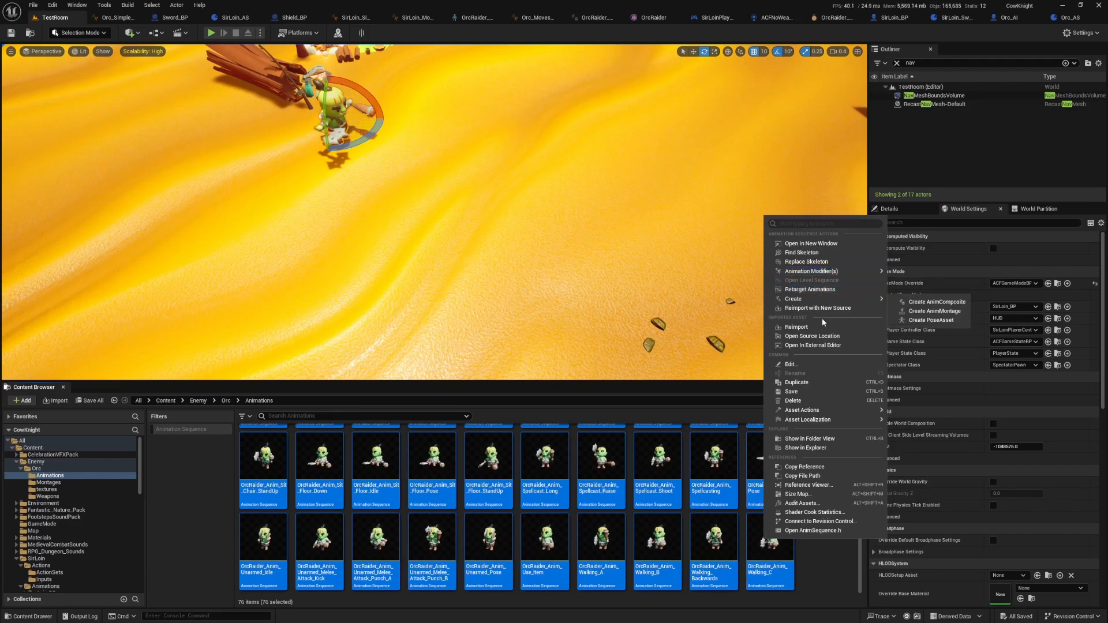
mouse_move(816, 411)
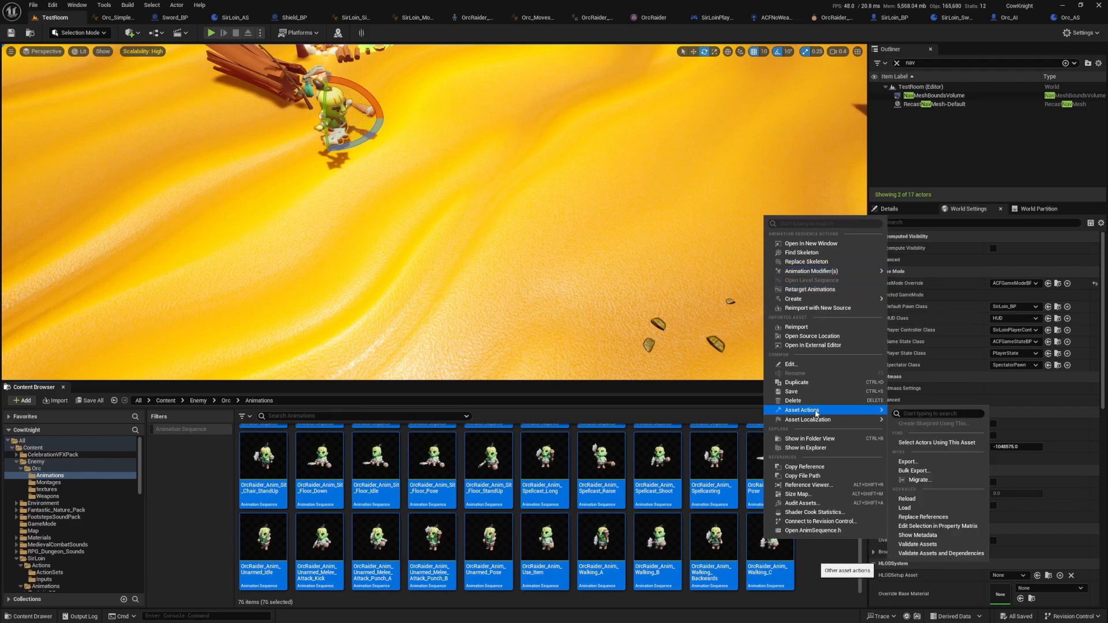
left_click(948, 527)
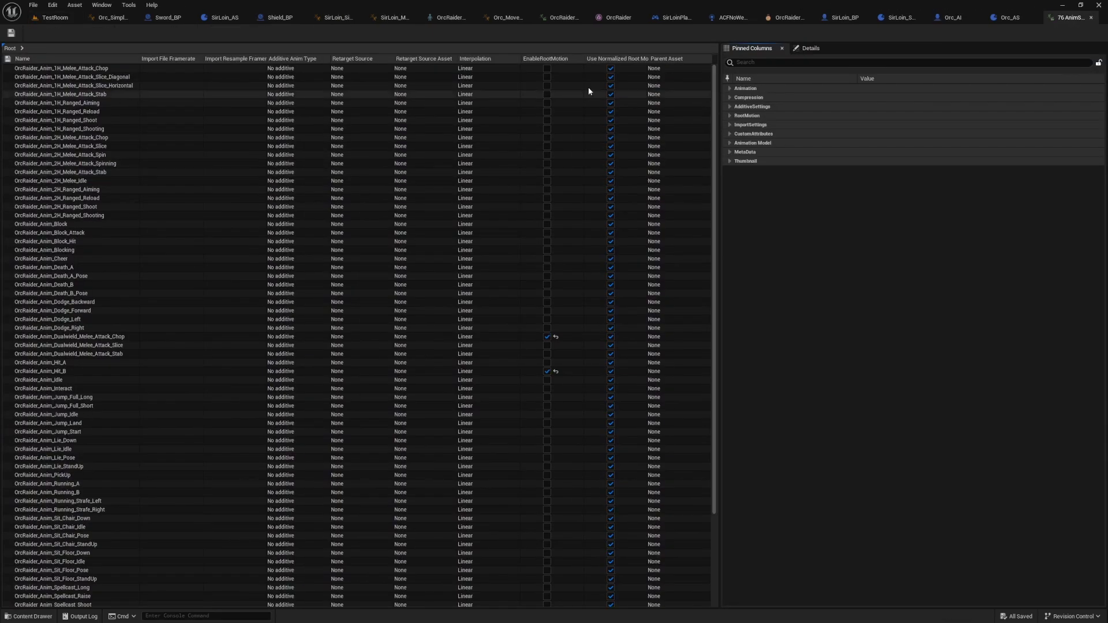
Turn on EnableRootMotion and Force Root Lock for all the orc animations, save them and close the Property Matrix
left_click(479, 113)
key("ctrl+a")
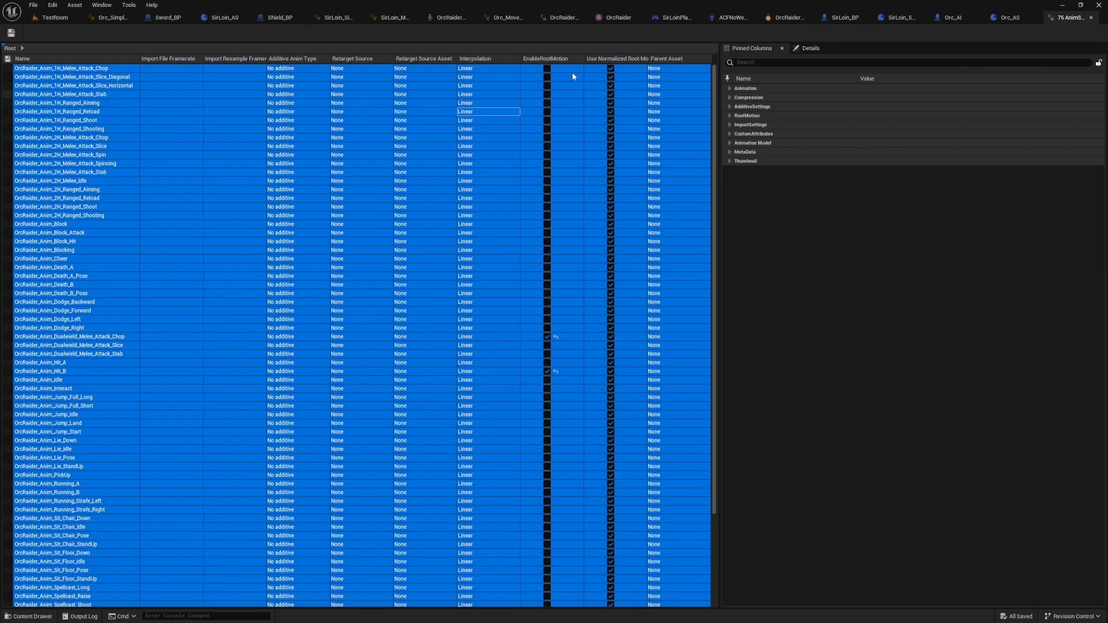
left_click(751, 66)
type("root")
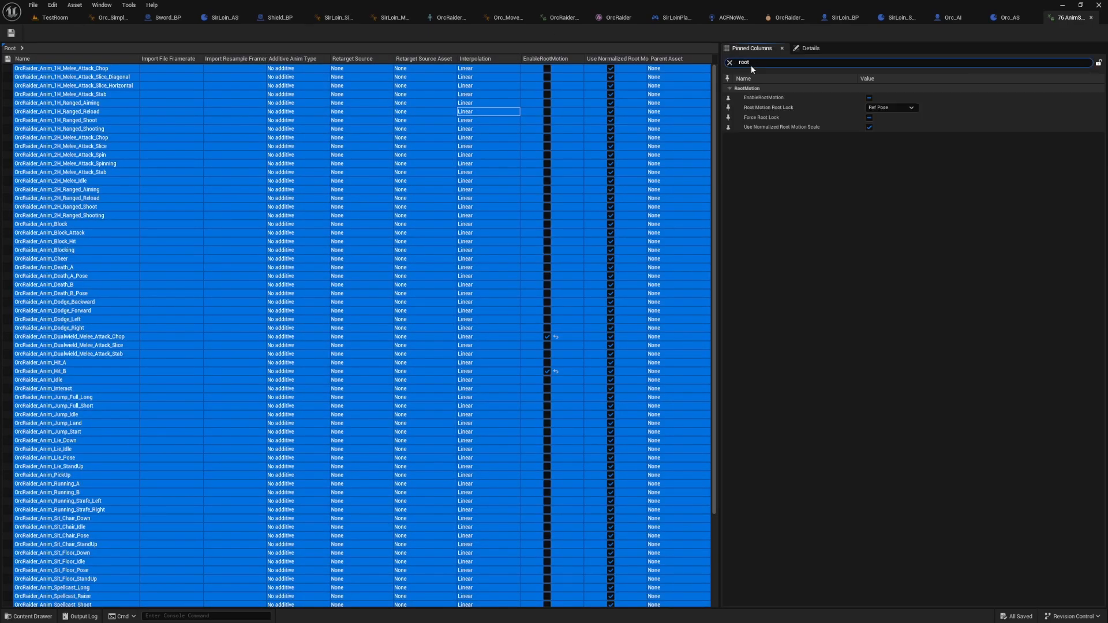
left_click(868, 98)
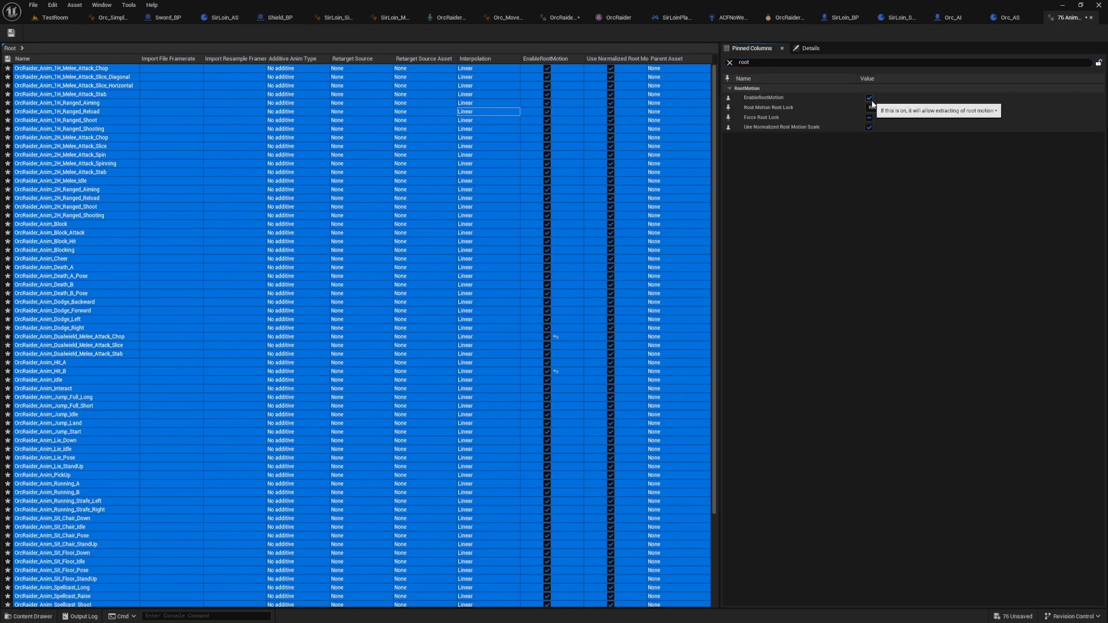
left_click(870, 118)
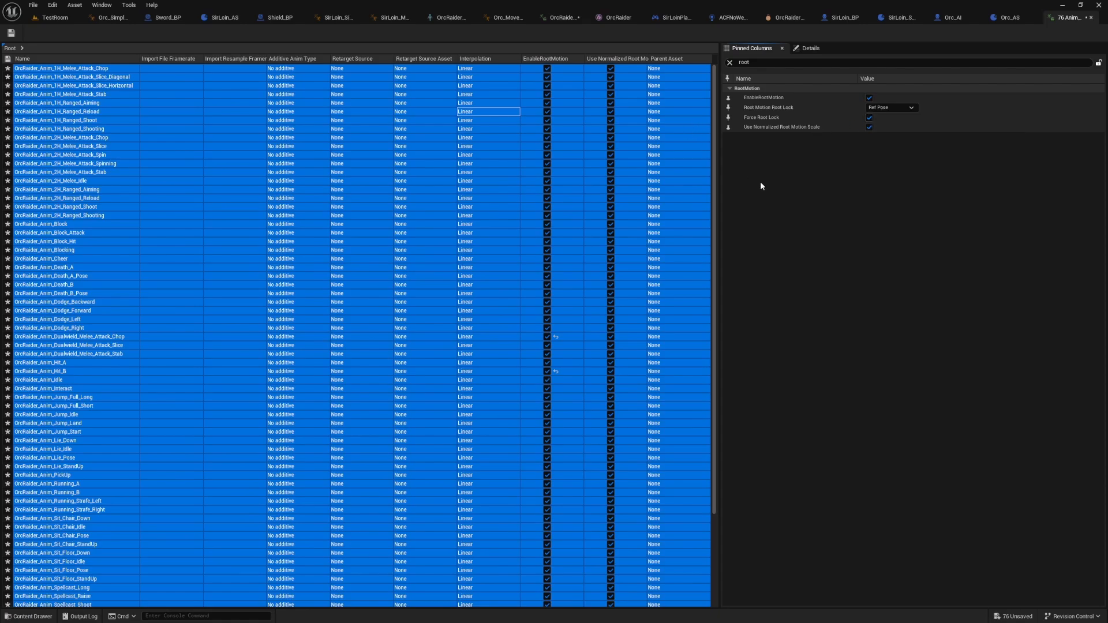
key("ctrl+s")
left_click(1091, 18)
Create an animation montage named OrcDeath_AM in Enemy/Orc/Montages, based on the OrcRaider skeleton
left_click(66, 33)
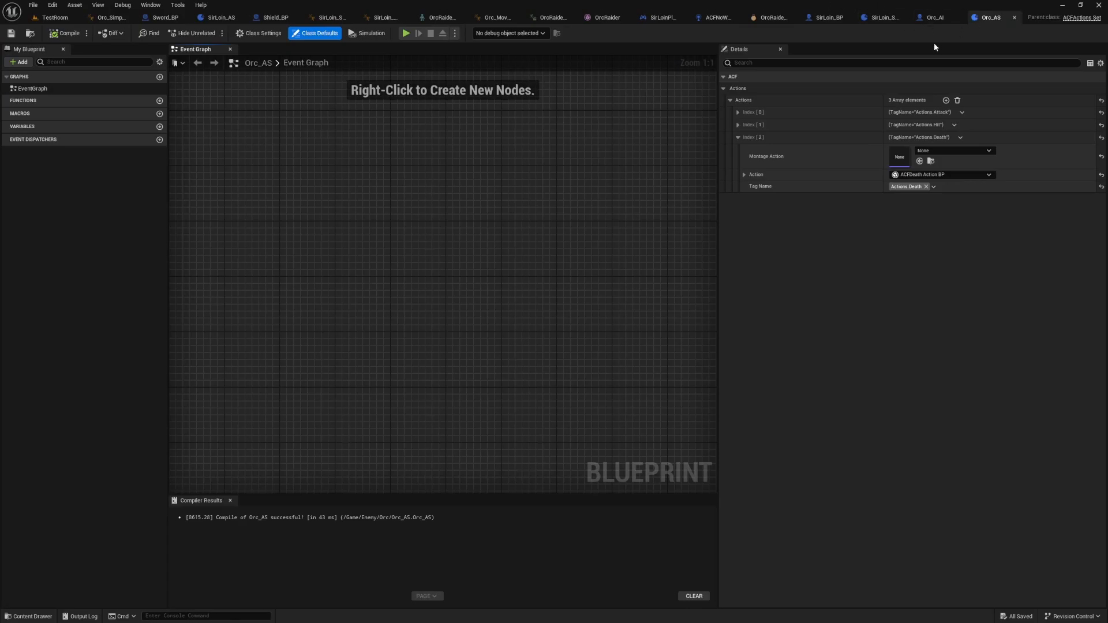
key("ctrl+b")
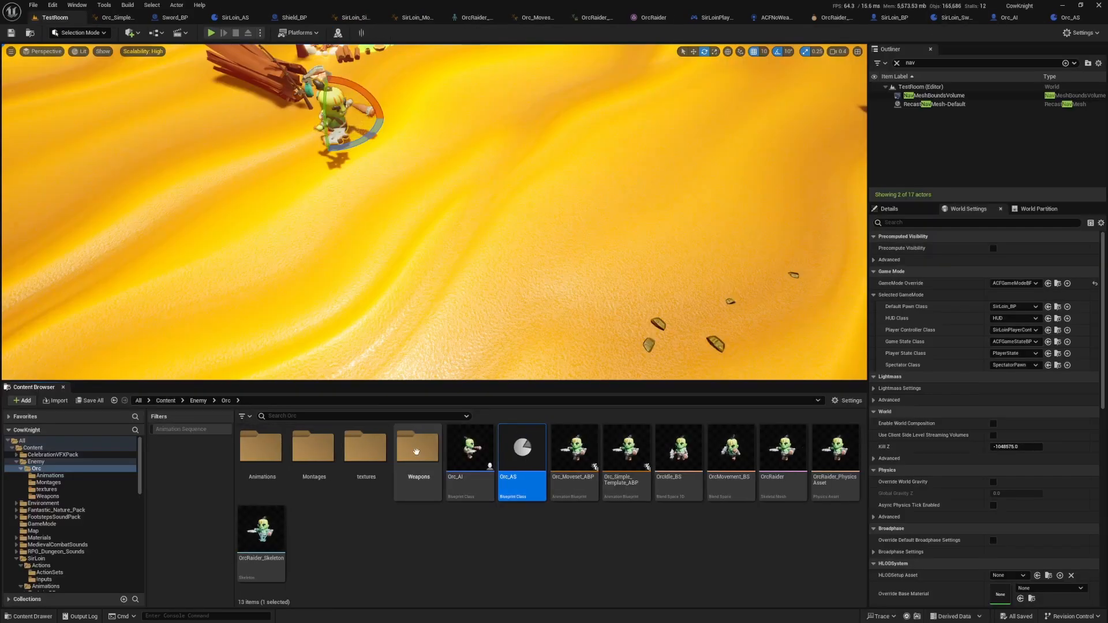
double_click(314, 447)
right_click(395, 469)
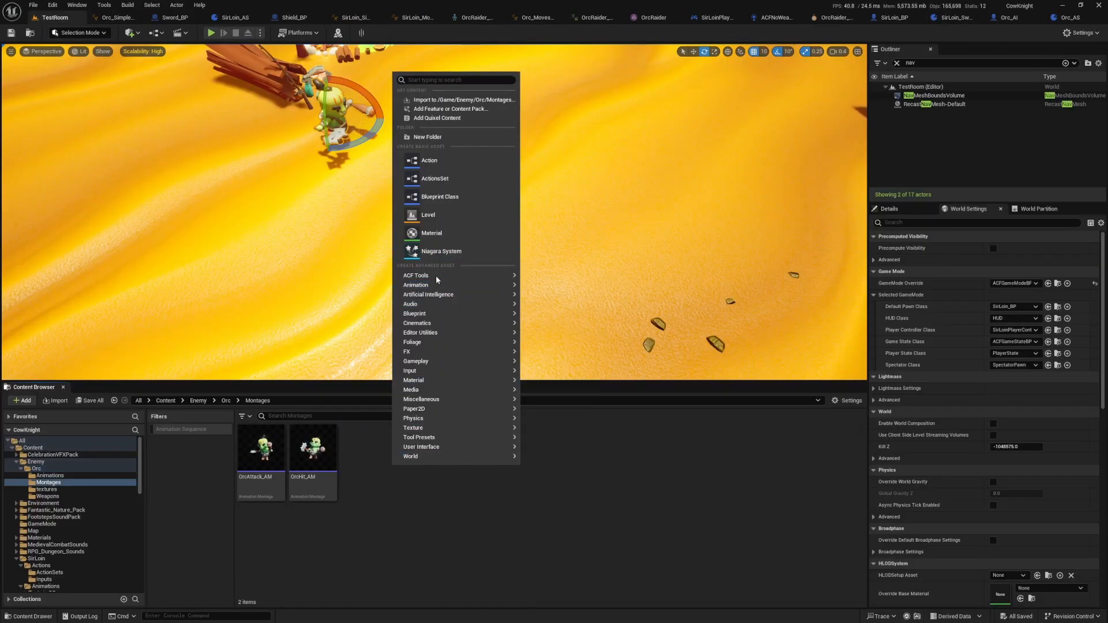
mouse_move(436, 286)
left_click(569, 374)
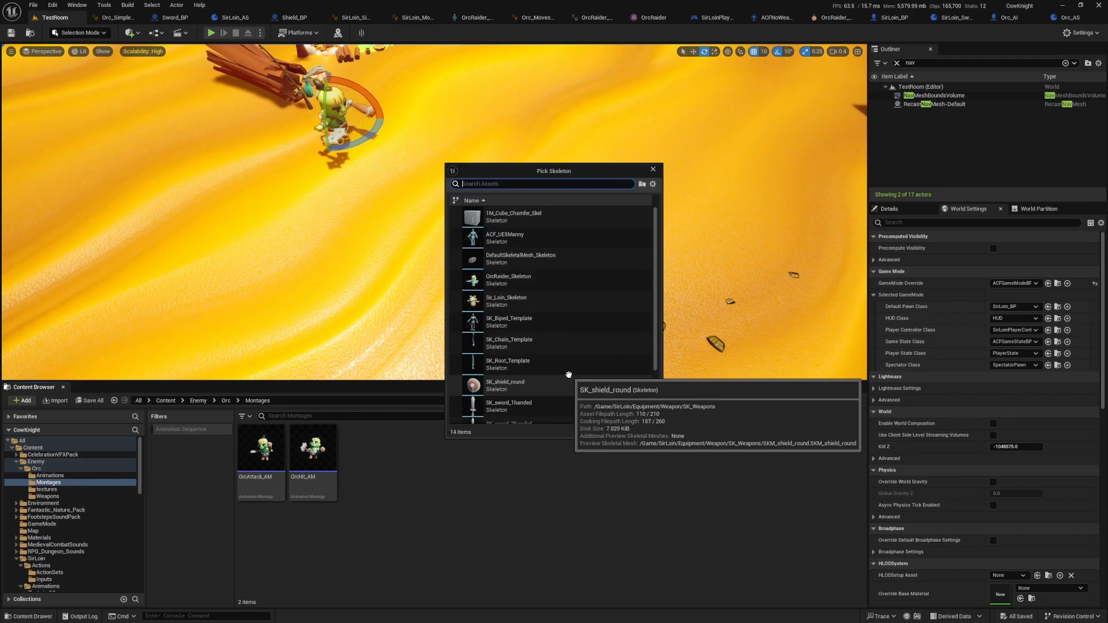
type("orc")
left_click(508, 219)
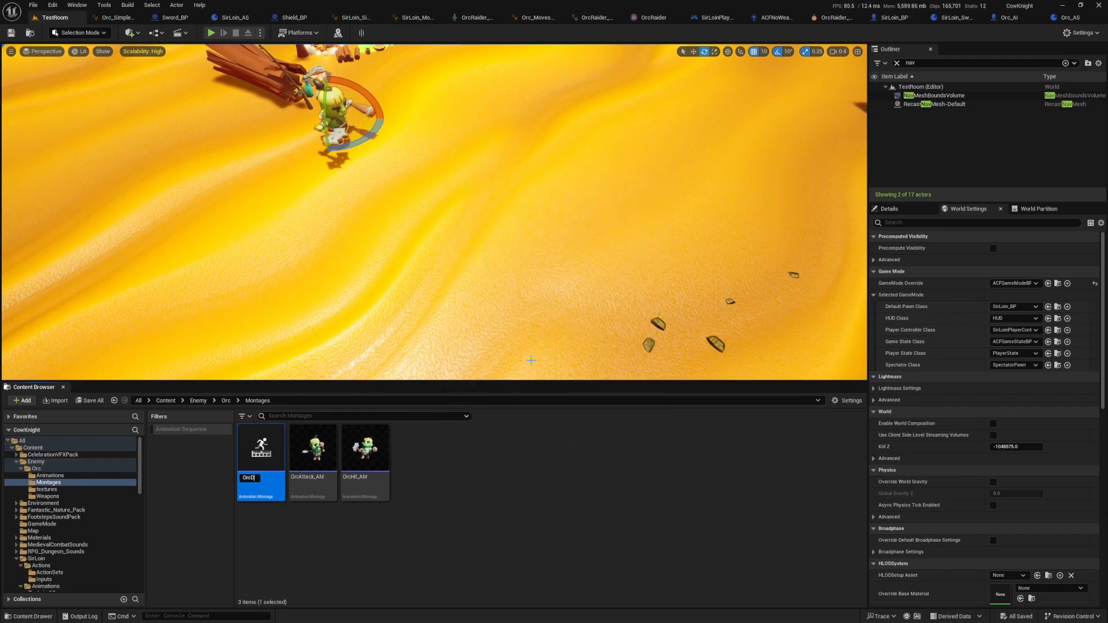
key("Return")
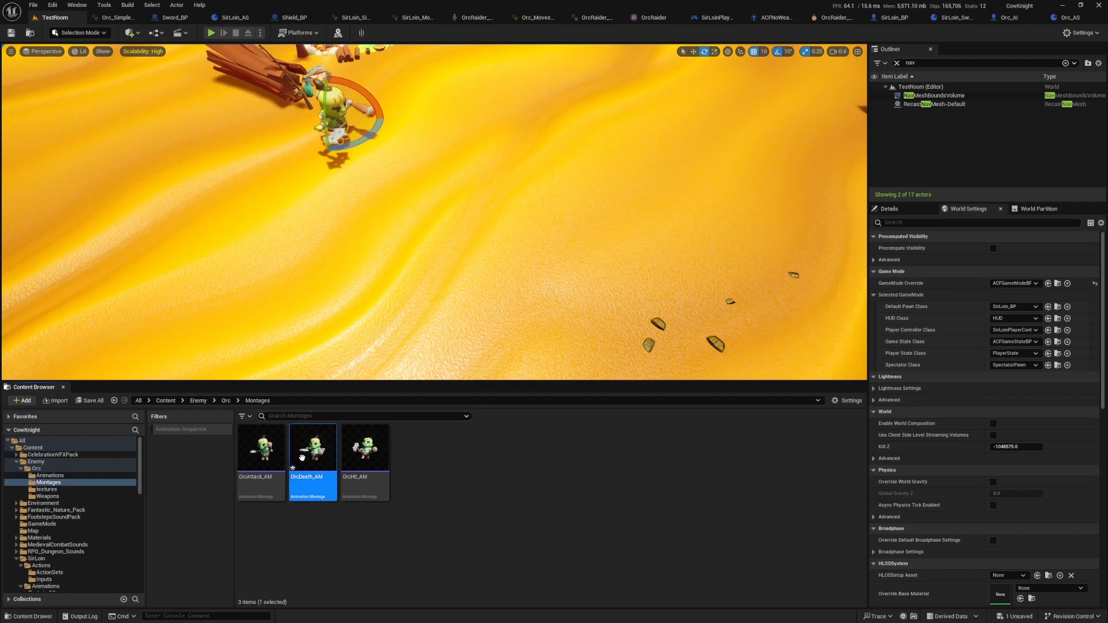
Open OrcDeath_AM and add the OrcRaider_Anim_Death_B animation followed by OrcRaider_Anim_Death_B_Pose to its default slot
double_click(302, 458)
left_click(761, 412)
type("death")
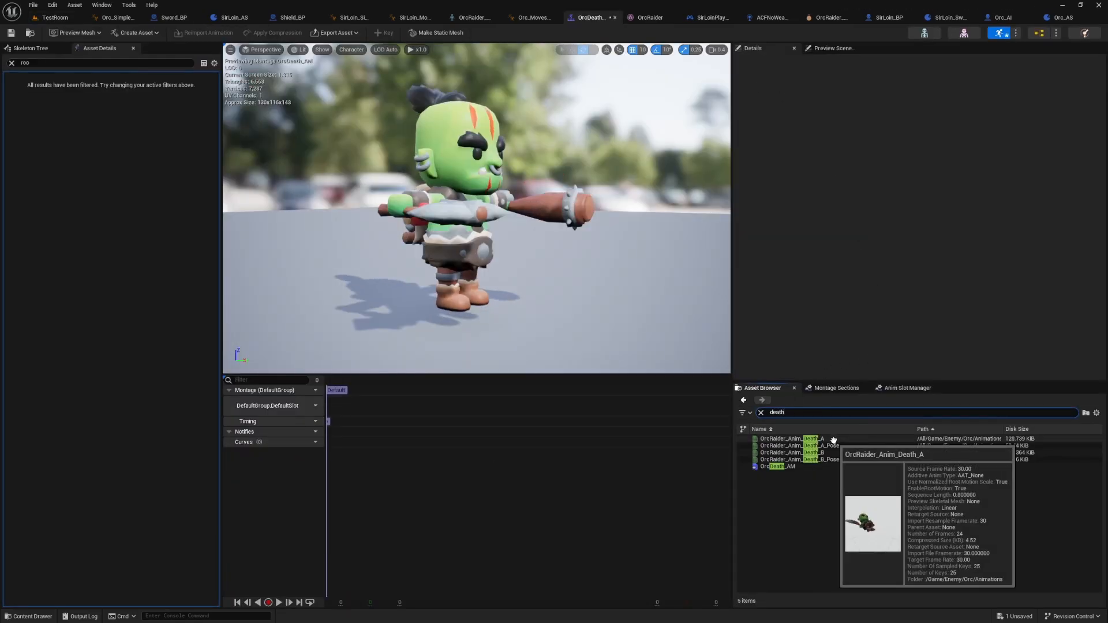
left_click(832, 440)
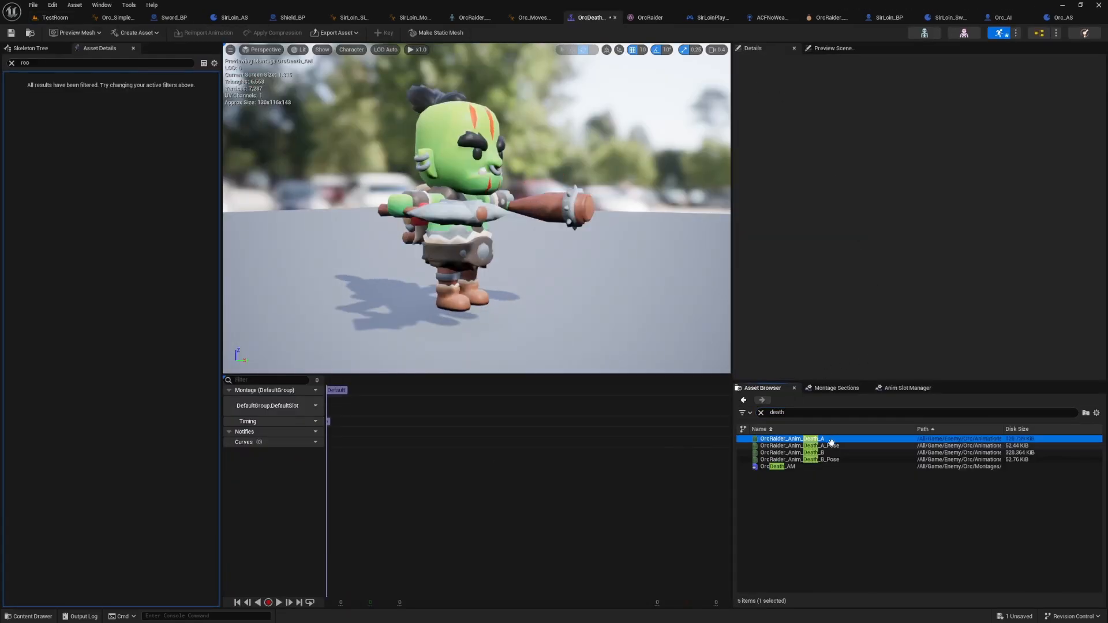
mouse_move(826, 447)
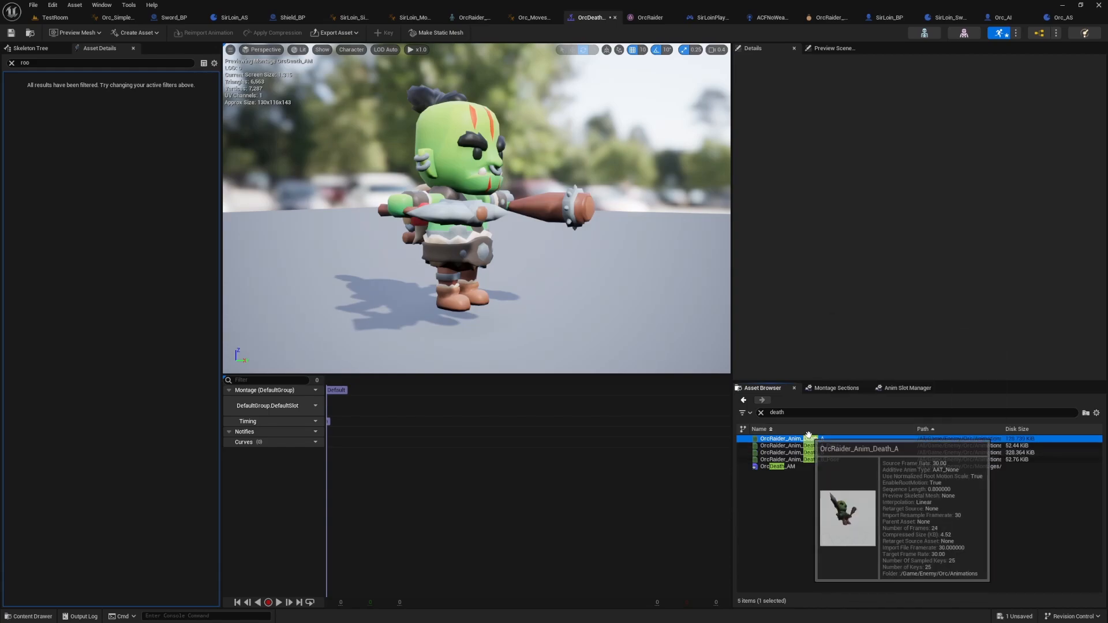
left_click_drag(823, 453, 430, 404)
left_click_drag(832, 462, 714, 408)
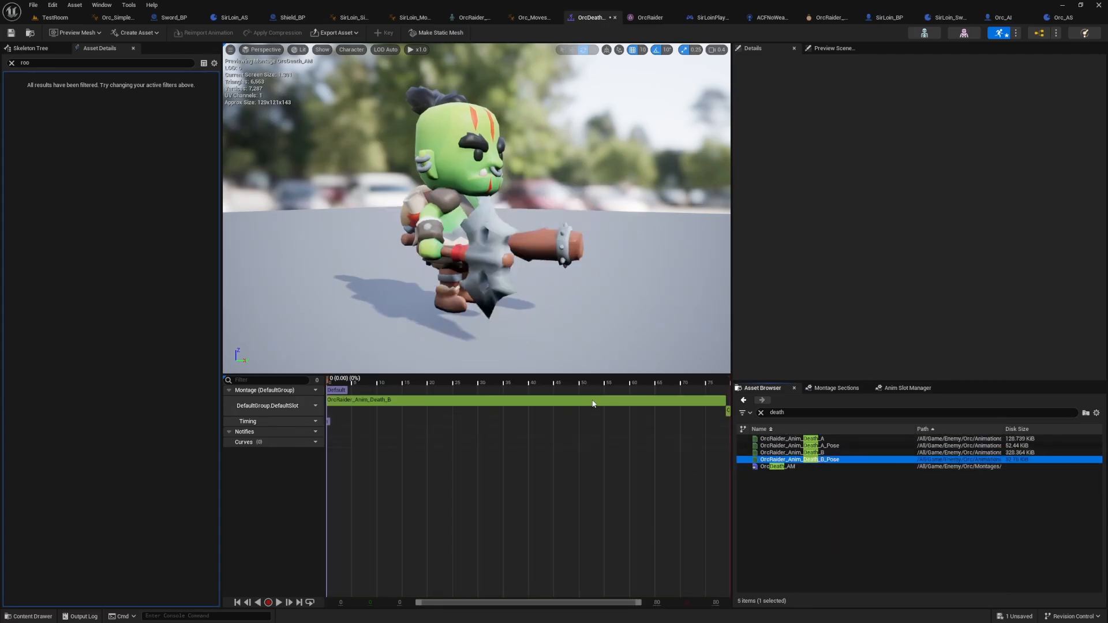
Add a montage section named End at the start of the Death_B_Pose segment and make that section loop
left_click(728, 411)
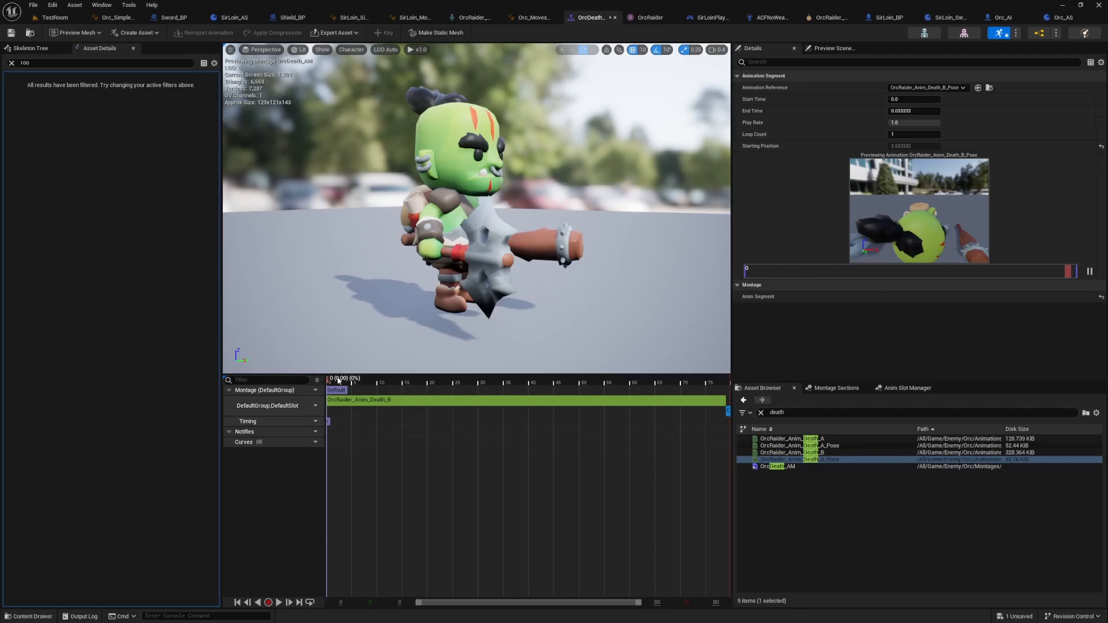
right_click(590, 397)
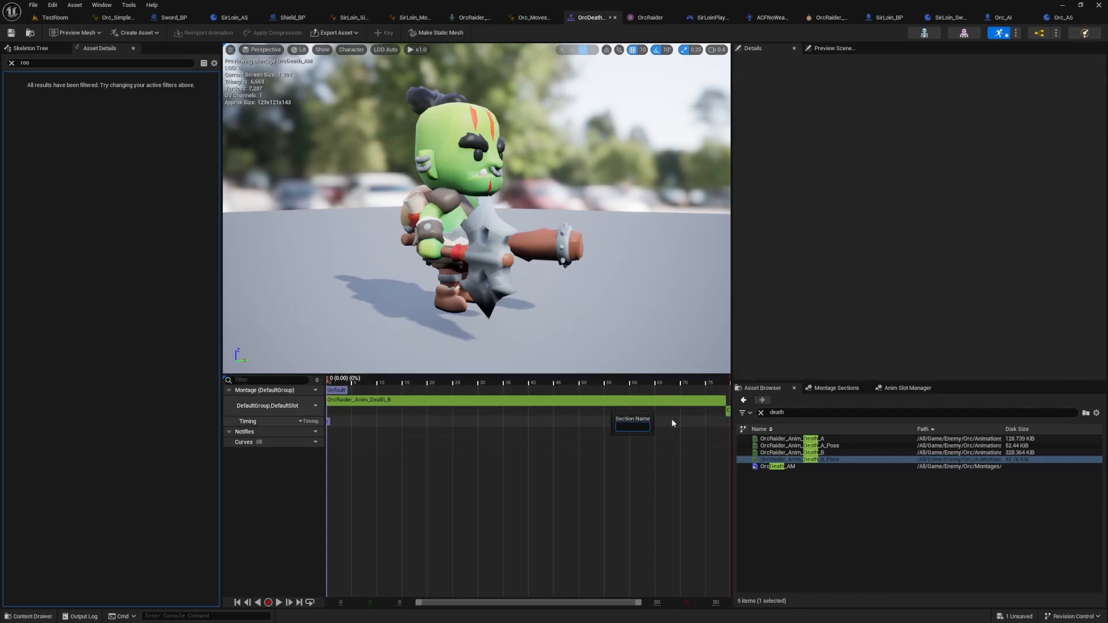
type("End")
key("Return")
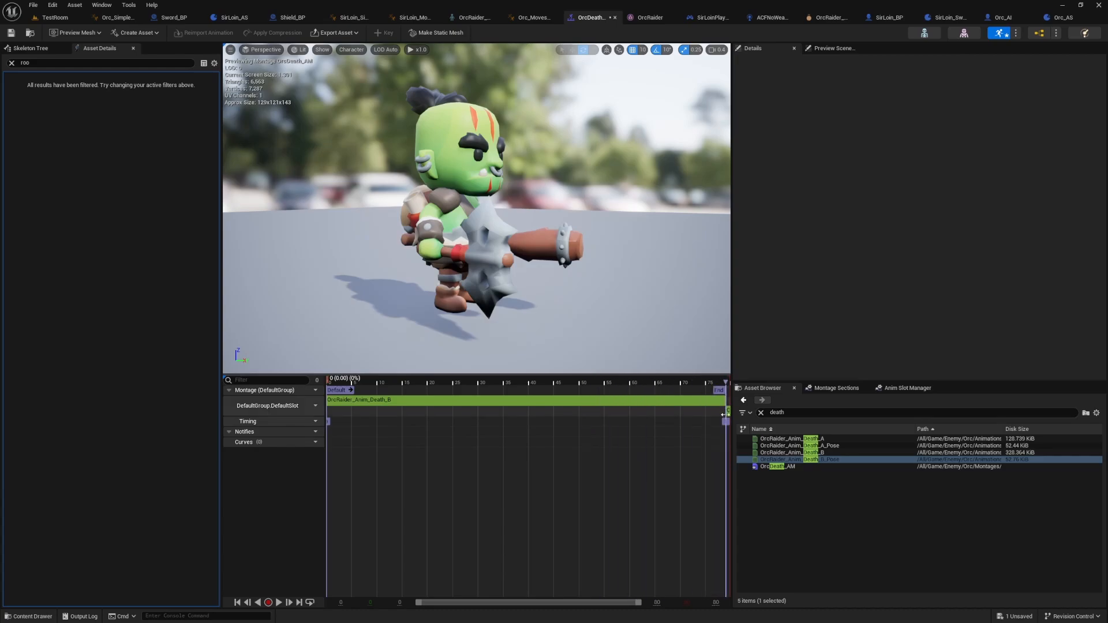
left_click(893, 388)
left_click(843, 392)
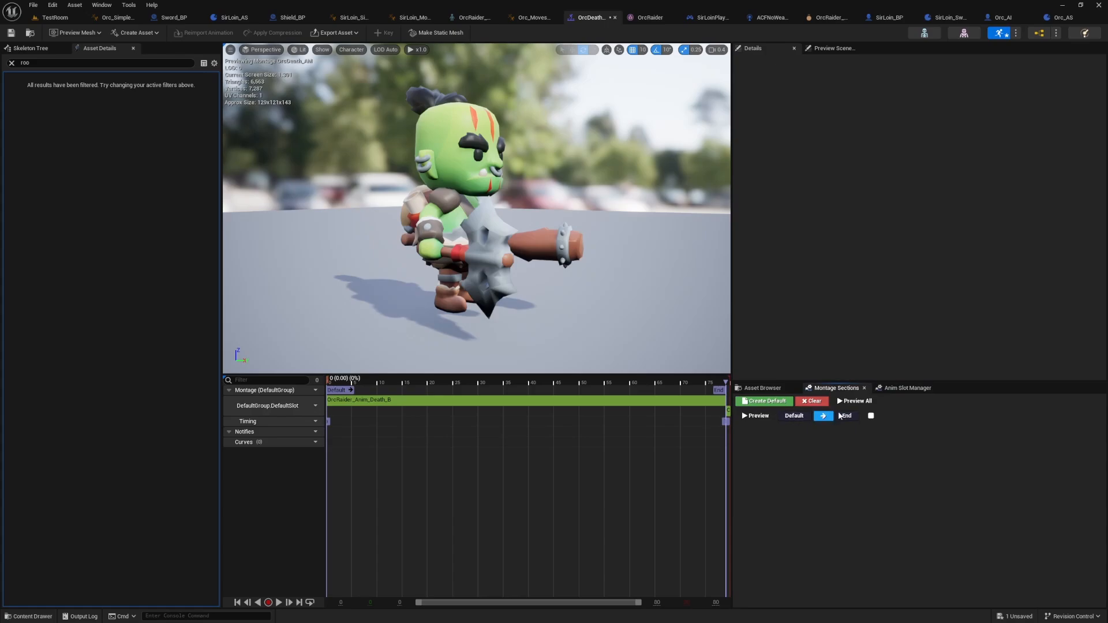
left_click(869, 417)
left_click(875, 449)
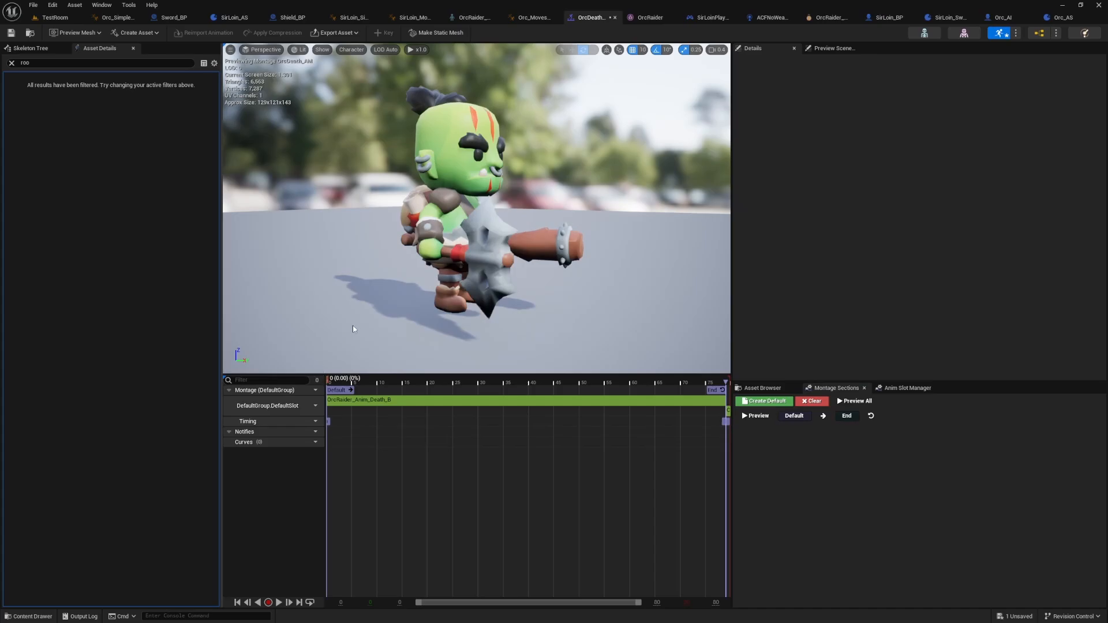
Play the death montage to check the orc's looping end pose from another angle, and save the montage
key("space")
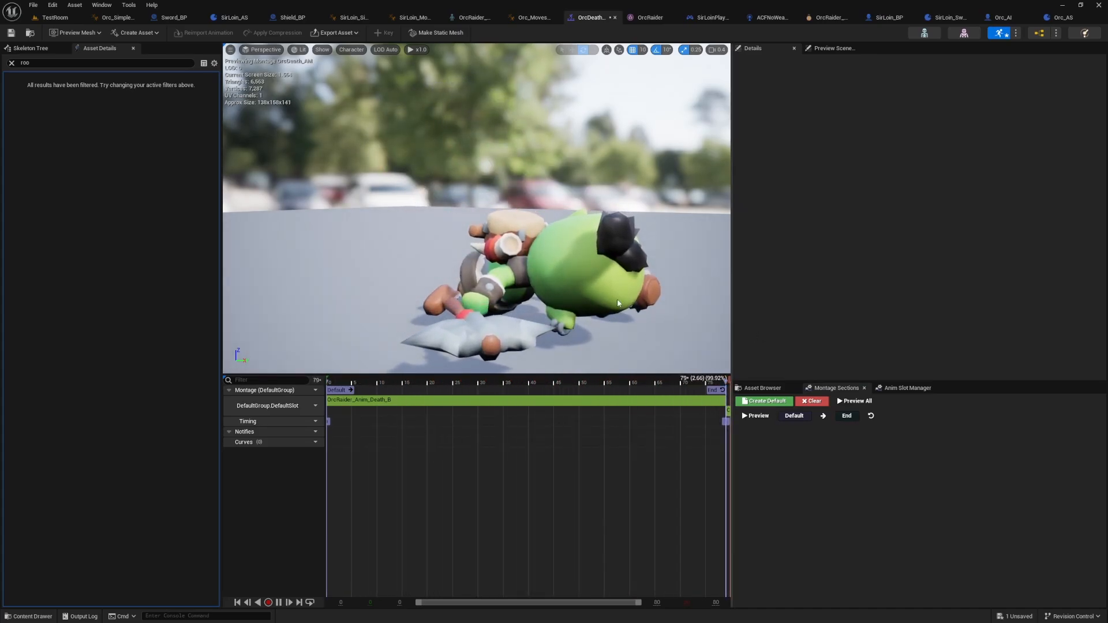
right_click_drag(617, 303, 473, 306)
right_click_drag(476, 208, 456, 211)
key("s")
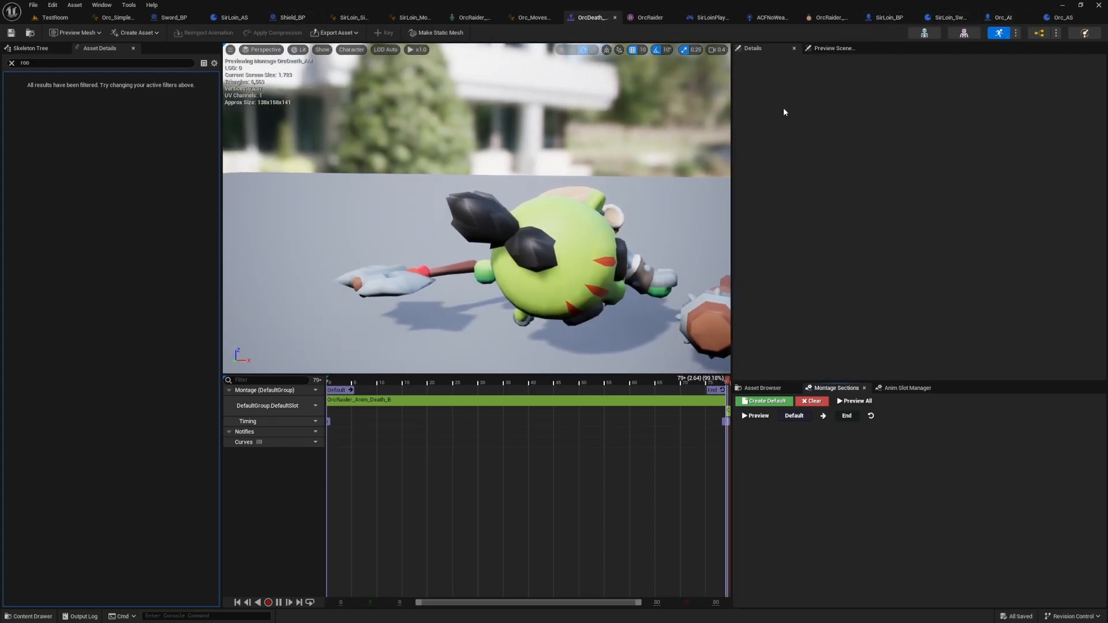
Assign OrcDeath_AM as the montage of the Actions.Death entry in Orc_AS, and compile and save the actions set
left_click(1064, 18)
left_click(938, 151)
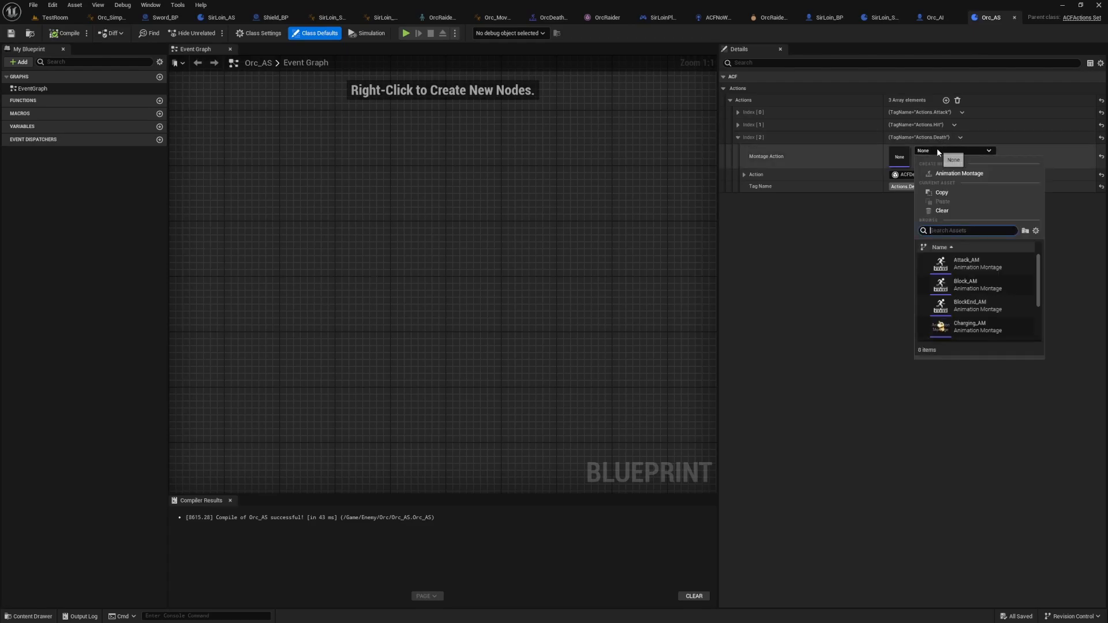
type("death")
left_click(963, 271)
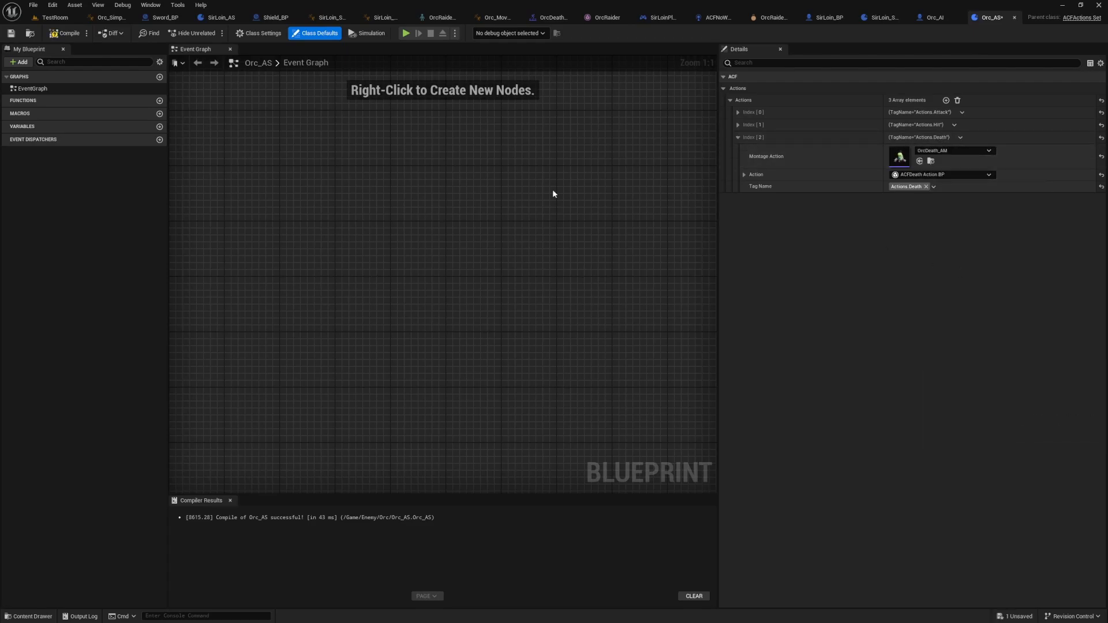
key("ctrl+s")
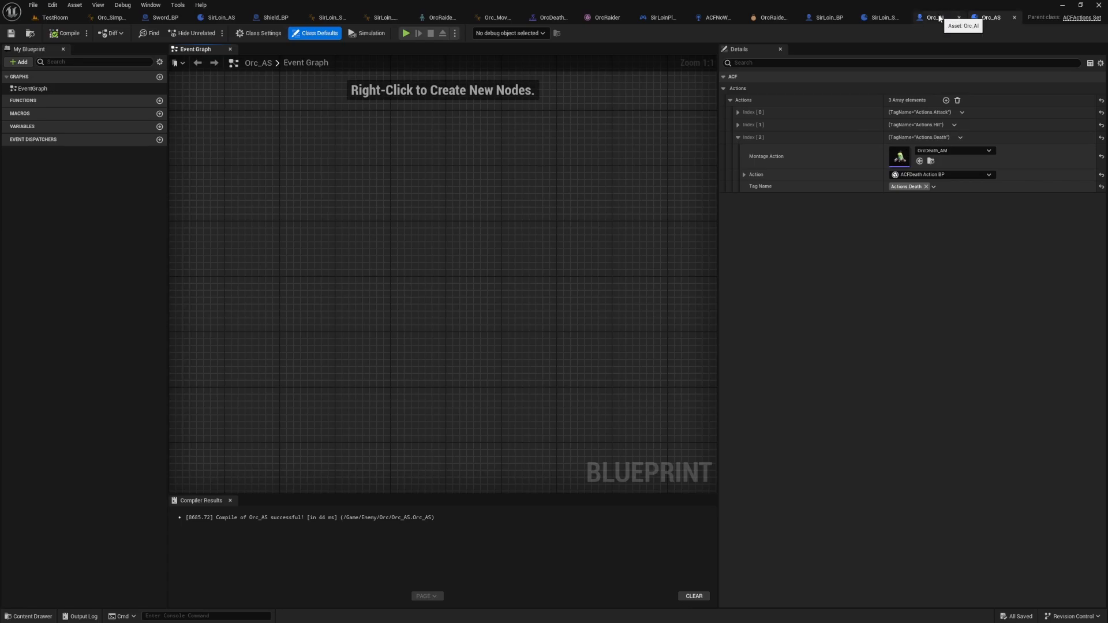
Delete the Constitution entry from the primary attributes in the default attribute set of Orc_AI's ACF Statistics component
left_click(933, 17)
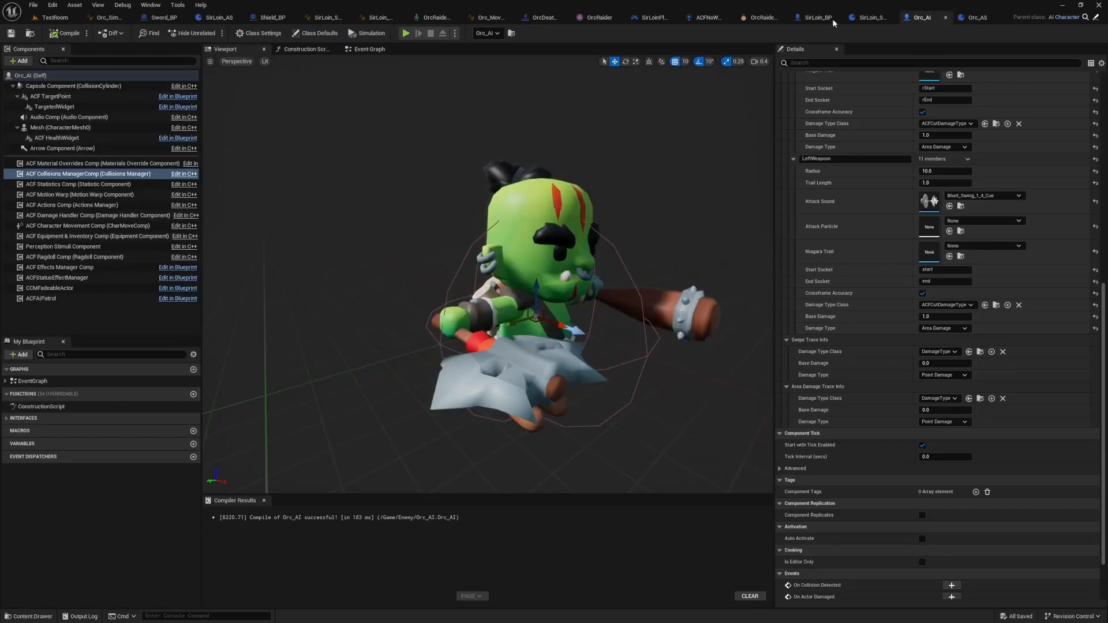
left_click(74, 185)
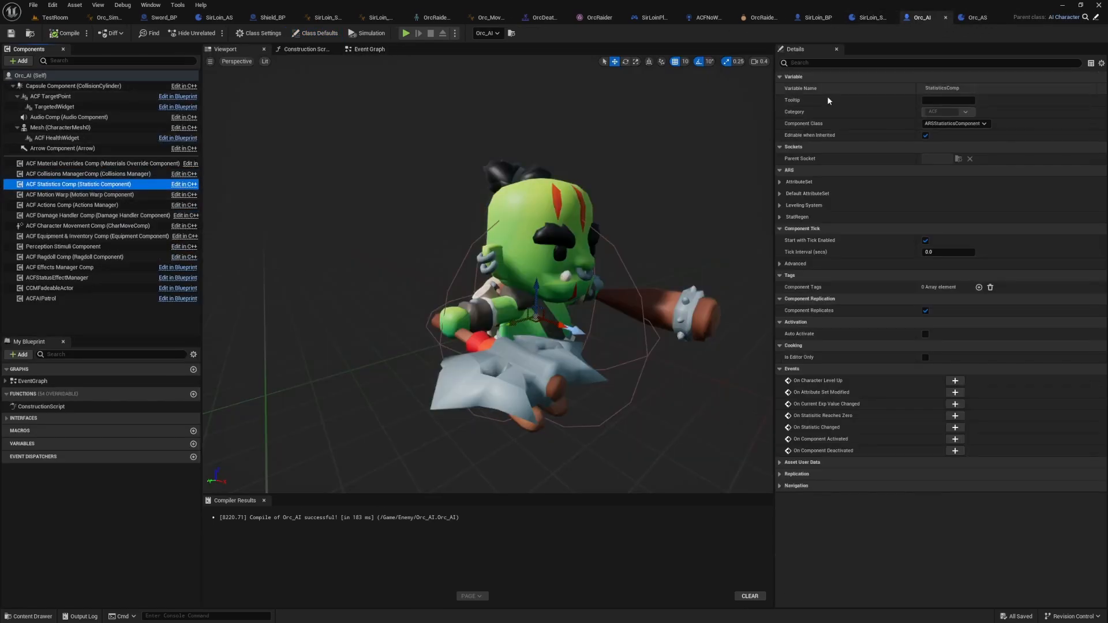
left_click(780, 182)
left_click(780, 229)
left_click(784, 240)
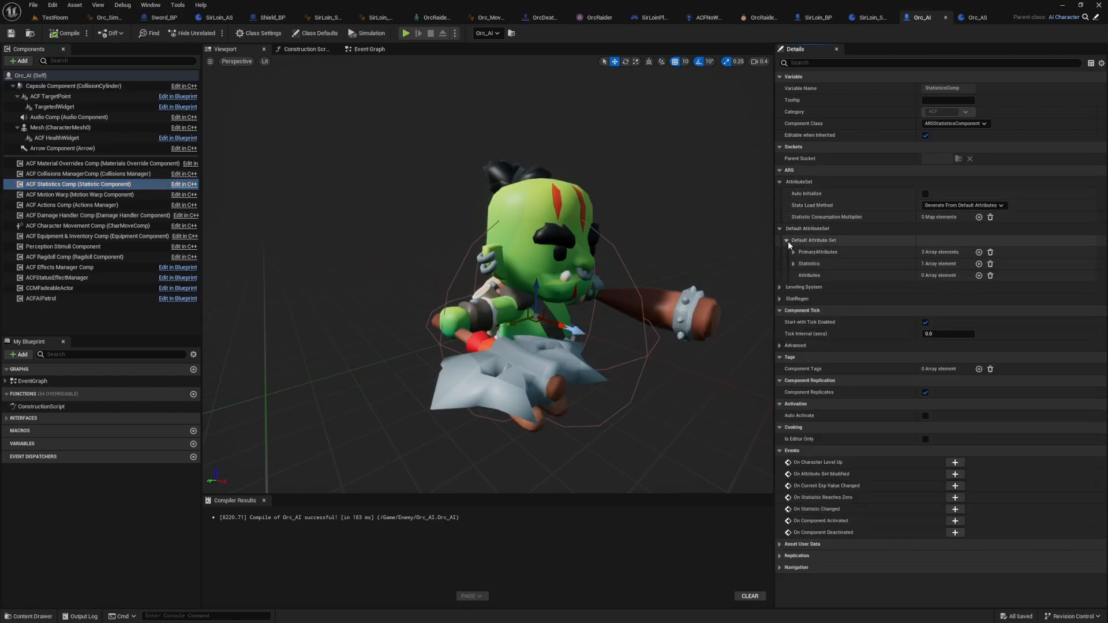
left_click(794, 264)
left_click(801, 276)
left_click(793, 253)
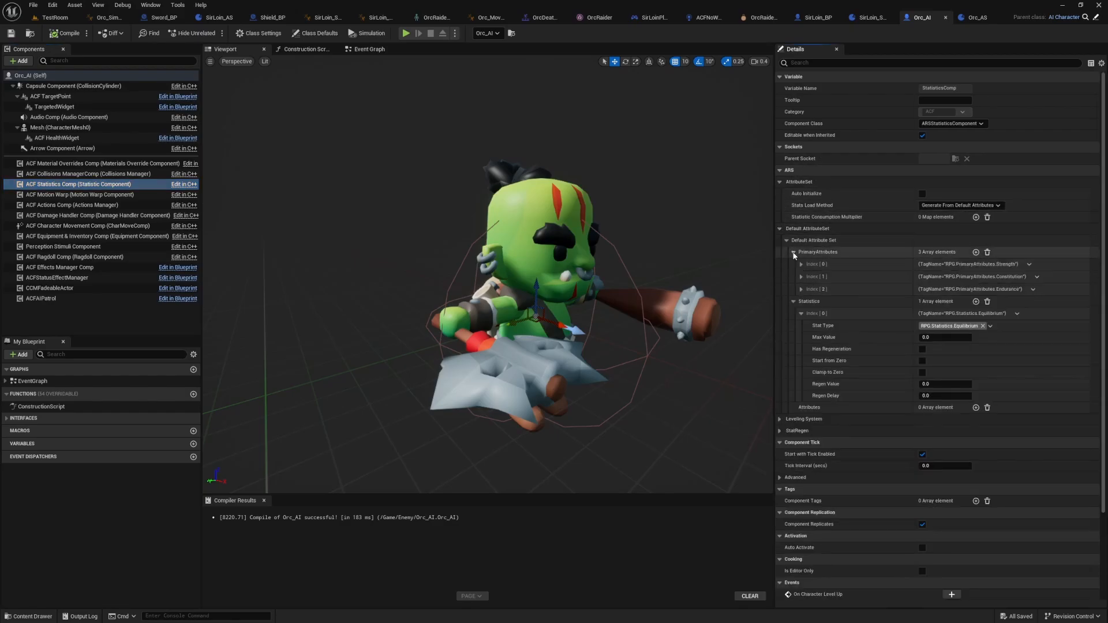
left_click(801, 277)
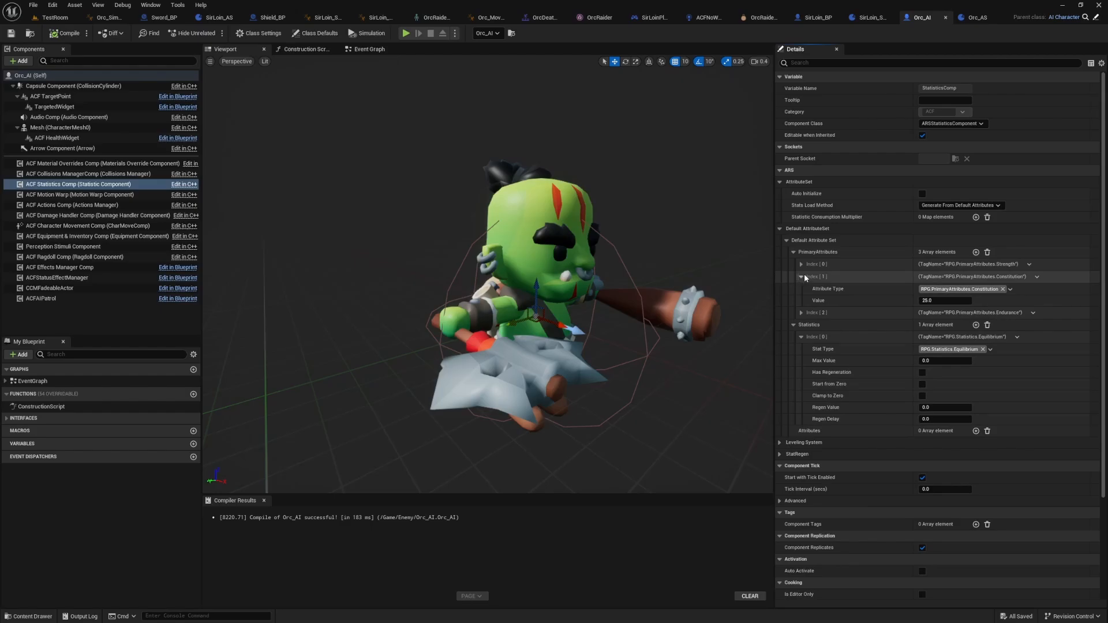
left_click(1036, 277)
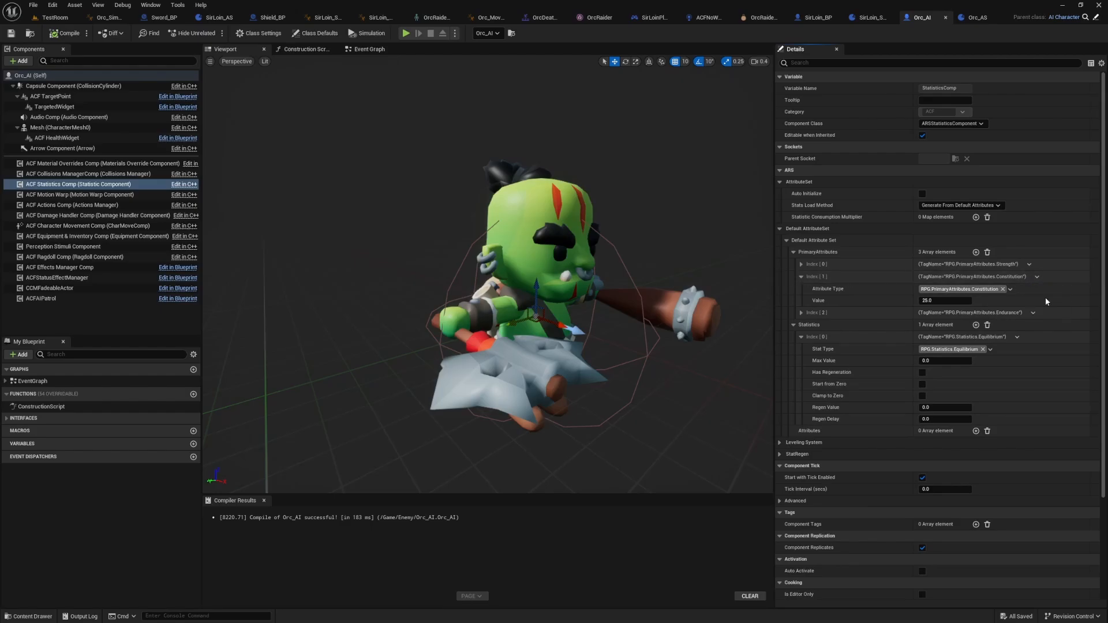
left_click(1045, 300)
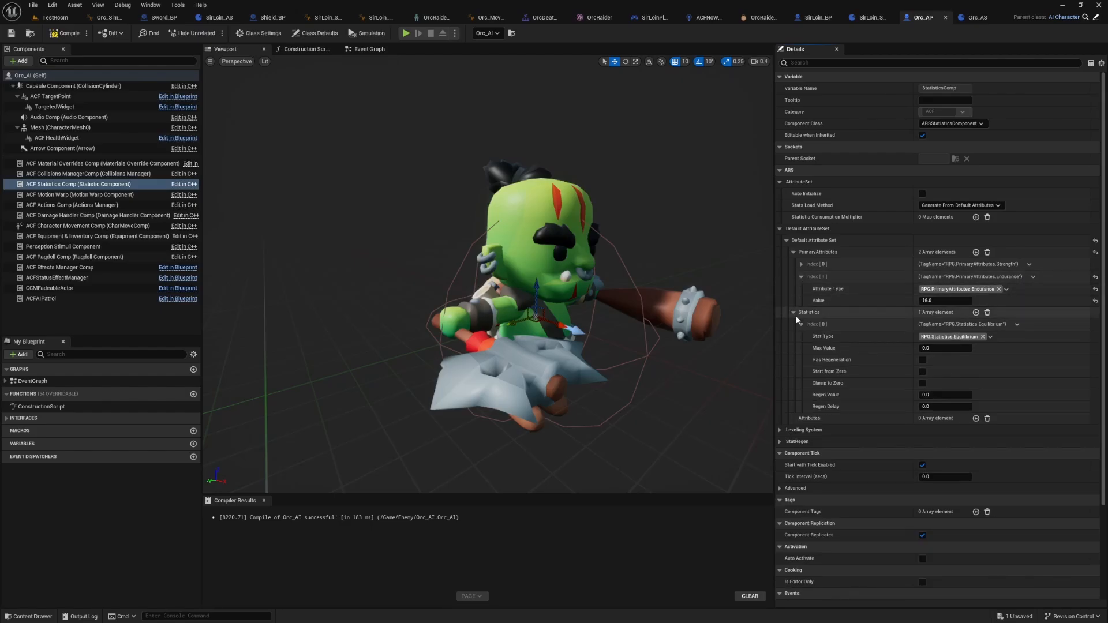
Add a statistic to the orc's default attribute set with stat type RPG.Statistics.Health and a max value of 3
left_click(976, 312)
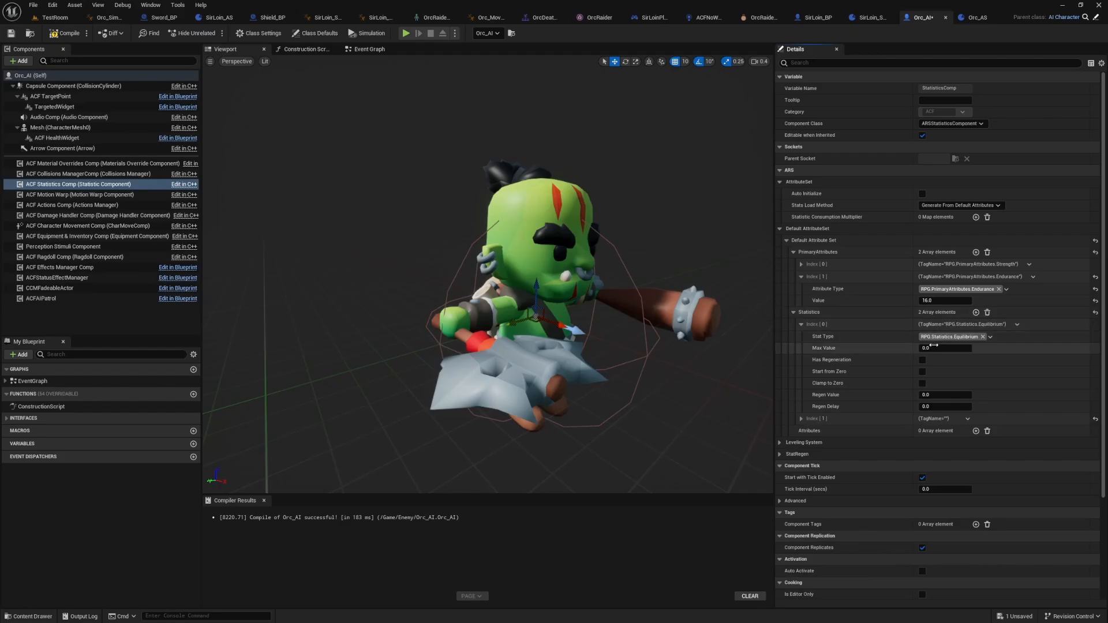
left_click(820, 418)
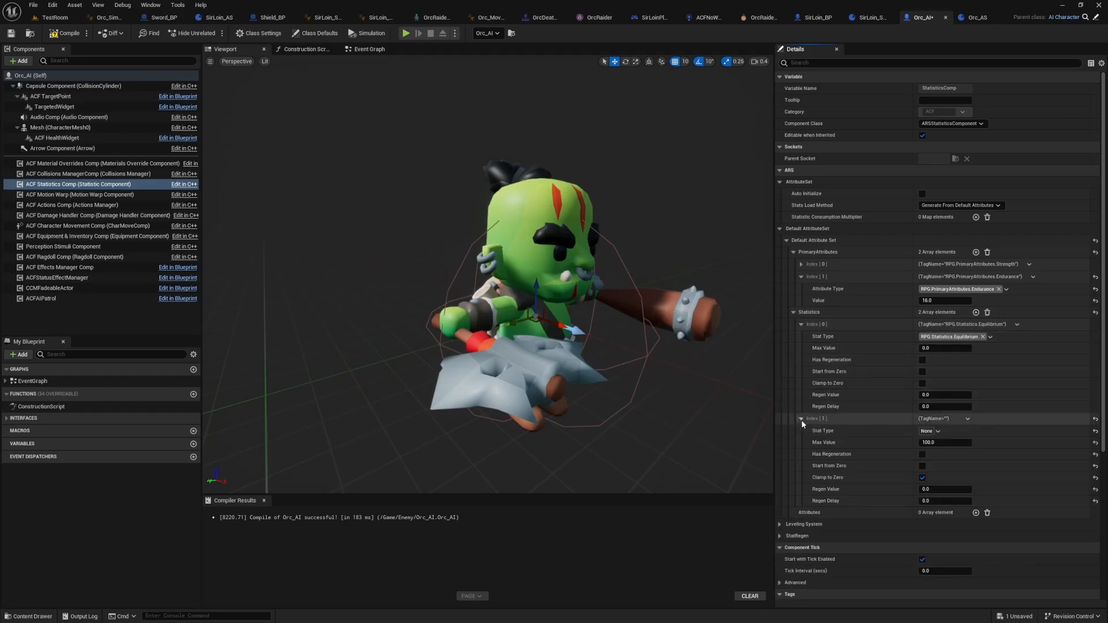
left_click(938, 432)
type("hea")
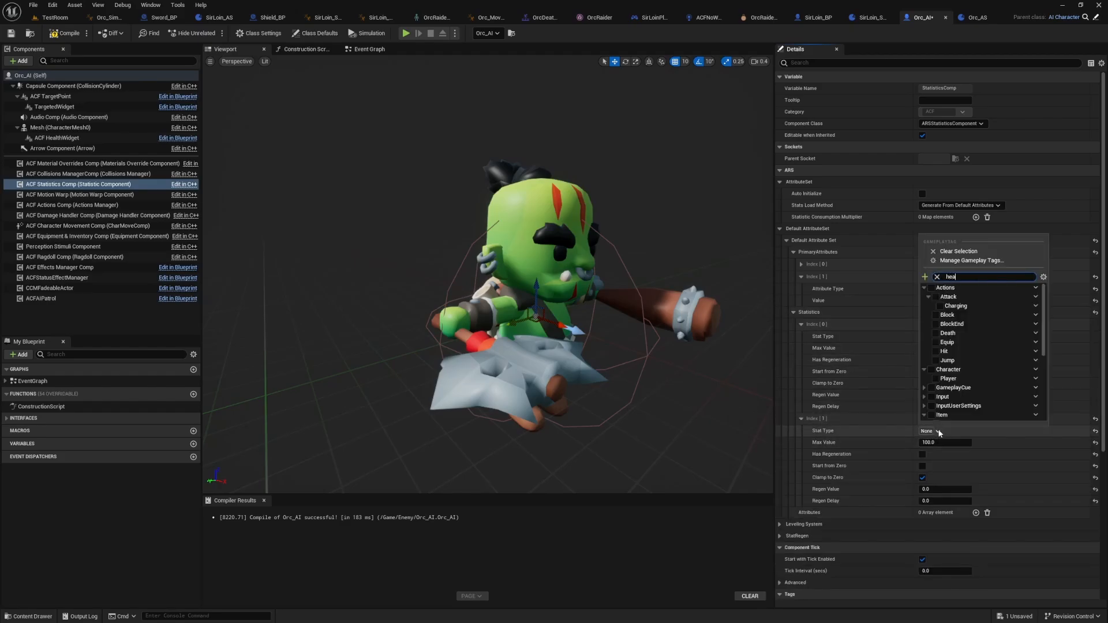
type("lth")
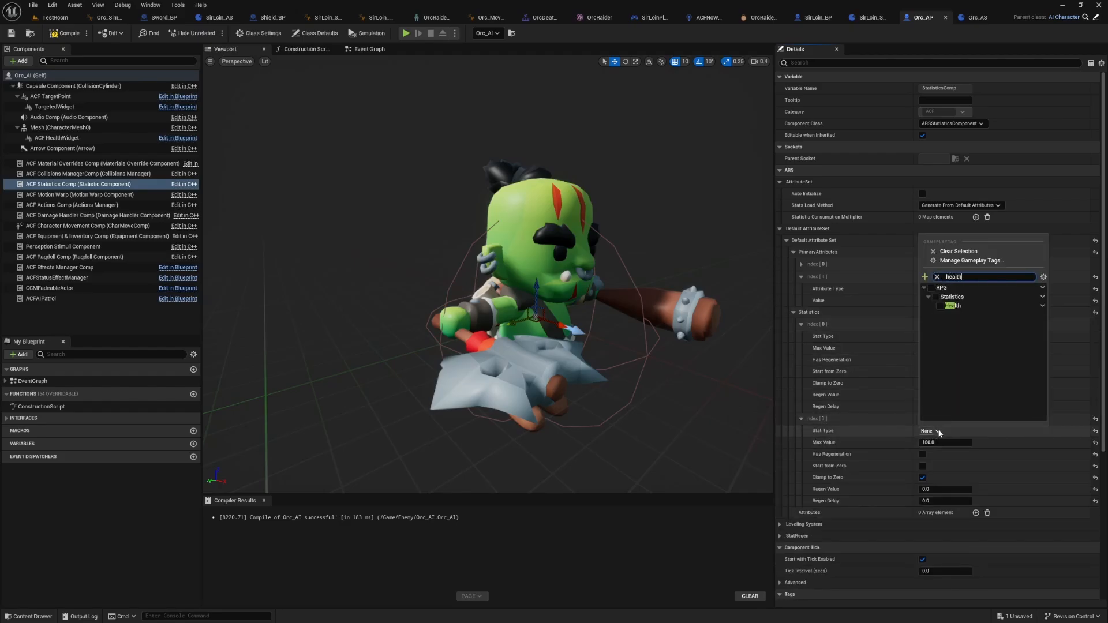
left_click(943, 306)
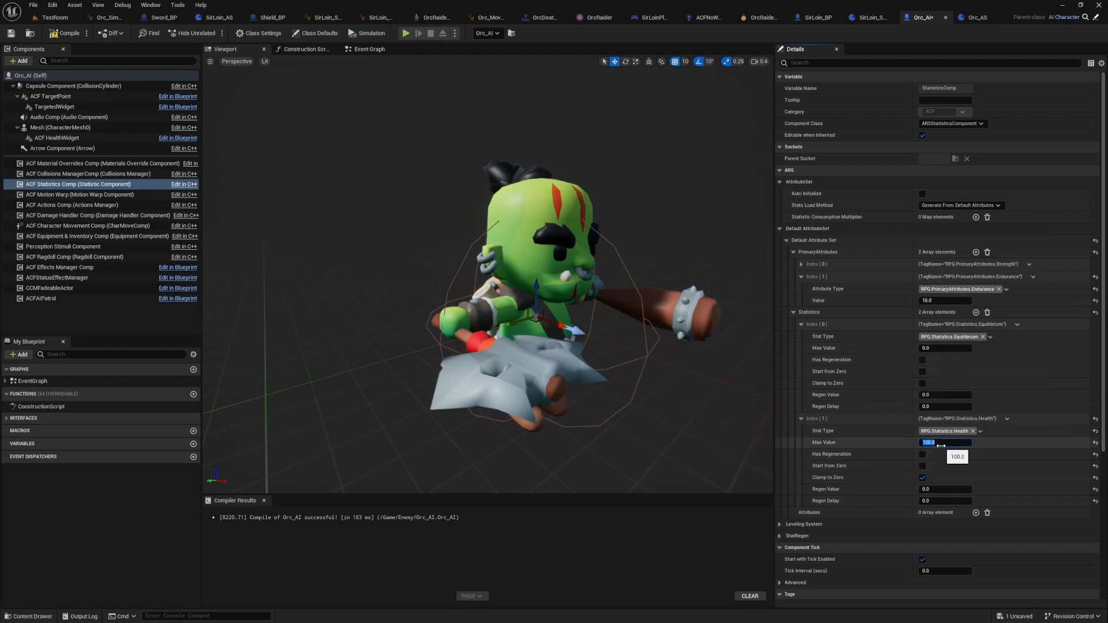
left_click(940, 443)
type("3")
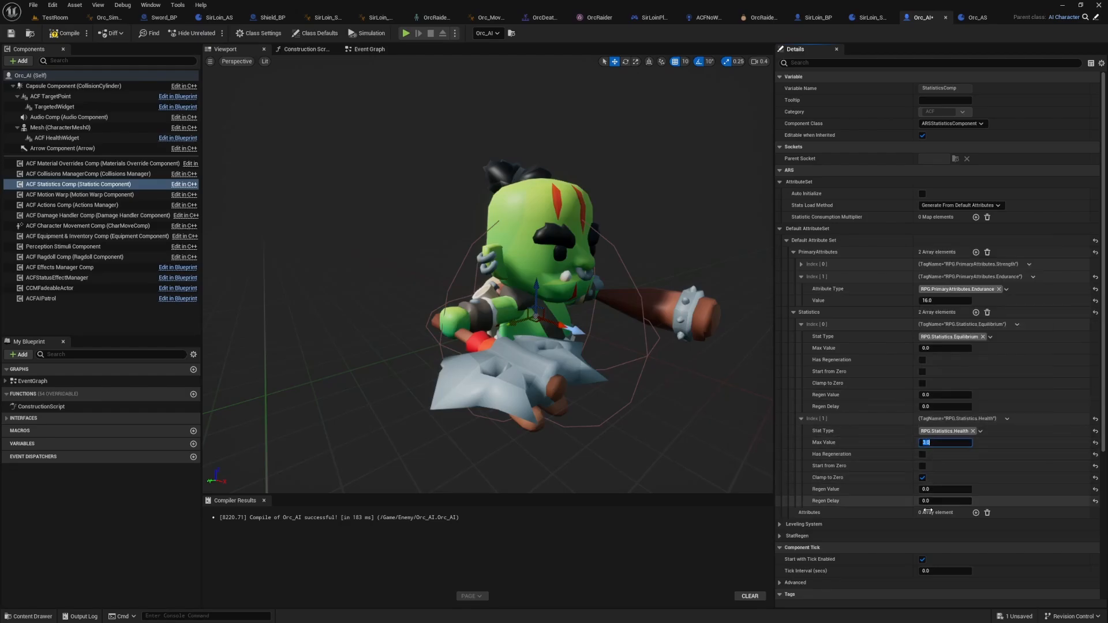
Compile and save Orc_AI, and start a play session in the TestRoom level
left_click(65, 32)
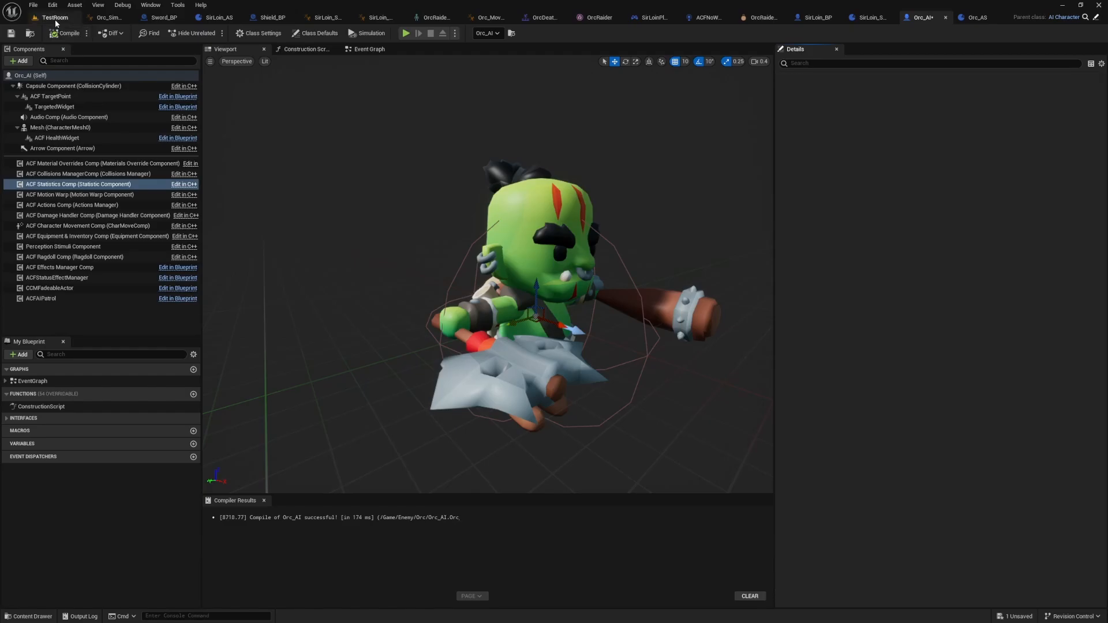
left_click(55, 19)
key("alt+p")
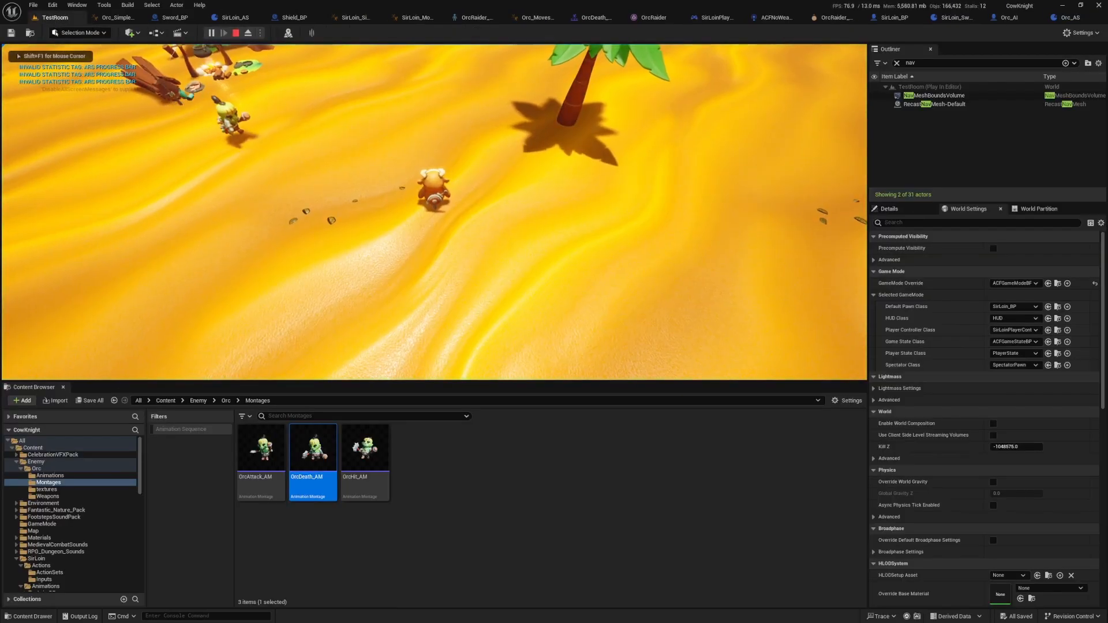
Walk the player character up to the orc in TestRoom and fight it until it dies
key("a")
key("a")
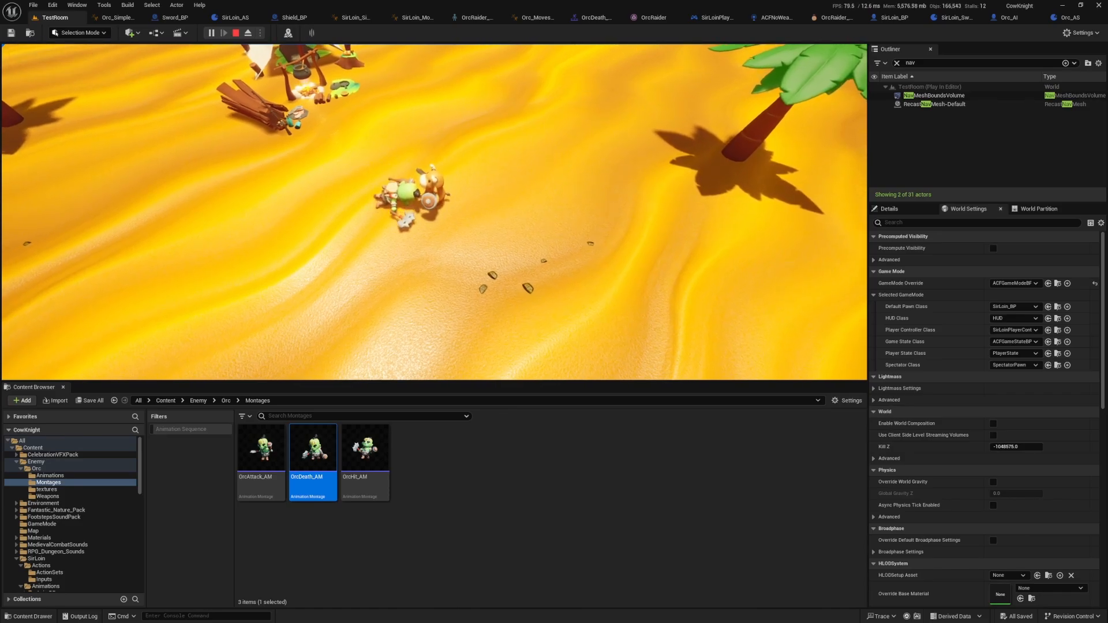
key("a")
key("s")
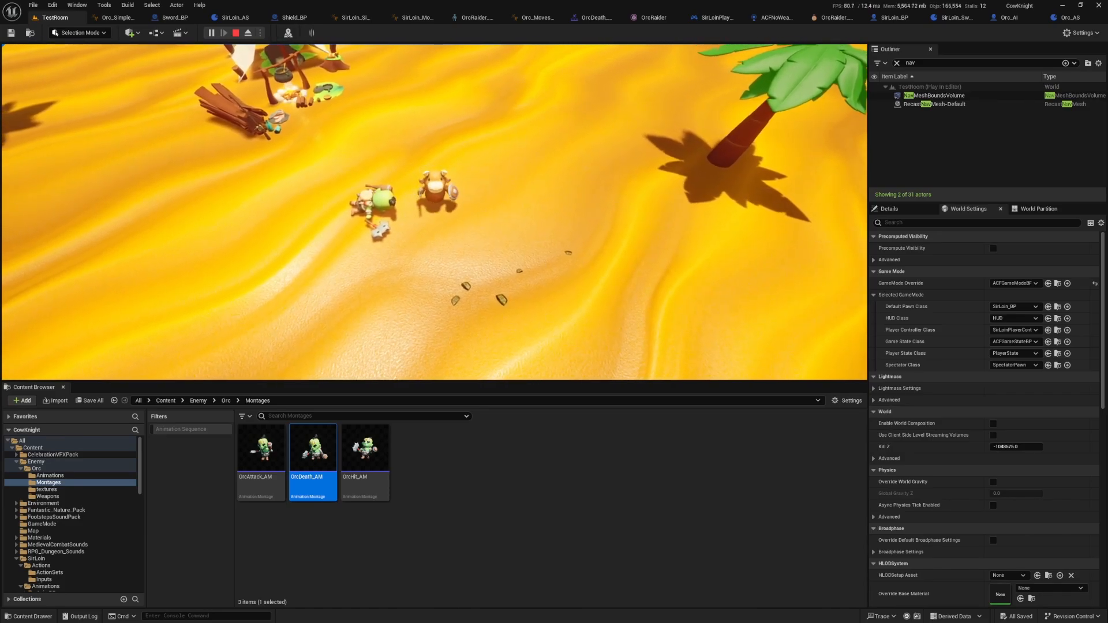
key("s")
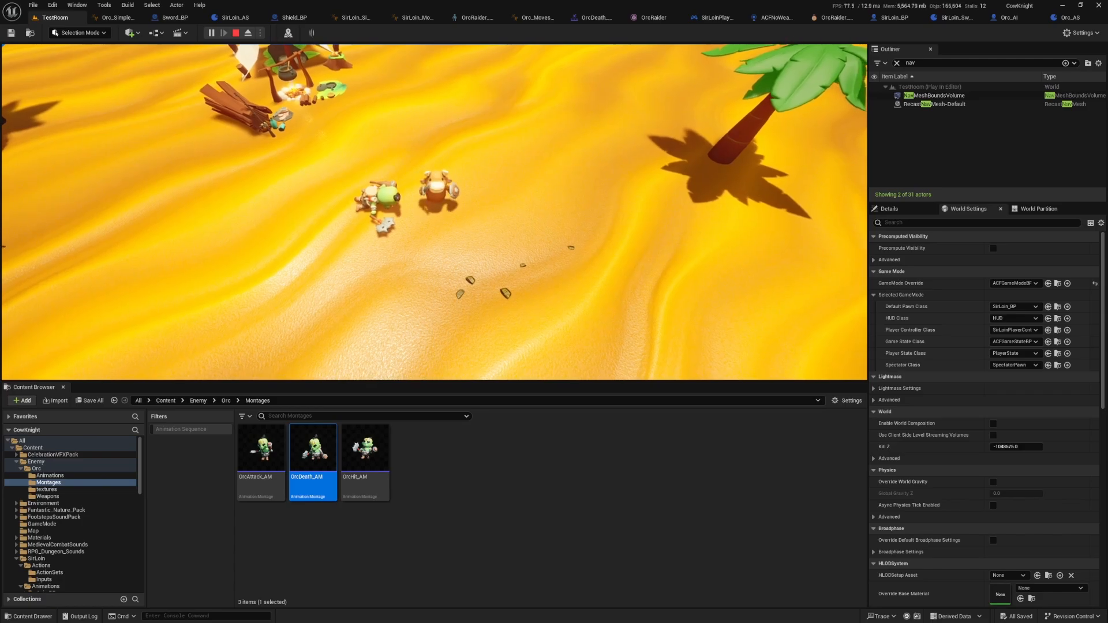
Move the character around and over the fallen orc to check how its body affects the camera, and end the play session
key("w")
key("s")
key("w")
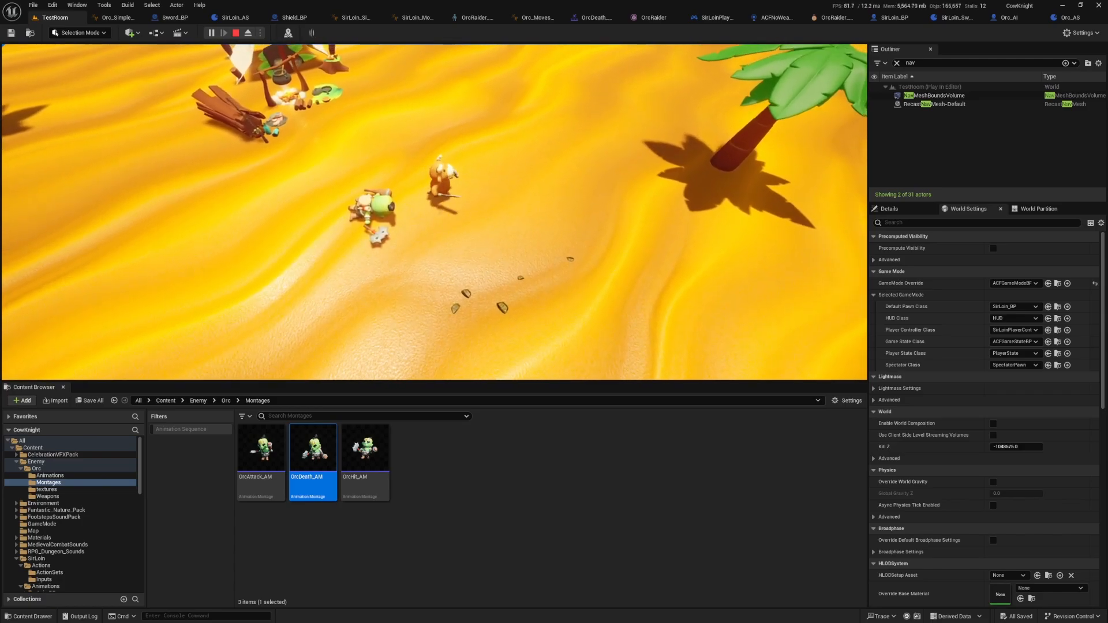
key("a")
key("d")
key("s")
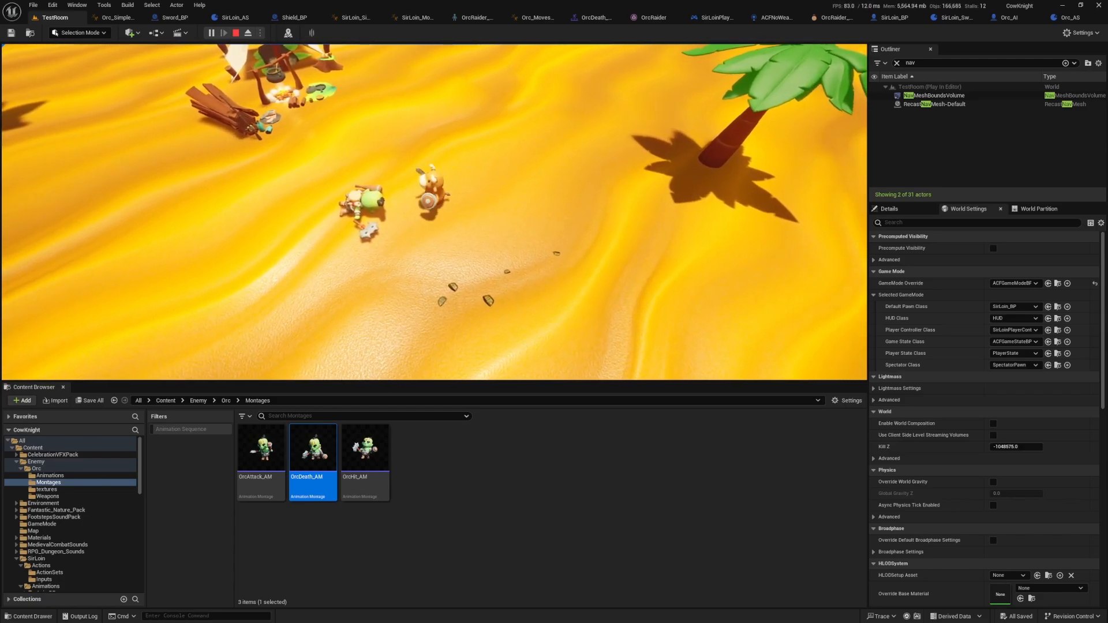
key("a")
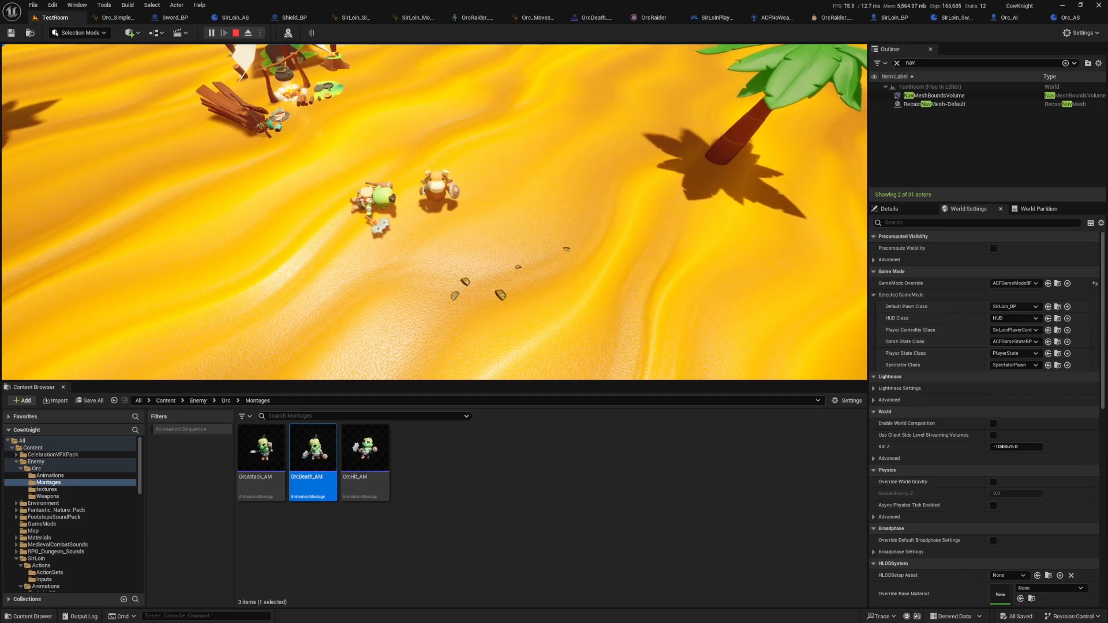
key("a")
key("d")
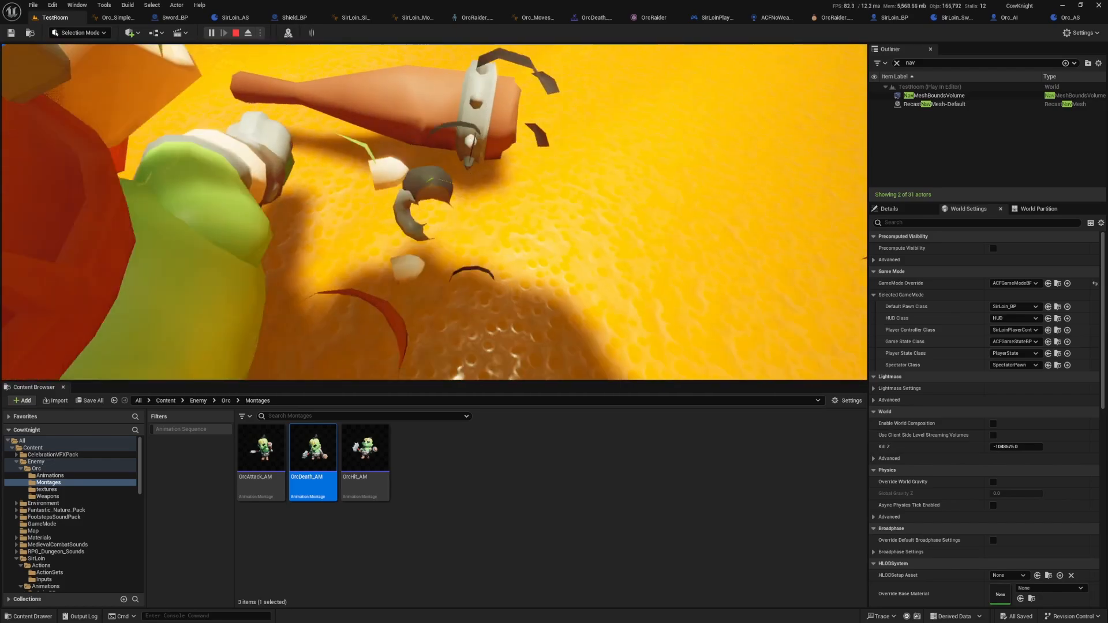
key("w")
key("s")
key("w")
key("d")
key("s")
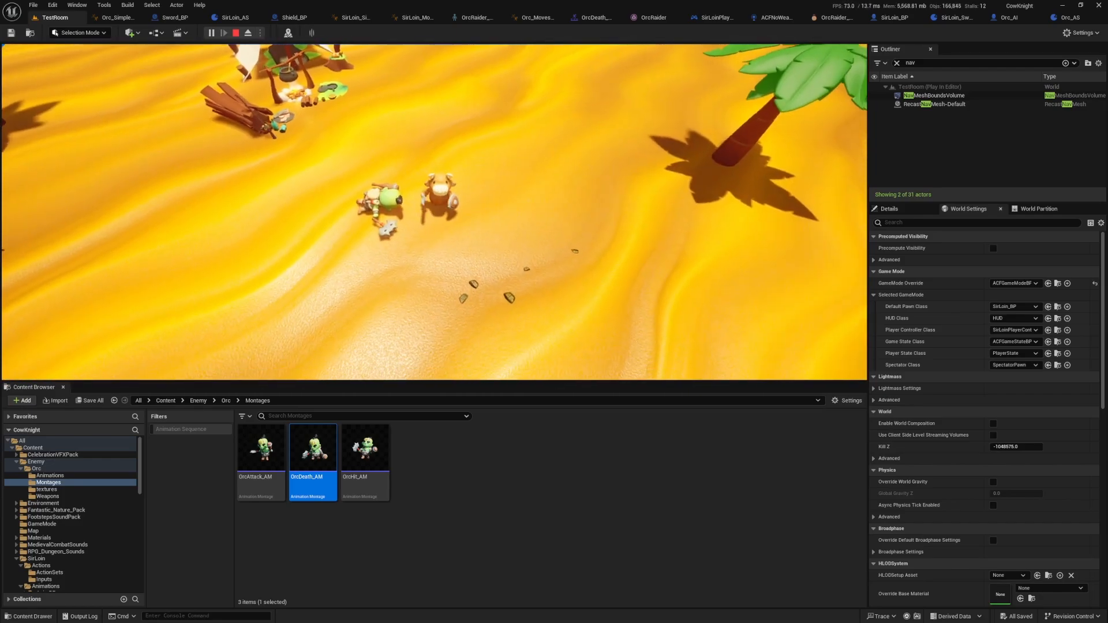
key("Escape")
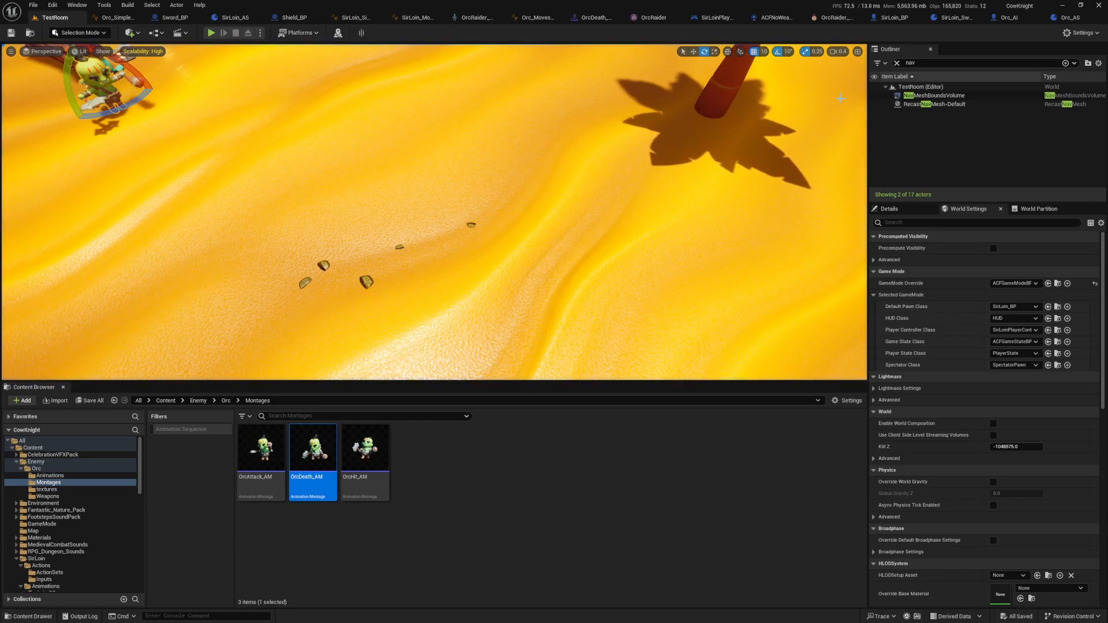
Open the OrcRaider skeletal mesh from Orc_AI and search its asset and socket details for collision settings
left_click(1010, 18)
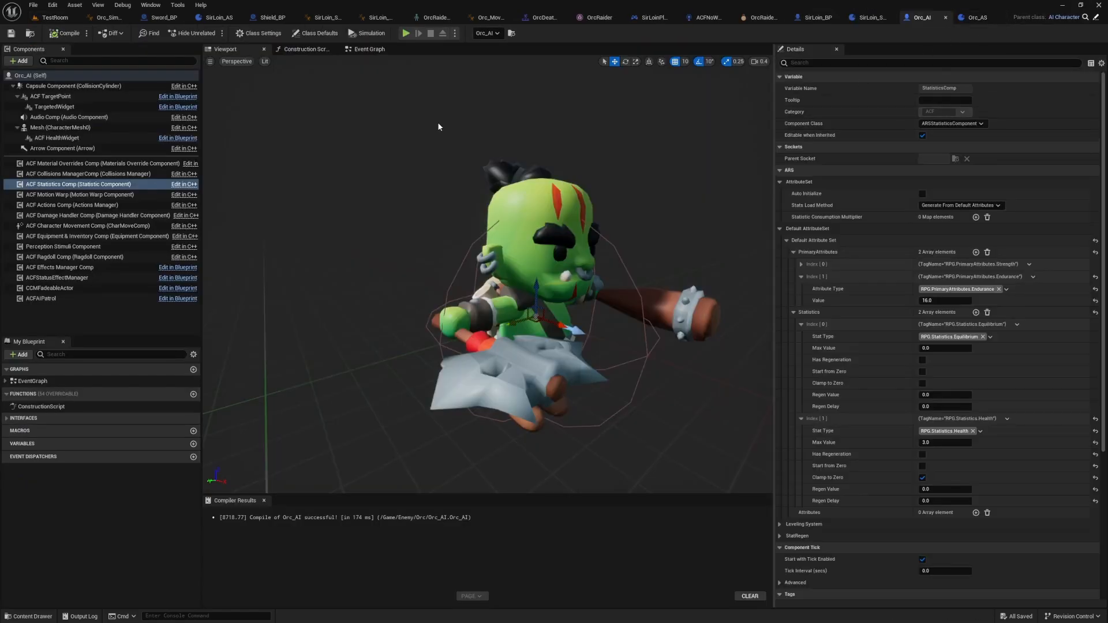
left_click(65, 76)
double_click(939, 298)
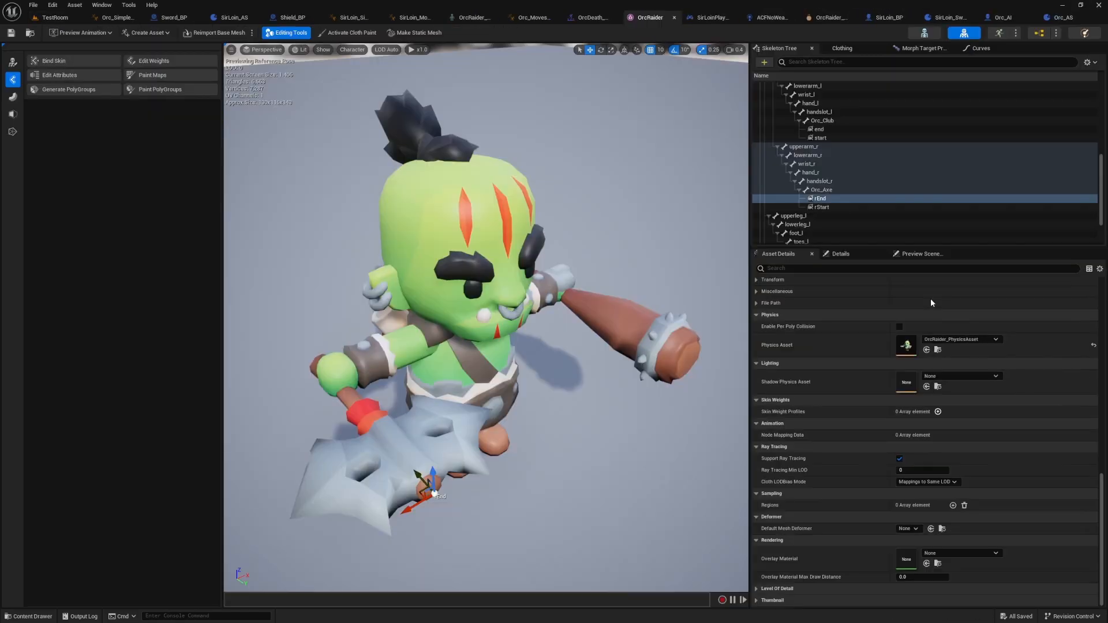
left_click(793, 268)
type("collis")
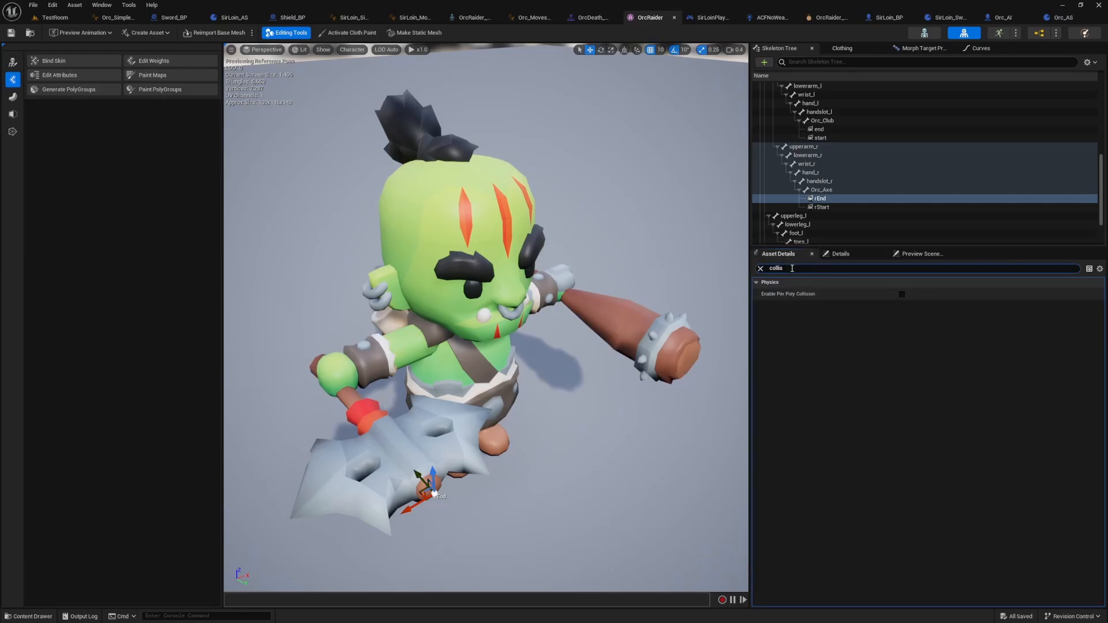
left_click(840, 255)
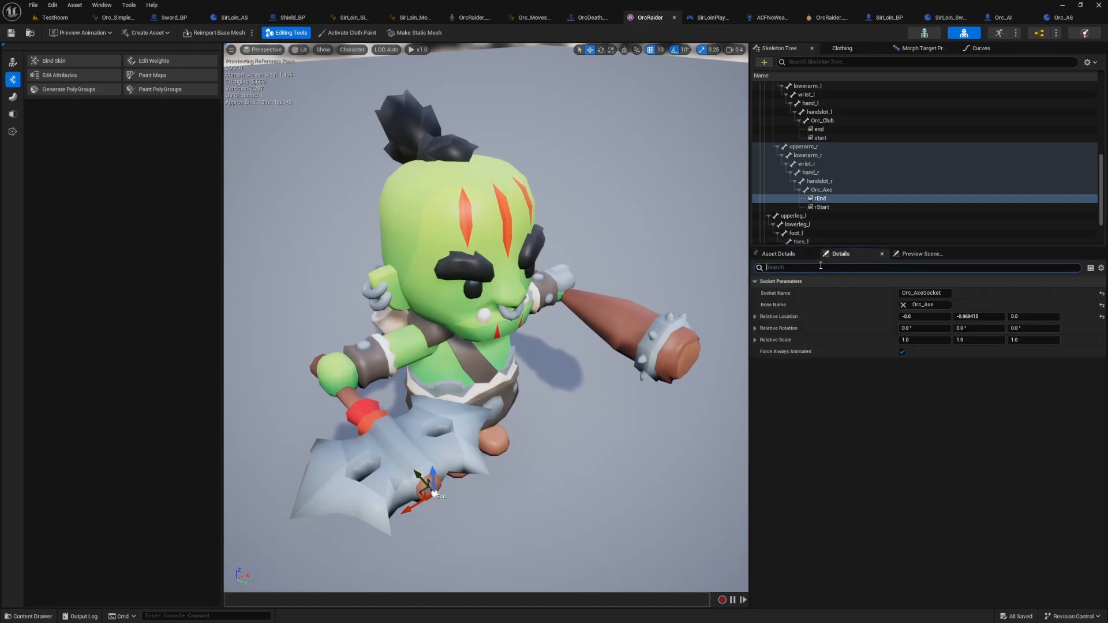
left_click(820, 266)
type("olls")
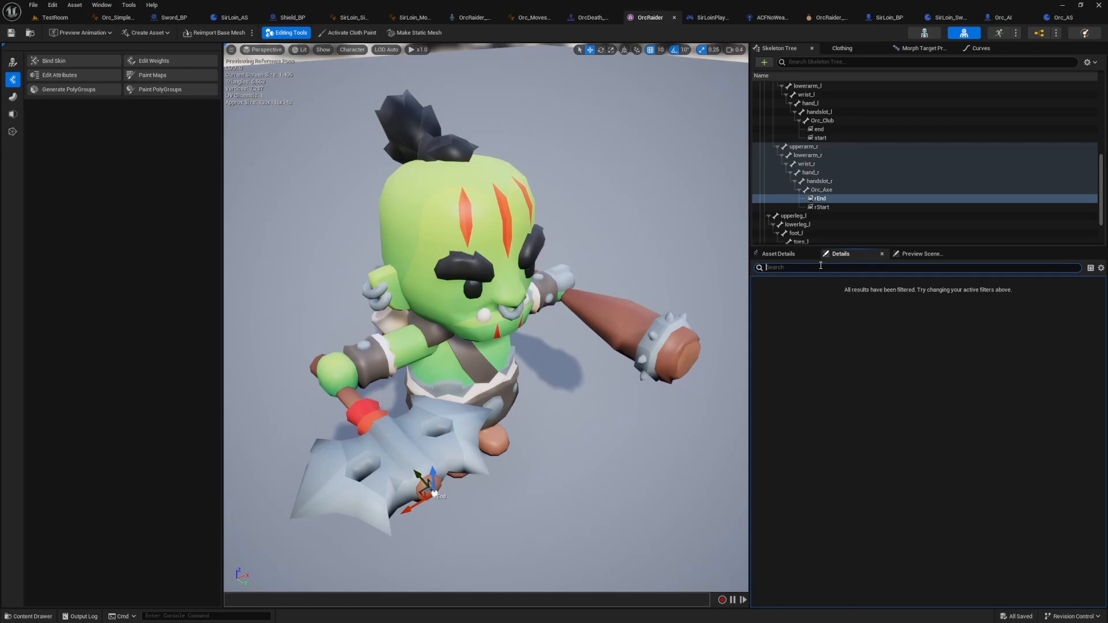
left_click(759, 268)
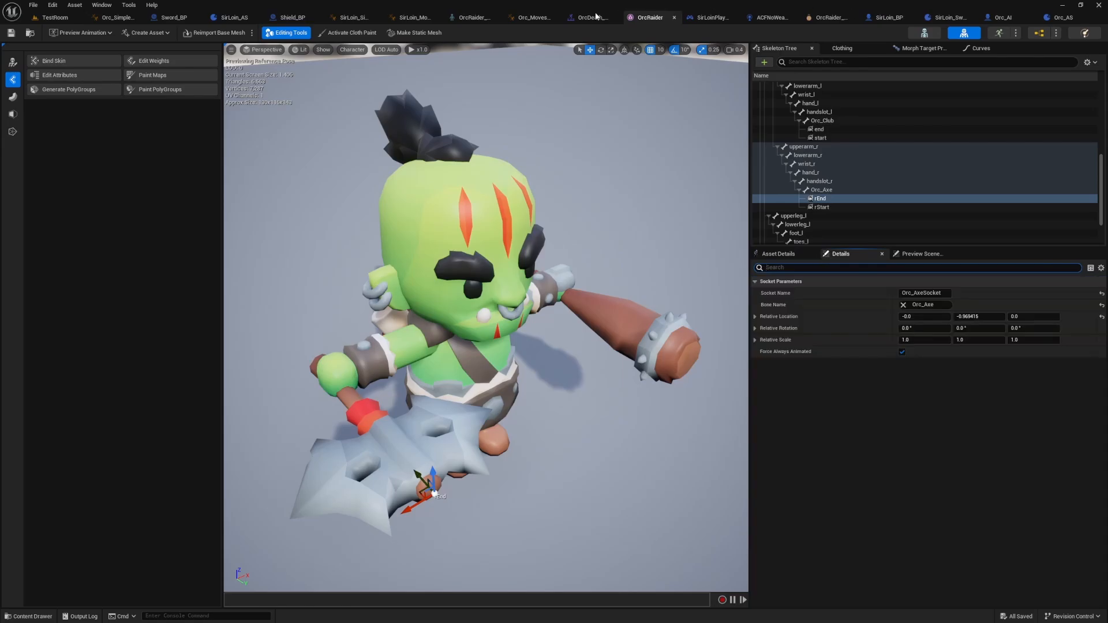
left_click(53, 16)
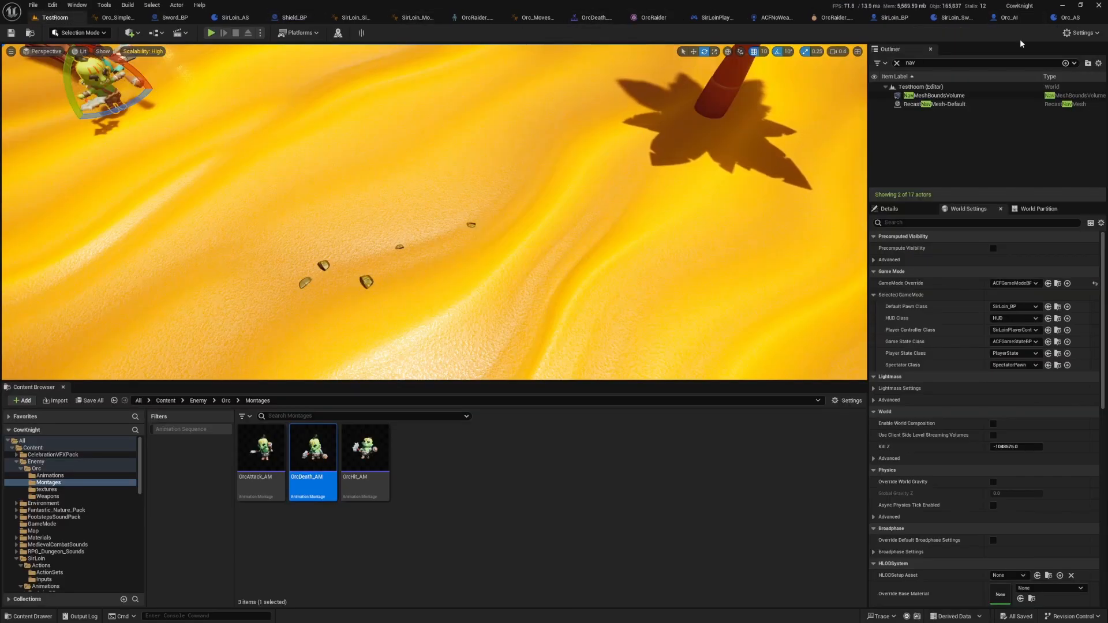
In Orc_AI, set the mesh's collision preset to Custom with the Camera trace response on Ignore, and save the blueprint
left_click(1009, 17)
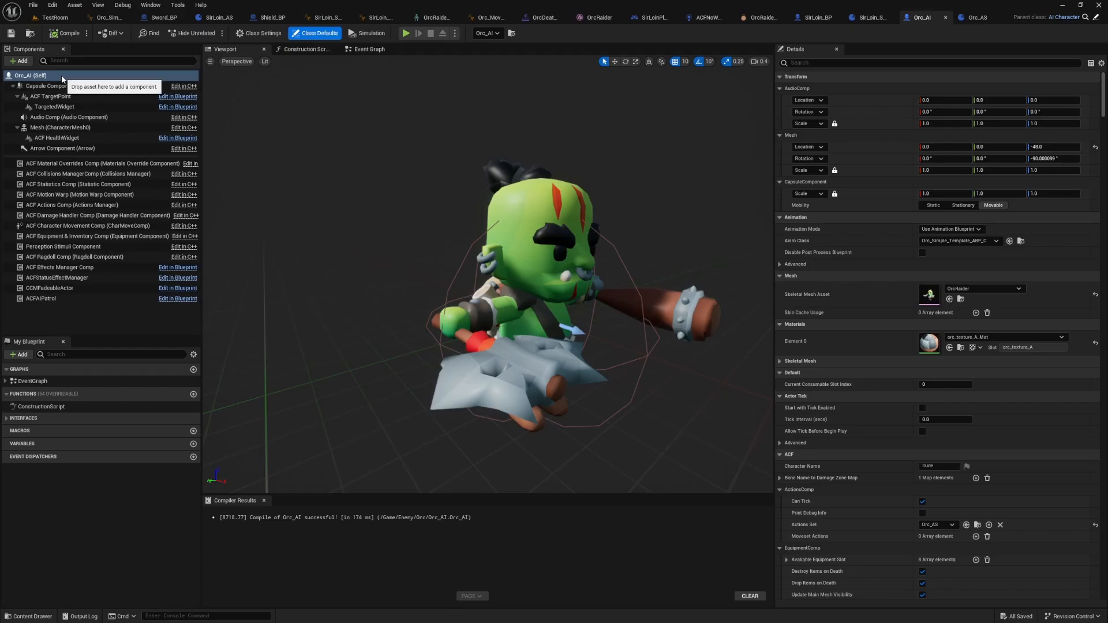
left_click(846, 63)
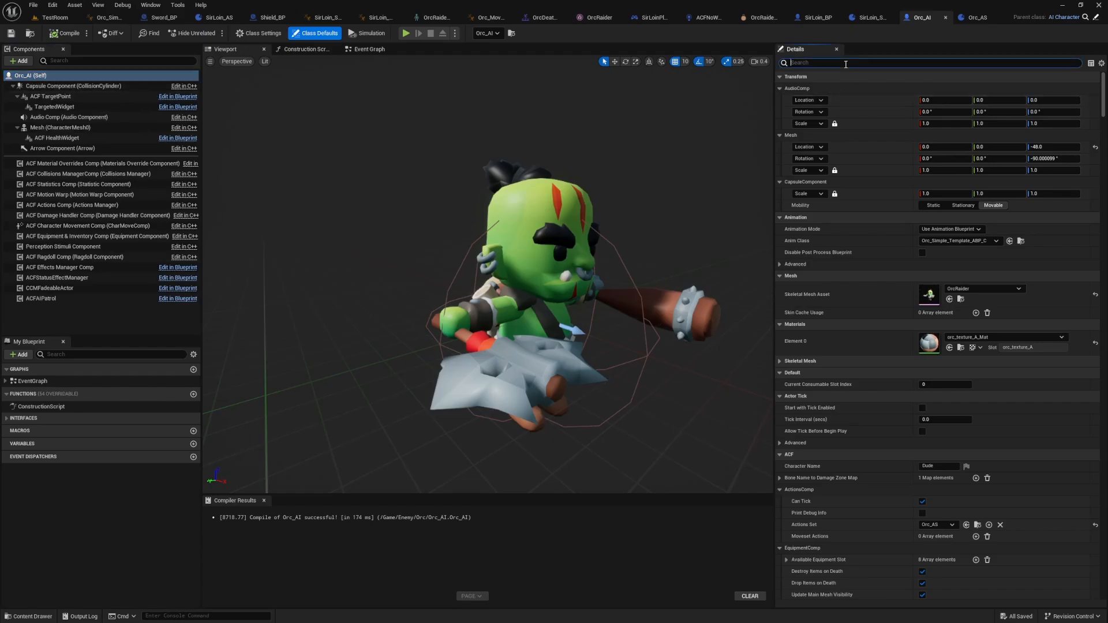
type("collis")
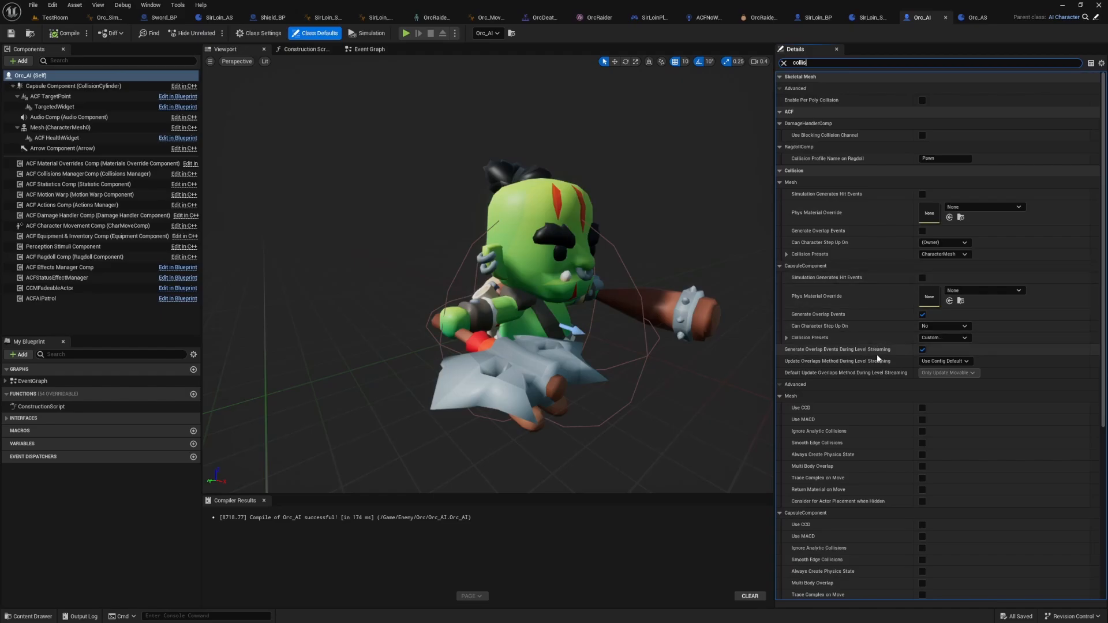
scroll(889, 283, "down", 3)
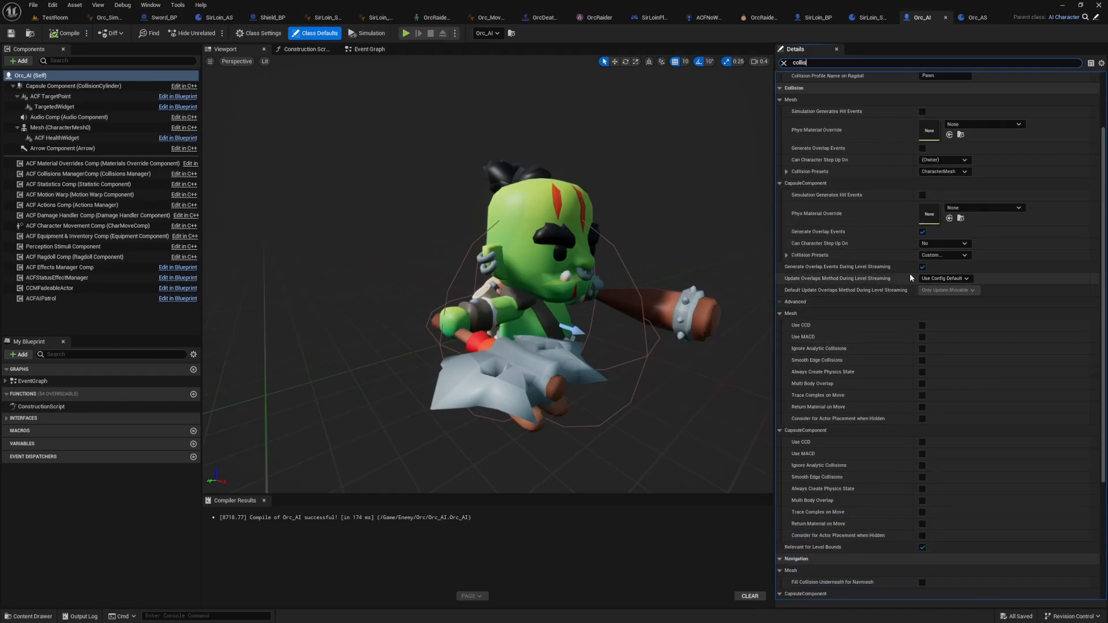
left_click(787, 255)
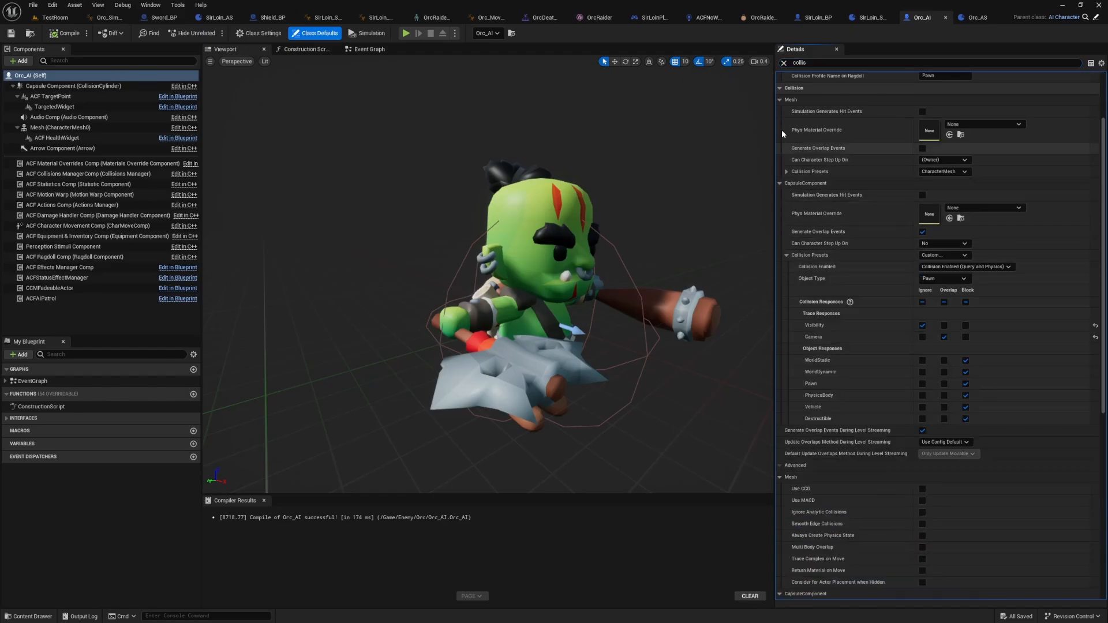
left_click(786, 171)
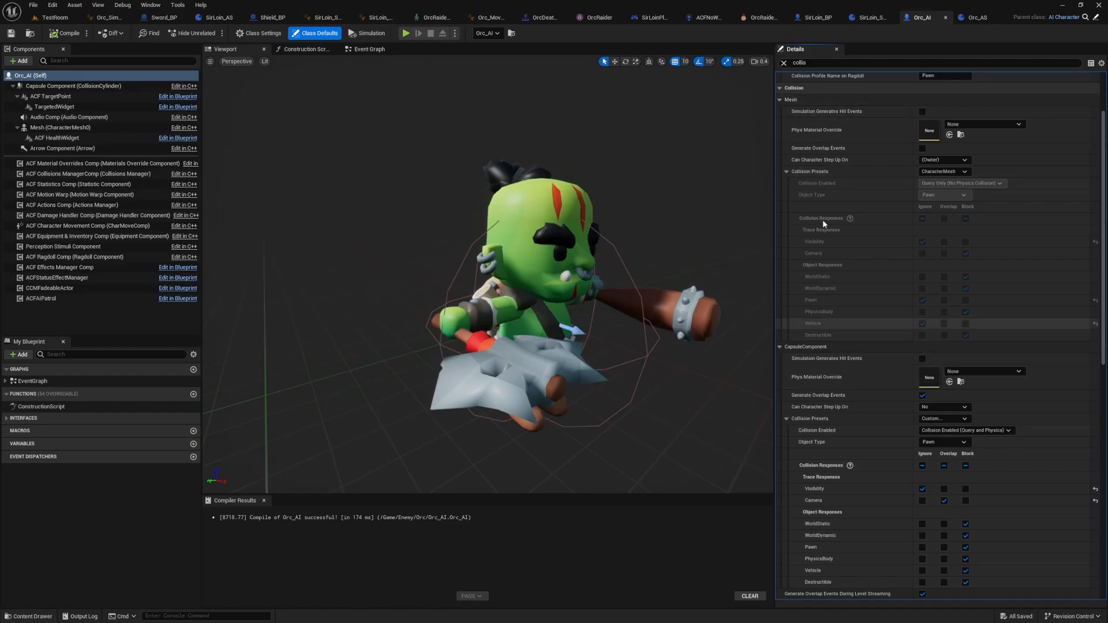
left_click(944, 171)
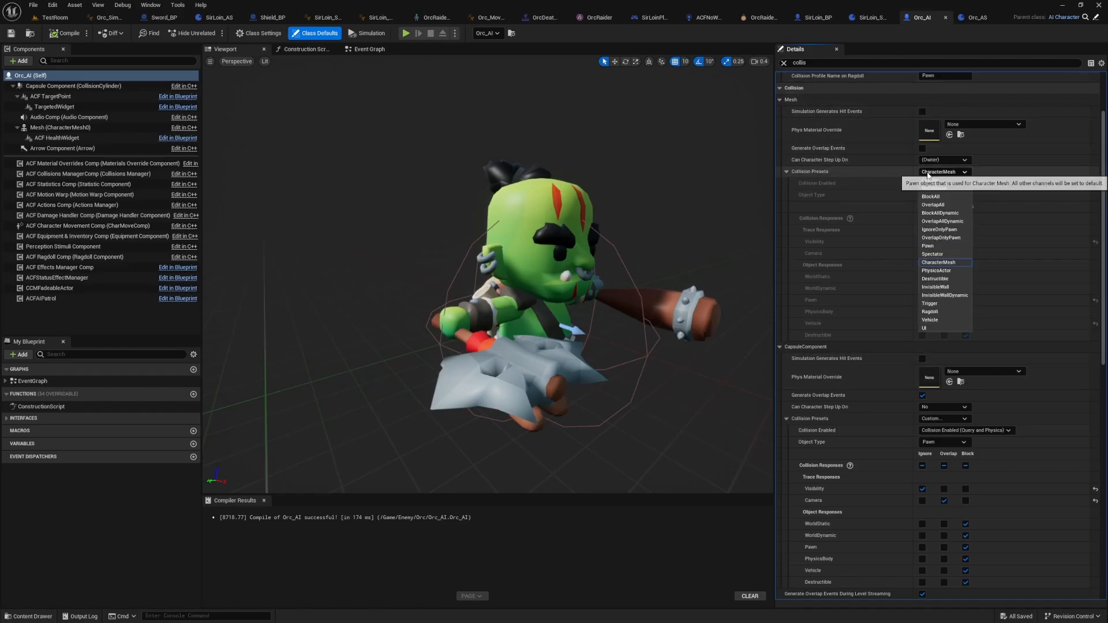
left_click(937, 180)
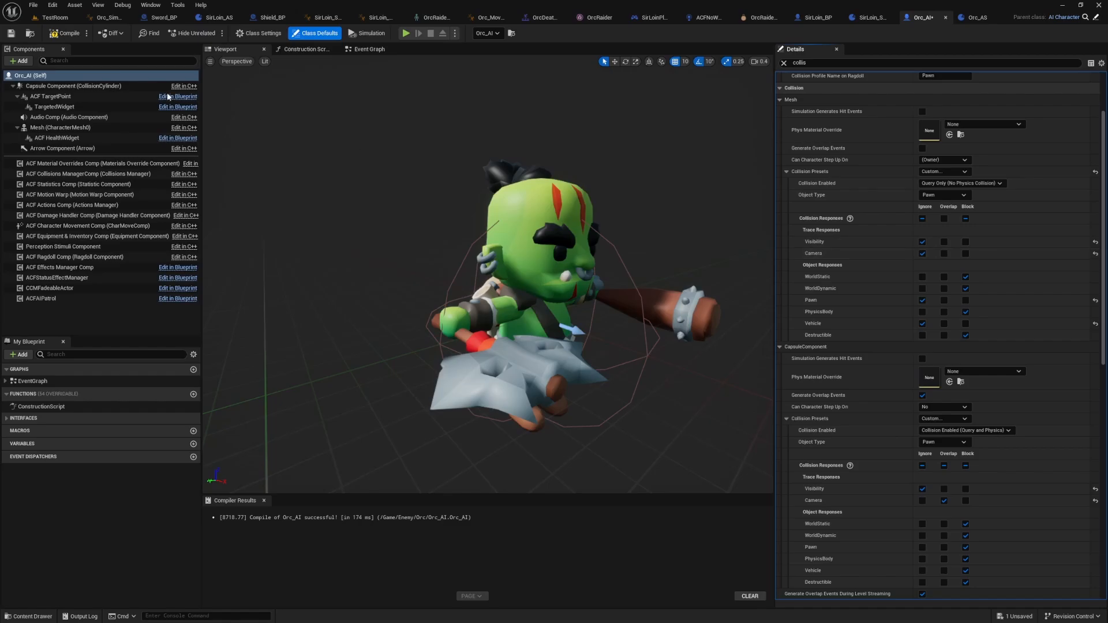
Start a play session in TestRoom and fight the orc until it dies to test the new collision setting
left_click(67, 22)
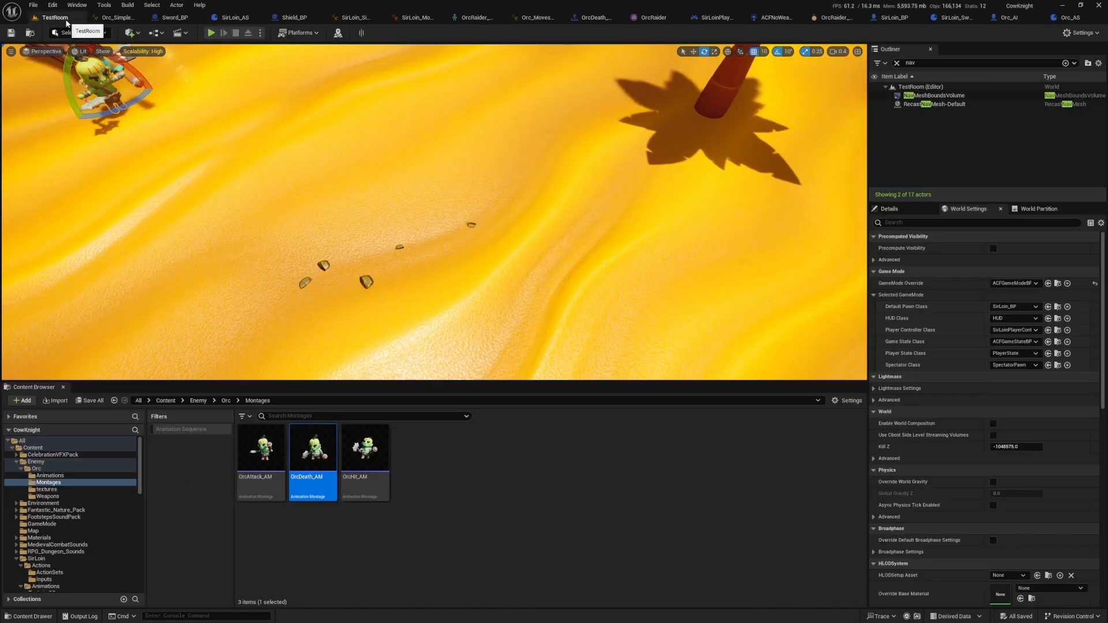
key("alt+p")
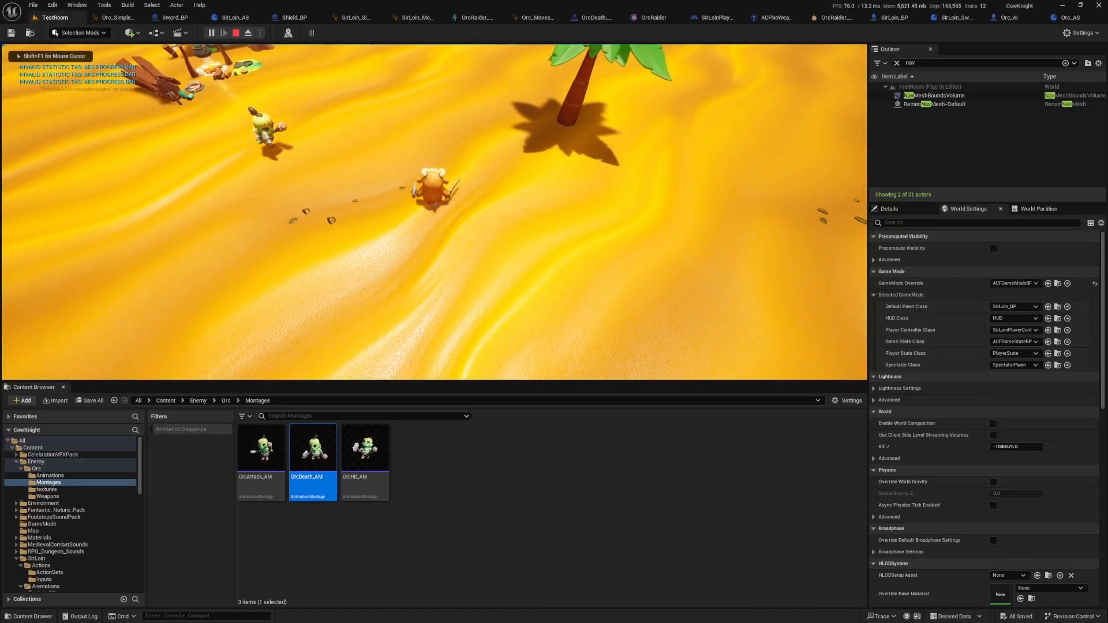
key("a")
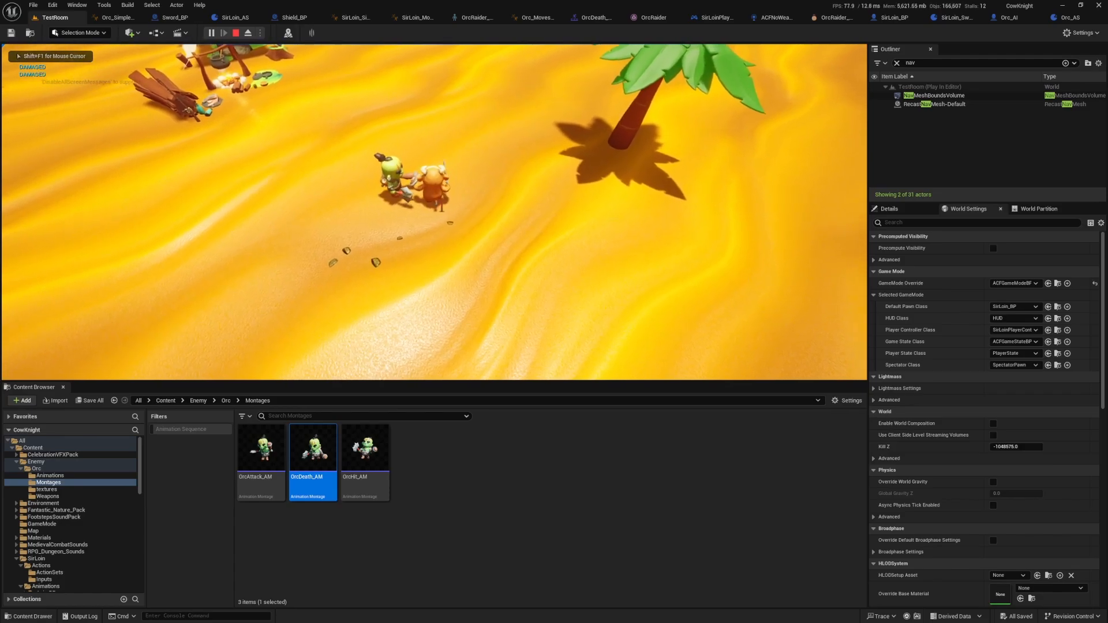
key("w")
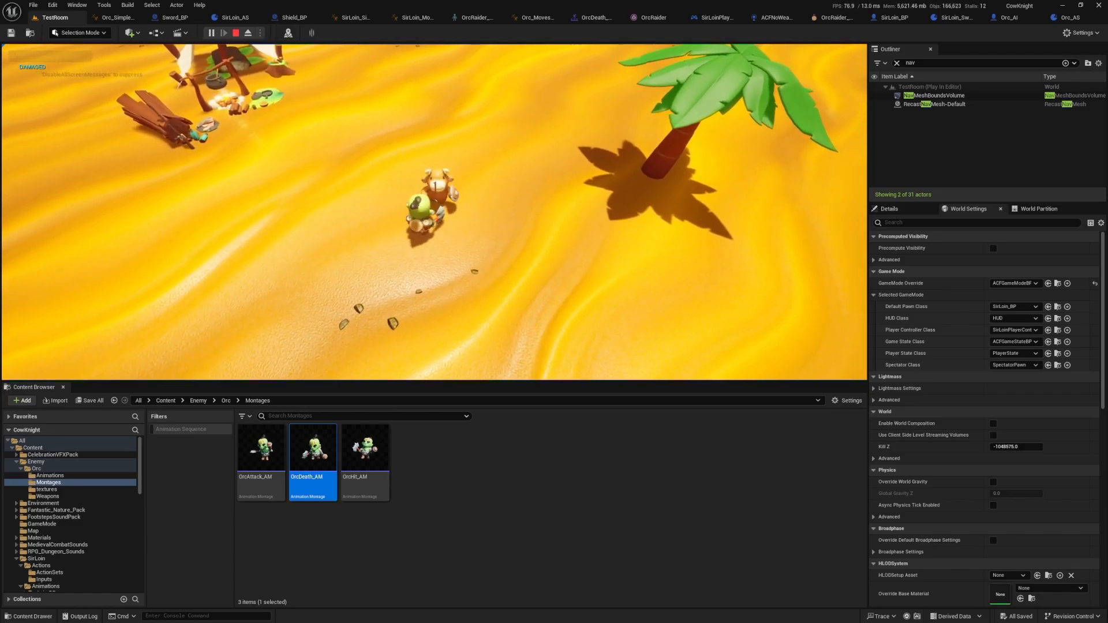
key("s")
key("d")
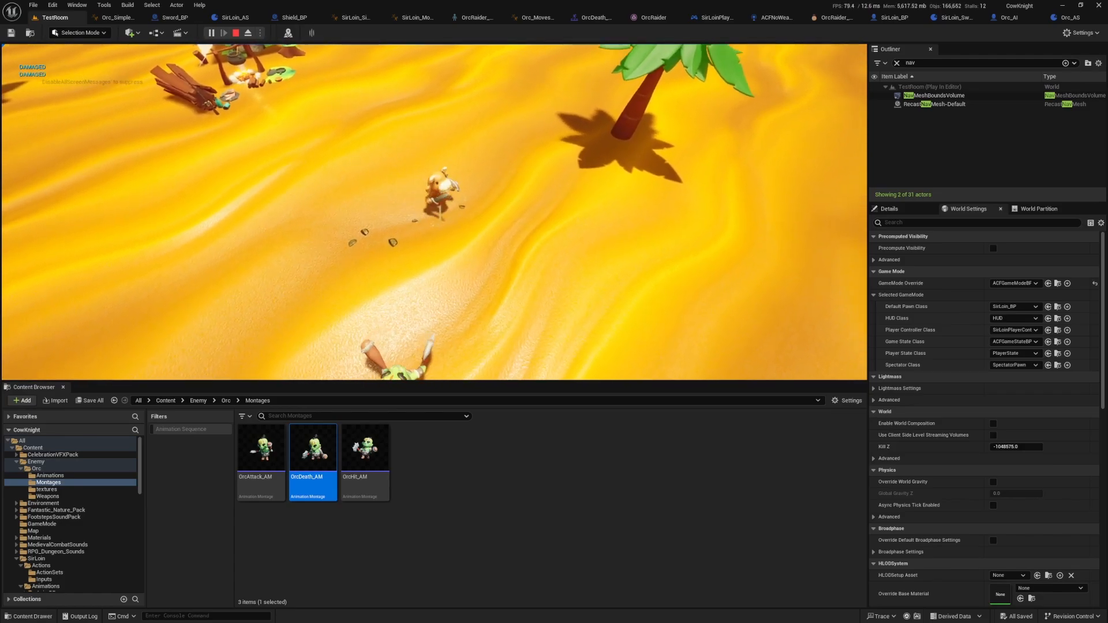
key("s")
key("a")
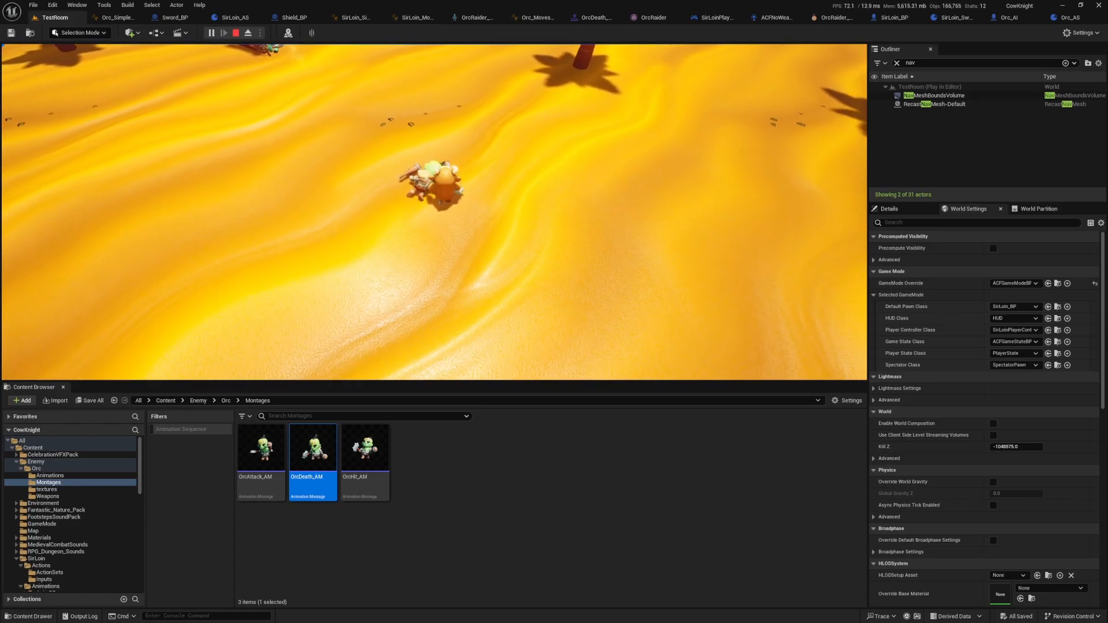
key("d")
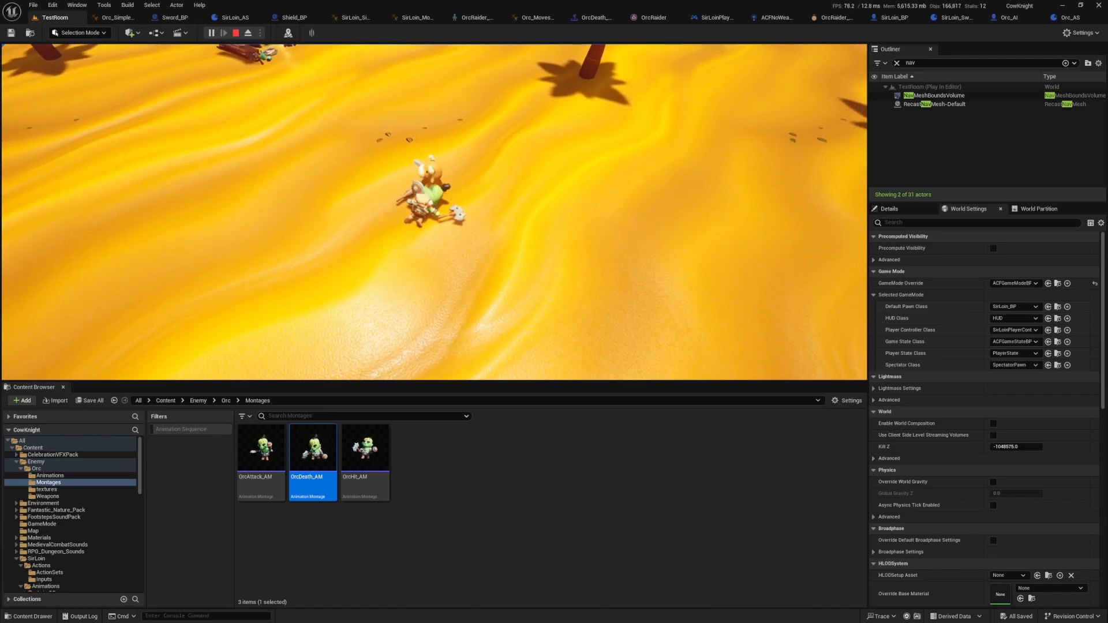
Walk the character away from the fallen orc, past the palm tree and towards the camp to check the camera
key("a")
key("d")
key("w")
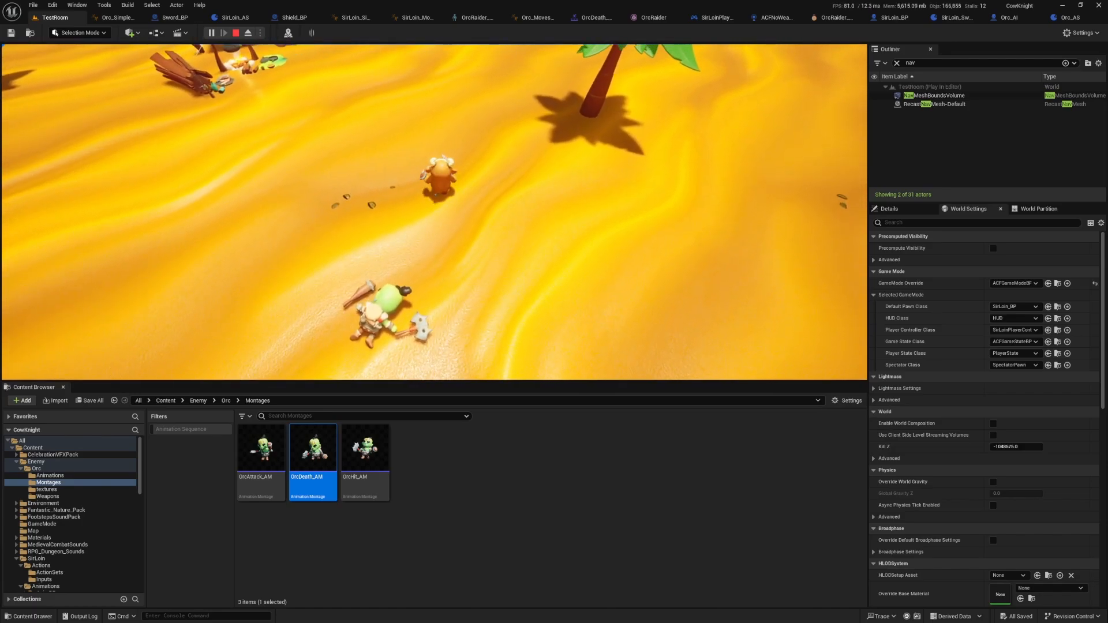
key("w")
key("w")
key("d")
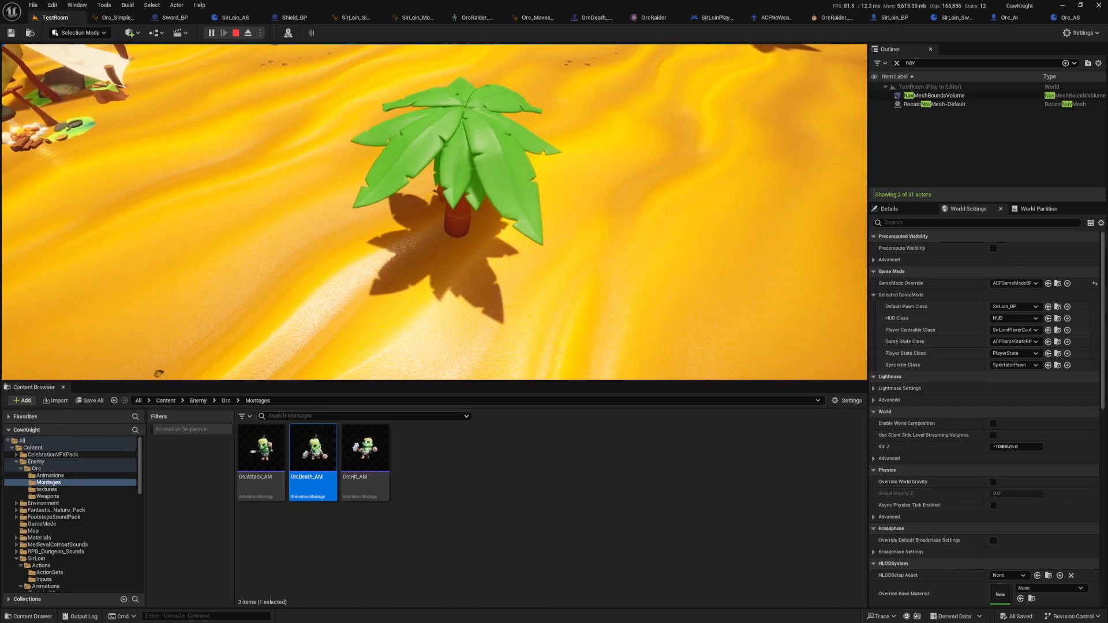
key("a")
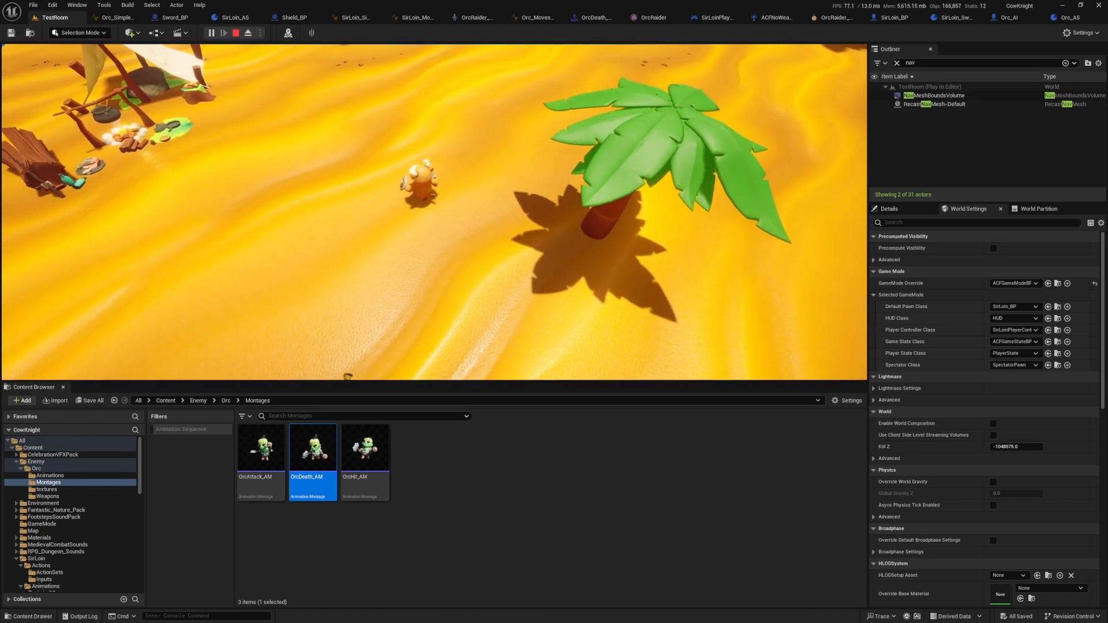
key("a")
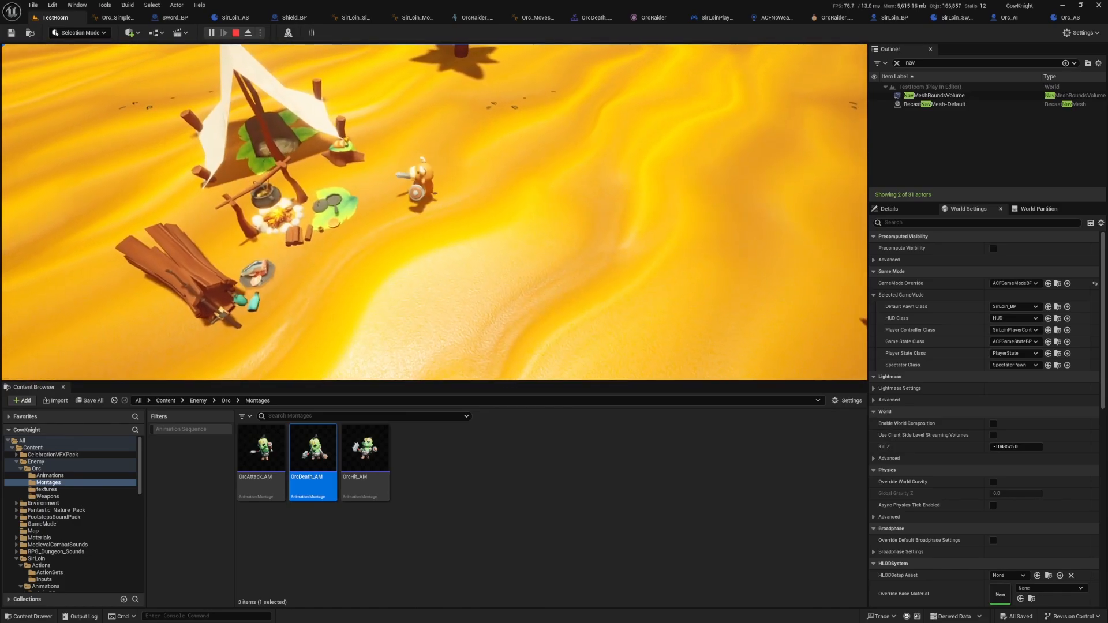
Walk the character up to the campfire to check how the camera reacts to the camp props, and end the play session
key("a")
key("w")
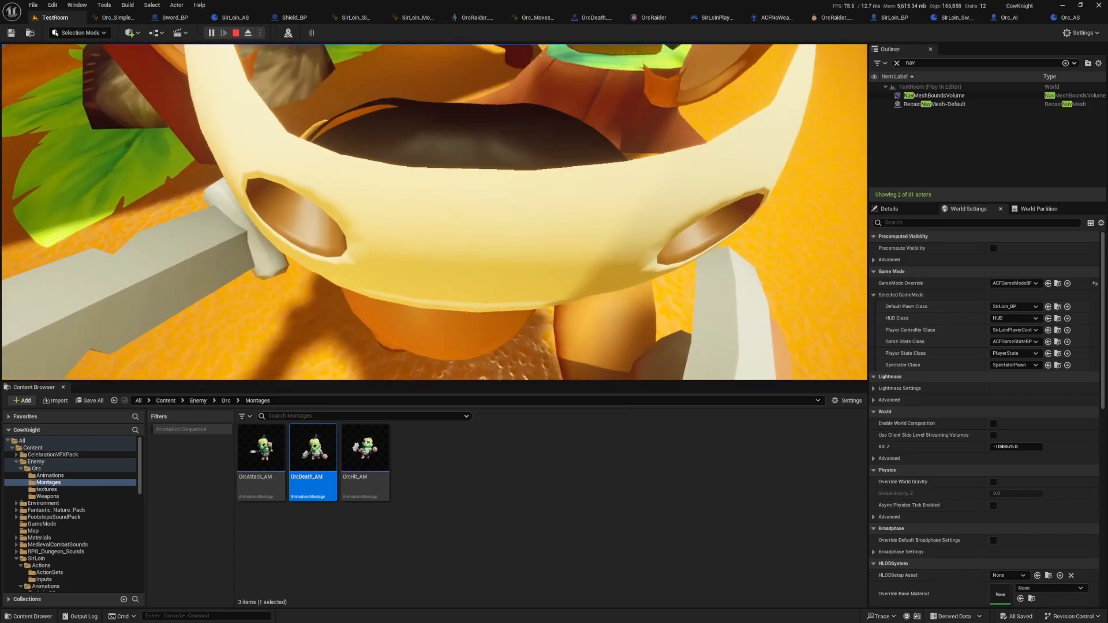
key("Escape")
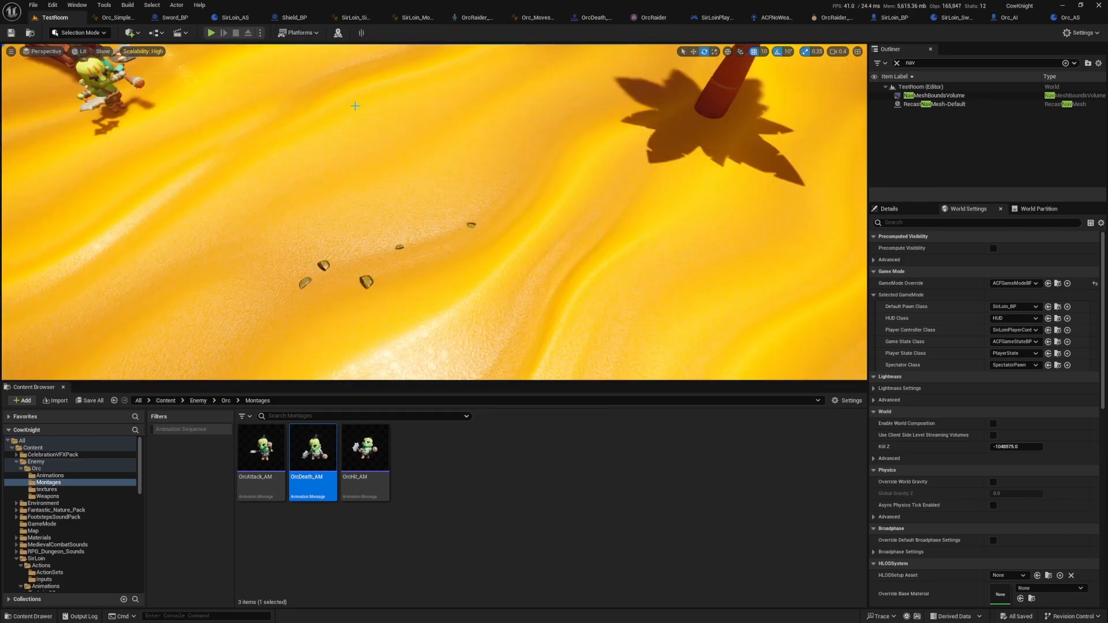
Open the BP_PROP_camping_set blueprint from the unfiltered level actor list and search its details for collision settings
key("s")
right_click_drag(355, 106, 325, 196)
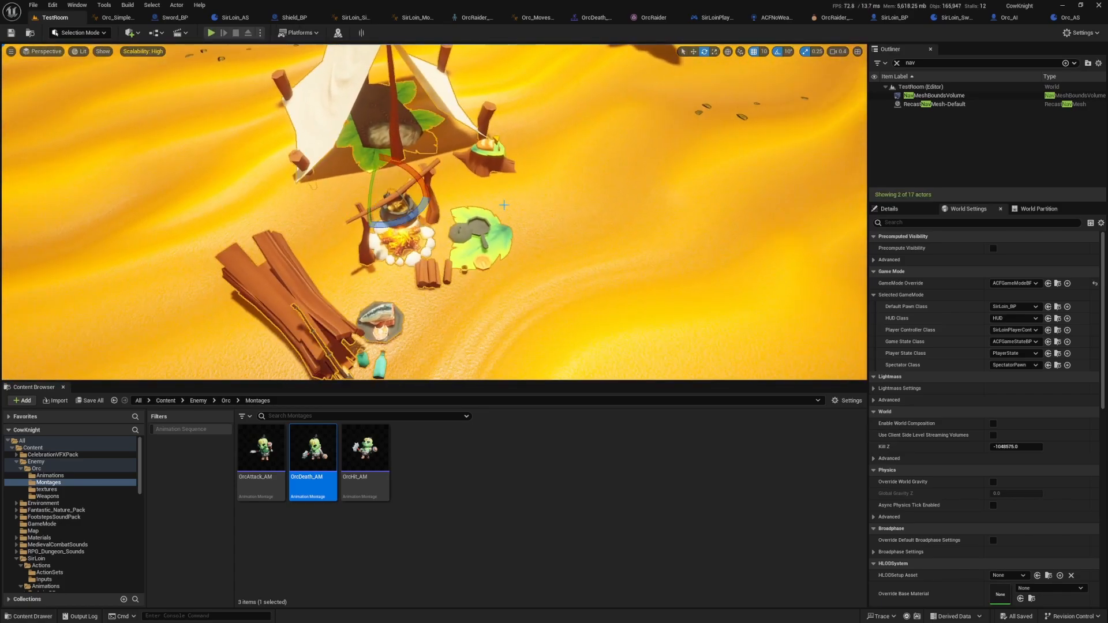
right_click_drag(504, 205, 484, 186)
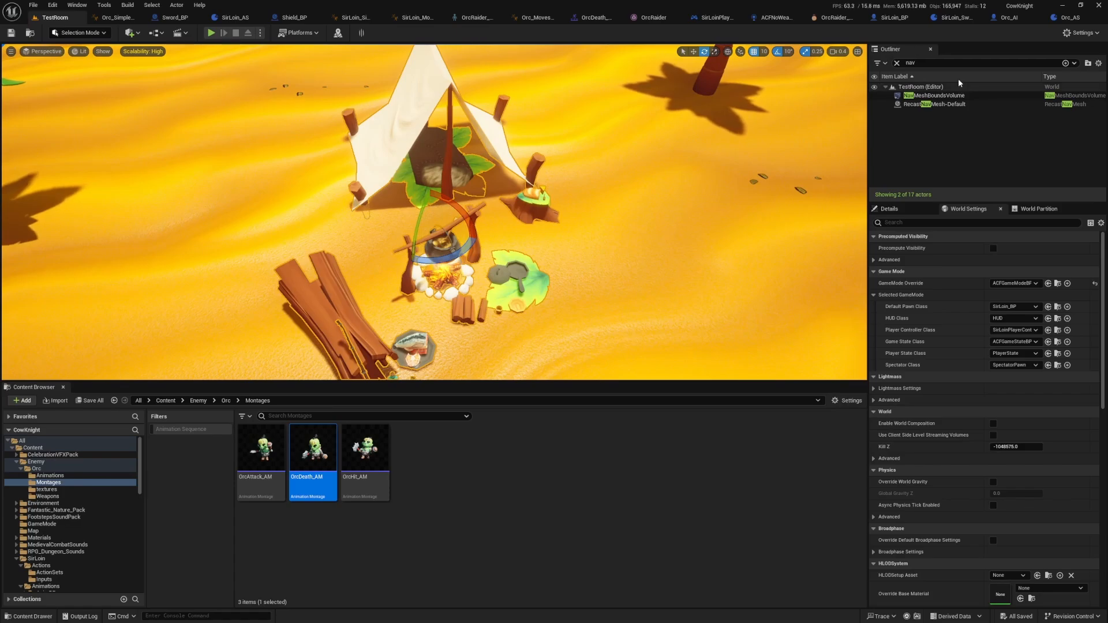
left_click(897, 63)
left_click(1079, 173)
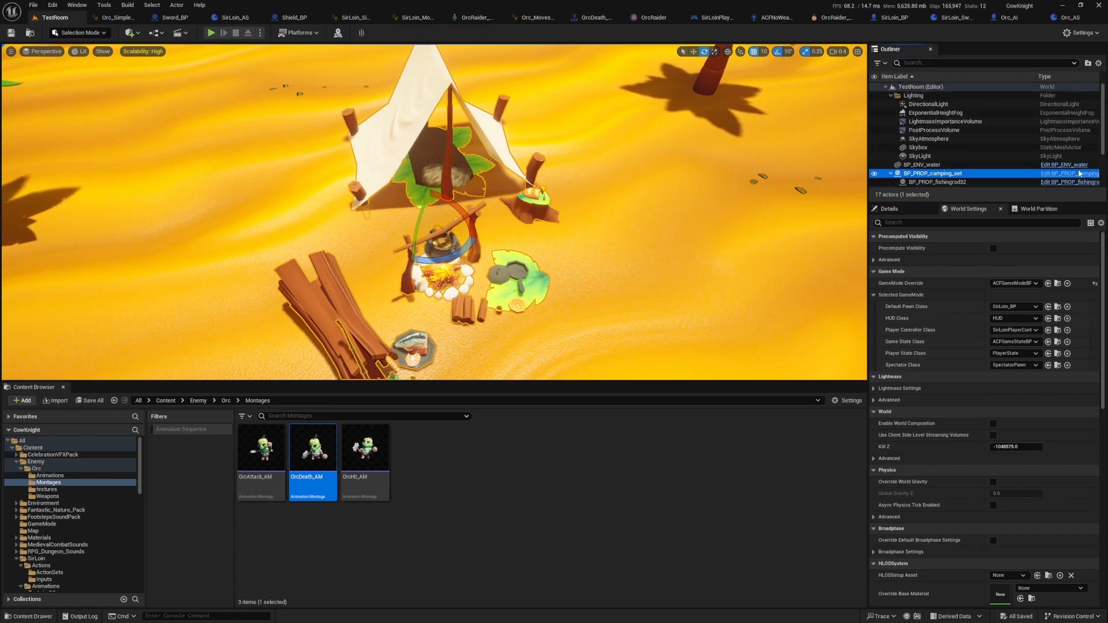
left_click(1079, 173)
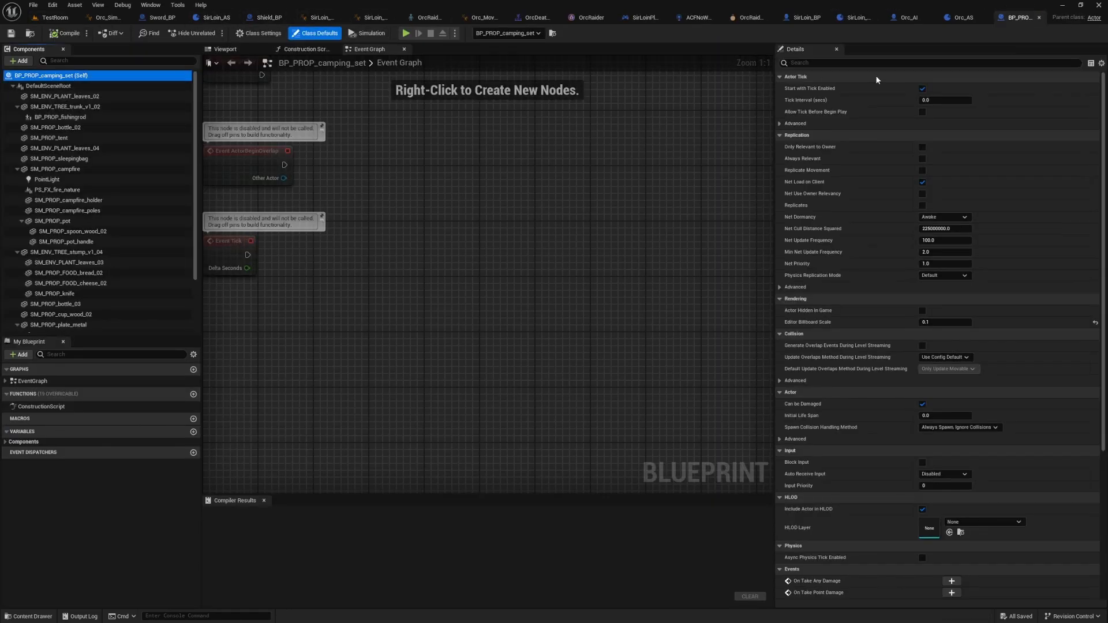
type("collisio")
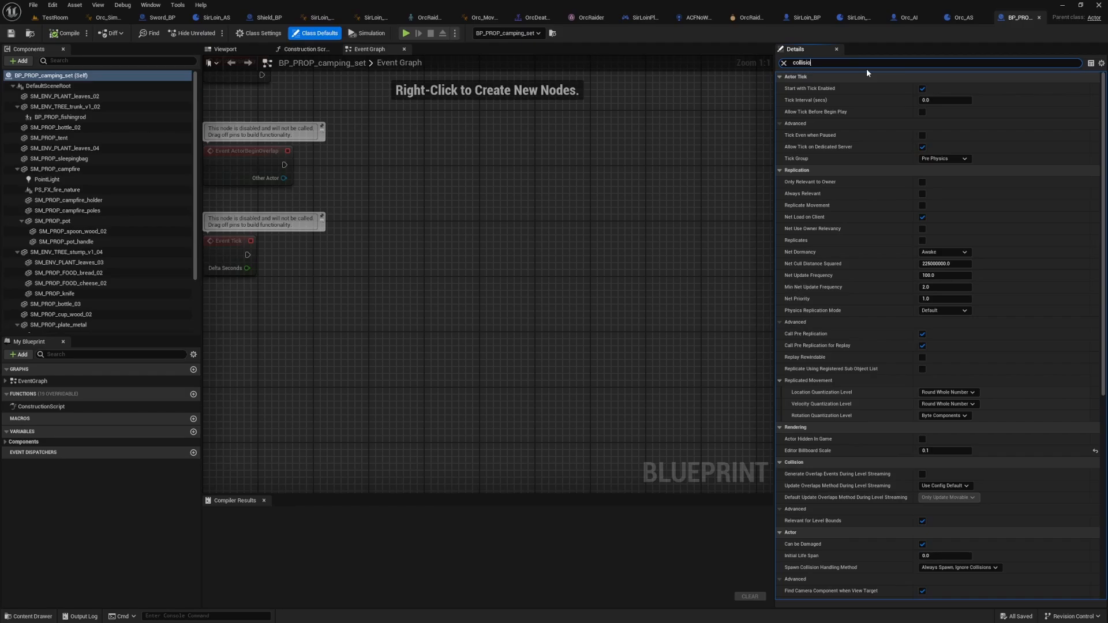
left_click(51, 75)
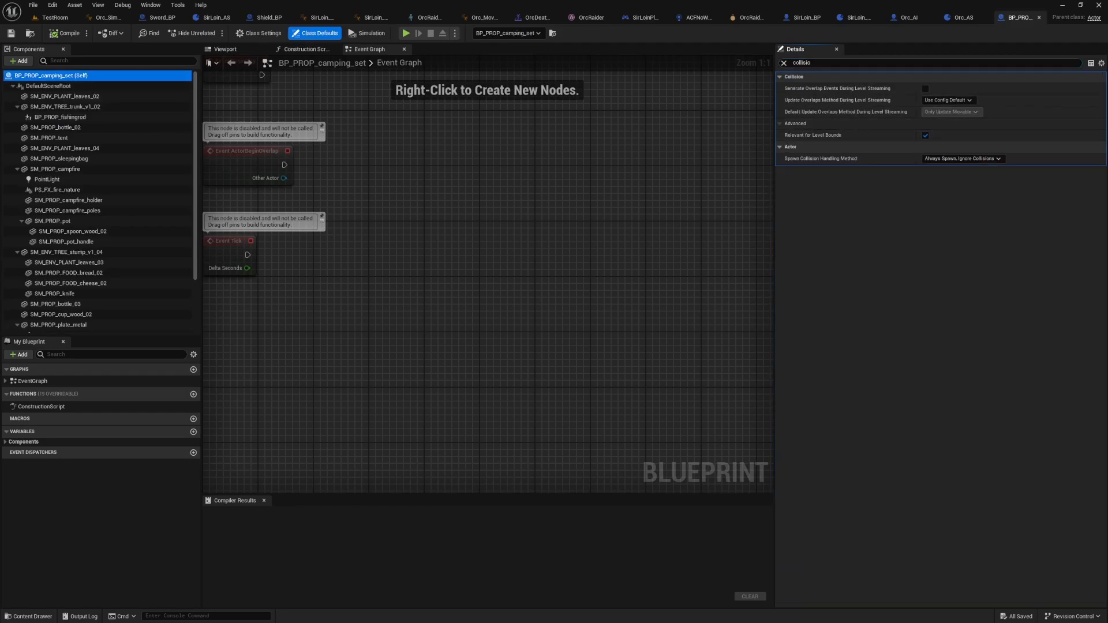
In SirLoin_BP, enable Do Collision Test on the SpringArm and walk the character towards the camp in a play session
left_click(806, 17)
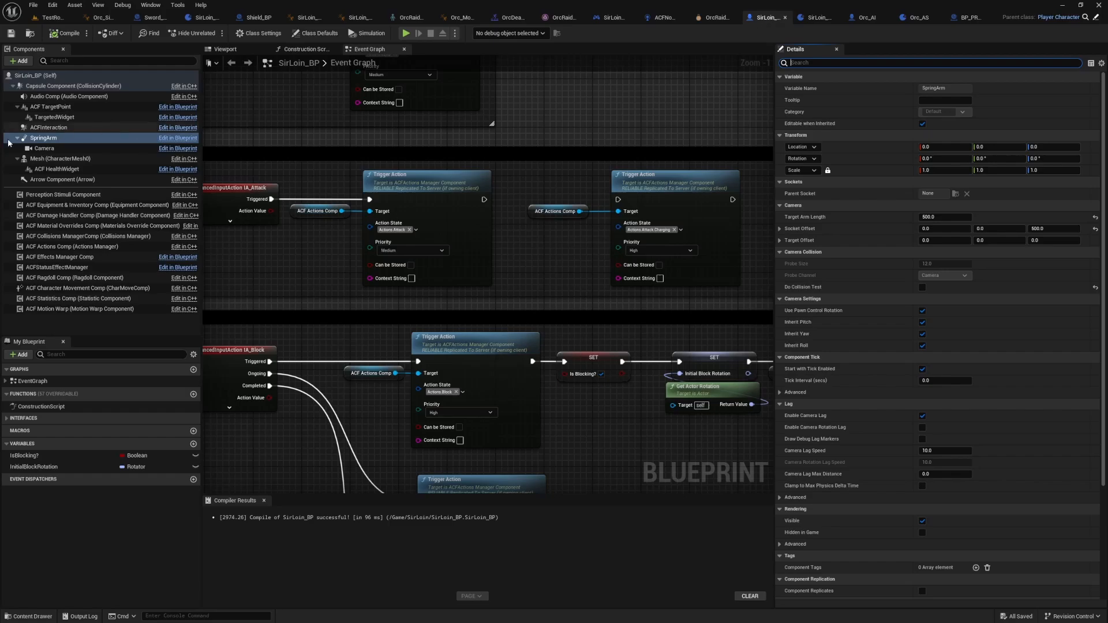
left_click(922, 288)
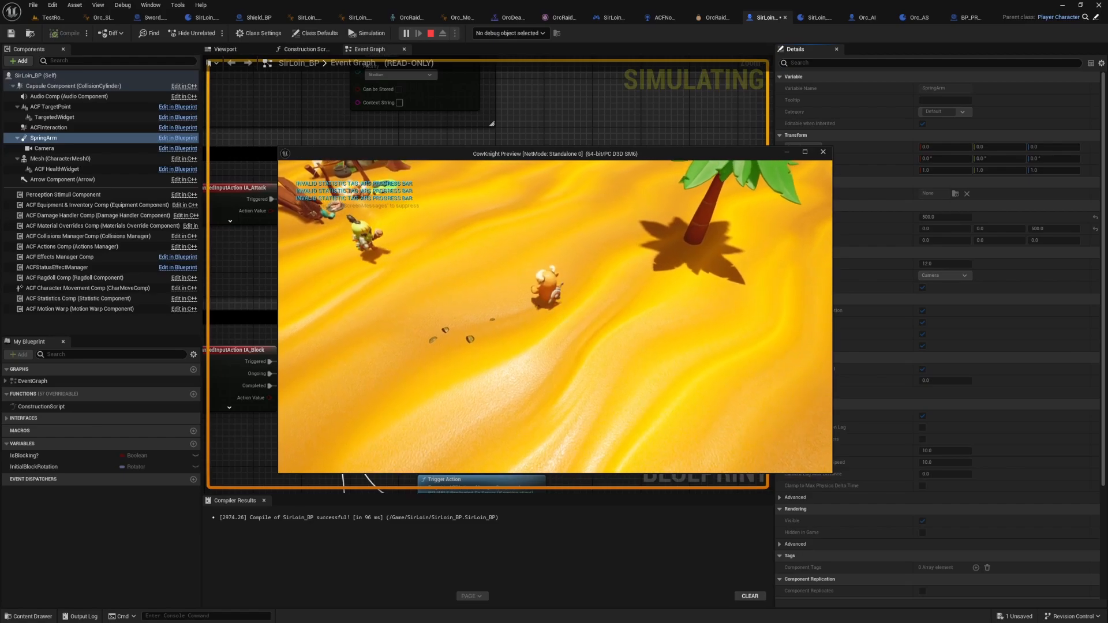
key("a")
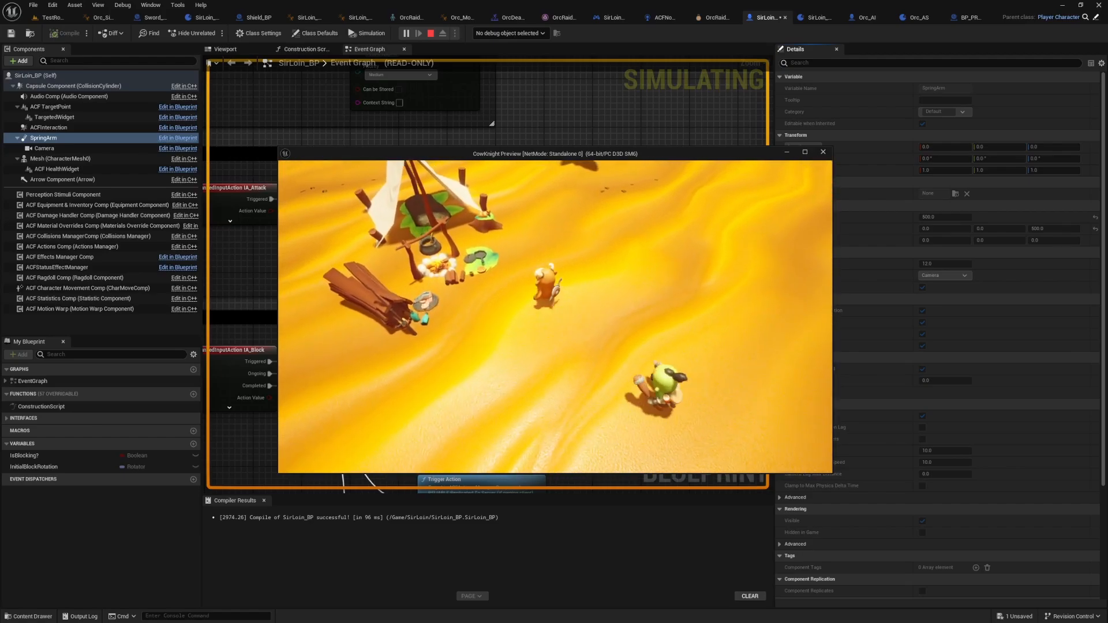
key("w")
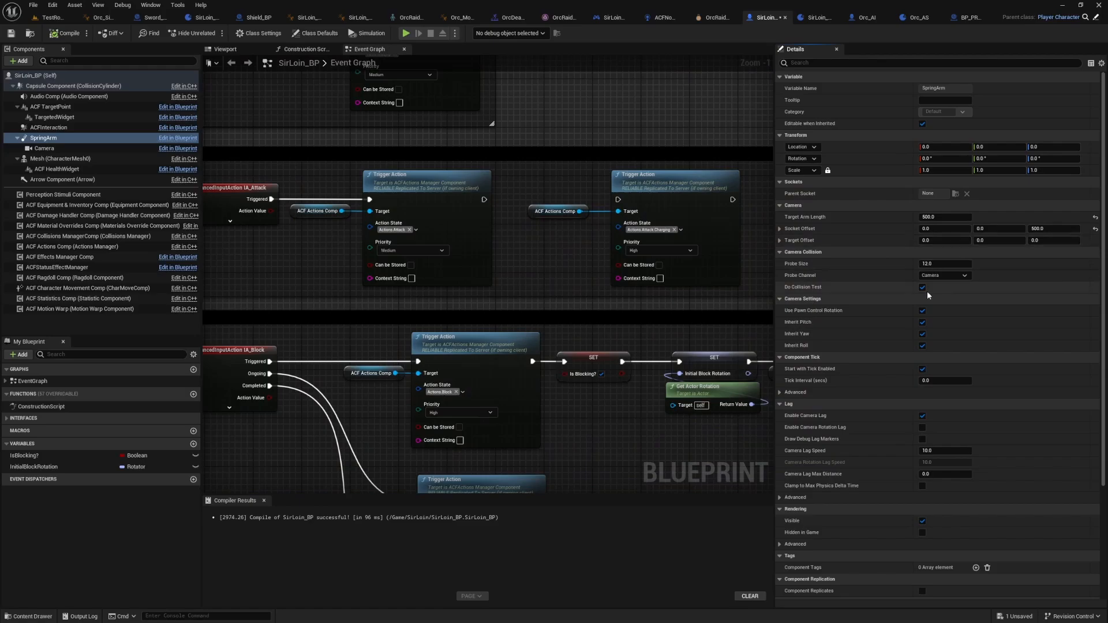
Turn off the SpringArm's Do Collision Test, save SirLoin_BP, and walk the character into the camp in a new play session
key("ctrl+s")
key("alt+p")
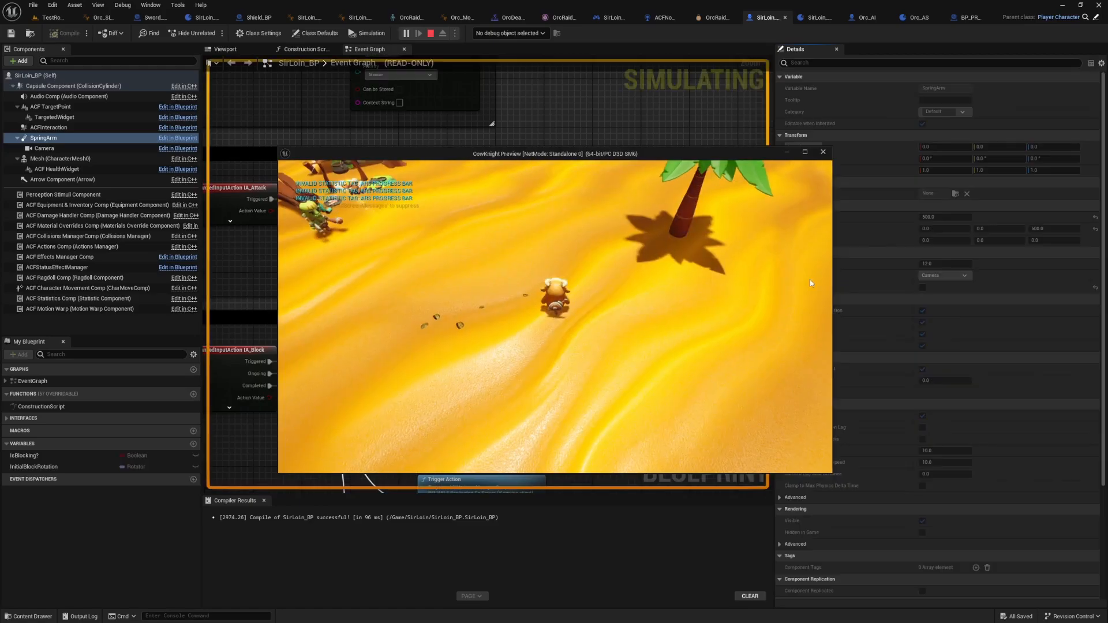
key("w")
key("a")
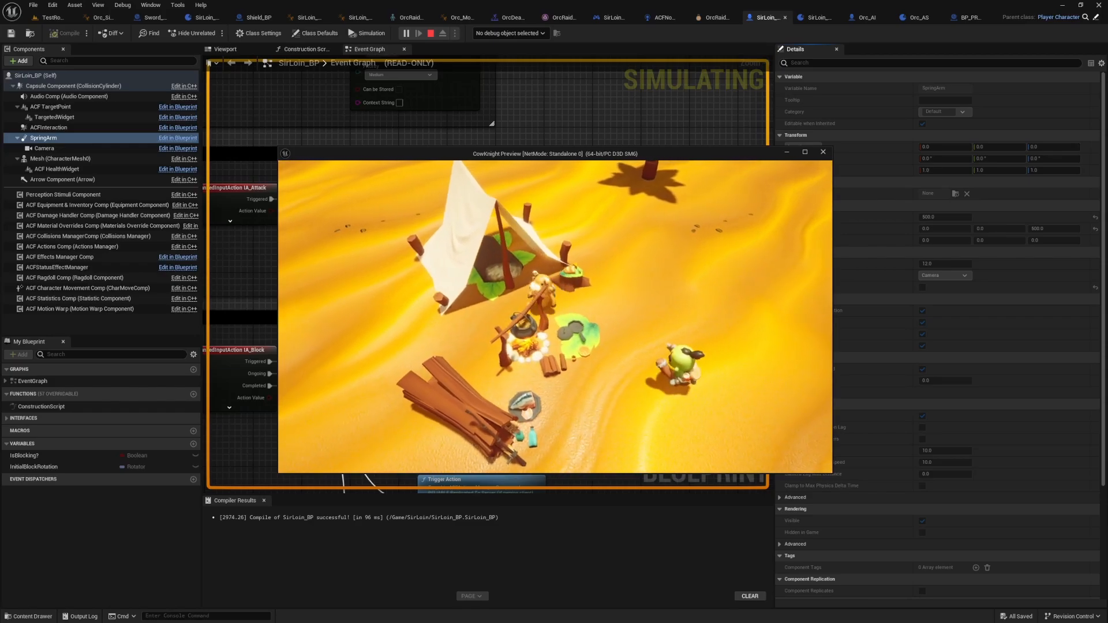
Fight the orc around the tent and campfire to test the camera among the camp props
key("s")
key("w")
key("d")
key("a")
key("s")
key("a")
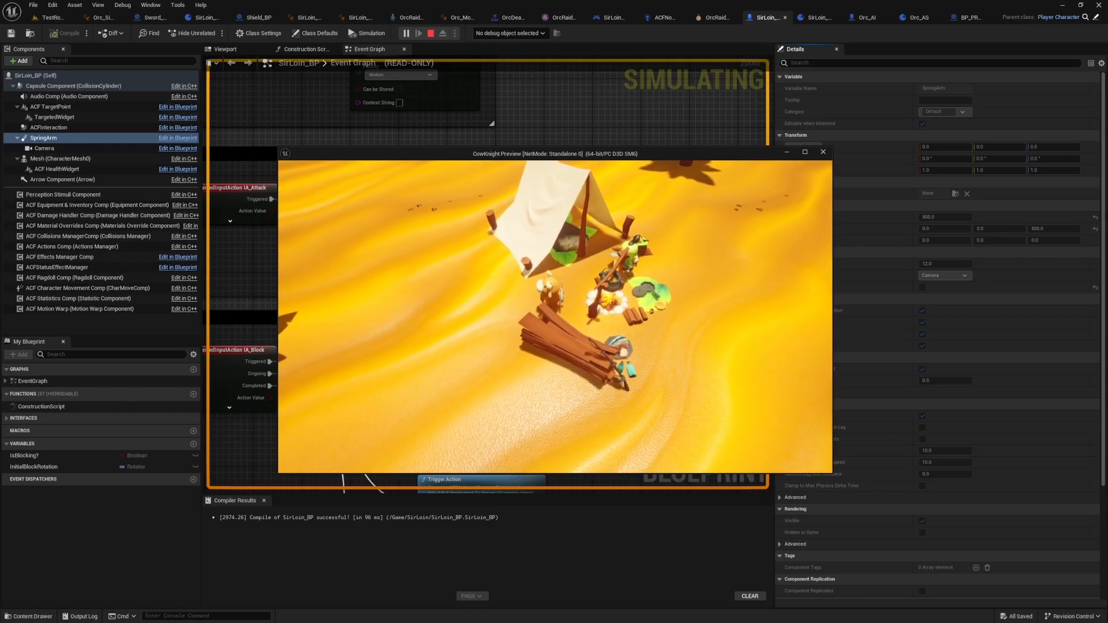
key("w")
key("d")
key("s")
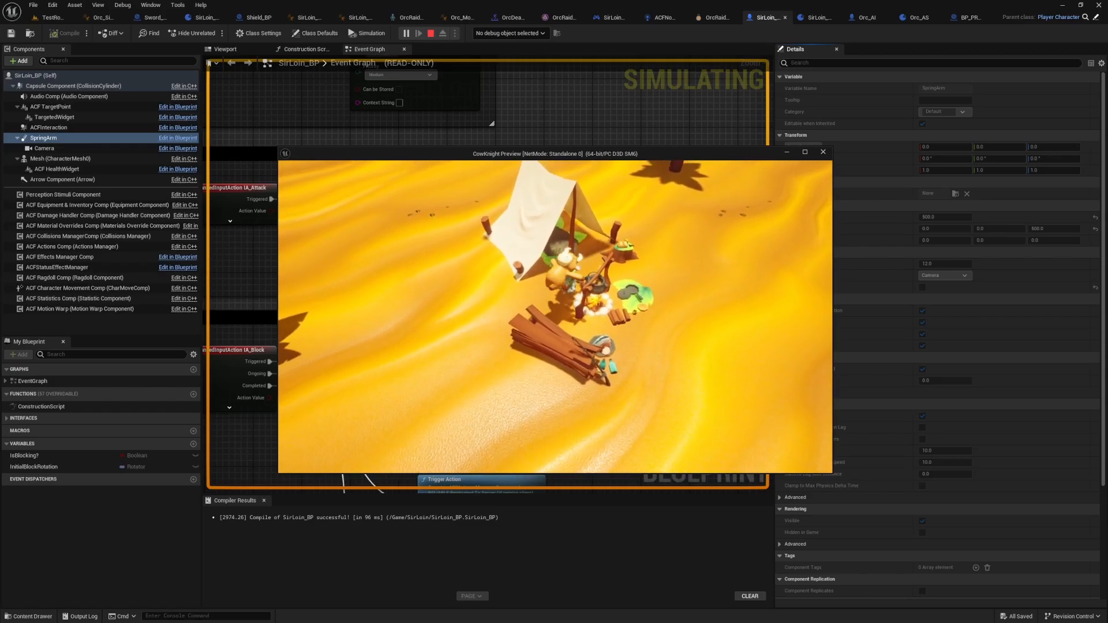
key("a")
key("s")
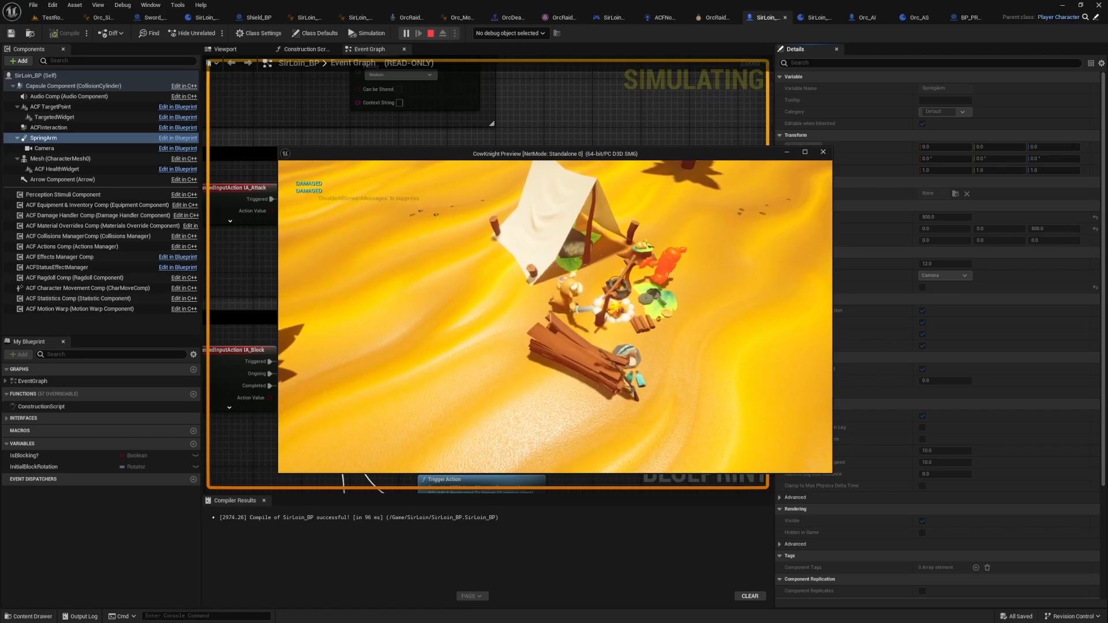
key("d")
key("w")
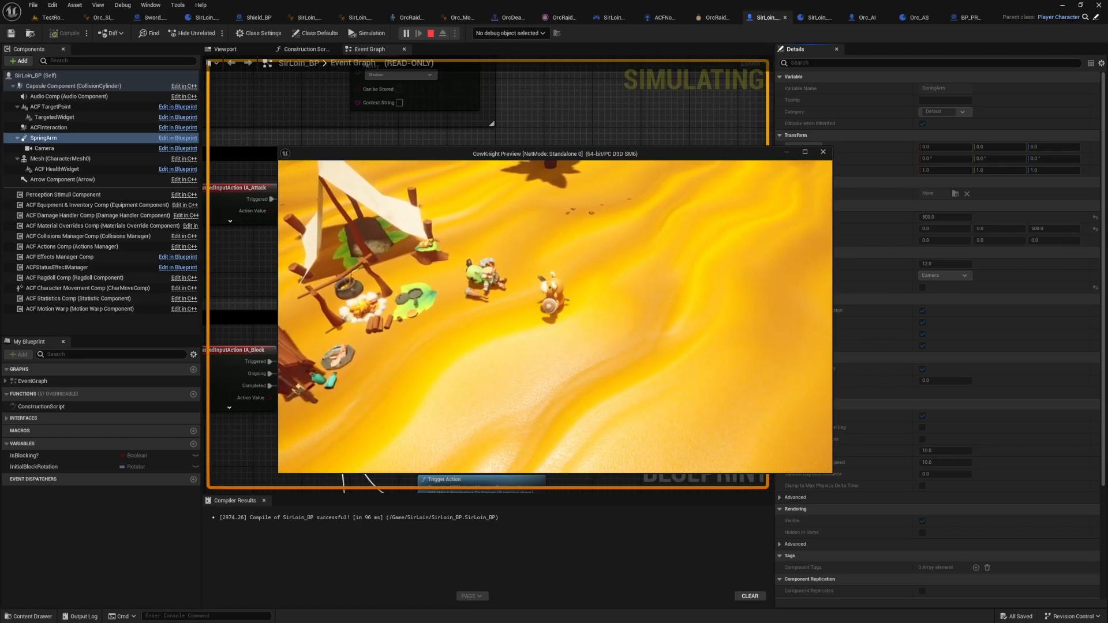
Walk the character back and forth beside the fallen orc near the camp to check that the camera stays steady
key("s")
key("w")
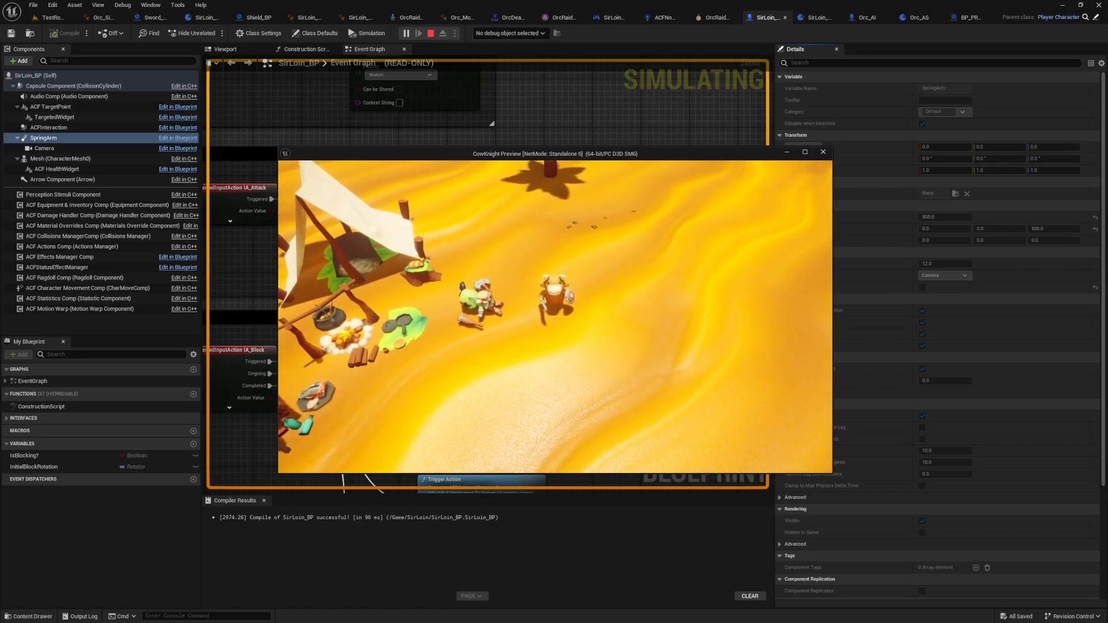
key("s")
key("w")
key("d")
key("s")
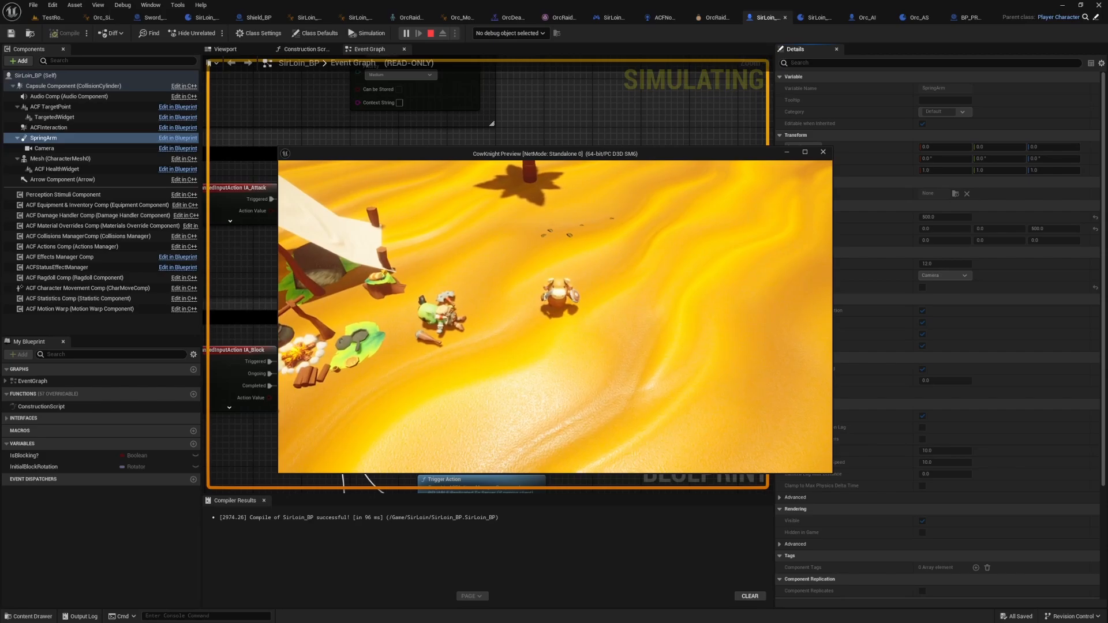
key("a")
key("s")
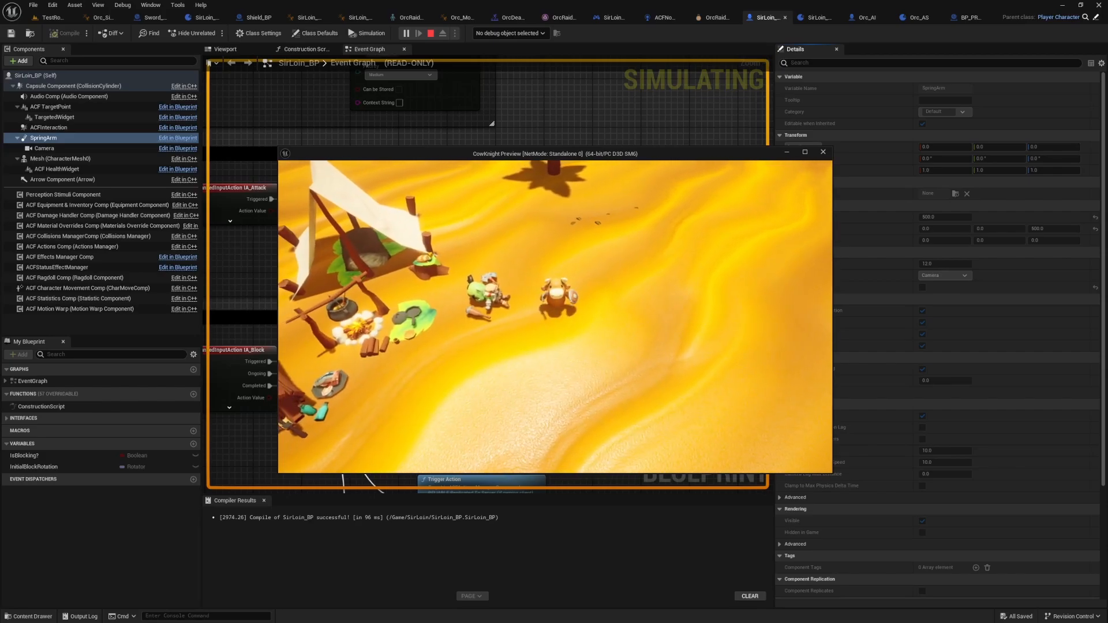